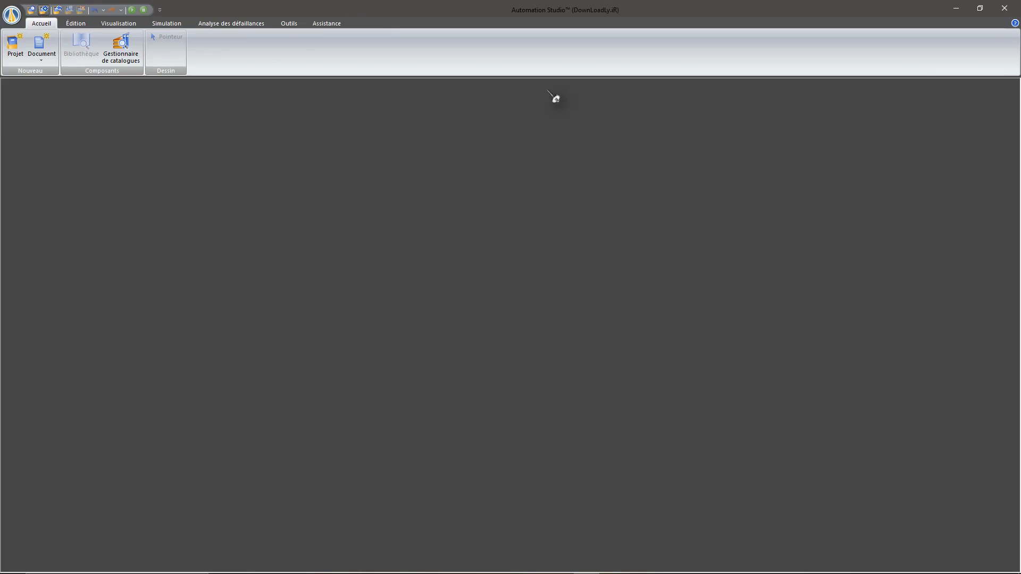
Step: Create a new project from the Défaut project template
left_click(23, 49)
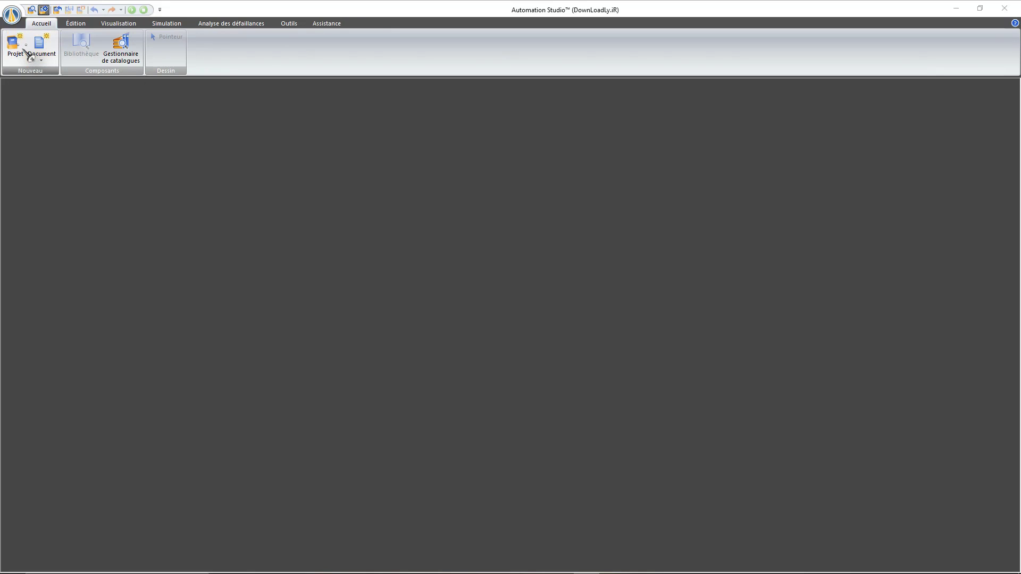
scroll(515, 311, "down", 3)
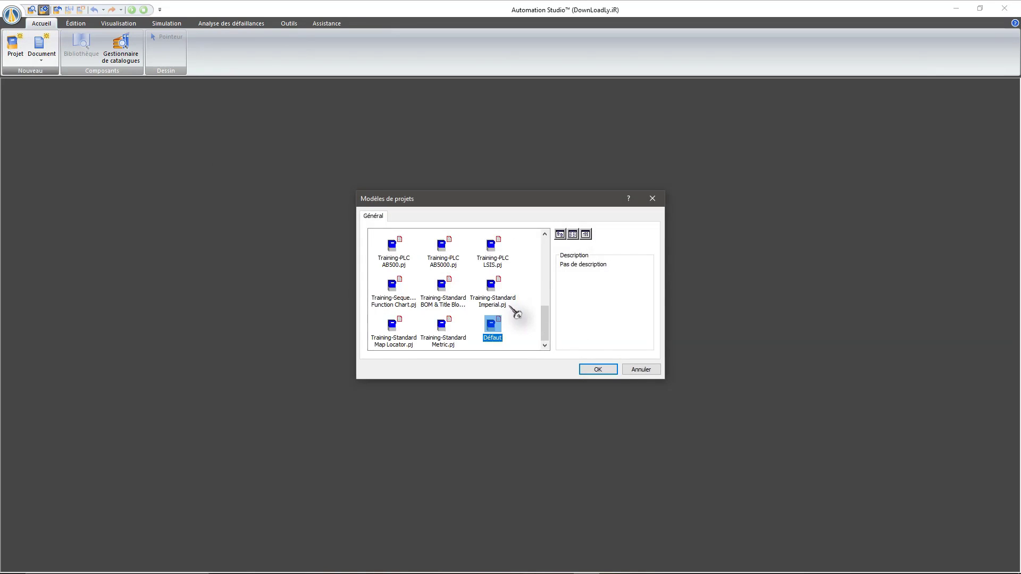
left_click(606, 370)
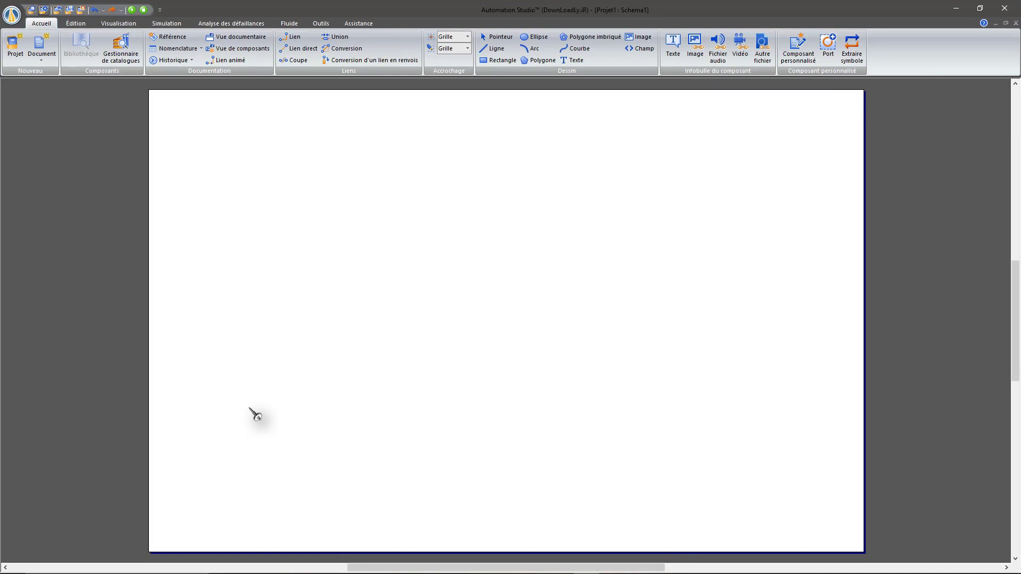
Step: Set the schematic's page layout to ISO A2 420 x 594 mm and open that layout's project standard for editing
right_click(316, 185)
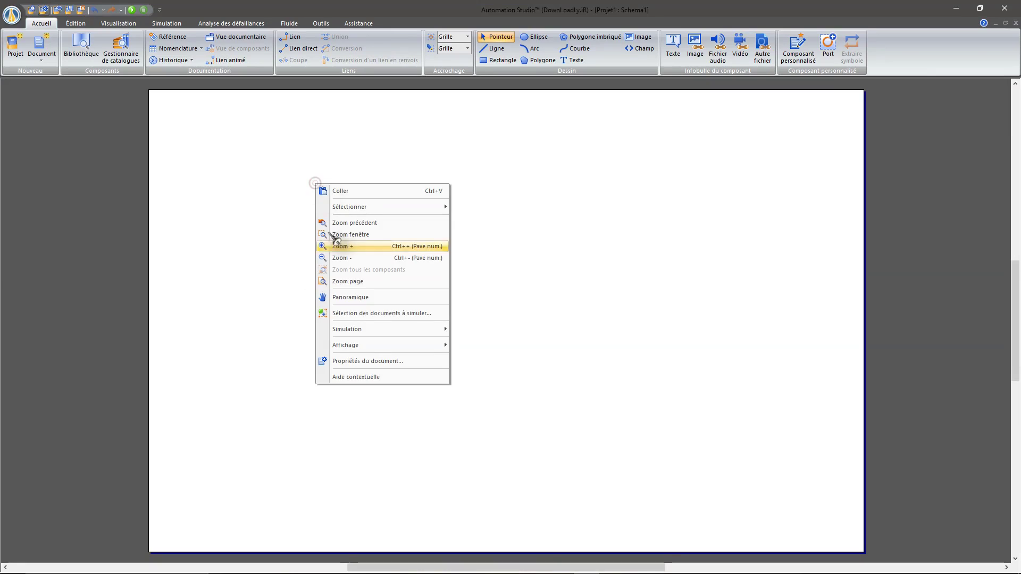
left_click(352, 362)
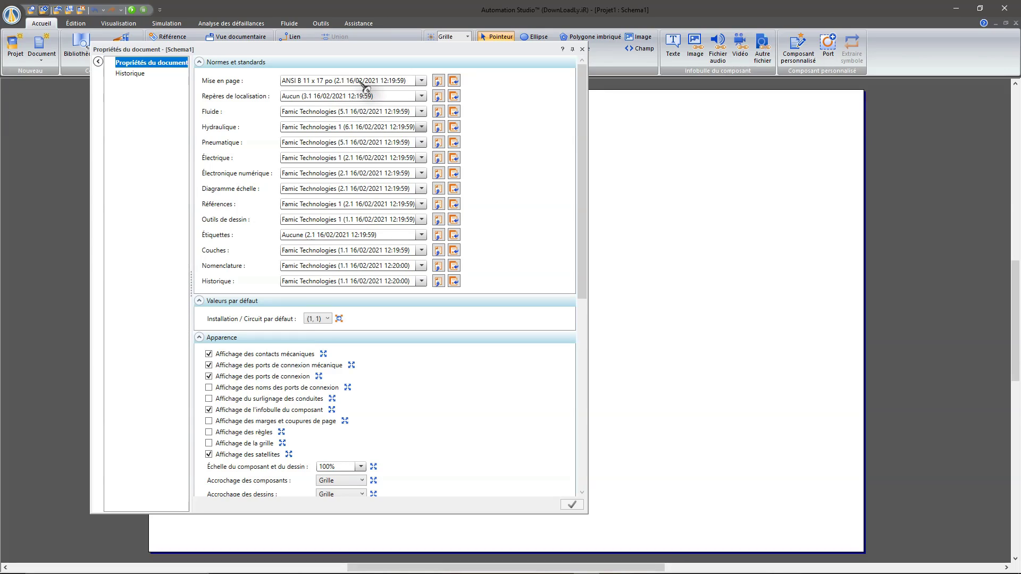
left_click(420, 81)
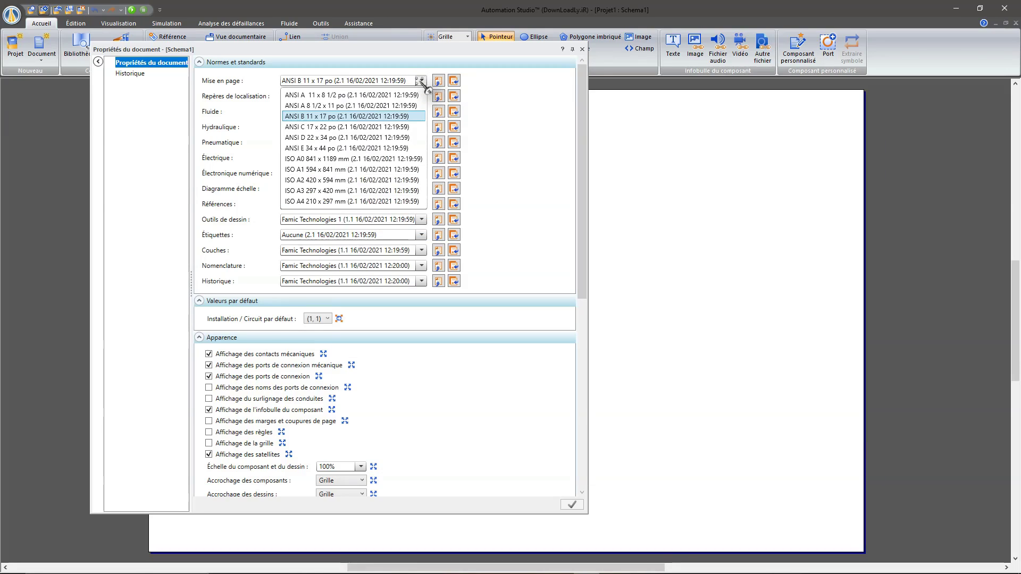
left_click(319, 181)
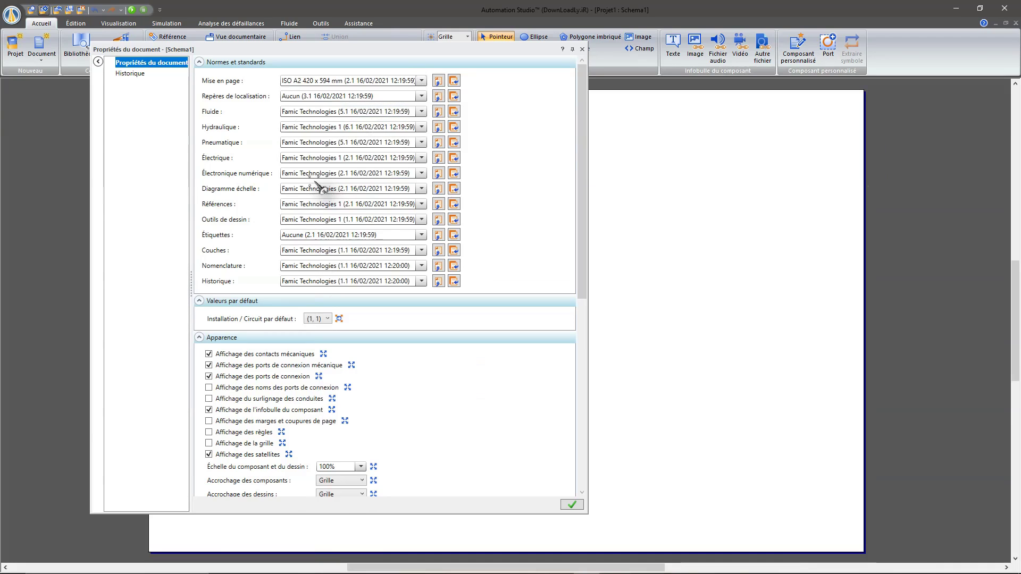
left_click(439, 81)
left_click(502, 318)
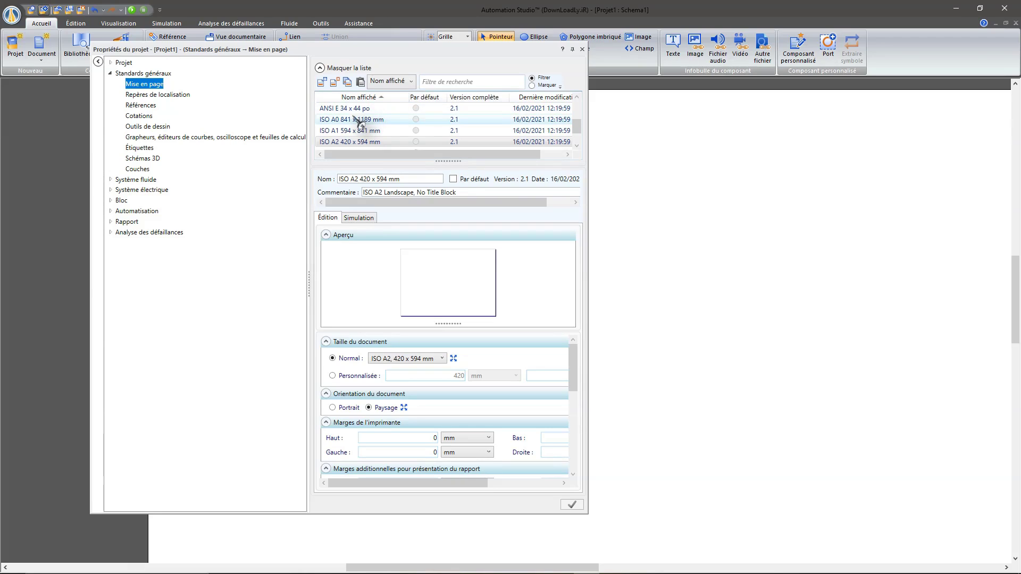
Step: Set the ISO A2 page layout's orientation to Portrait and apply the change
left_click(333, 408)
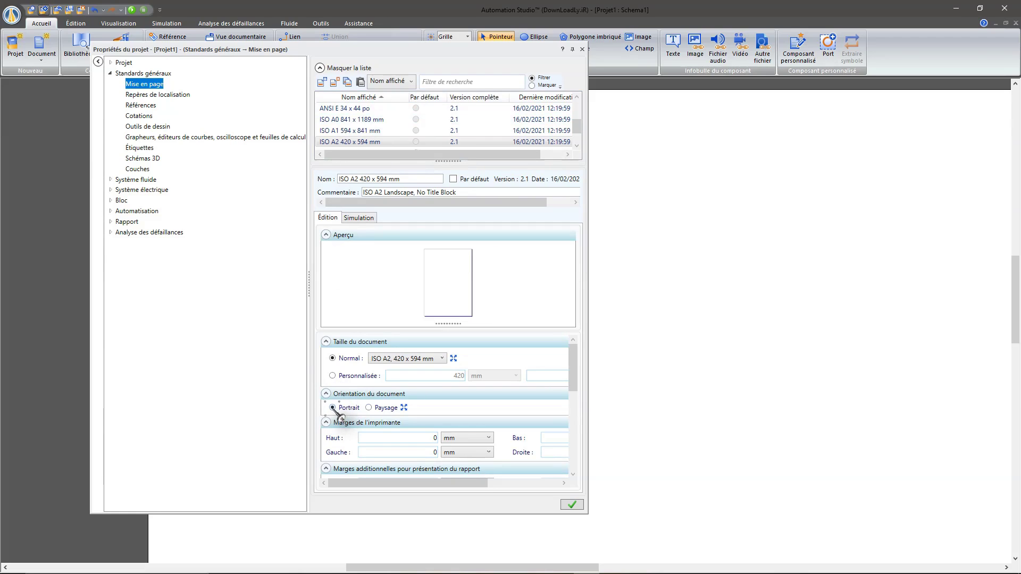
left_click(578, 506)
left_click(546, 329)
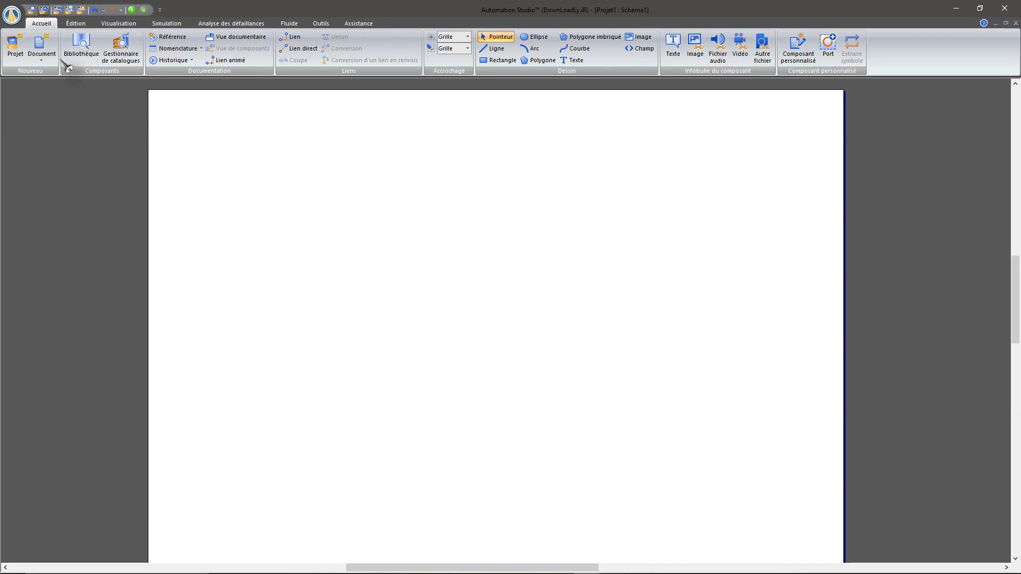
Step: Place a 24 V supply from the JIC control electricity library in the page's upper left area, and a 0 V common below it
left_click(82, 47)
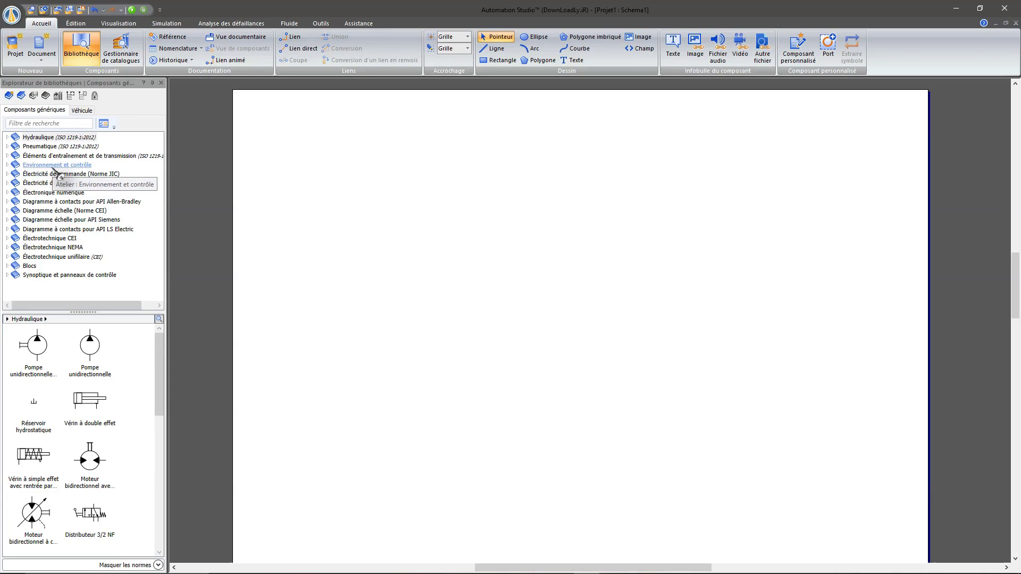
left_click(53, 166)
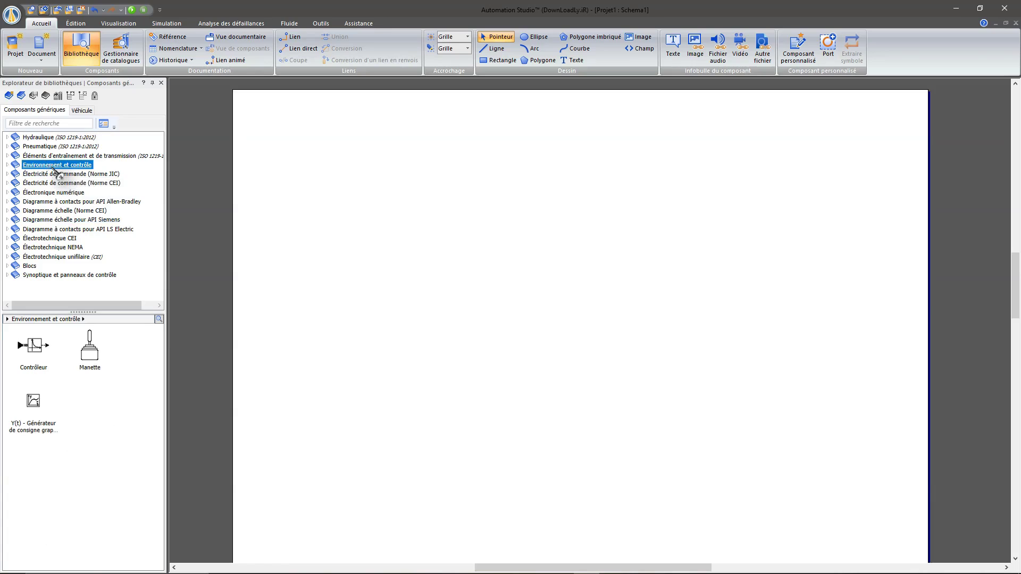
left_click(53, 175)
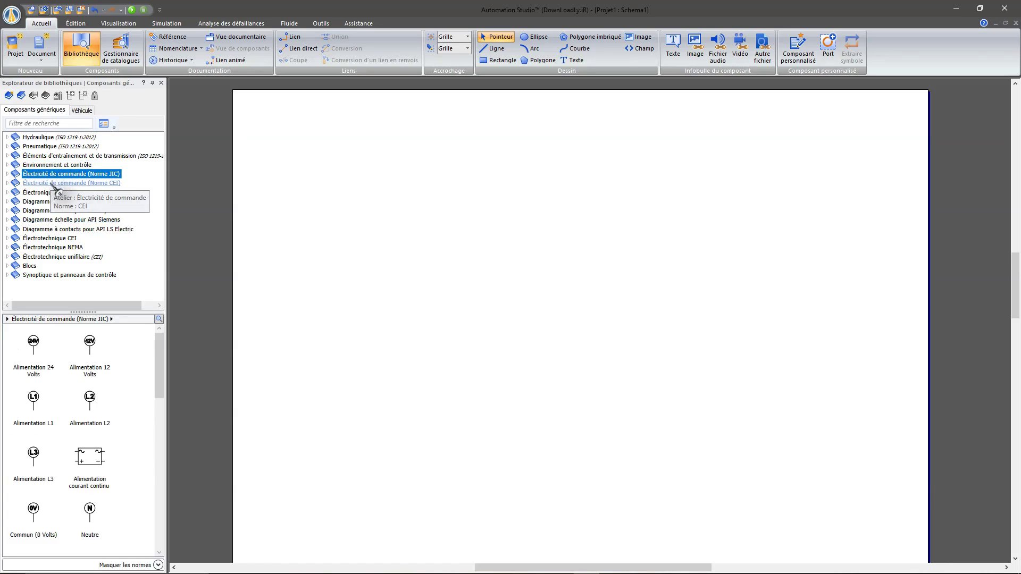
left_click(30, 358)
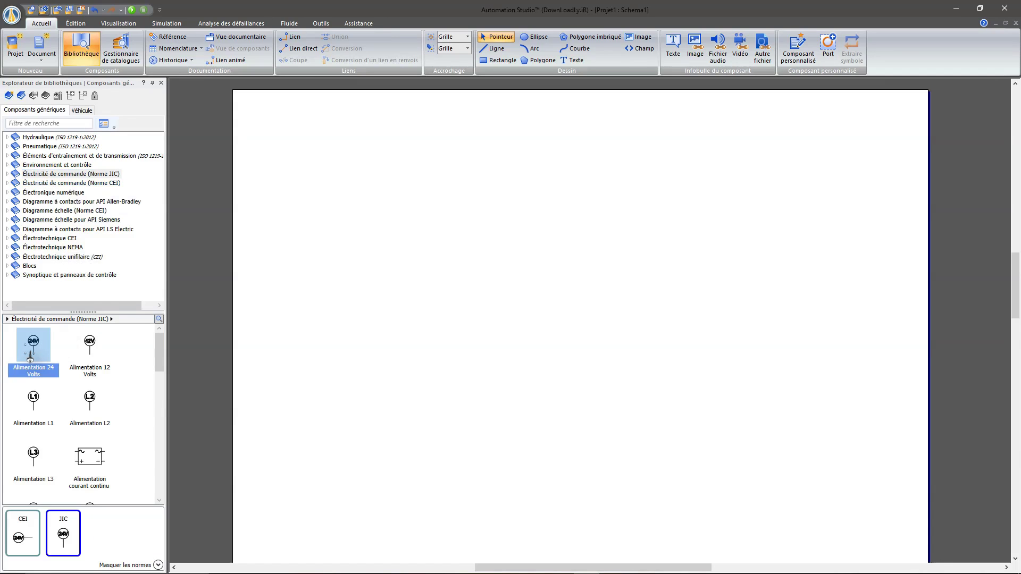
left_click_drag(30, 358, 317, 212)
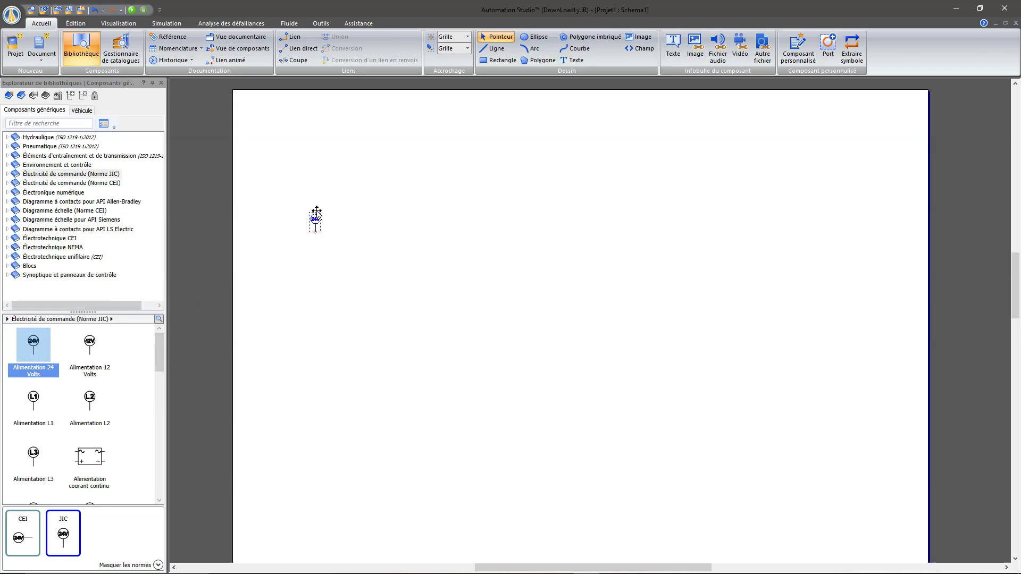
scroll(38, 473, "down", 1)
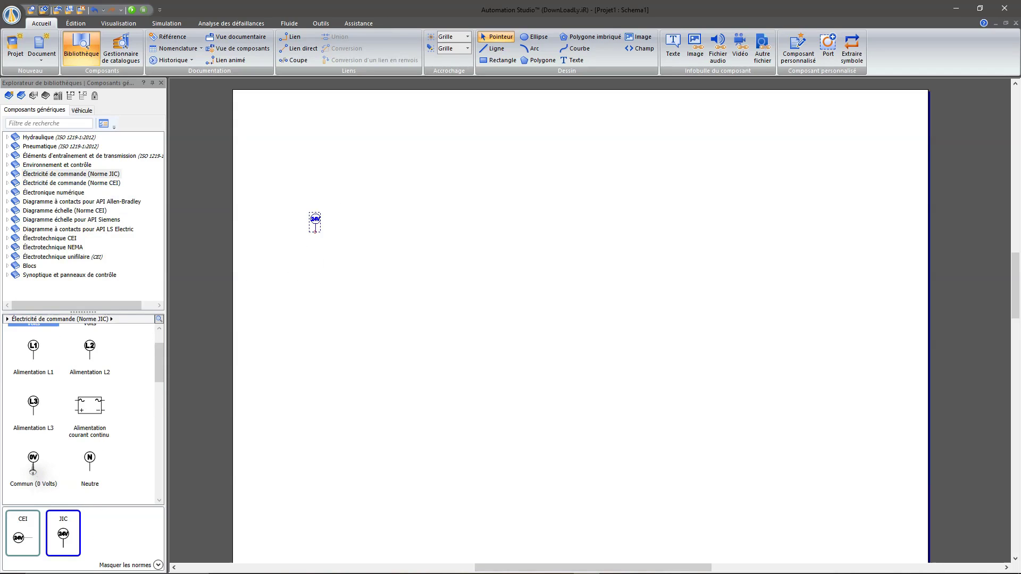
left_click(37, 471)
left_click_drag(33, 467, 318, 321)
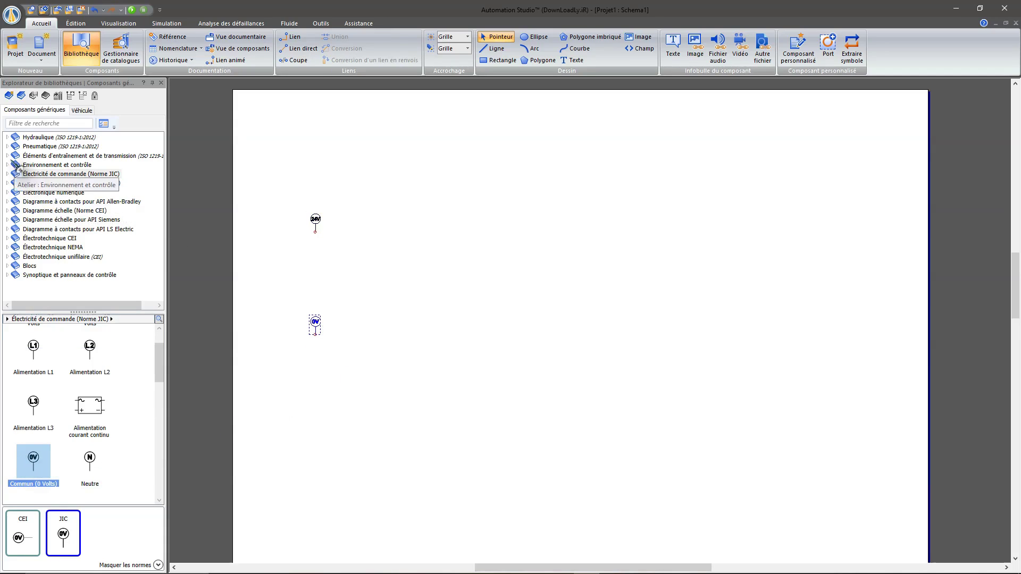
Step: Place two normally open push buttons one above the other beside the 24 V supply, with the aliases On and Off
scroll(87, 426, "down", 3)
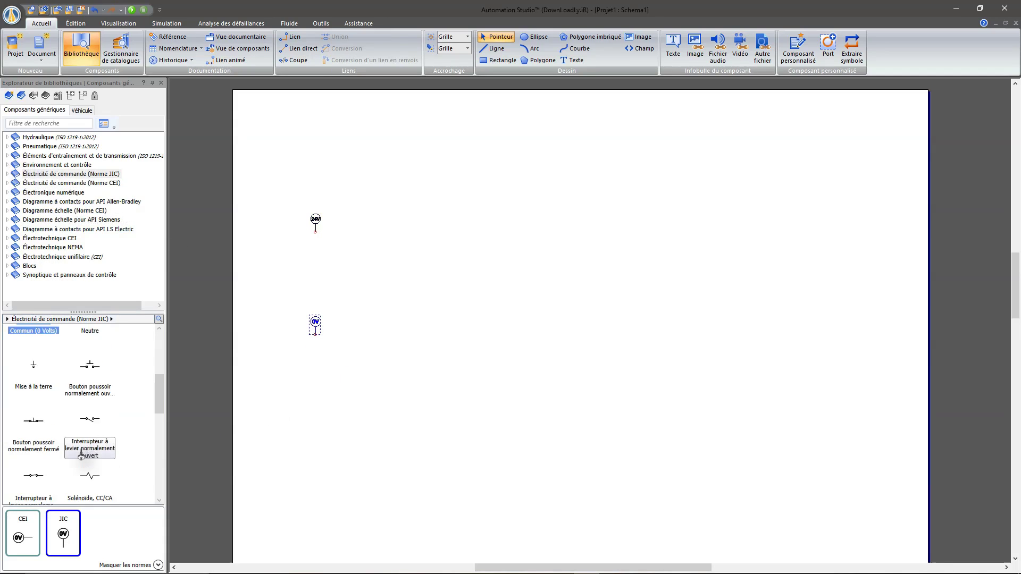
left_click(76, 374)
left_click_drag(76, 374, 356, 229)
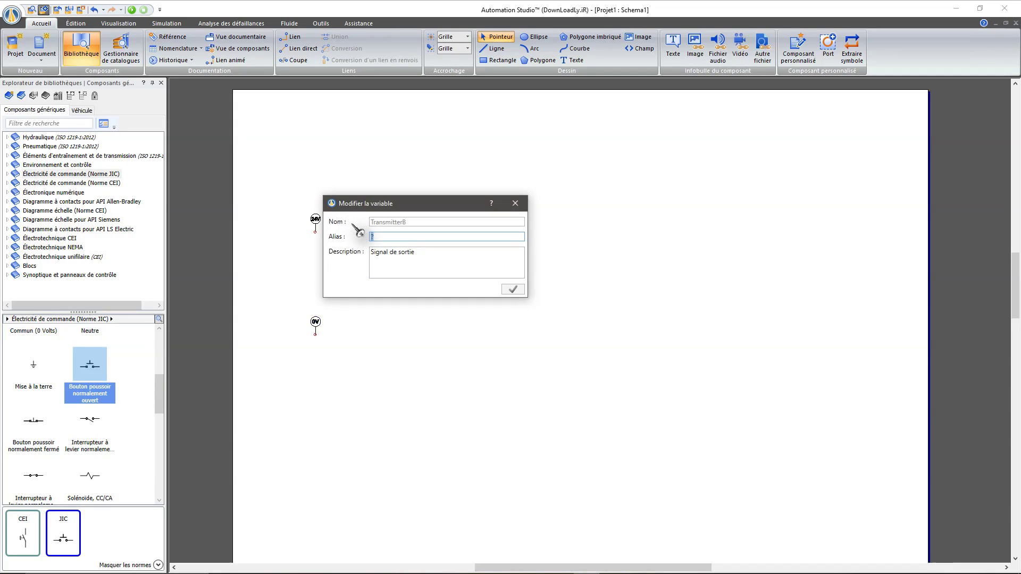
type("On")
key("Return")
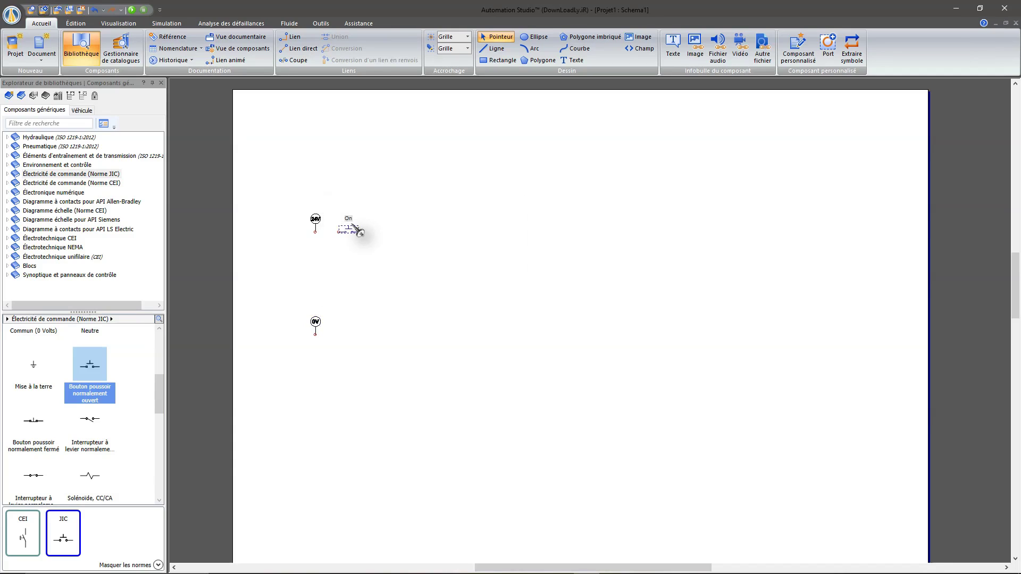
left_click_drag(83, 374, 347, 248)
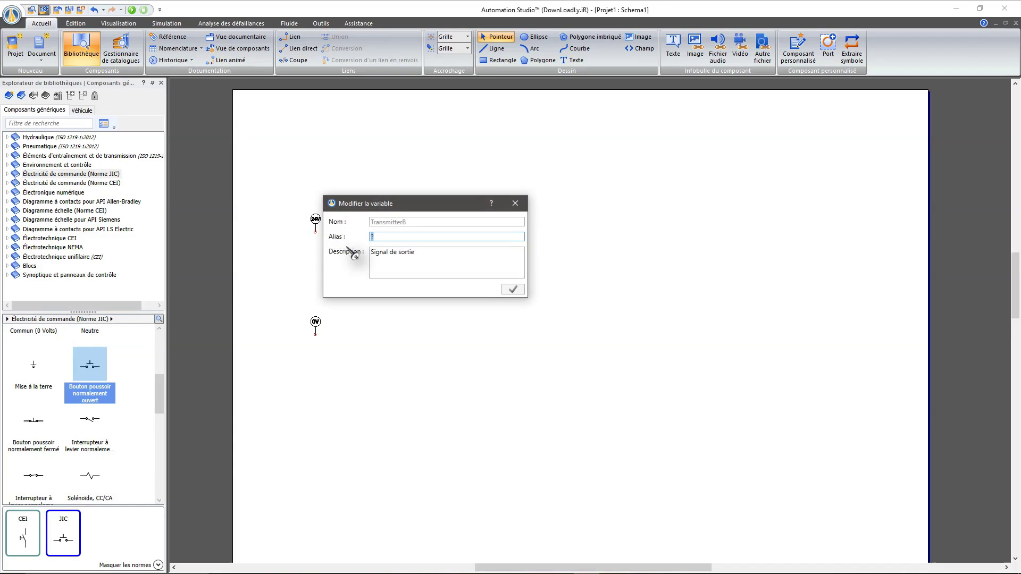
type("Off")
key("Return")
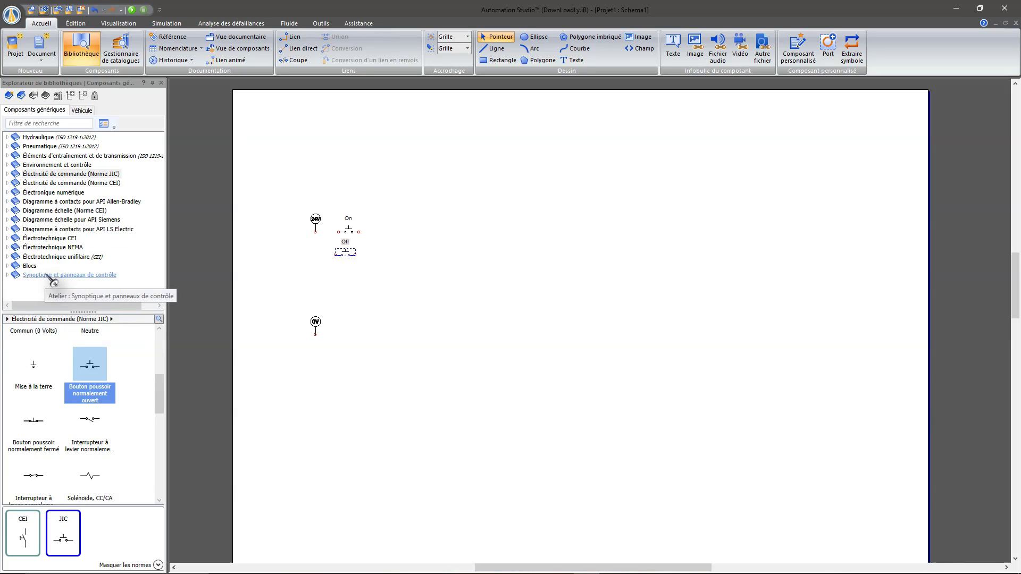
Step: Place a JIC PLC input card beside the push buttons and a PLC output card on the right side of the page
left_click(7, 175)
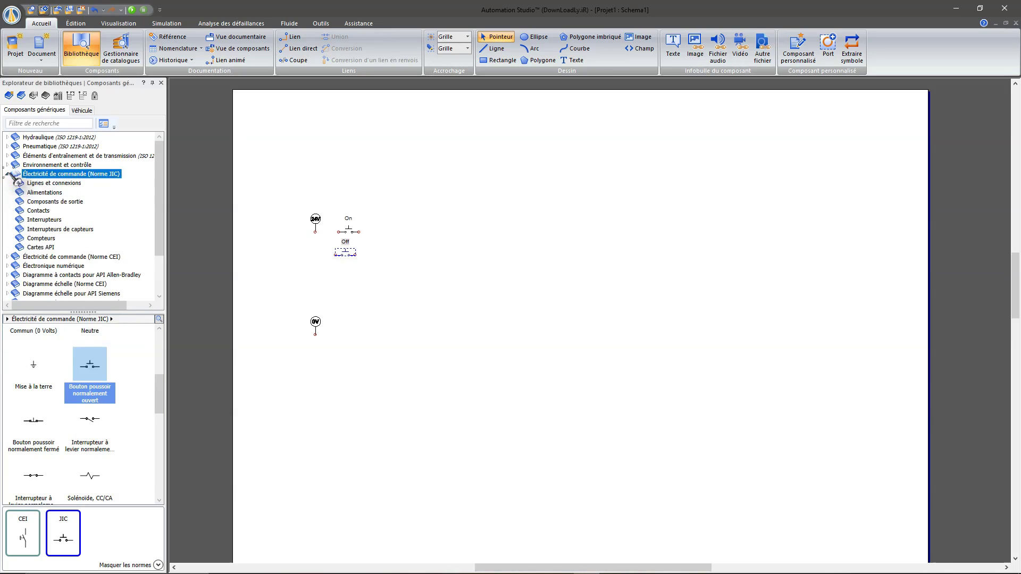
left_click(41, 248)
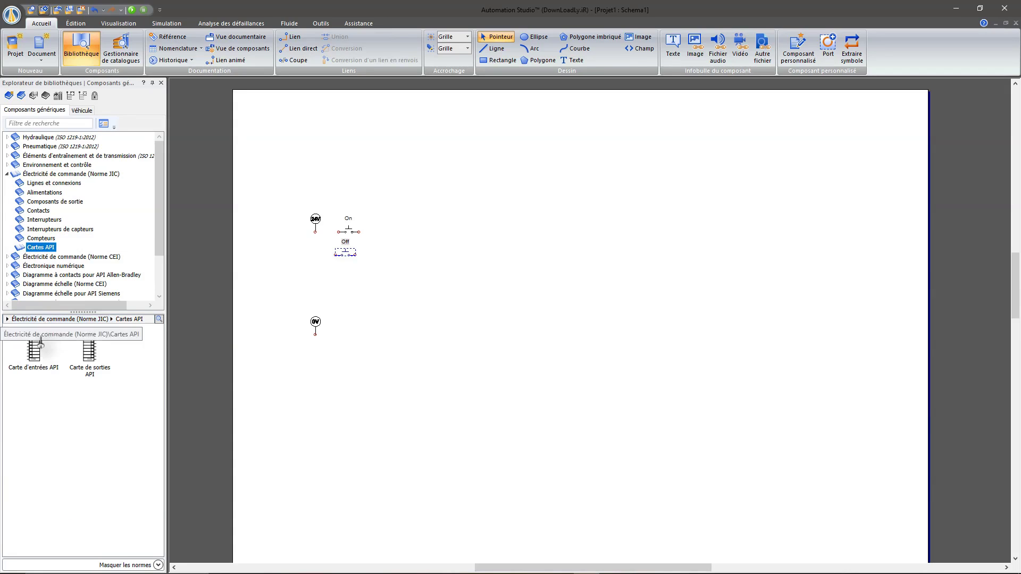
left_click(37, 362)
left_click_drag(38, 364, 407, 218)
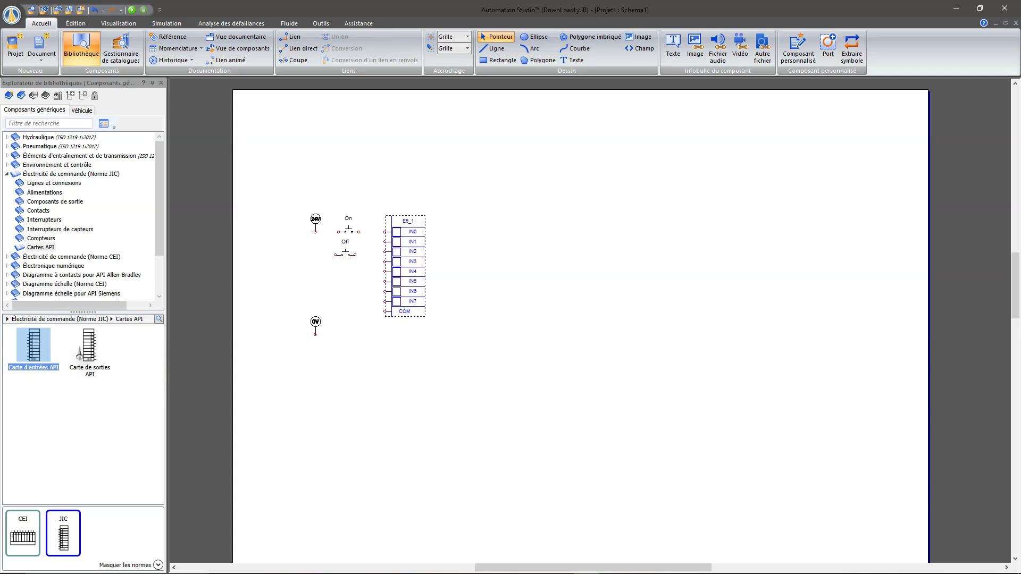
left_click_drag(88, 346, 703, 212)
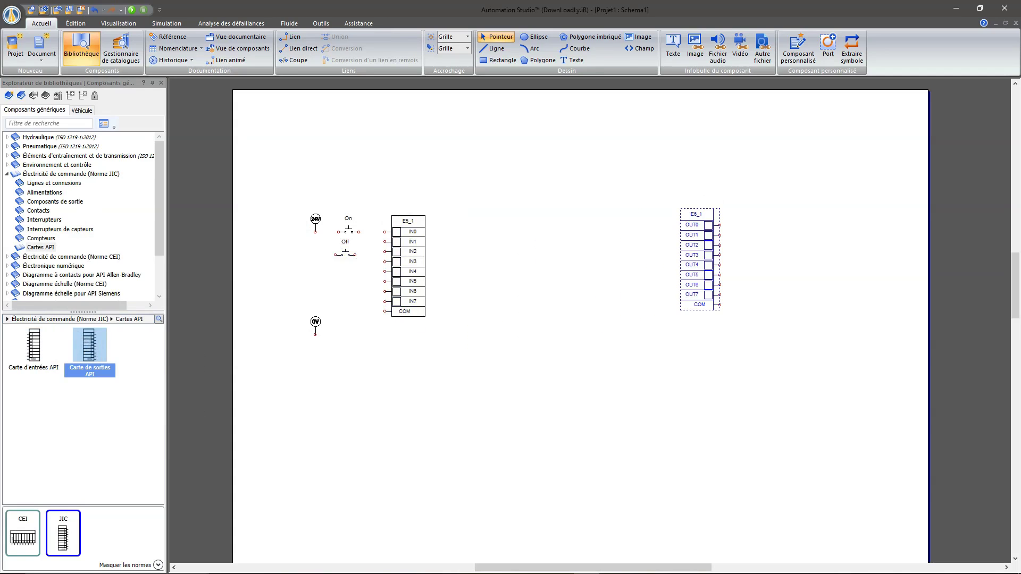
Step: Place a JIC indicator light beside OUT0 of the PLC output card, with the alias R/a
left_click(71, 204)
left_click(38, 469)
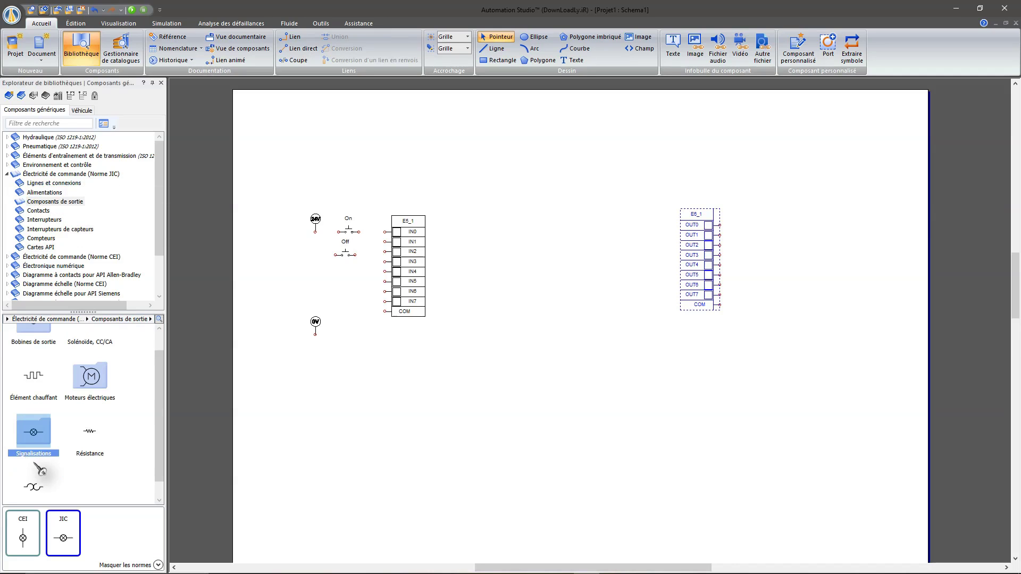
mouse_move(68, 544)
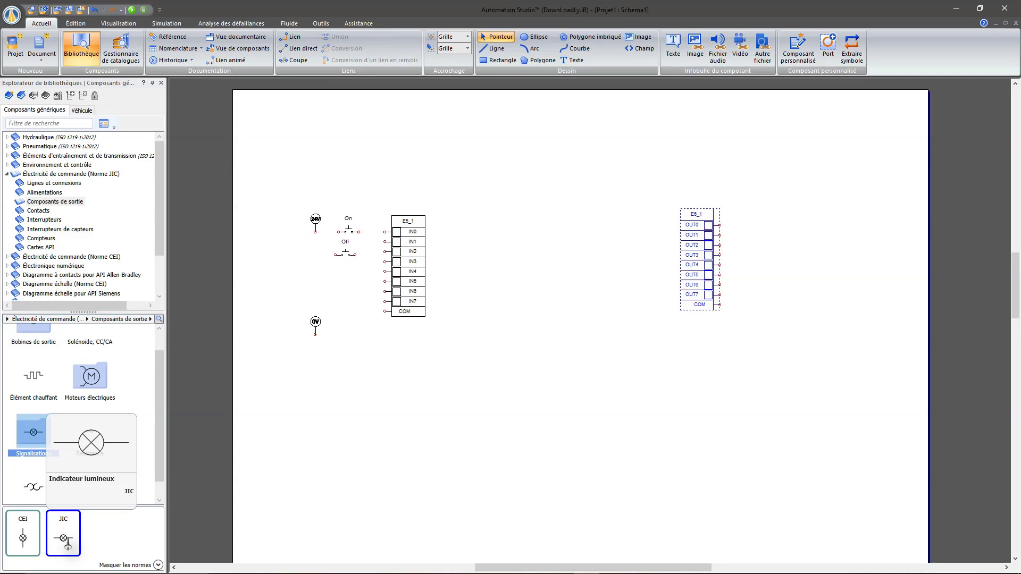
left_click_drag(67, 545, 757, 227)
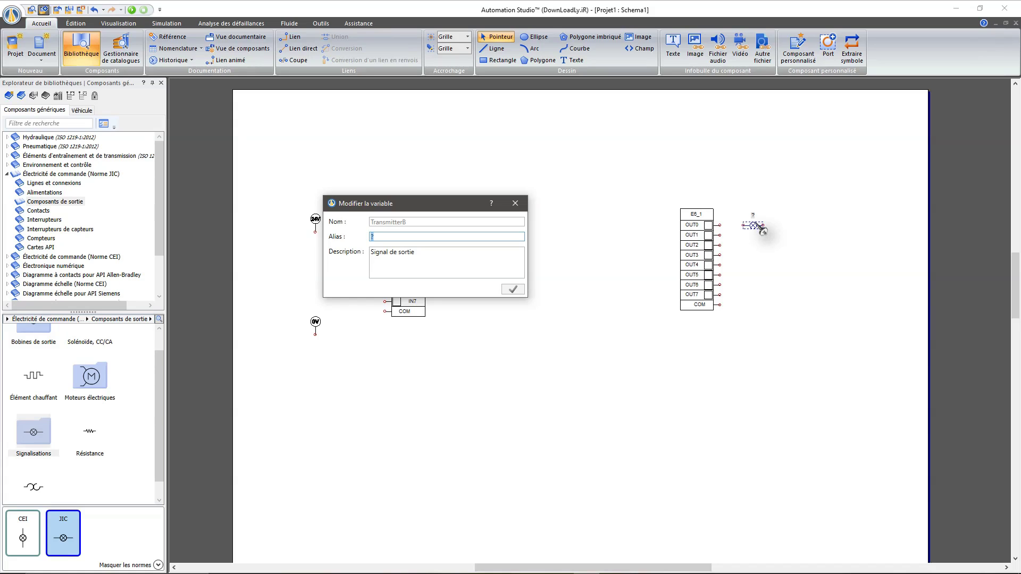
type("R/a")
key("Return")
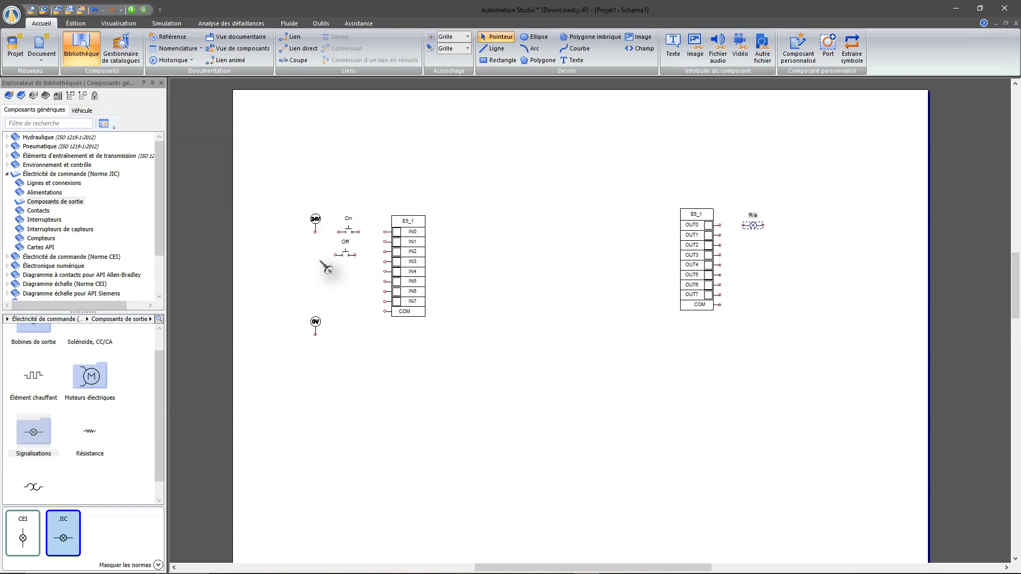
Step: Add two more indicator lights in a column below the R/a light, with the aliases O/b and O/a
left_click_drag(70, 524, 766, 249)
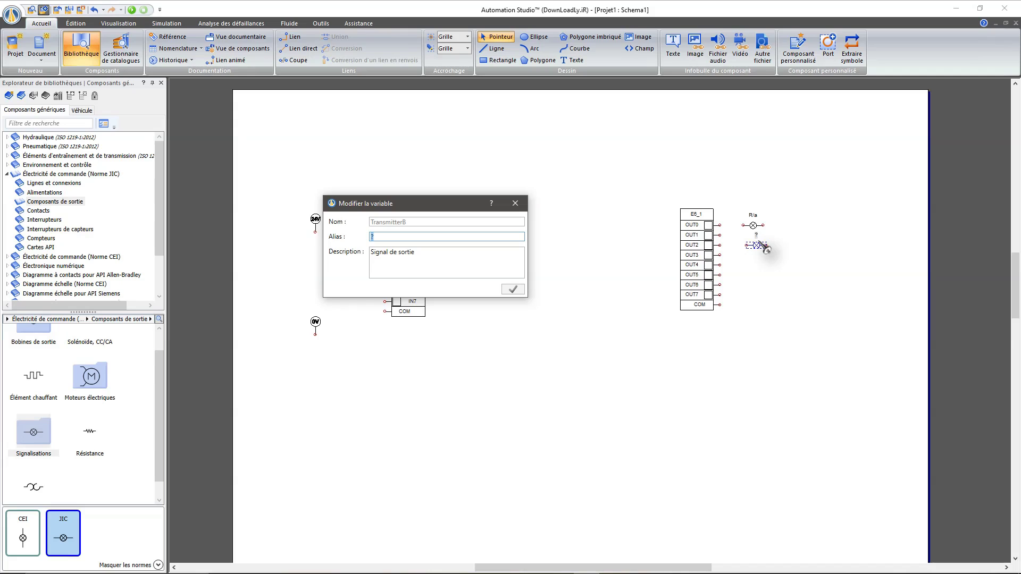
type("O/b")
key("Return")
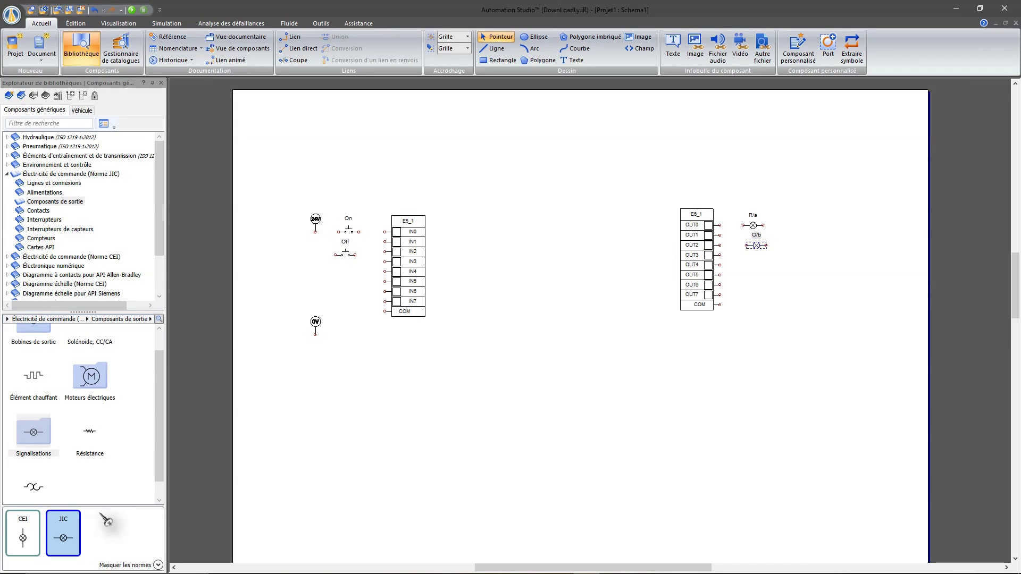
left_click_drag(63, 538, 759, 271)
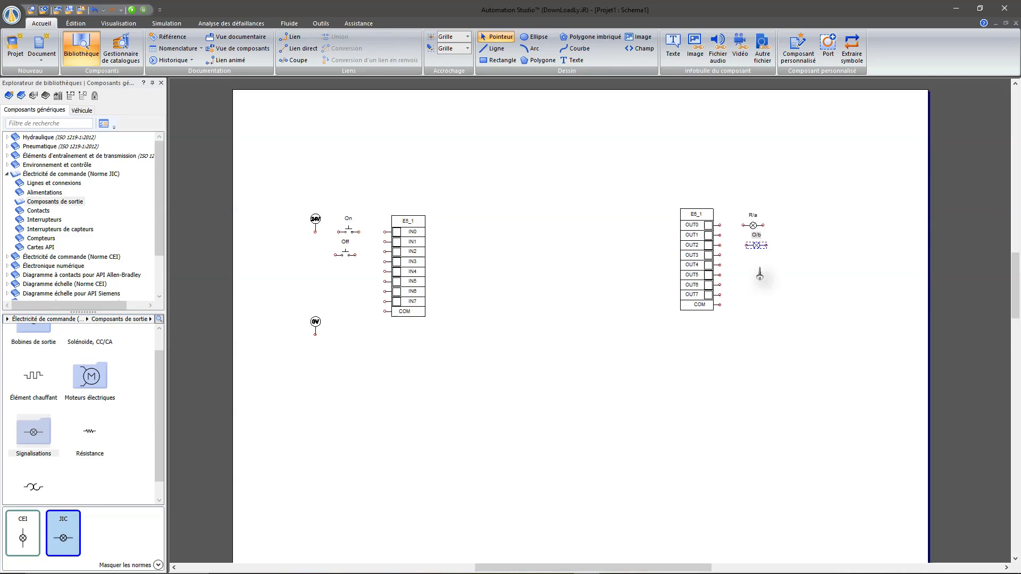
type("O/a")
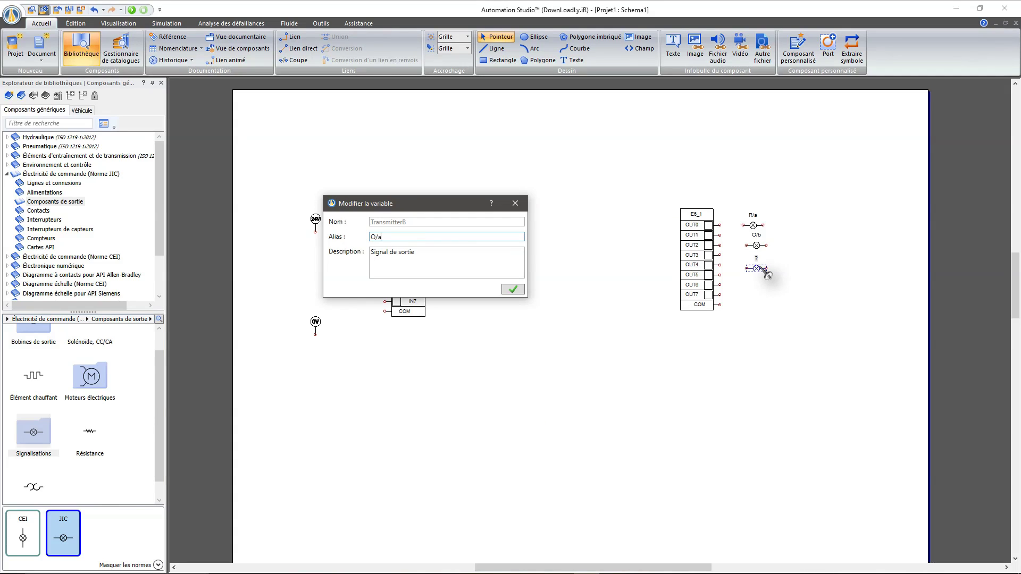
key("Return")
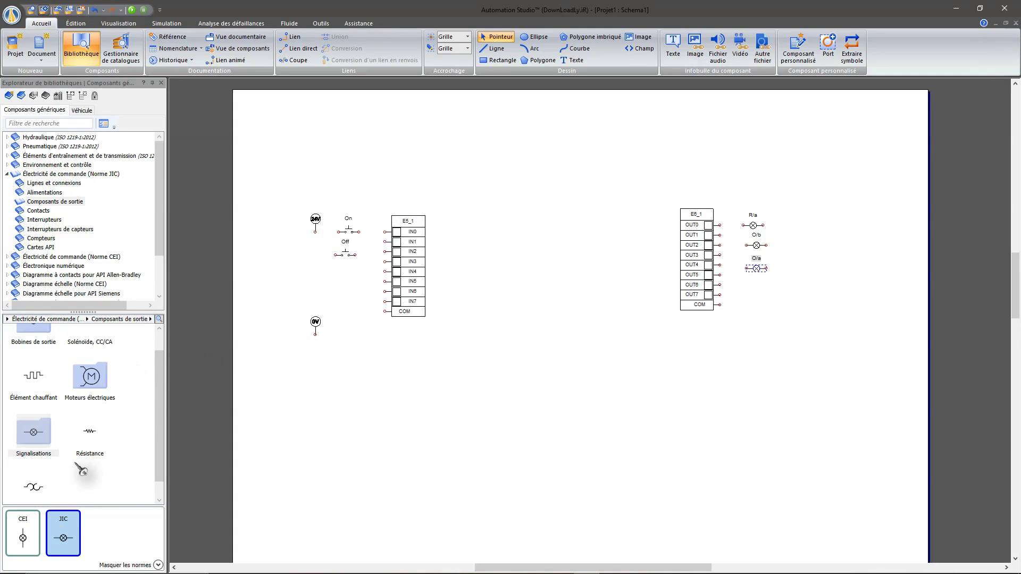
Step: Add an indicator light below the O/a light with the alias V/b, correcting the alias in its variable assignments
left_click_drag(65, 538, 764, 299)
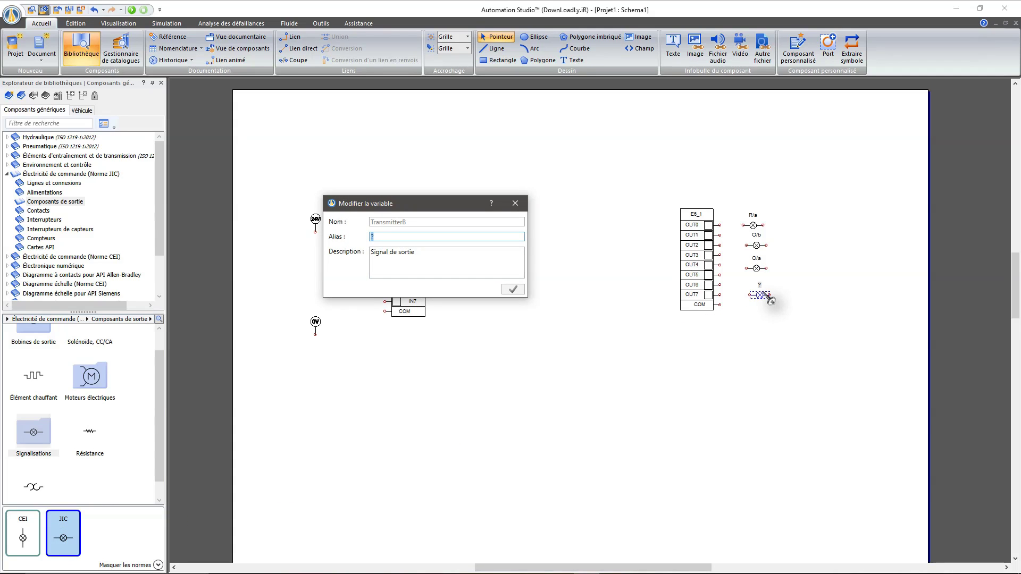
type("V/b")
key("Return")
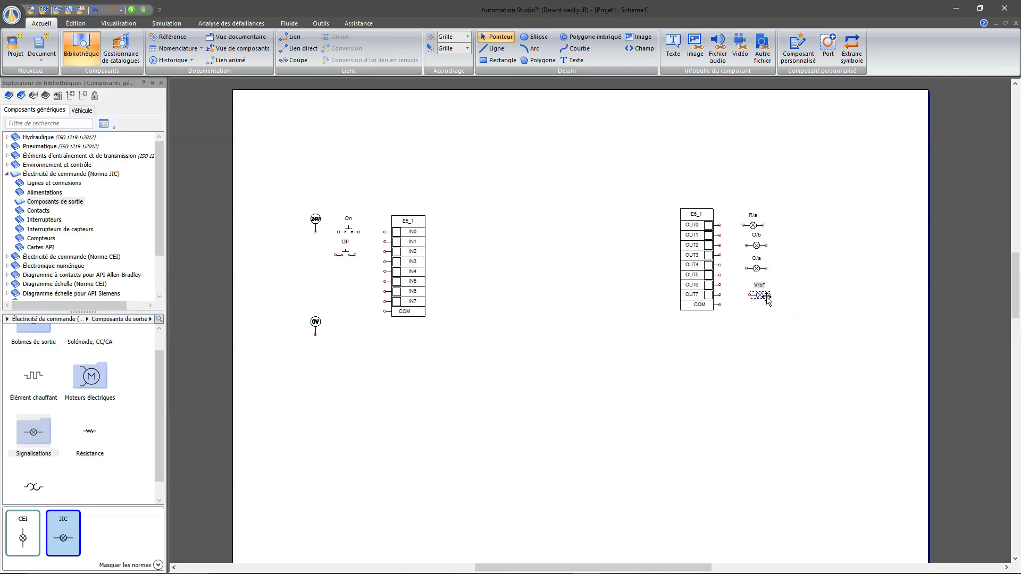
double_click(765, 296)
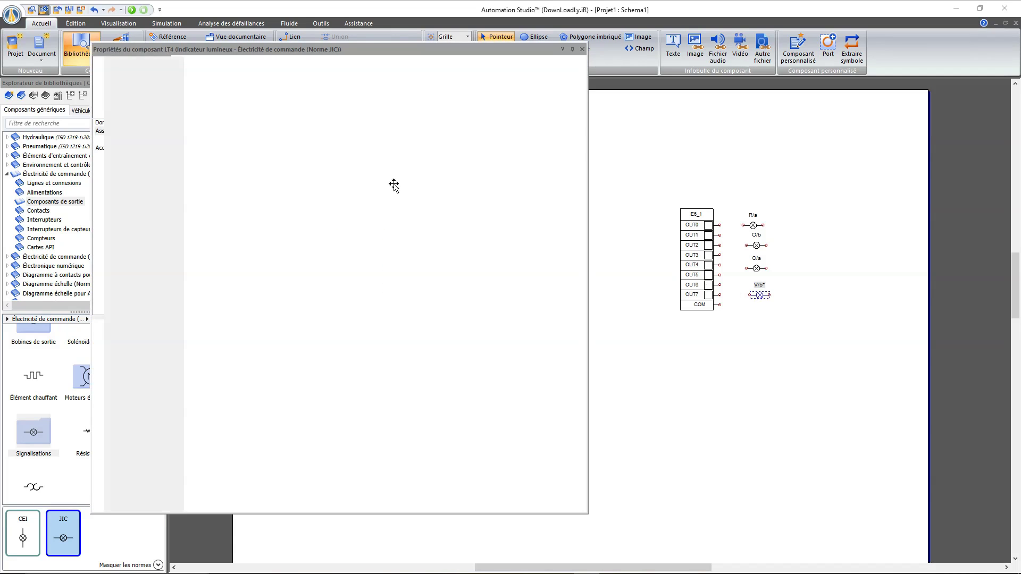
double_click(231, 113)
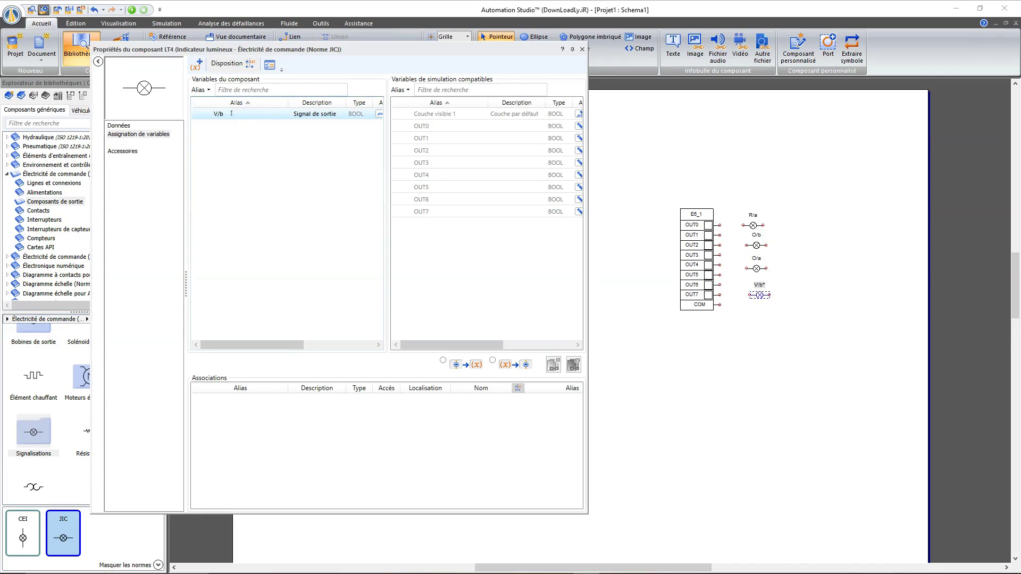
left_click(582, 49)
left_click(653, 395)
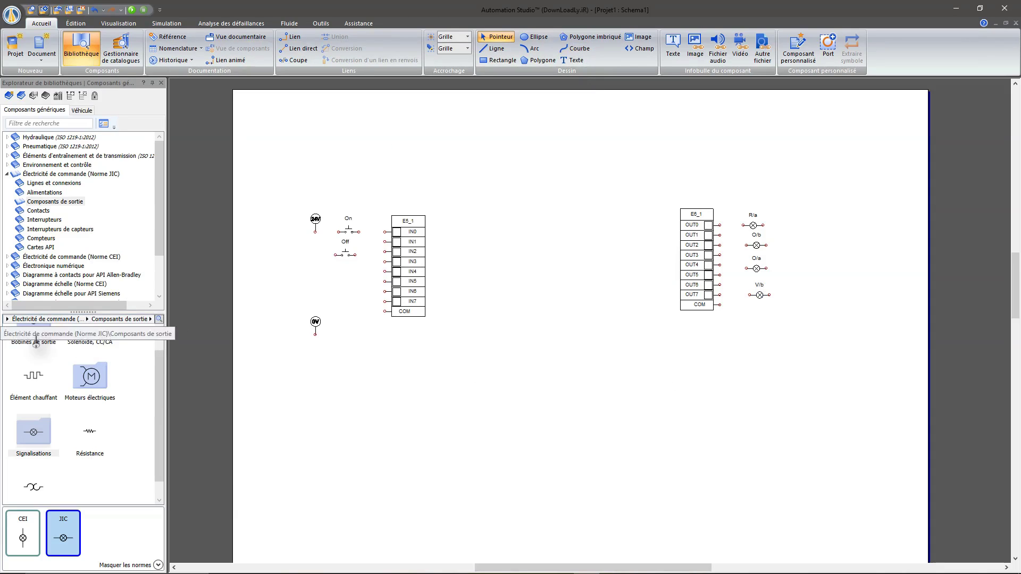
Step: Add two more JIC indicator lights in the column below V/b, with the aliases V/a and R/b
left_click_drag(68, 553, 767, 308)
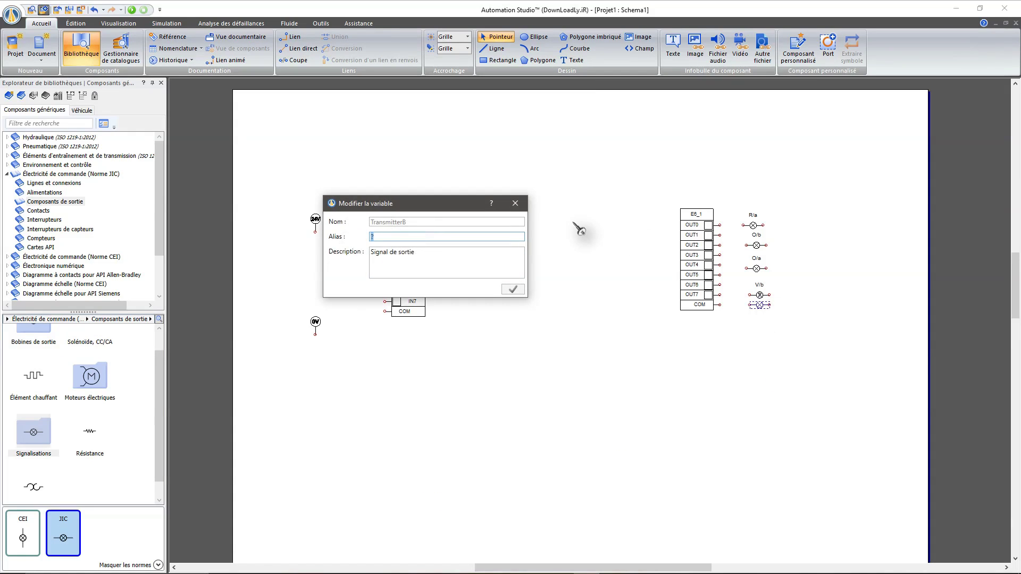
type("V/a")
key("Return")
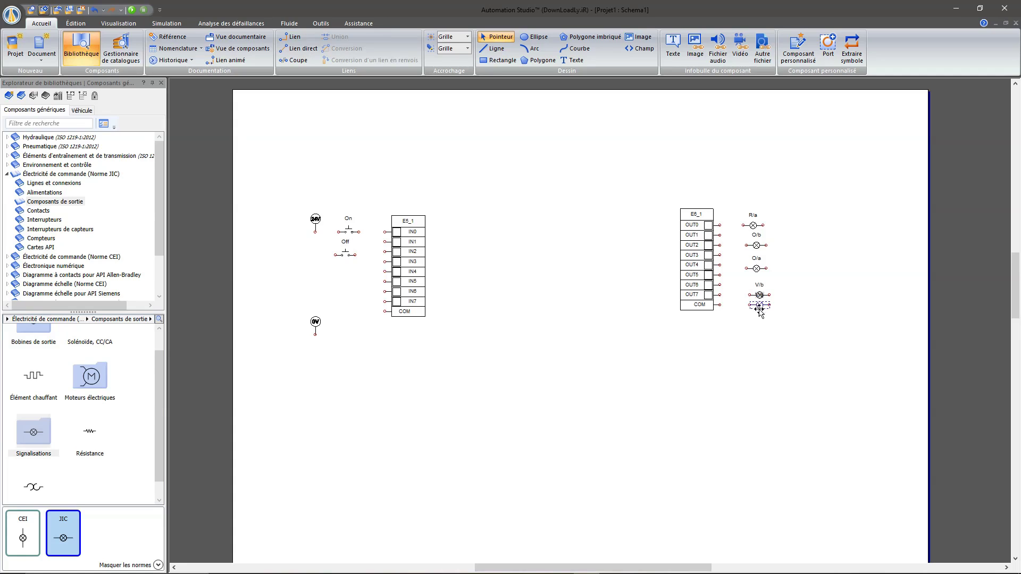
left_click_drag(761, 321, 761, 330)
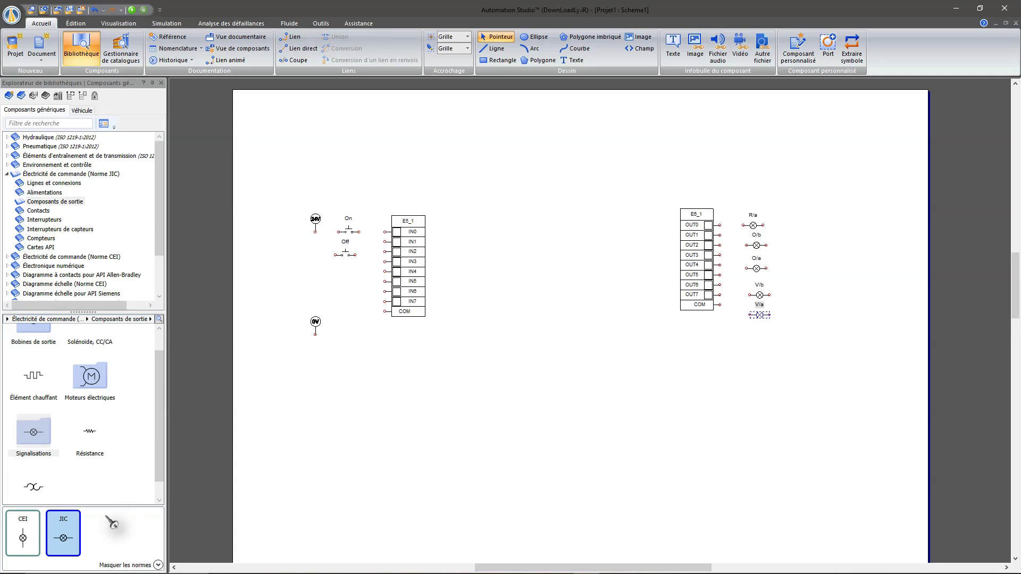
left_click_drag(58, 533, 766, 358)
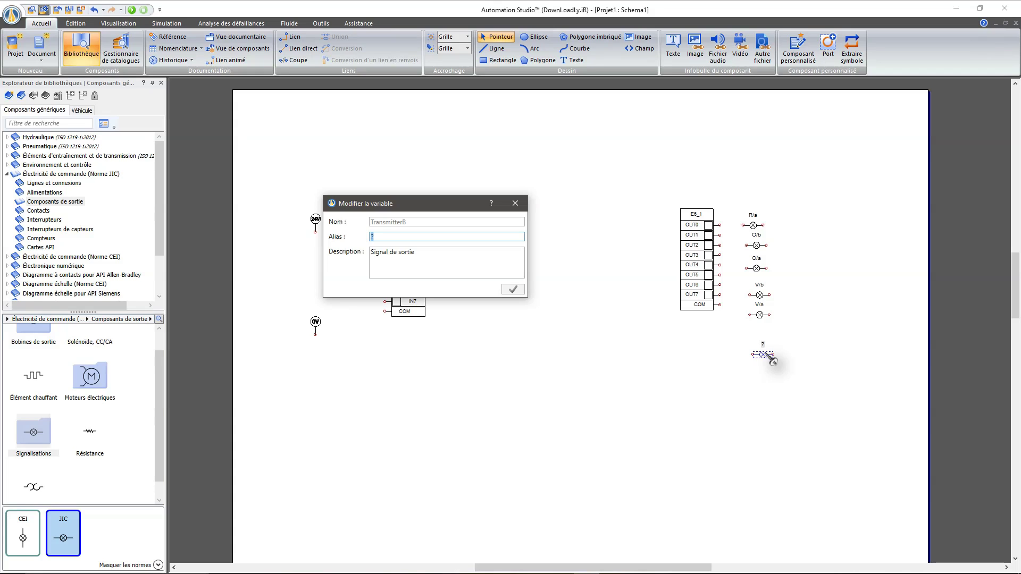
type("R/b")
key("Return")
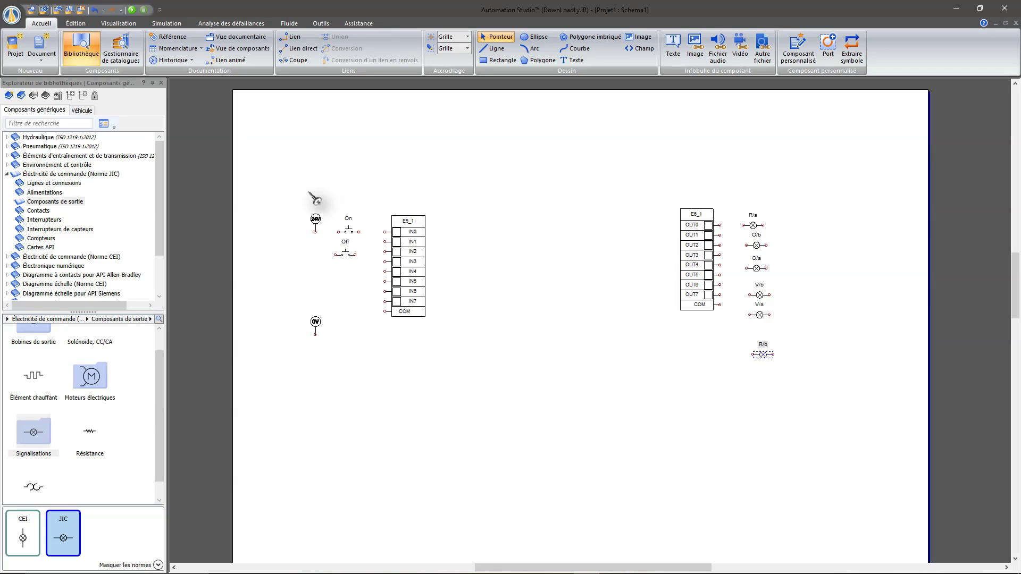
Step: Copy the 24 V and 0 V supplies to the far side of the indicator lights
left_click_drag(313, 221, 343, 372)
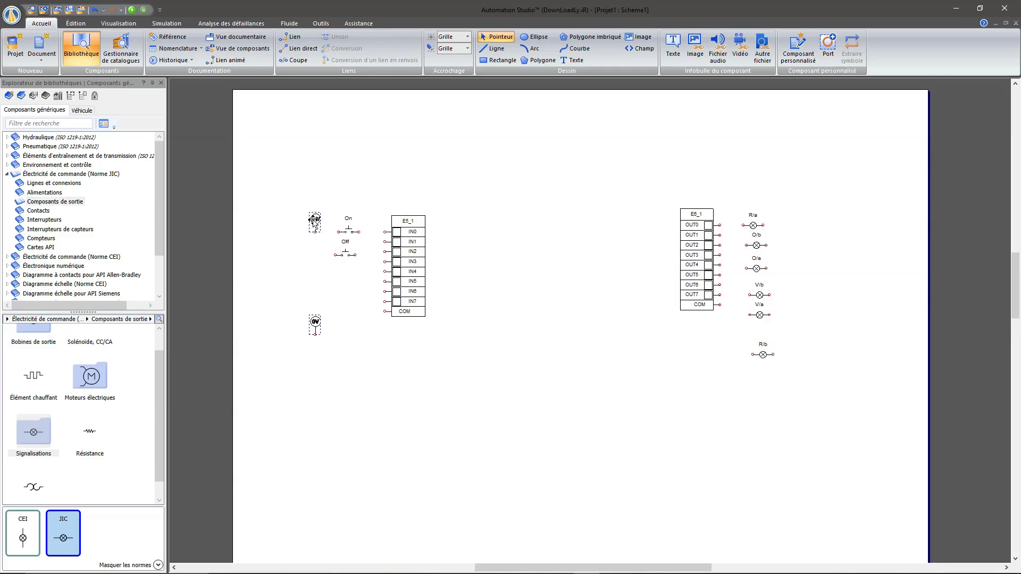
left_click_drag(314, 223, 872, 216)
left_click(835, 251)
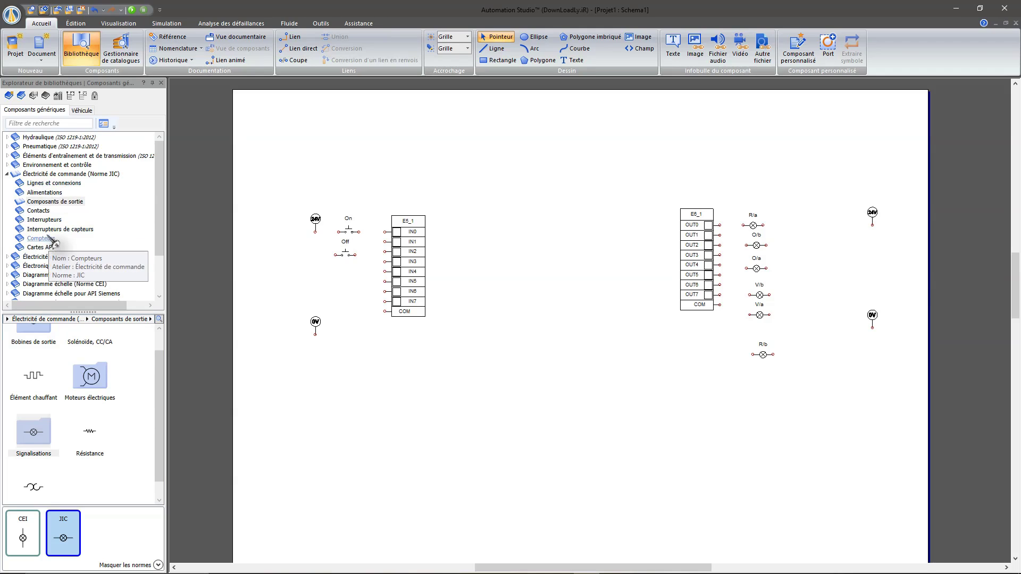
Step: Place a basic Allen-Bradley ladder frame (Barreau) with seven pairs of rung connection points between the PLC input and output cards
left_click(7, 174)
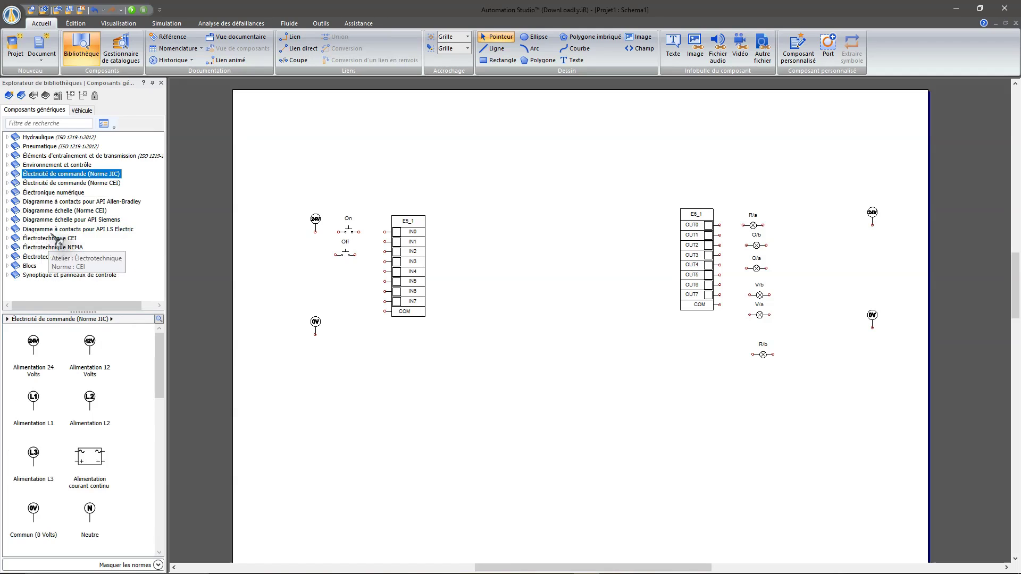
left_click(54, 203)
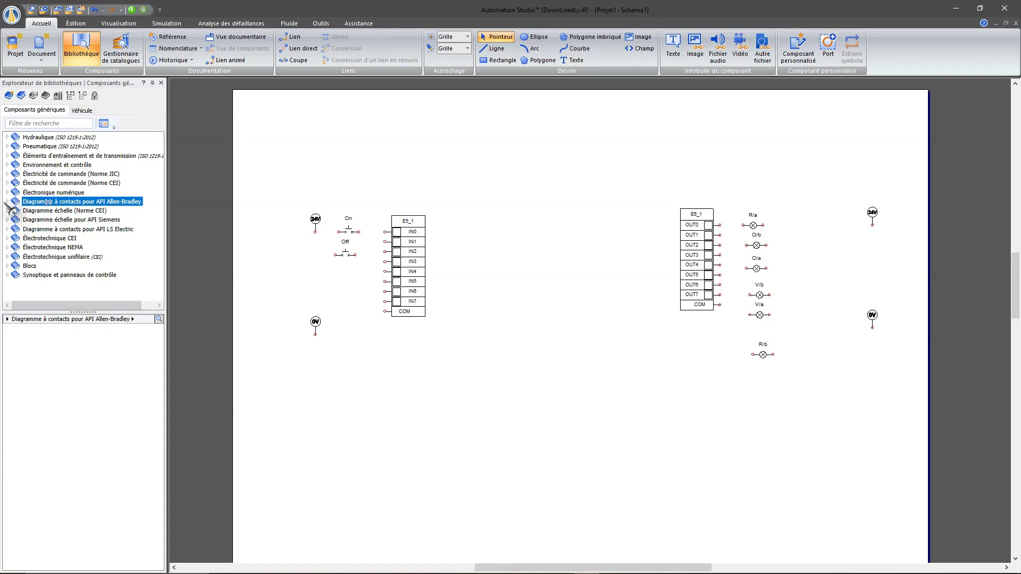
left_click(7, 201)
left_click(53, 210)
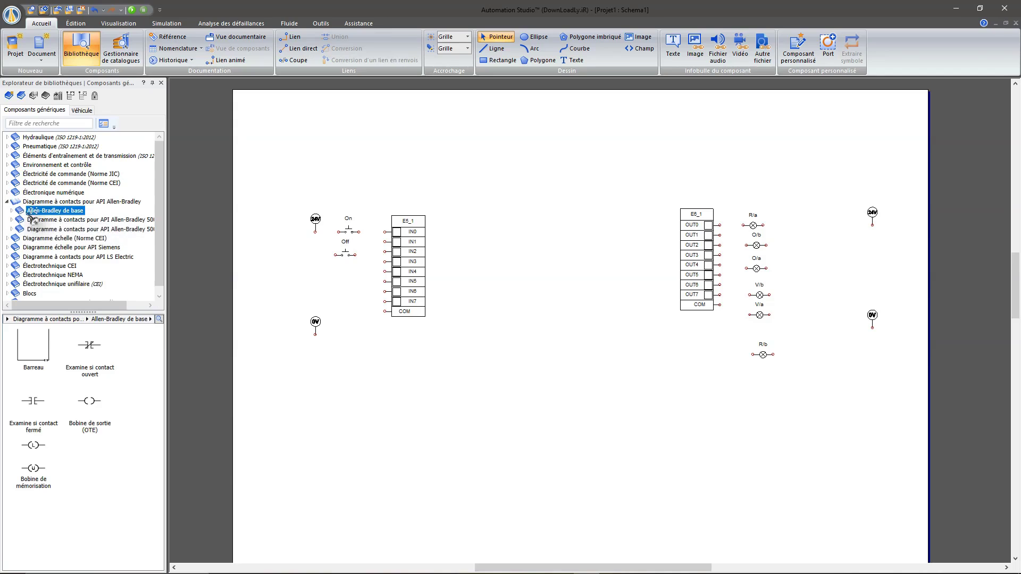
left_click_drag(33, 346, 558, 160)
left_click(568, 475)
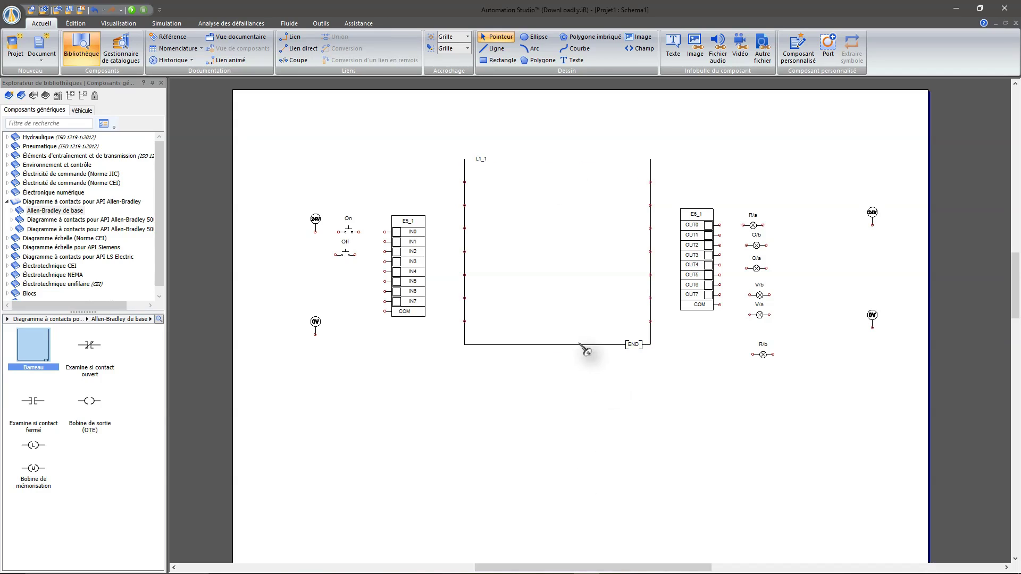
left_click_drag(464, 167, 471, 167)
left_click(494, 382)
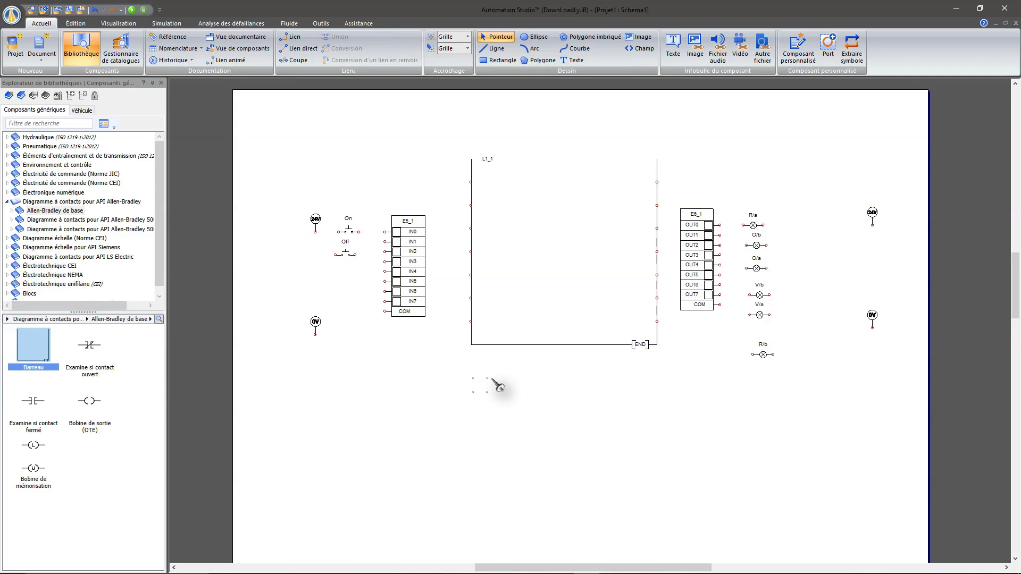
Step: Move the PLC output card away from the ladder and shift all six indicator lights over to make room for wiring
left_click(695, 213)
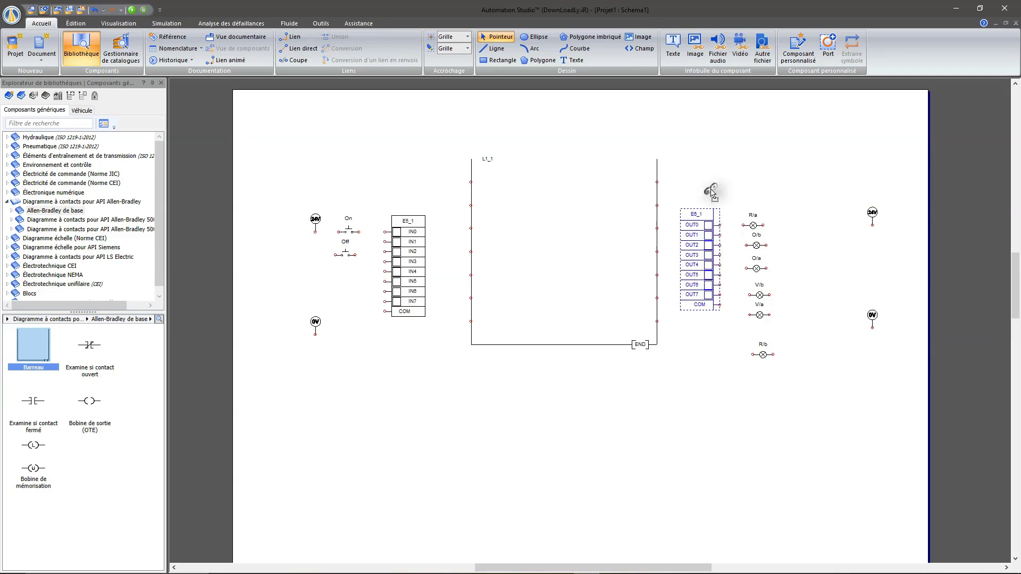
left_click_drag(711, 189, 728, 166)
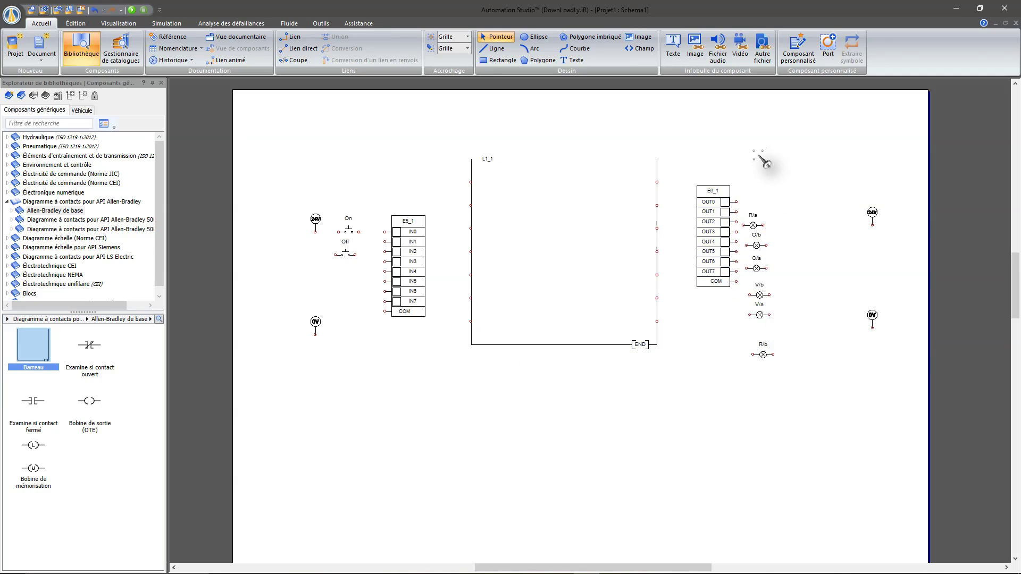
left_click_drag(743, 155, 814, 393)
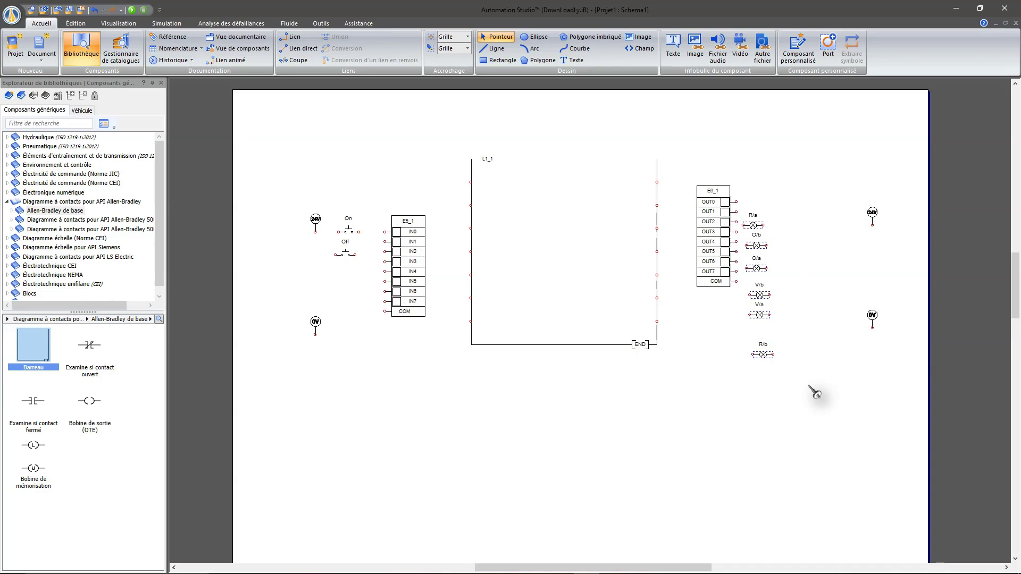
left_click_drag(755, 225, 808, 194)
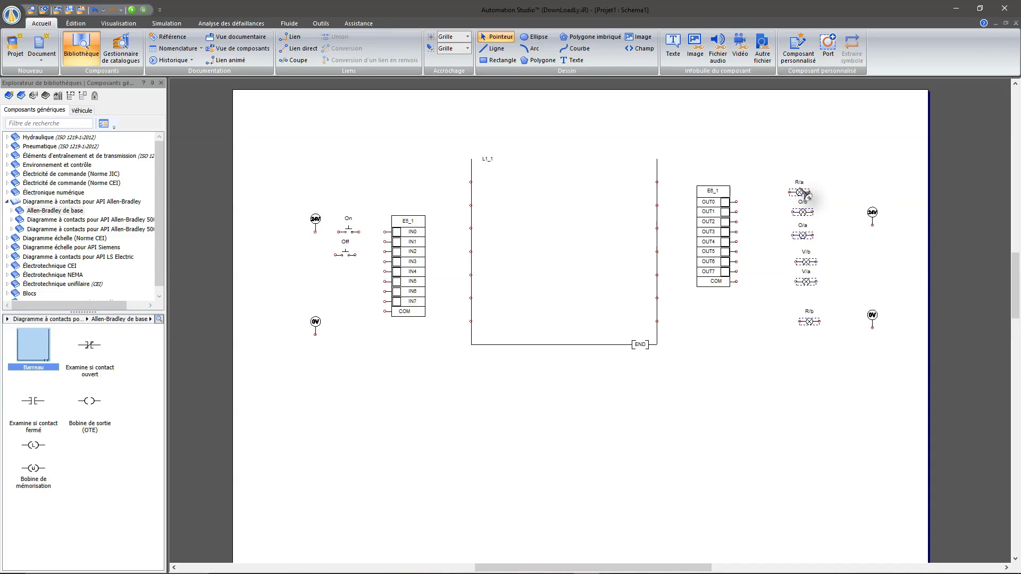
left_click(746, 420)
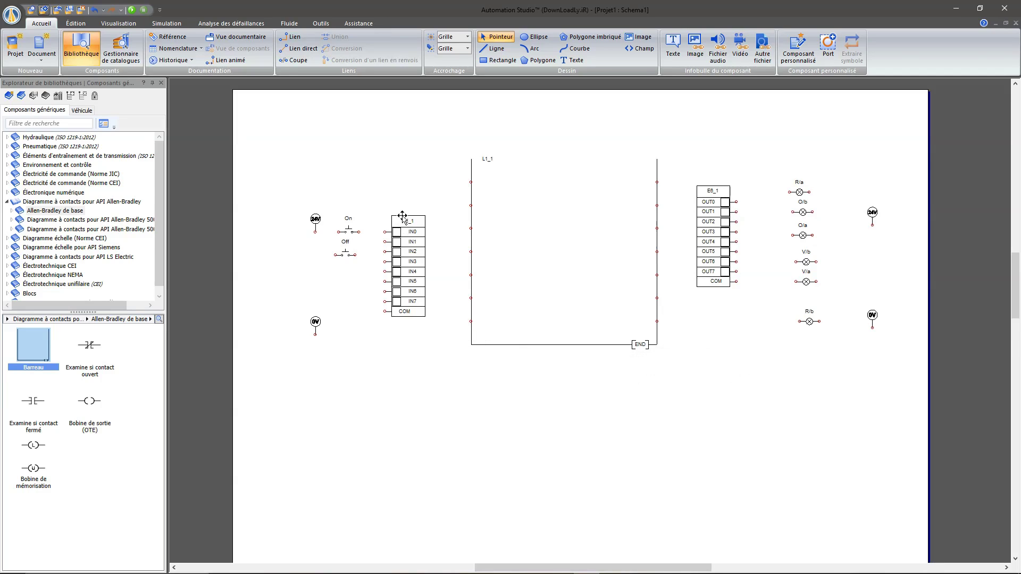
Step: Regroup the input card, push buttons and supplies near the ladder, with On level with IN0 and Off level with IN2
scroll(403, 217, "up", 5)
scroll(403, 217, "down", 5)
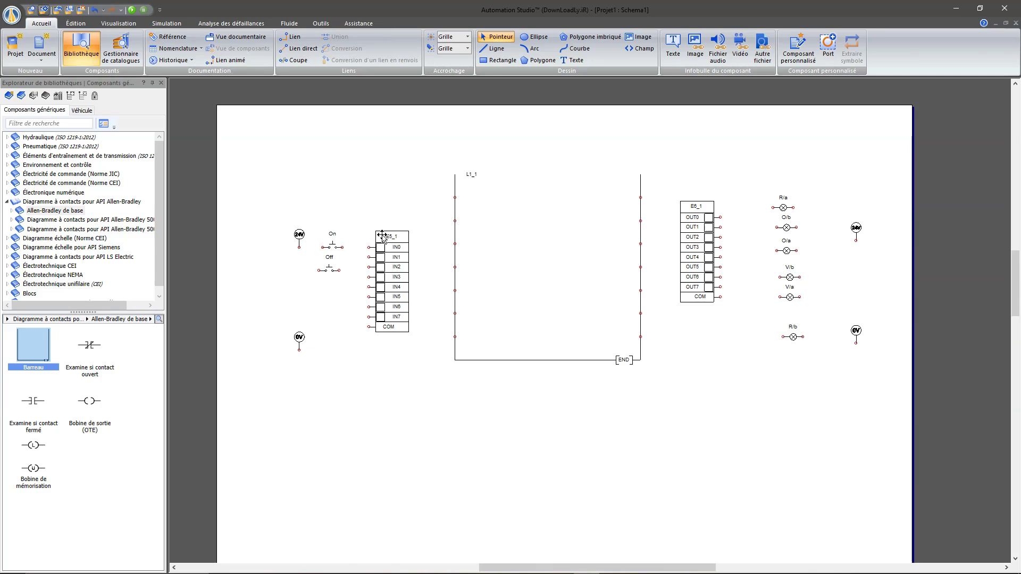
scroll(399, 218, "up", 2)
left_click_drag(380, 237, 413, 169)
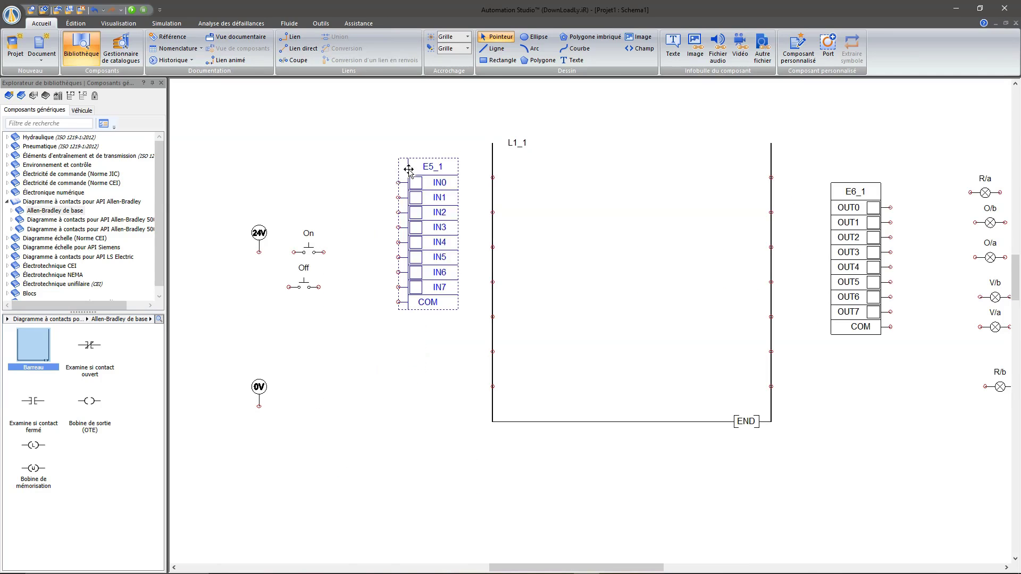
left_click_drag(315, 245, 356, 190)
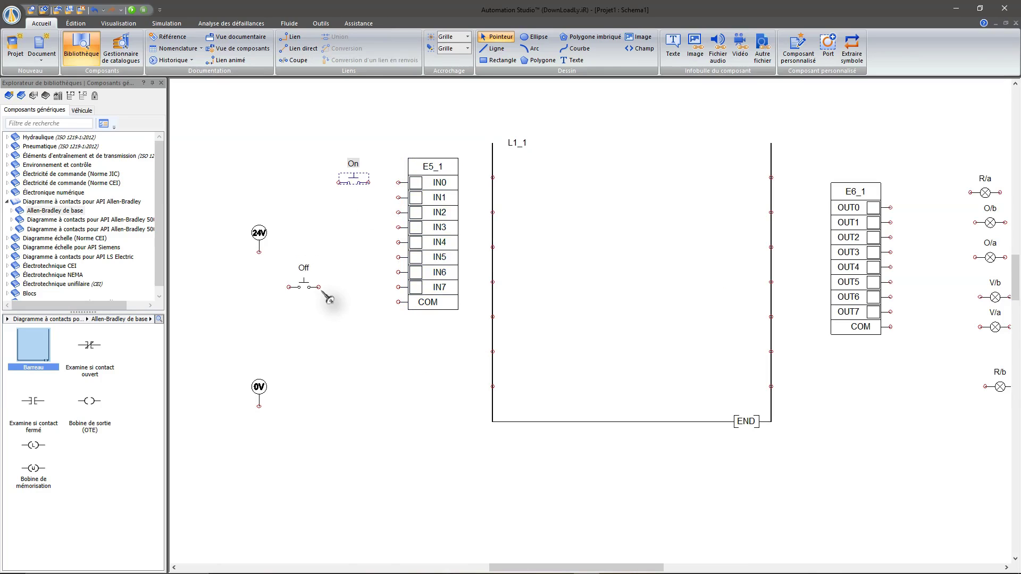
left_click_drag(306, 287, 359, 216)
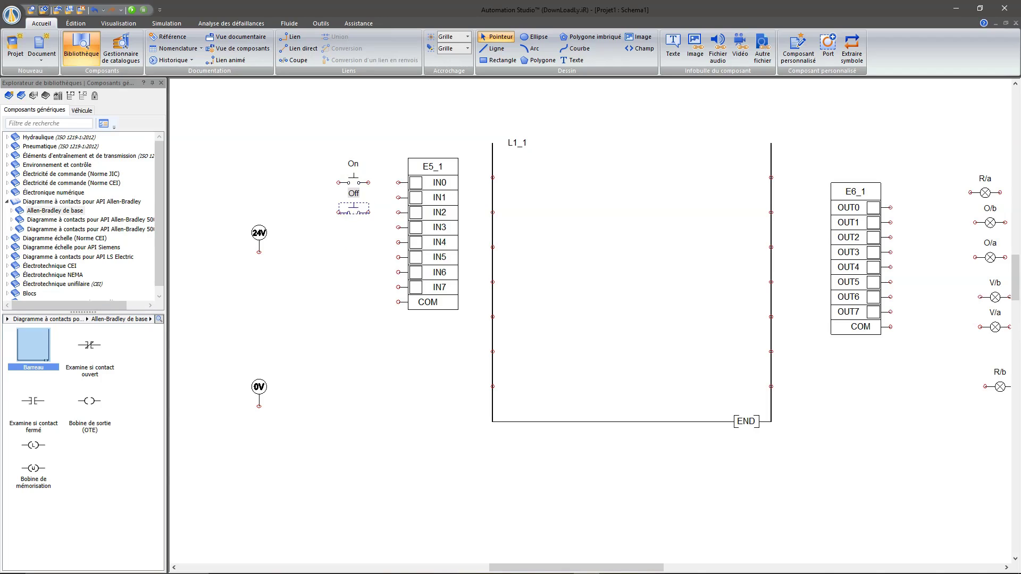
left_click_drag(259, 233, 287, 160)
left_click_drag(258, 389, 292, 289)
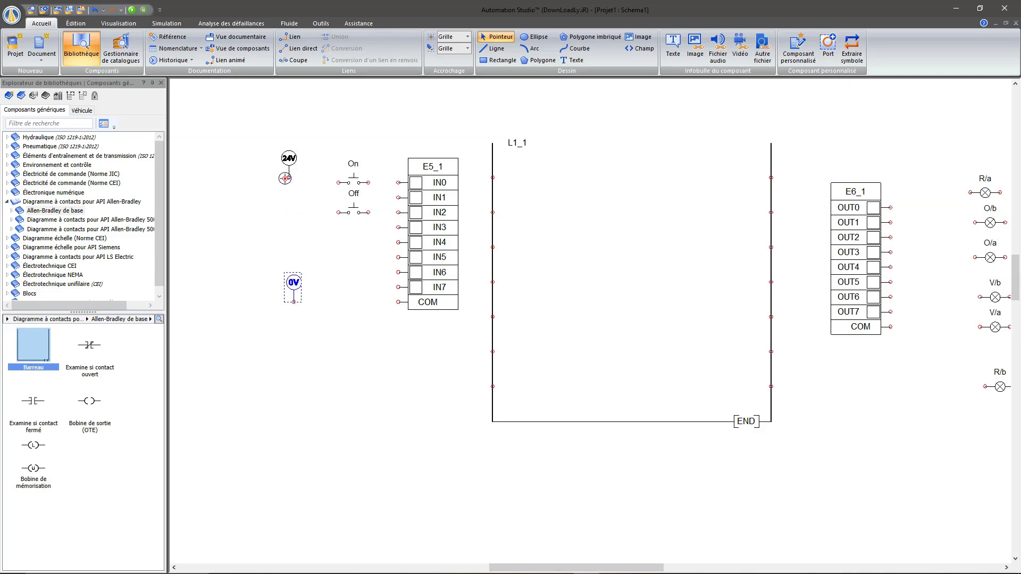
Step: Wire the 24 V supply through On to IN0 and through Off to IN2, and connect 0 V to the input card's COM
left_click_drag(308, 212, 337, 213)
left_click_drag(289, 178, 337, 183)
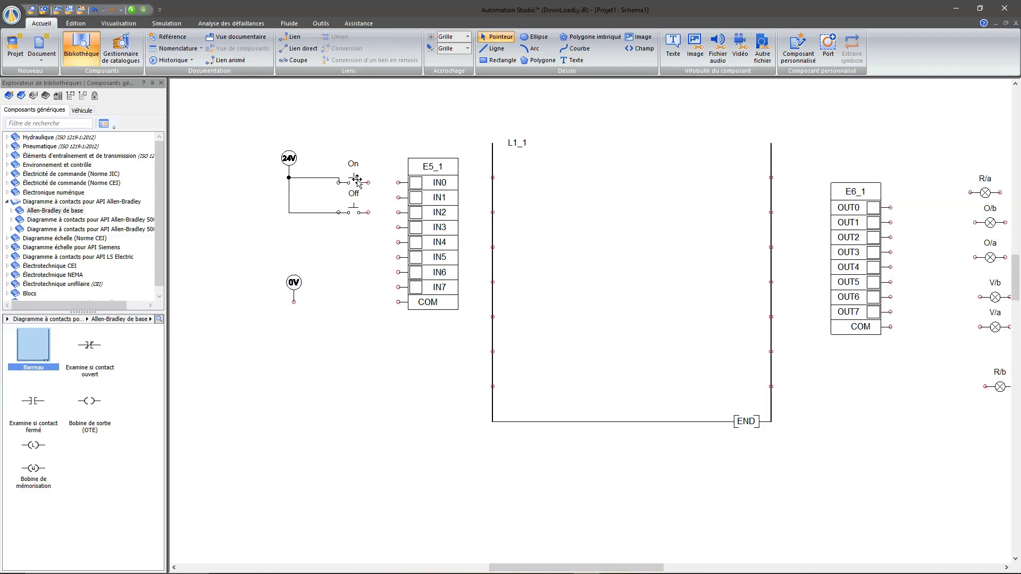
left_click_drag(289, 158, 289, 163)
left_click_drag(368, 182, 399, 183)
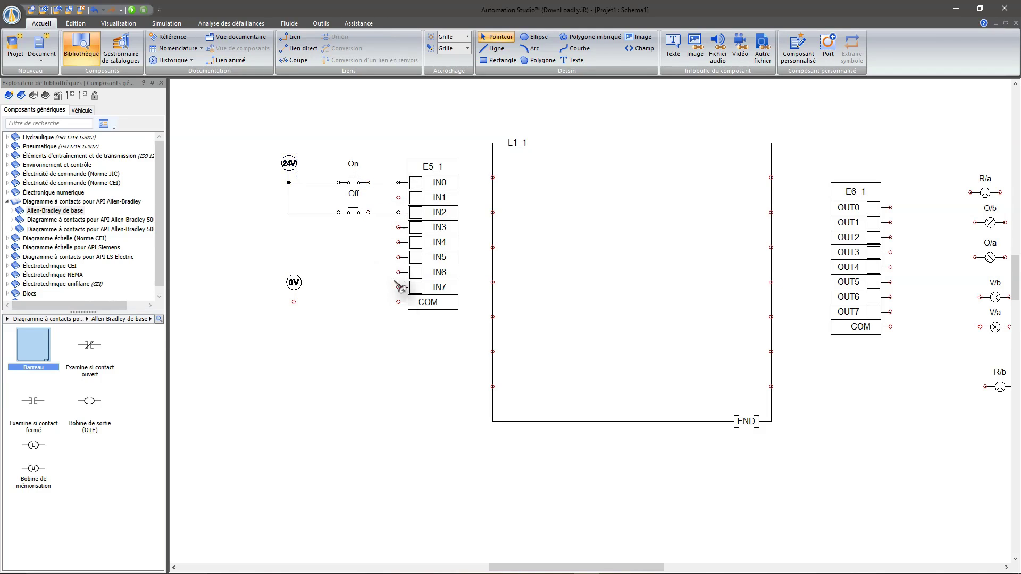
left_click_drag(396, 301, 293, 300)
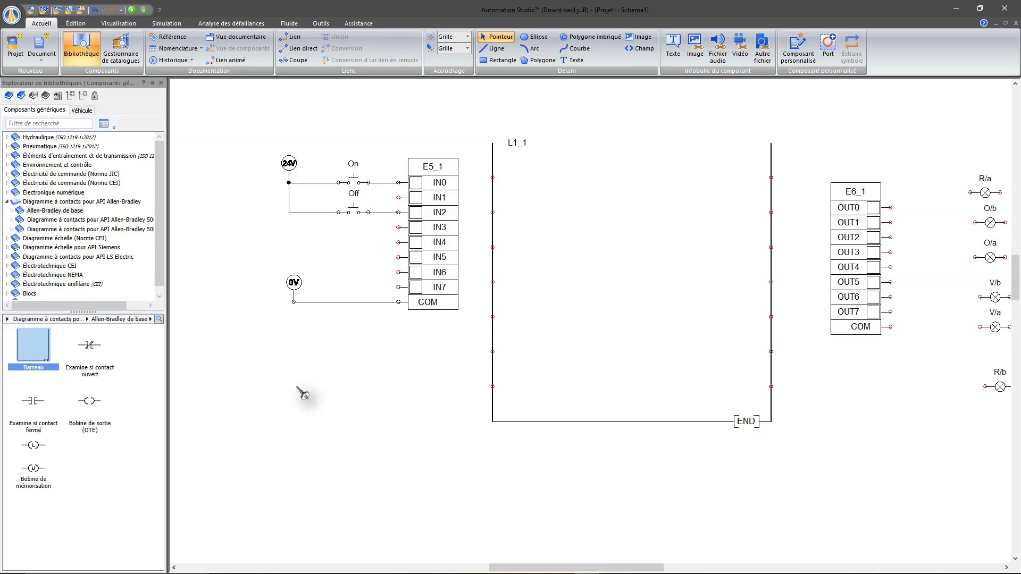
Step: Rearrange the six indicator lights into a compact column beside the output card, from R/a down to R/b level with OUT7
left_click_drag(528, 565, 623, 550)
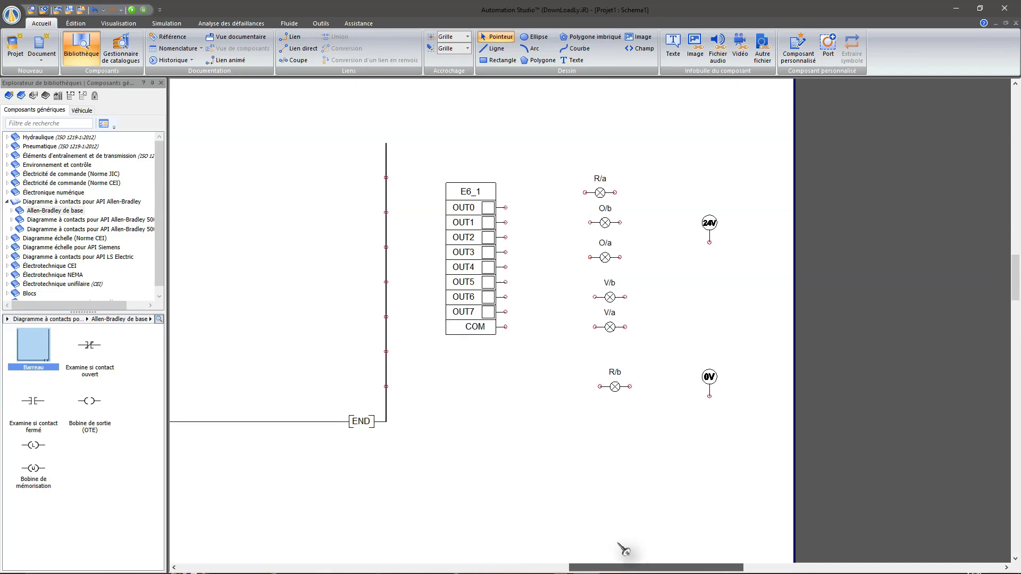
left_click(595, 184)
left_click_drag(595, 183, 595, 183)
left_click_drag(585, 218, 555, 208)
left_click(587, 246)
left_click_drag(587, 245, 561, 226)
left_click(612, 297)
left_click_drag(612, 297, 583, 263)
left_click_drag(608, 325, 581, 288)
left_click_drag(613, 387, 580, 312)
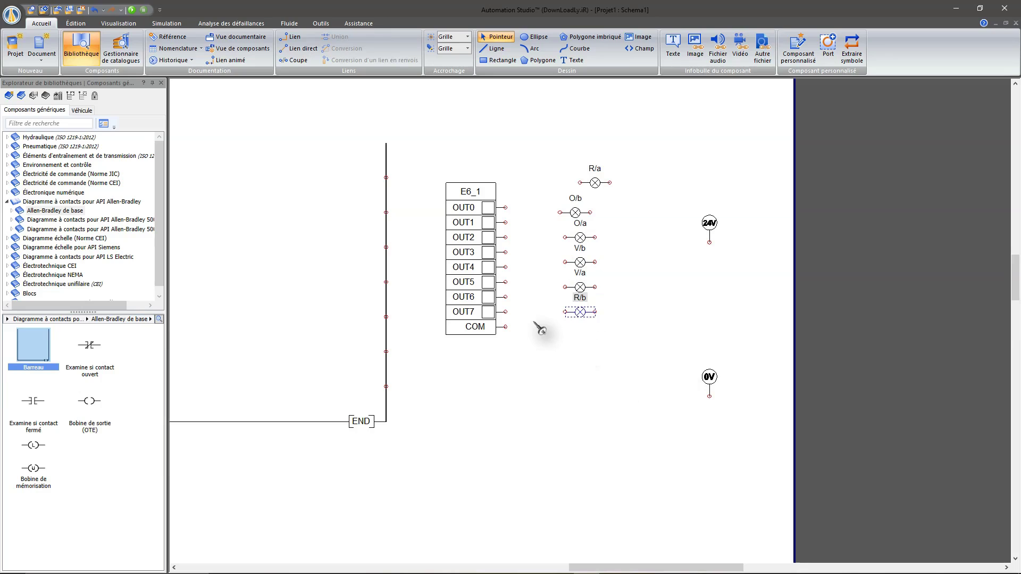
Step: Wire the output card's COM to the 0 V supply and bring both supplies closer to the light column
left_click_drag(708, 367, 692, 287)
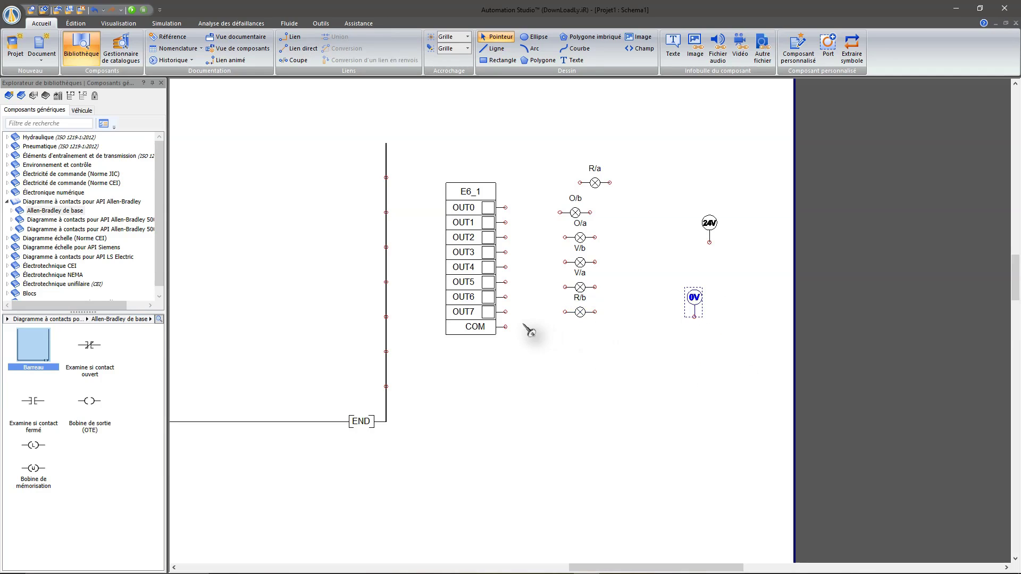
mouse_move(507, 327)
left_mouse_down()
mouse_move(687, 325)
mouse_move(695, 308)
left_mouse_up()
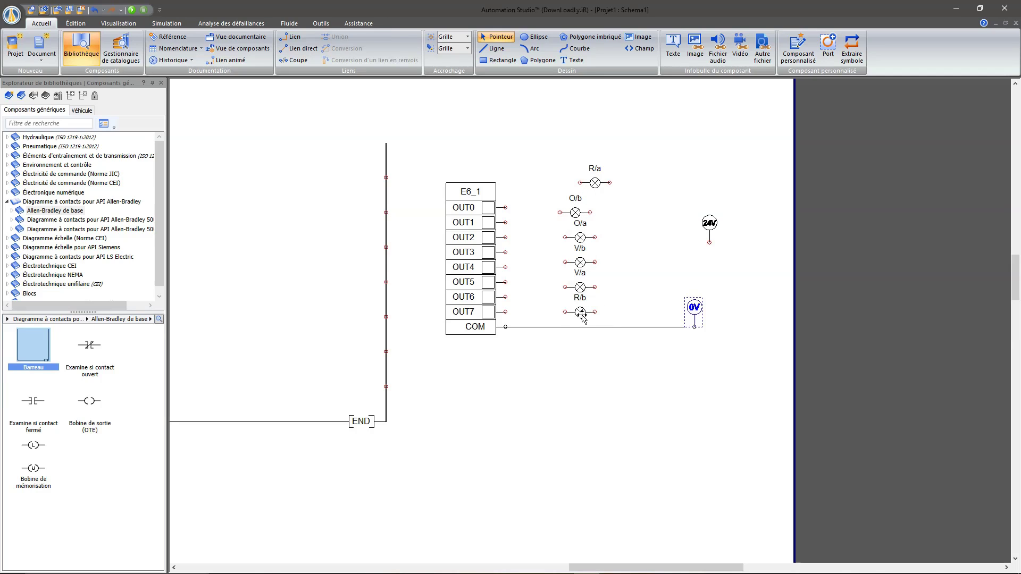
left_click_drag(709, 223, 690, 163)
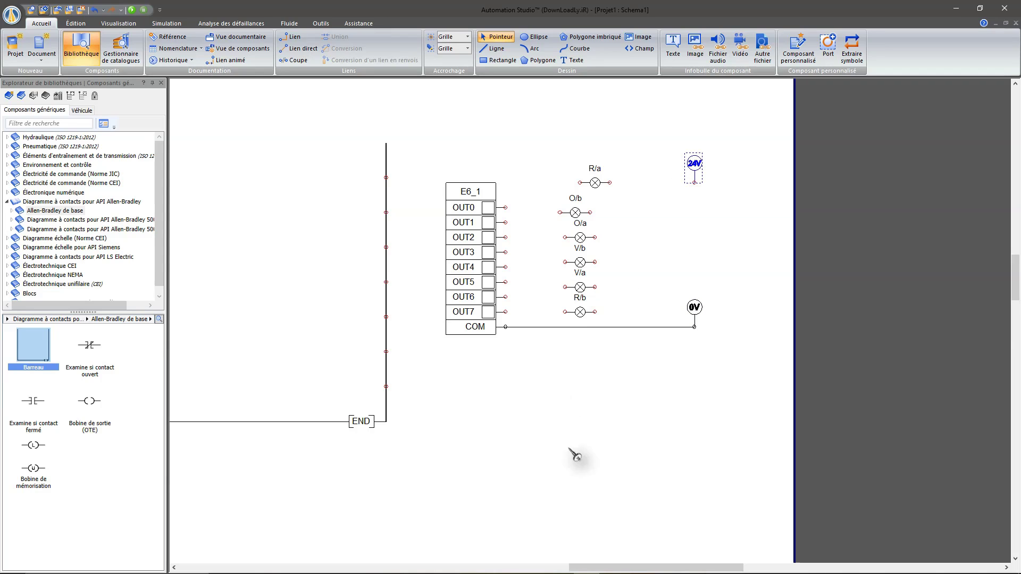
Step: Place an "Examine si contact fermé" contact and an output coil on the ladder's first rung, giving the coil the alias V/b R/a
left_click_drag(713, 568, 649, 569)
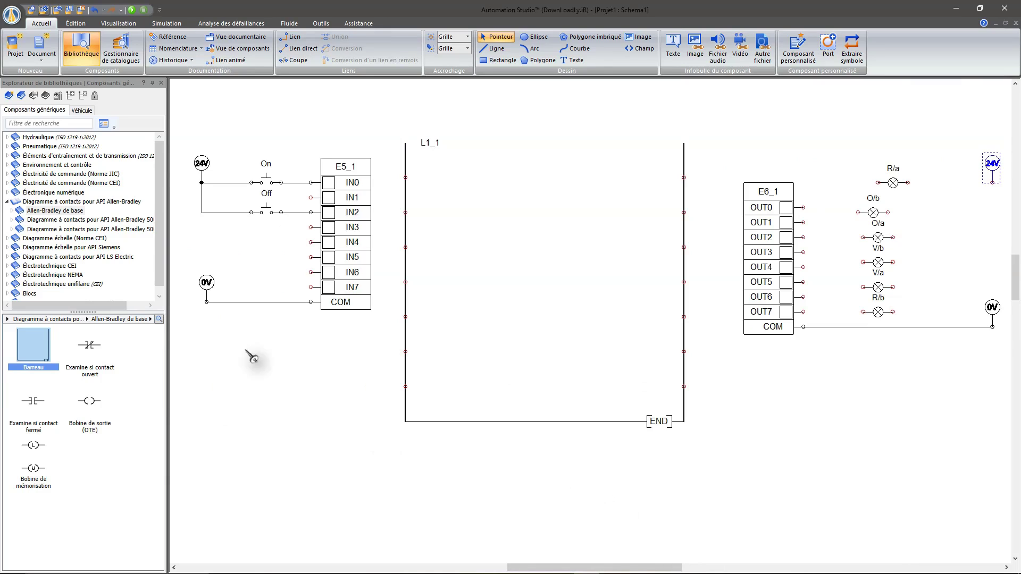
left_click(39, 409)
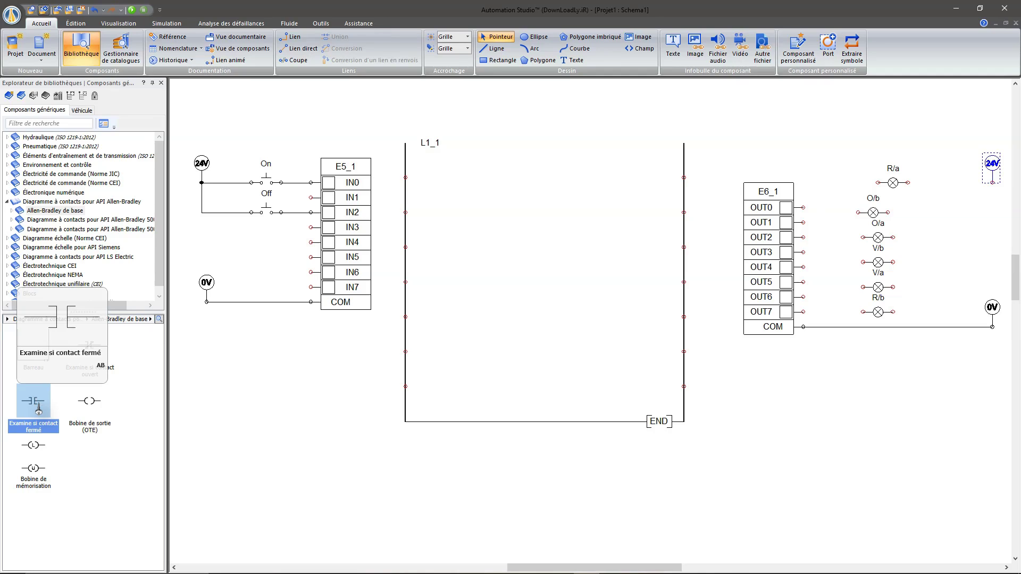
left_click_drag(38, 410, 427, 178)
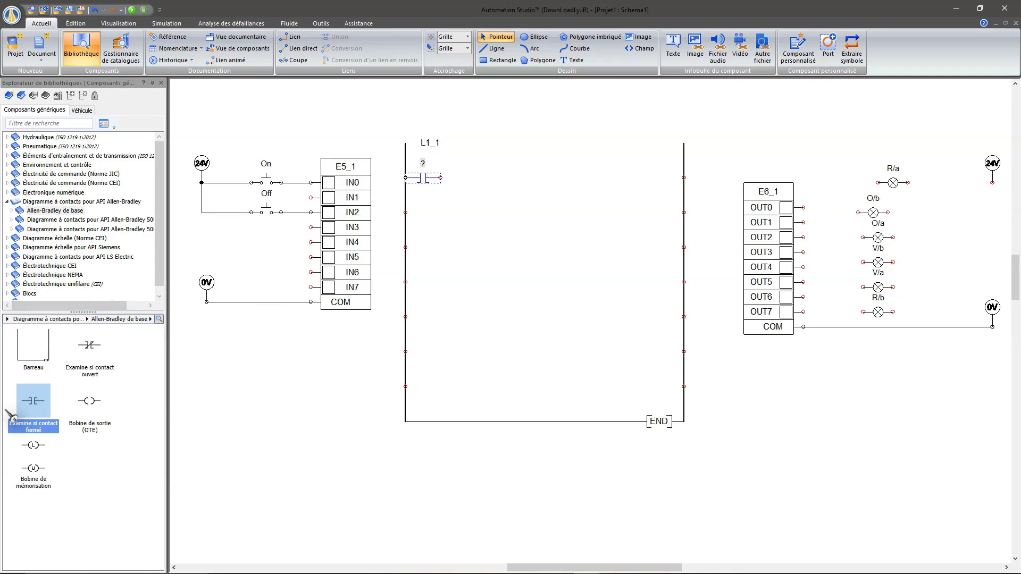
left_click_drag(87, 400, 666, 178)
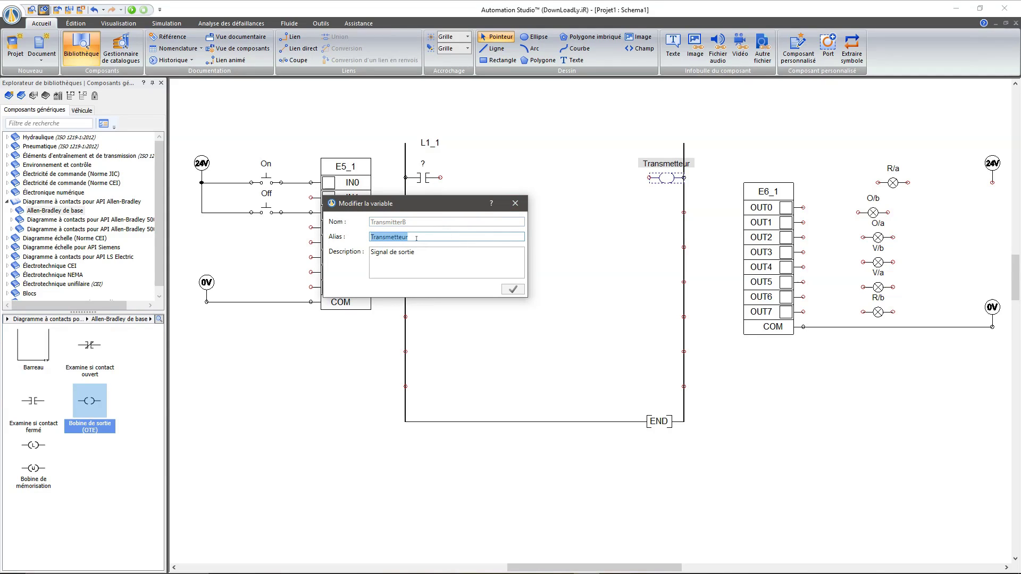
type("V/b R/a")
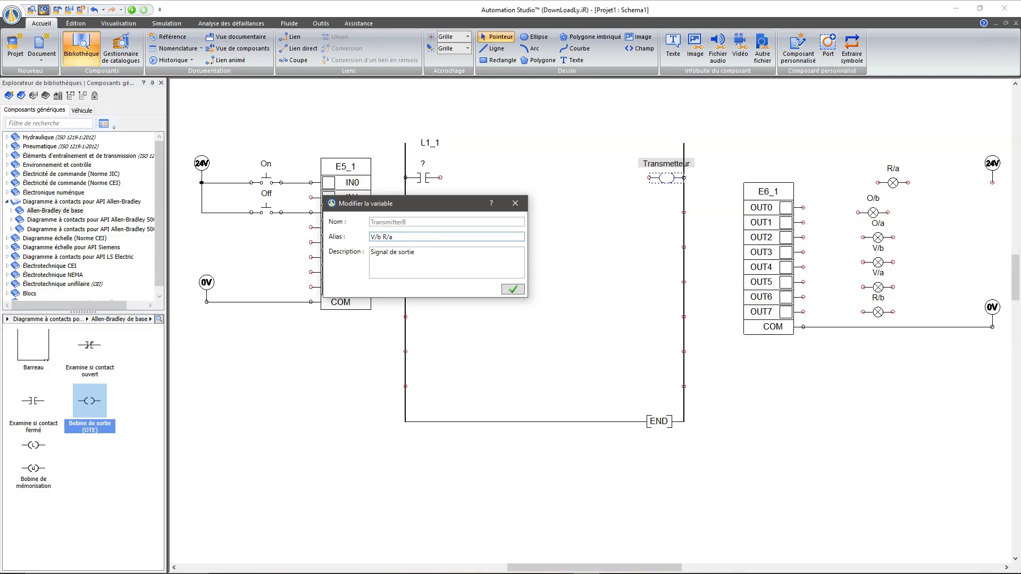
key("Return")
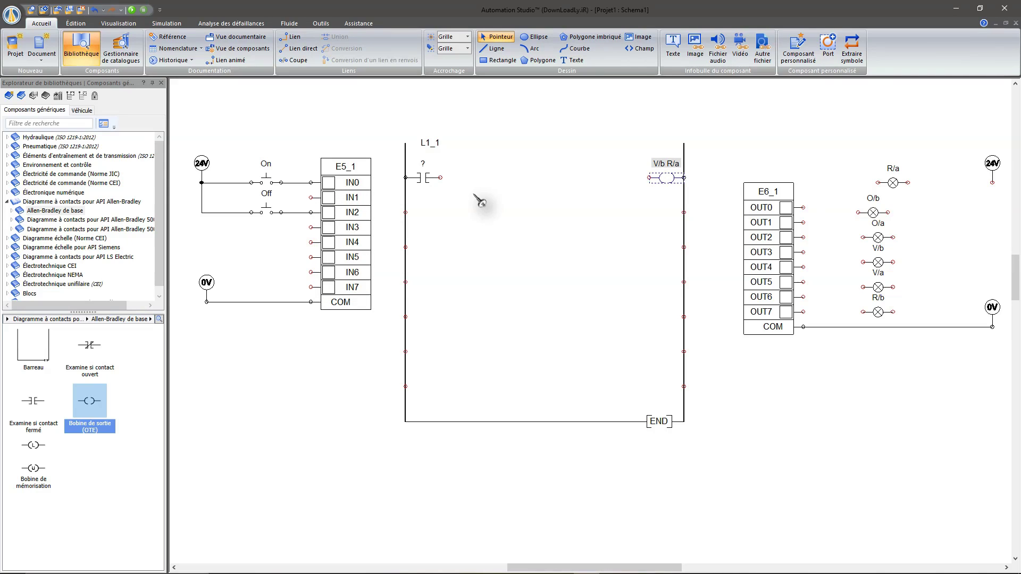
Step: Add an "Examine si contact fermé" contact on the second rung and output coils with default aliases on the second and third rungs
left_click(31, 407)
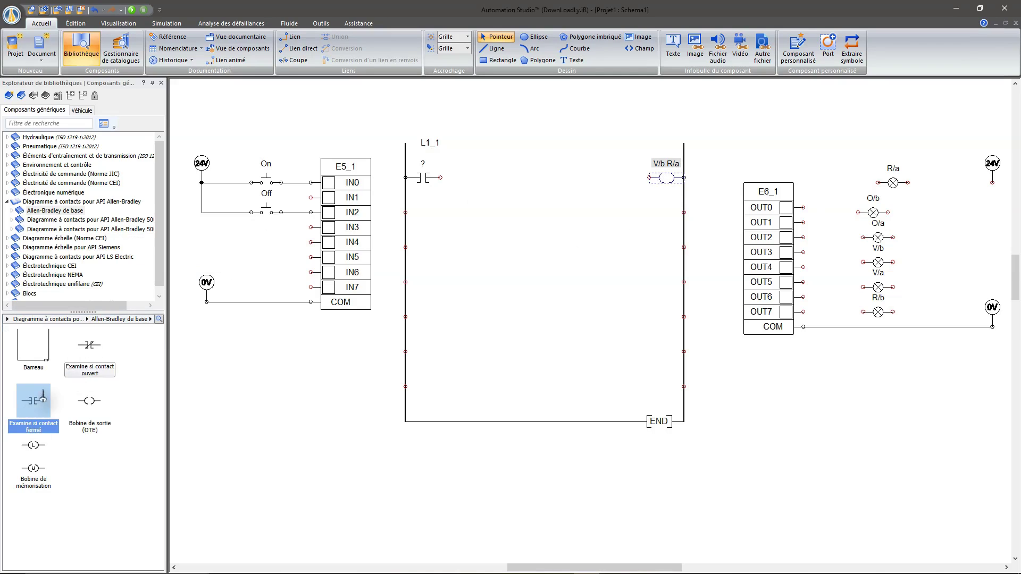
left_click_drag(31, 408, 427, 210)
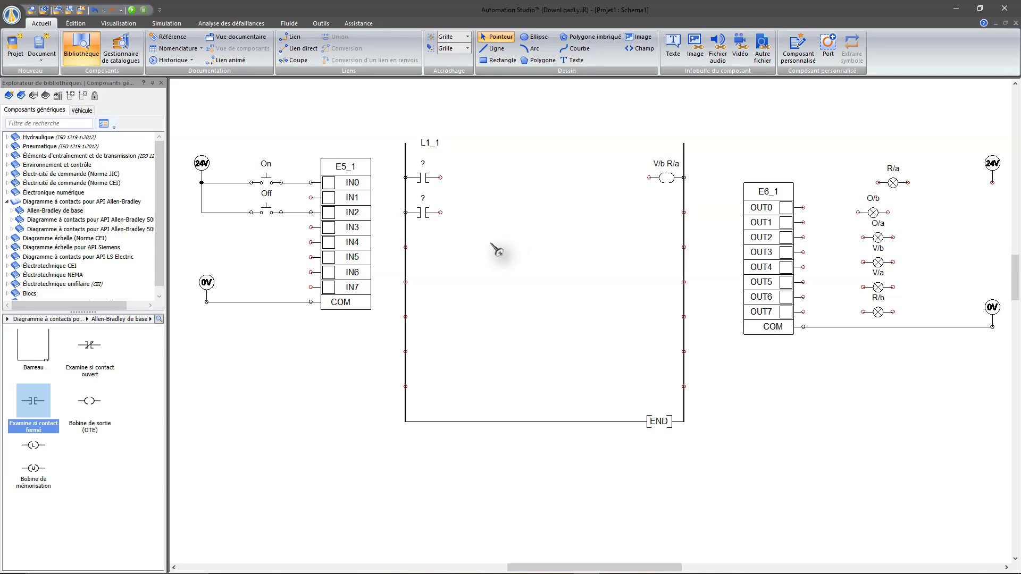
left_click(88, 410)
left_click_drag(88, 409, 665, 212)
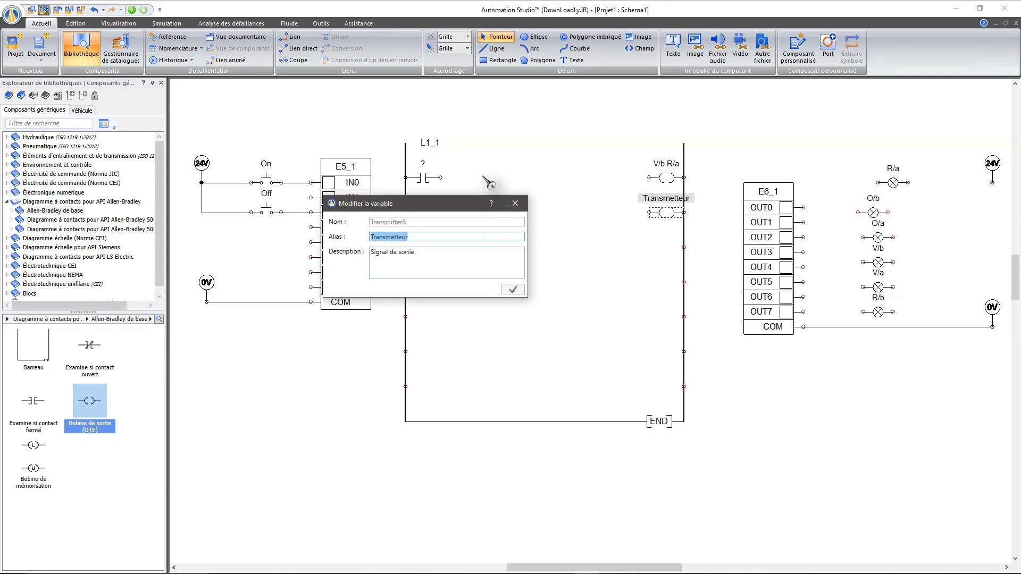
left_click(515, 204)
left_click_drag(89, 410, 669, 247)
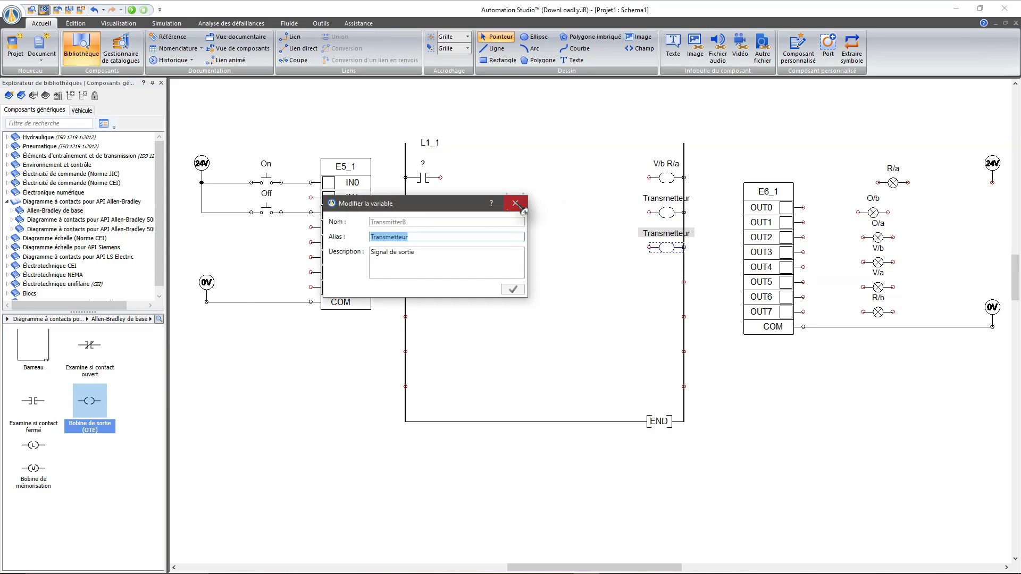
left_click(520, 202)
left_click(521, 366)
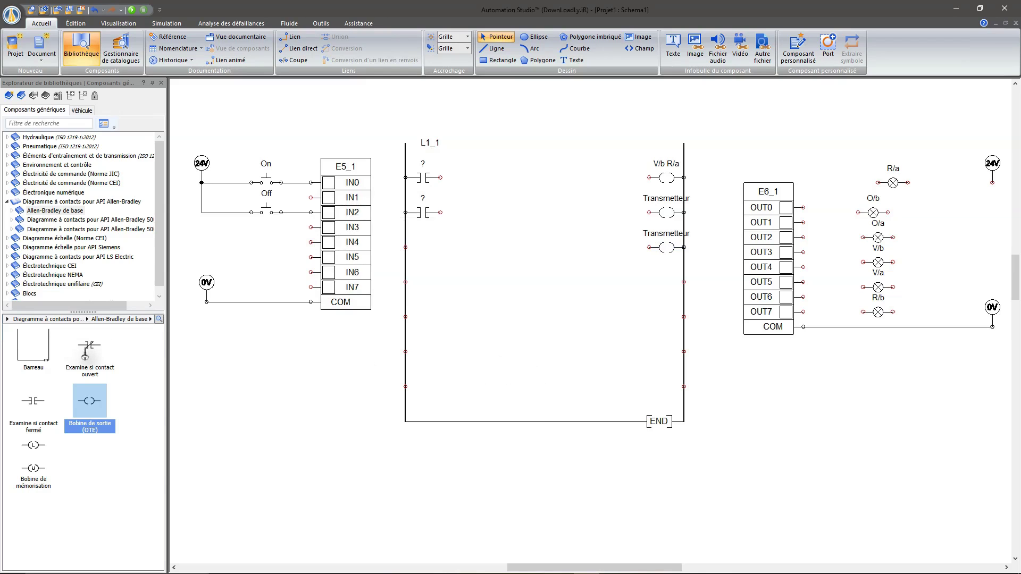
Step: Place a spare "Examine si contact ouvert" contact below the input card and wire the first rung's contact to the V/b R/a coil
left_click(86, 351)
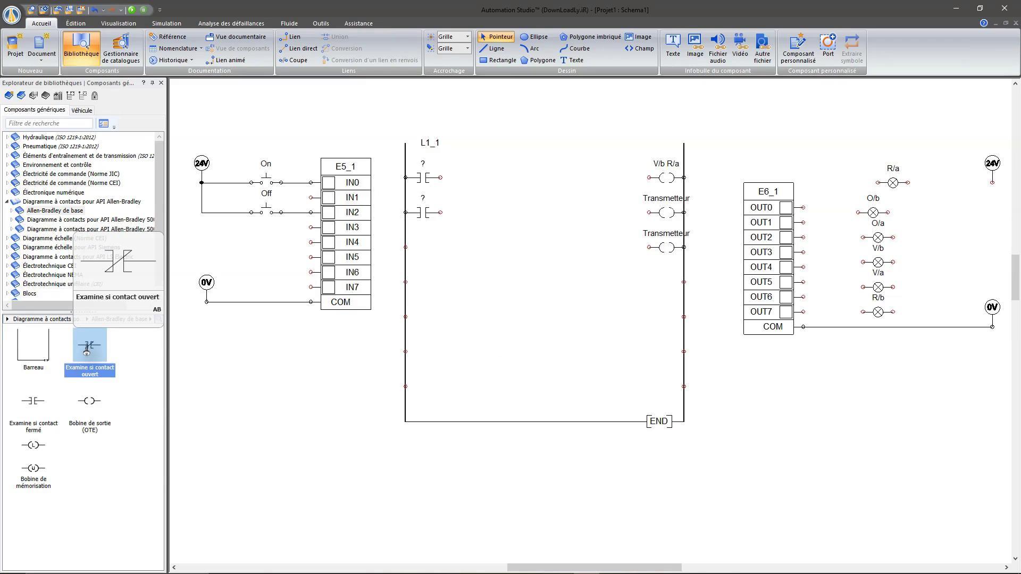
left_click_drag(86, 351, 299, 372)
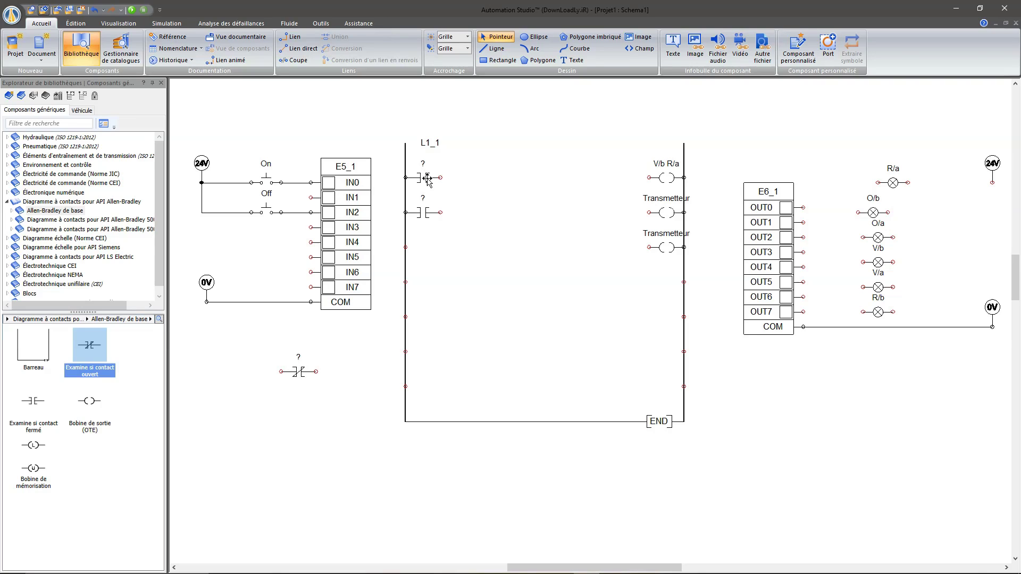
left_click_drag(440, 177, 649, 177)
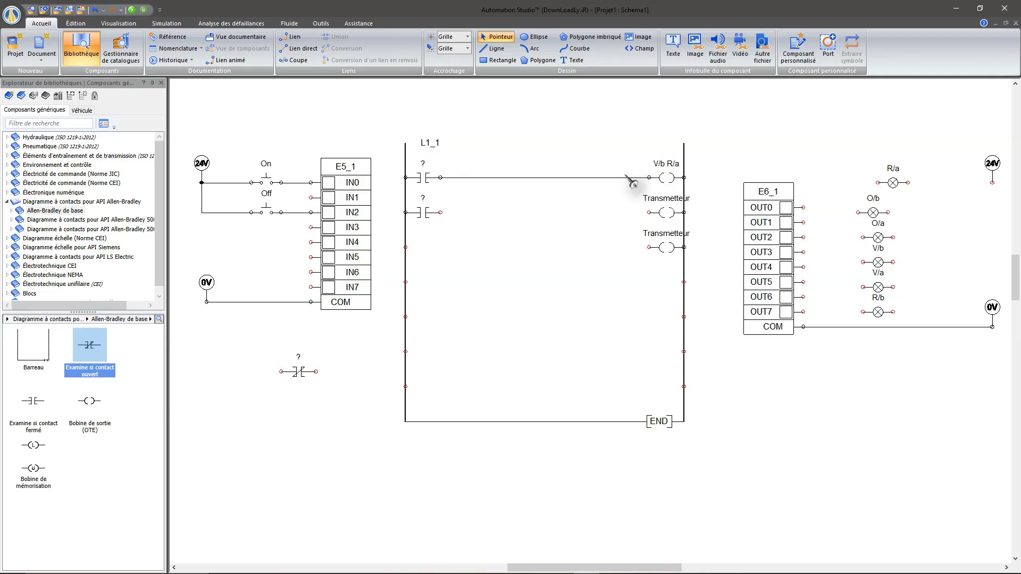
double_click(668, 178)
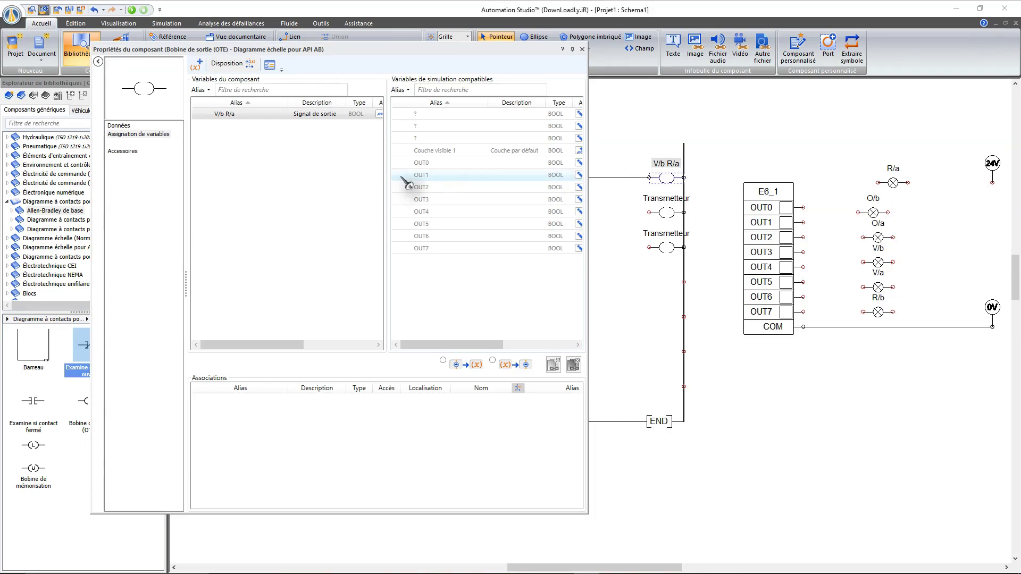
left_click(582, 50)
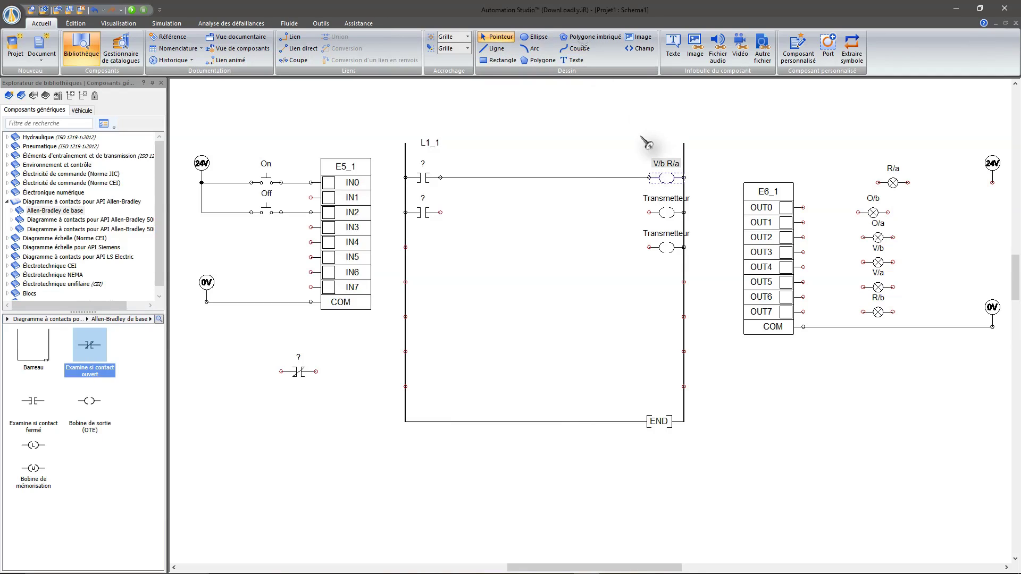
Step: Associate the second rung's contact with the V/b R/a variable
double_click(421, 213)
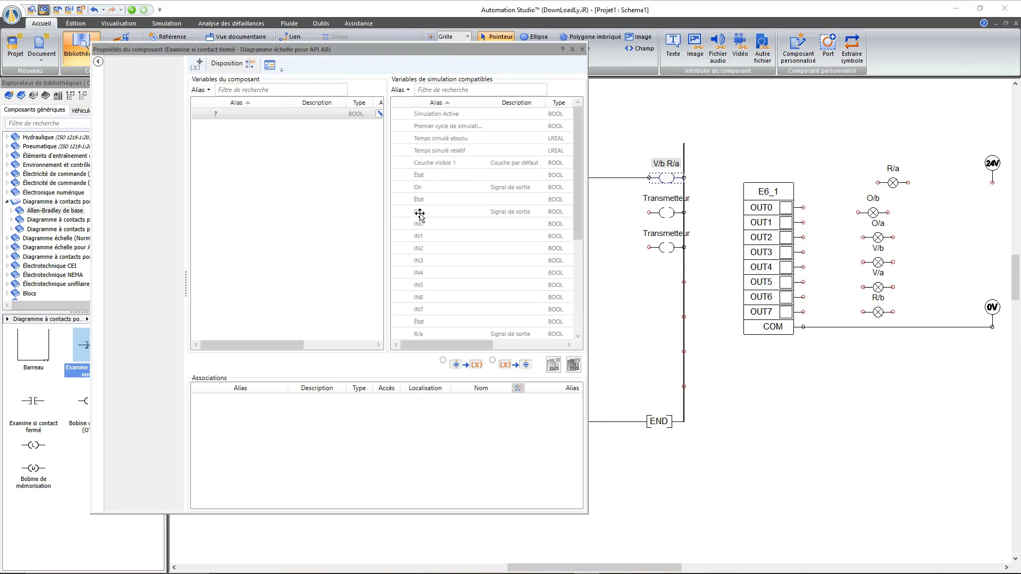
scroll(431, 250, "down", 5)
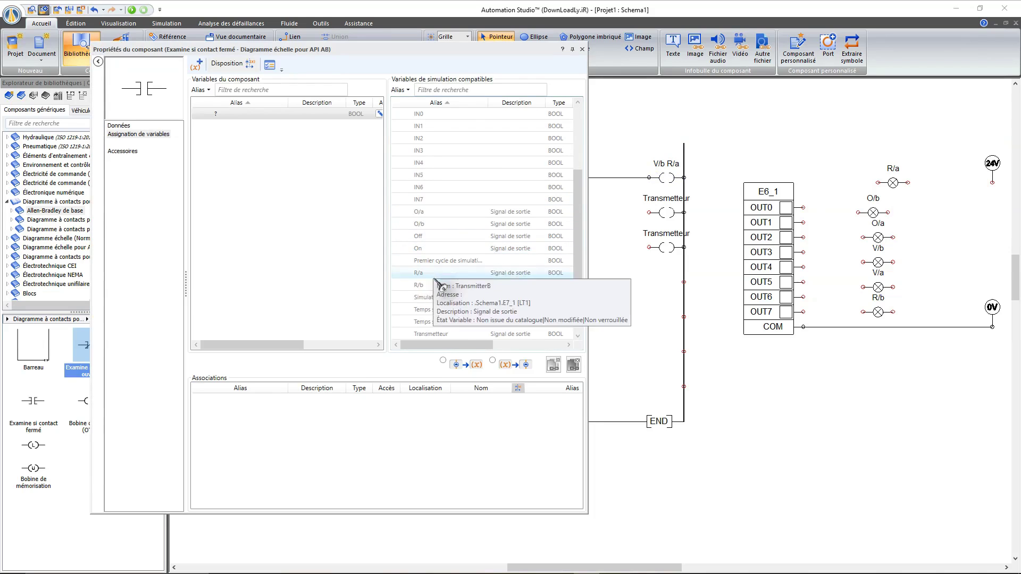
left_click_drag(395, 54, 365, 46)
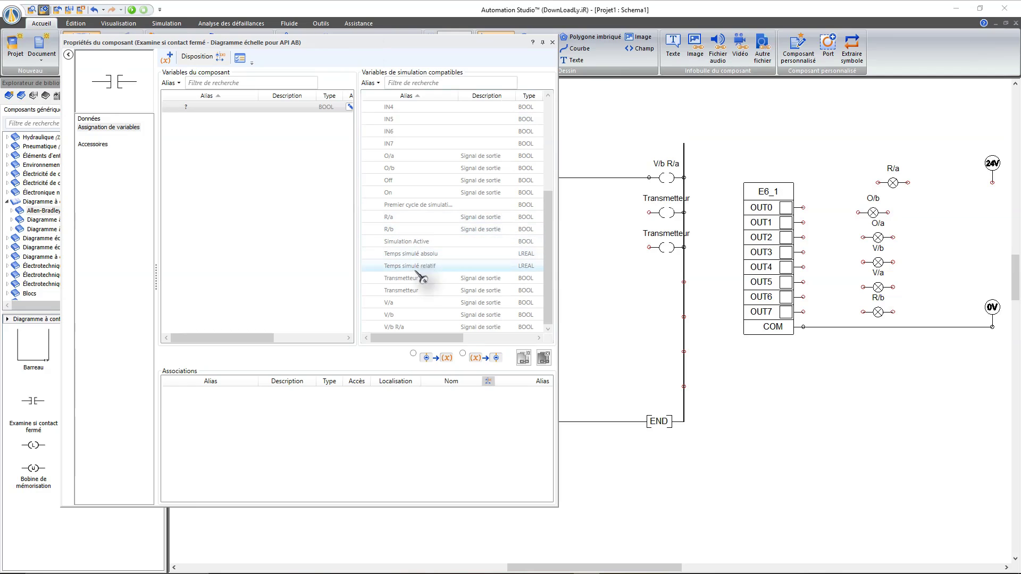
left_click(410, 327)
left_click(523, 357)
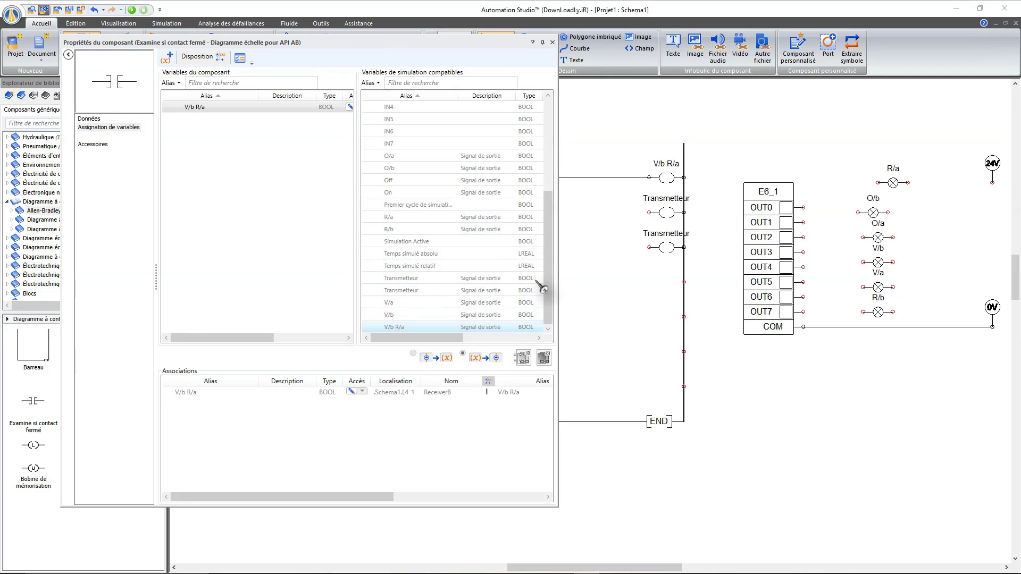
left_click(552, 42)
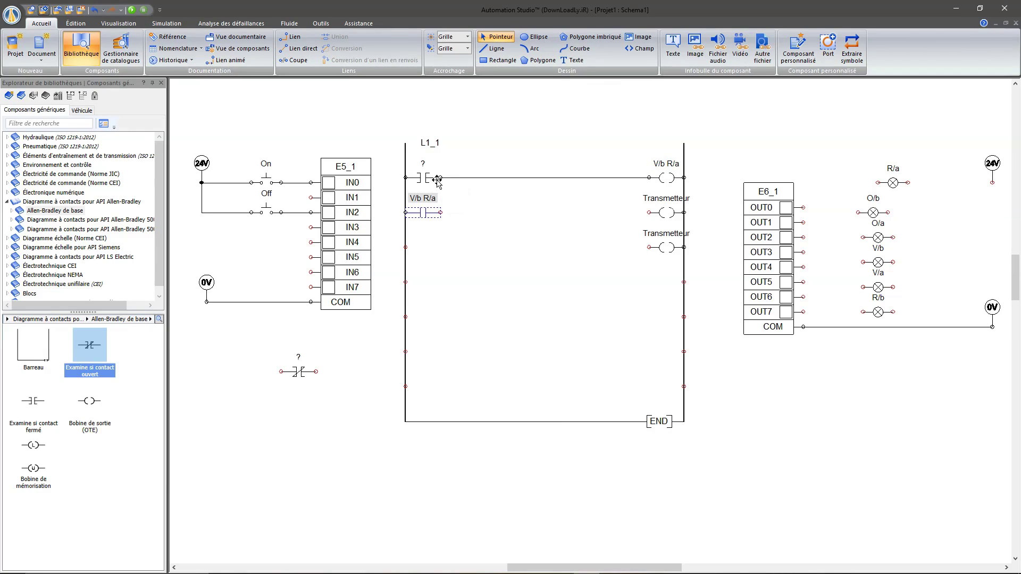
Step: Connect the two contacts in parallel and link the inputs of the three output coils together
left_click_drag(441, 178, 440, 213)
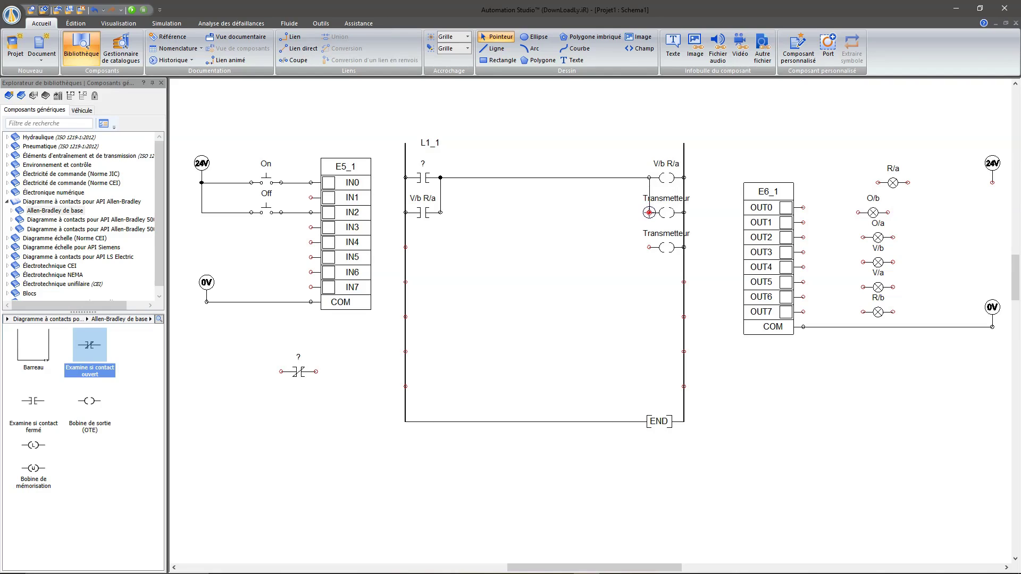
left_click(649, 212)
left_click(649, 247)
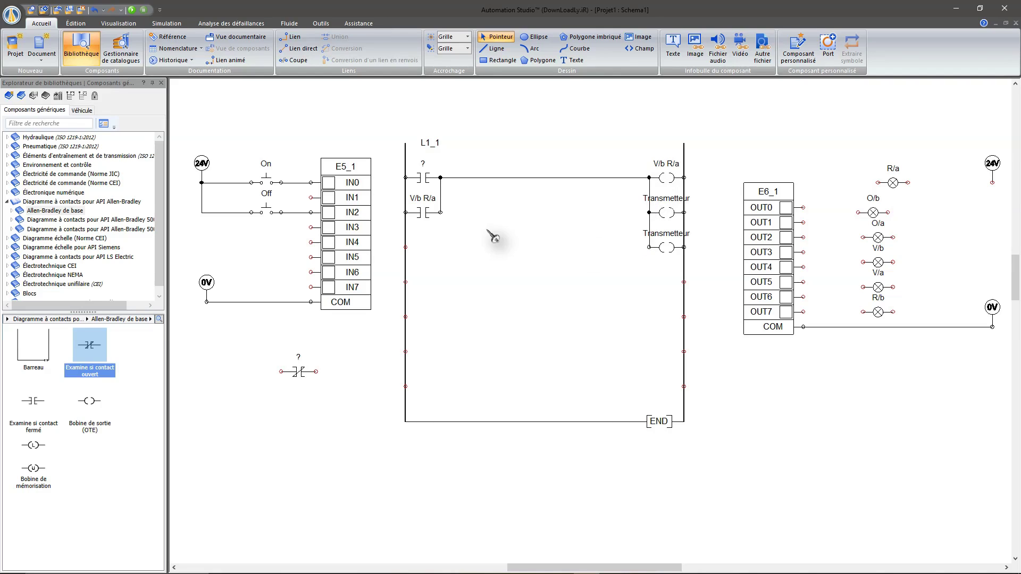
Step: Associate the first rung's contact with the input card's IN0 variable
double_click(422, 179)
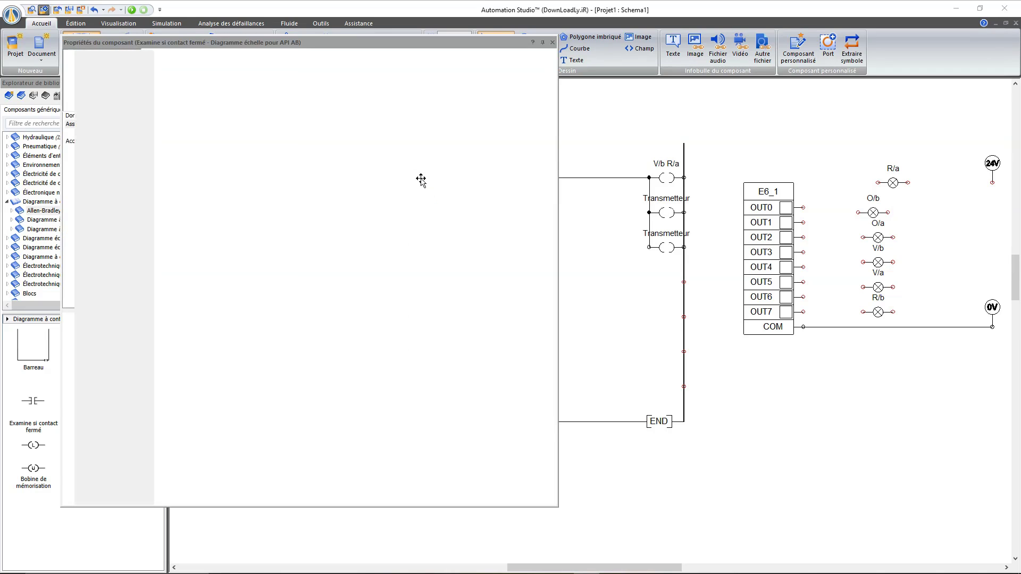
left_click(410, 217)
left_click(525, 358)
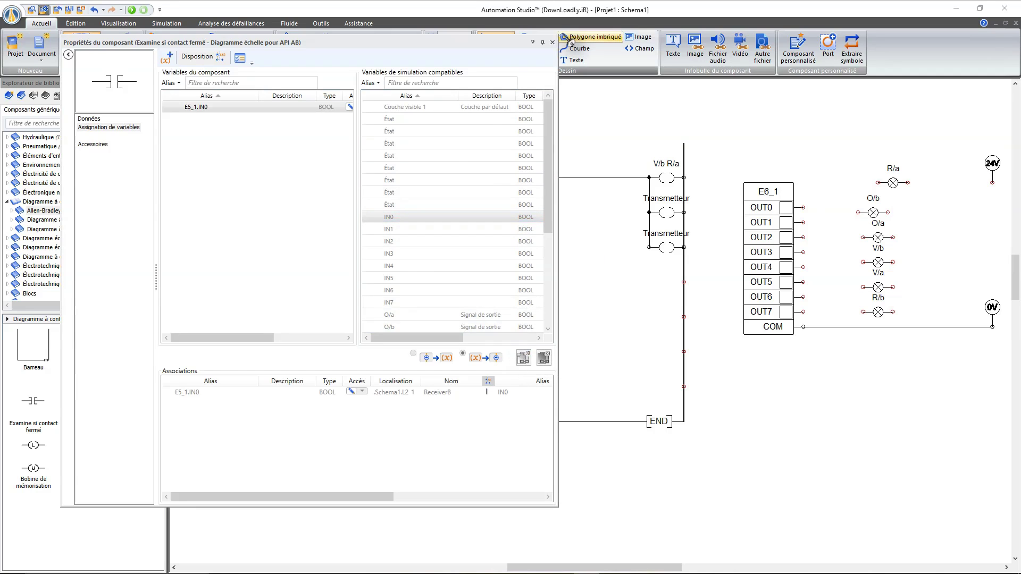
left_click(552, 42)
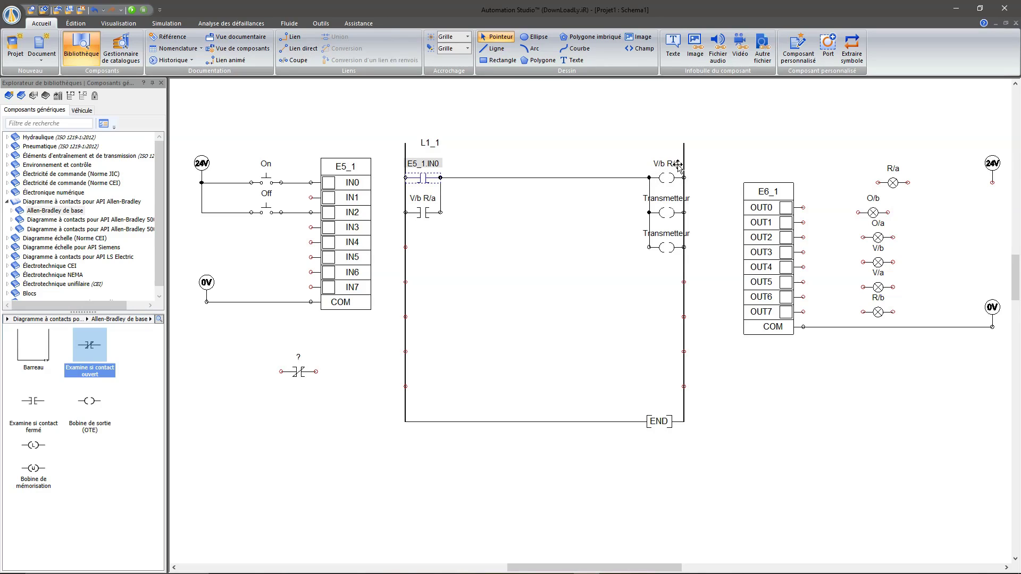
Step: Move O/b aside, align the R/a light with OUT0, and wire OUT0 through R/a to the 24 V supply
left_click_drag(879, 216, 899, 224)
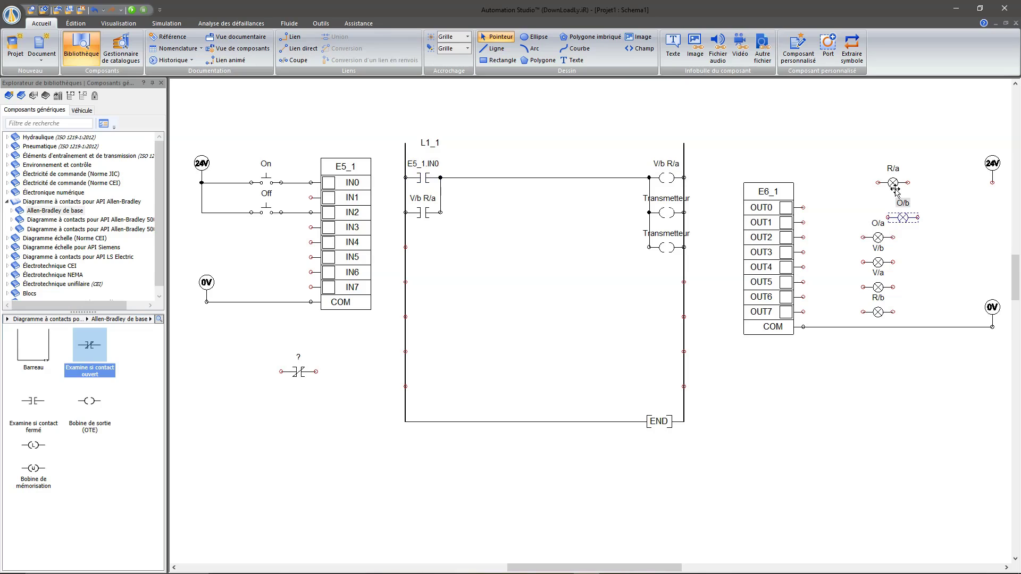
mouse_move(894, 182)
left_mouse_down()
mouse_move(864, 211)
mouse_move(825, 208)
mouse_move(844, 208)
left_mouse_up()
left_click_drag(907, 219, 921, 231)
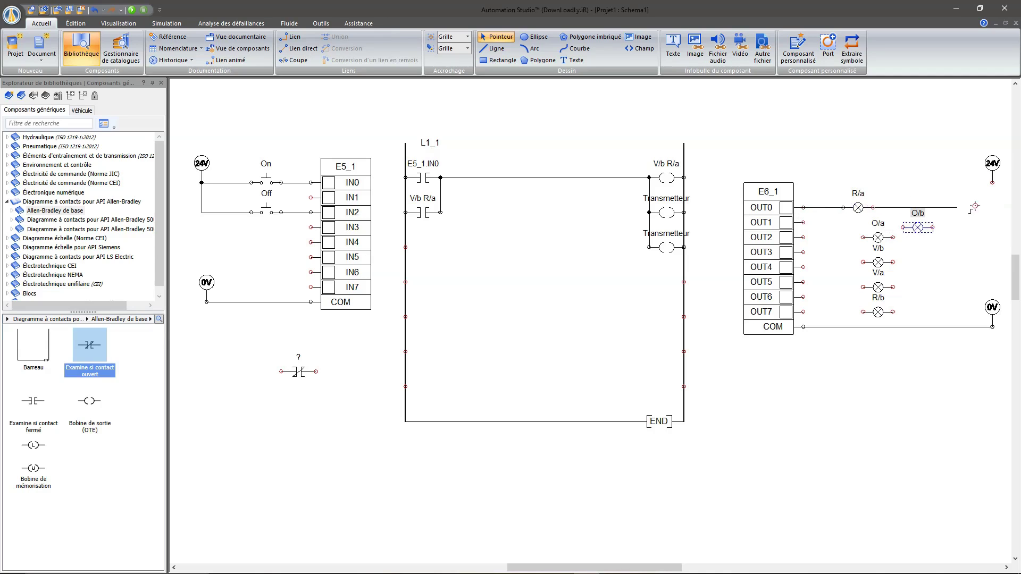
left_click(993, 183)
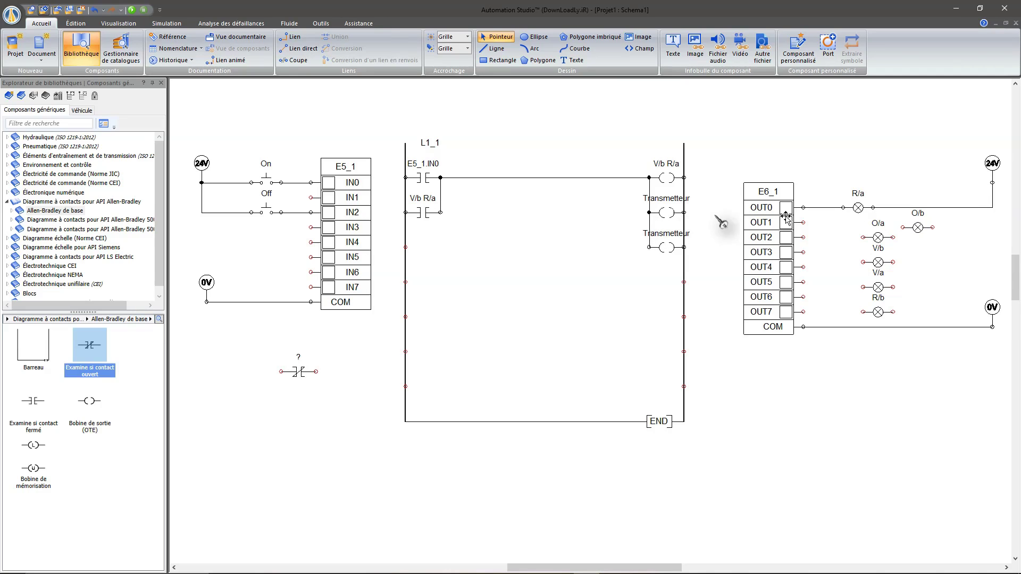
Step: Associate the second rung's output coil with the output card's OUT0 variable
double_click(666, 213)
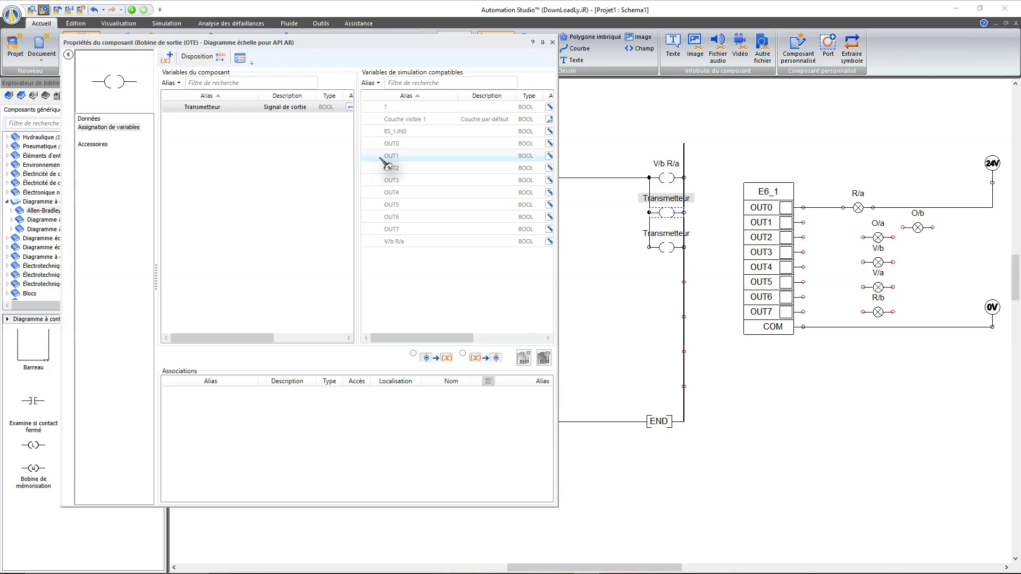
left_click(385, 146)
left_click(523, 358)
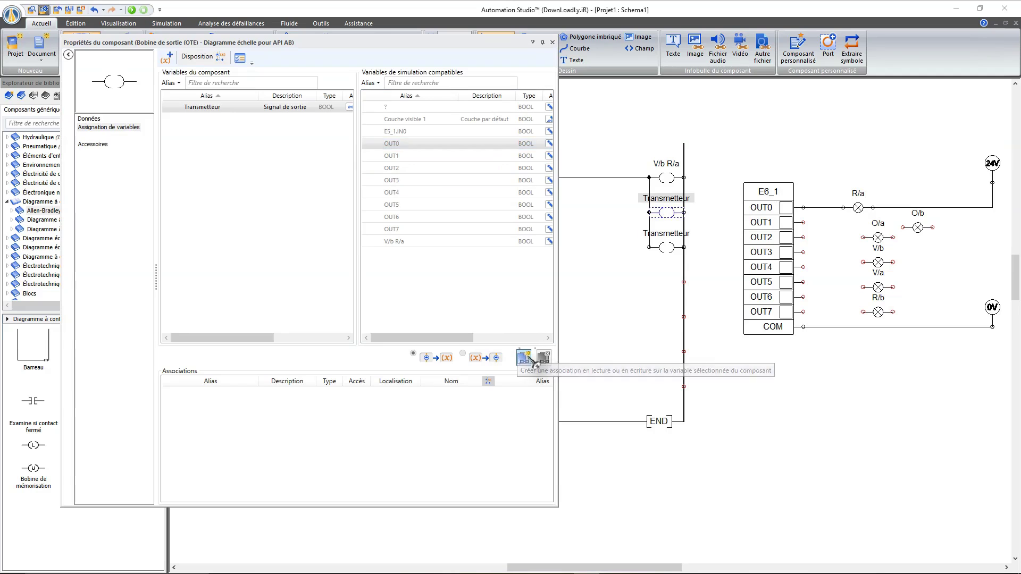
left_click(553, 42)
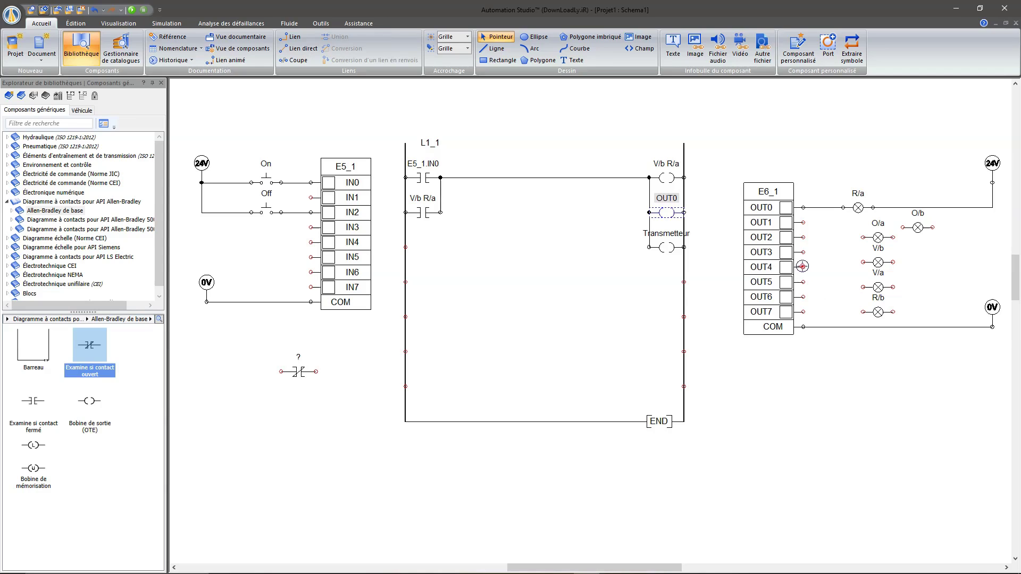
Step: Move V/a aside, align the V/b light with OUT4, and wire OUT4 through V/b to the 24 V supply
left_click_drag(814, 268, 910, 294)
left_click_drag(878, 261, 879, 267)
left_click(875, 289)
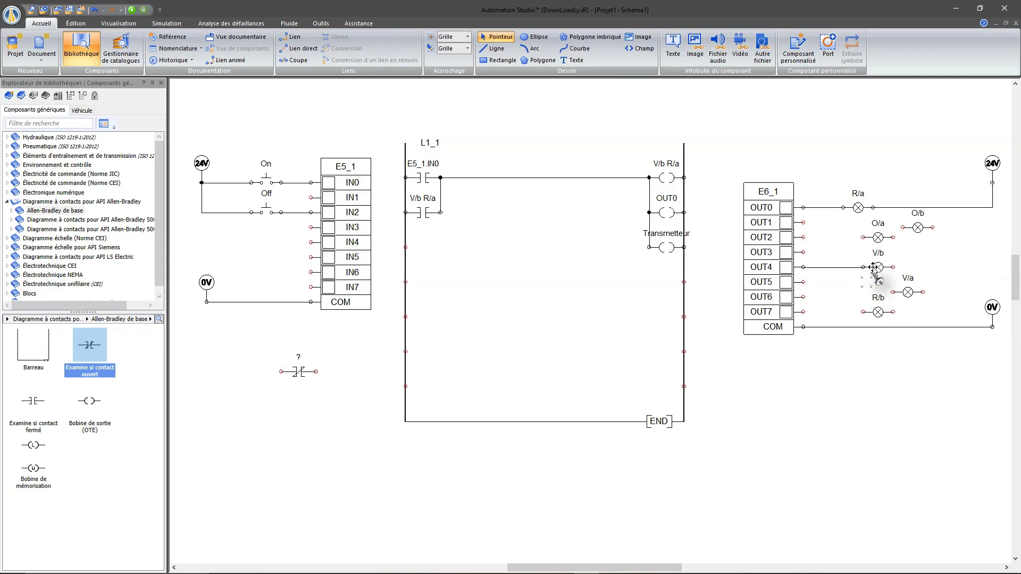
mouse_move(907, 267)
left_mouse_down()
mouse_move(981, 234)
mouse_move(993, 182)
left_mouse_up()
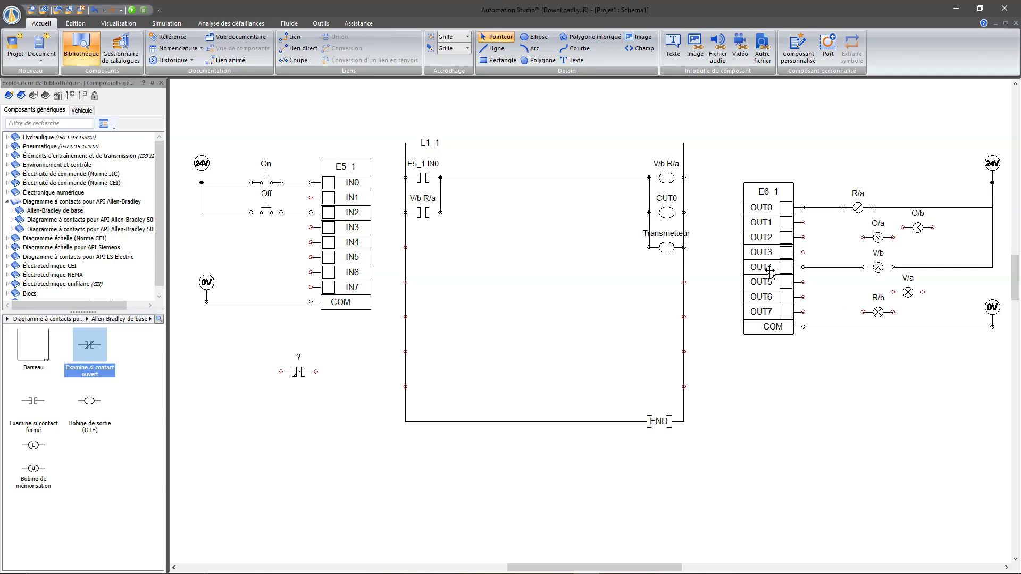
Step: Associate the third output coil, below the OUT0 coil, with the output card's OUT4 variable
double_click(668, 248)
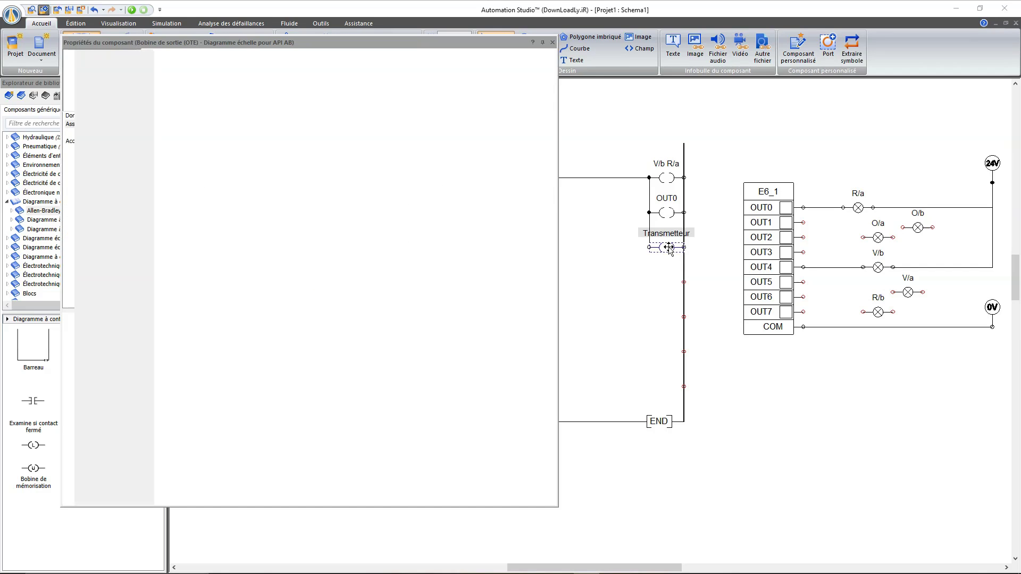
left_click(390, 192)
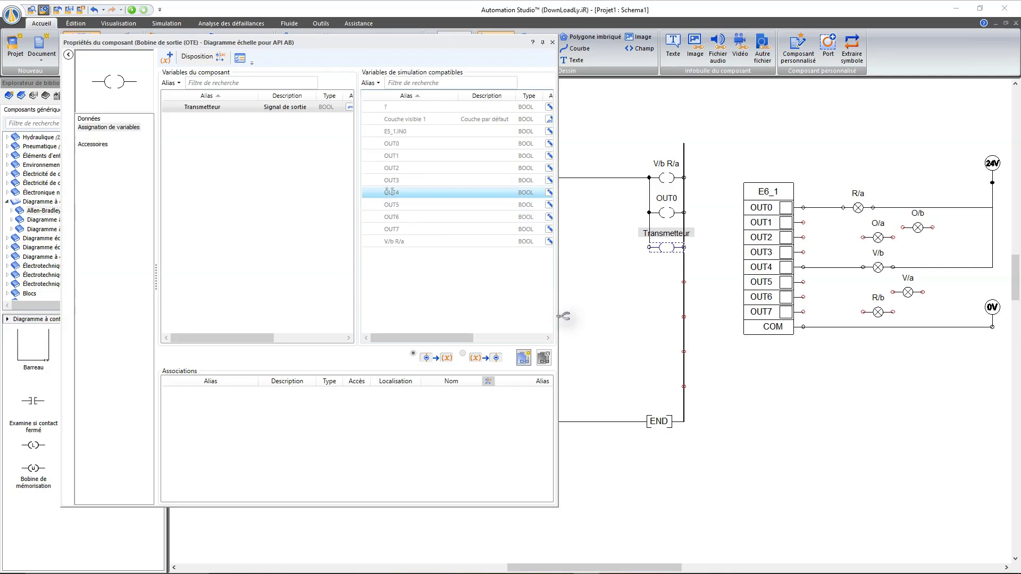
left_click(524, 358)
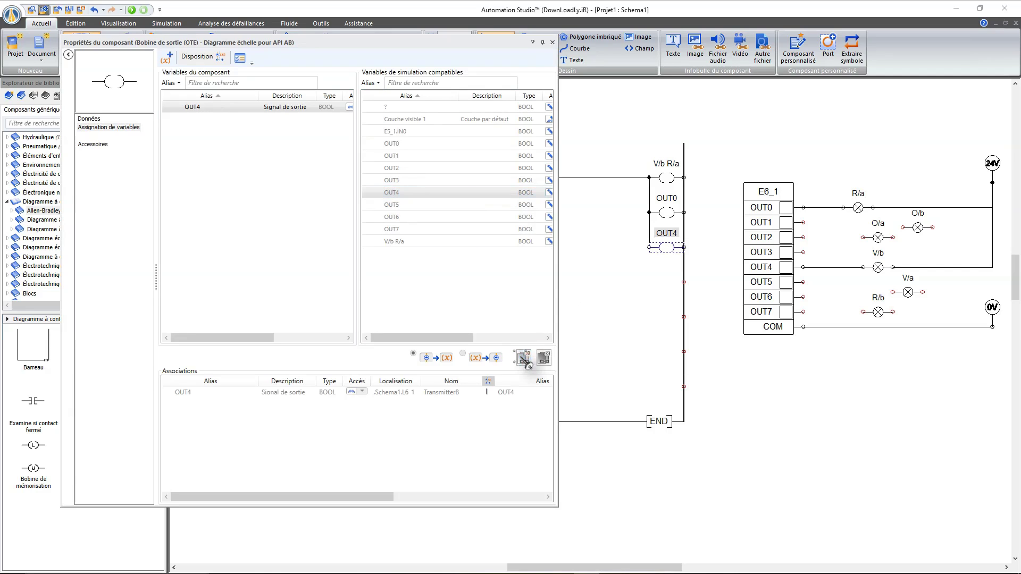
left_click(553, 42)
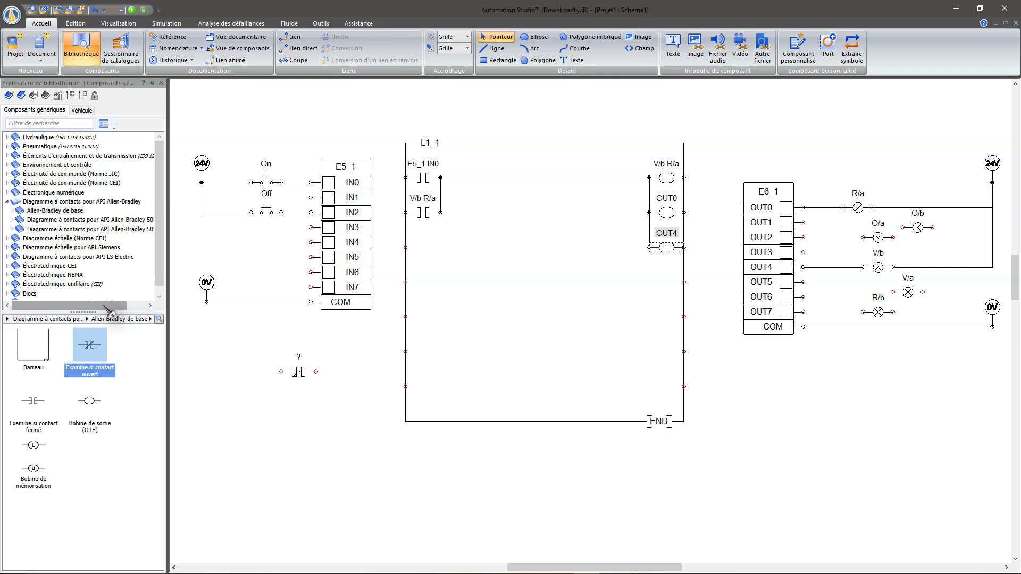
Step: Place the unassigned normally closed contact in the first rung after the IN0 contact, and delete the stray copy below it
left_click(300, 373)
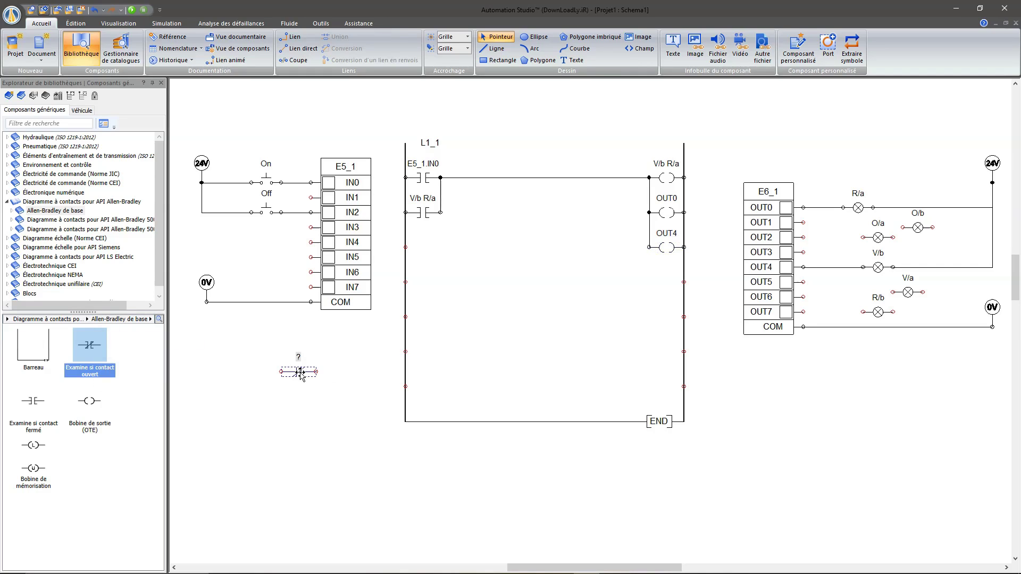
left_click_drag(300, 373, 496, 181)
left_click(482, 229)
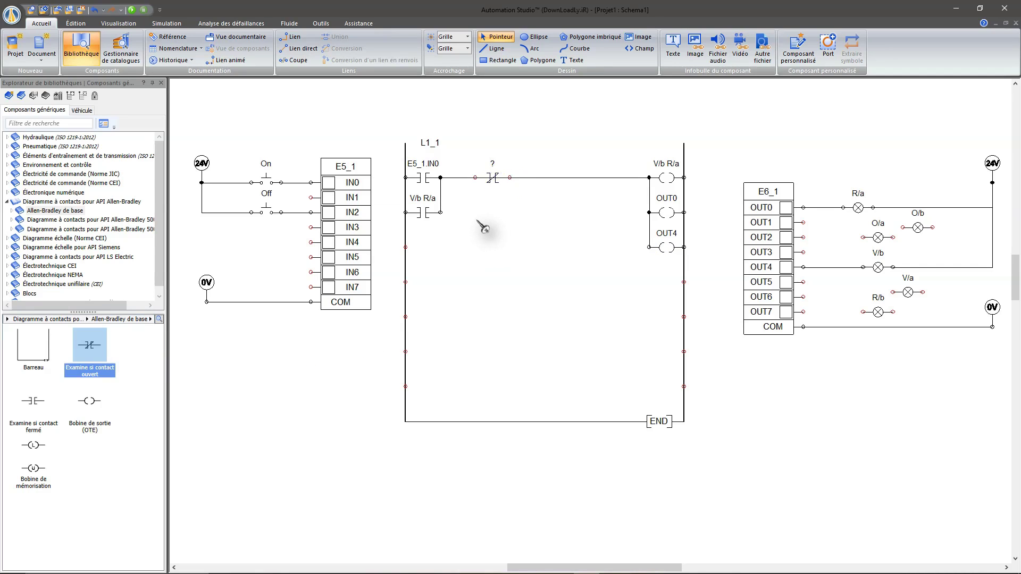
mouse_move(492, 180)
left_mouse_down()
mouse_move(499, 212)
mouse_move(488, 180)
left_mouse_up()
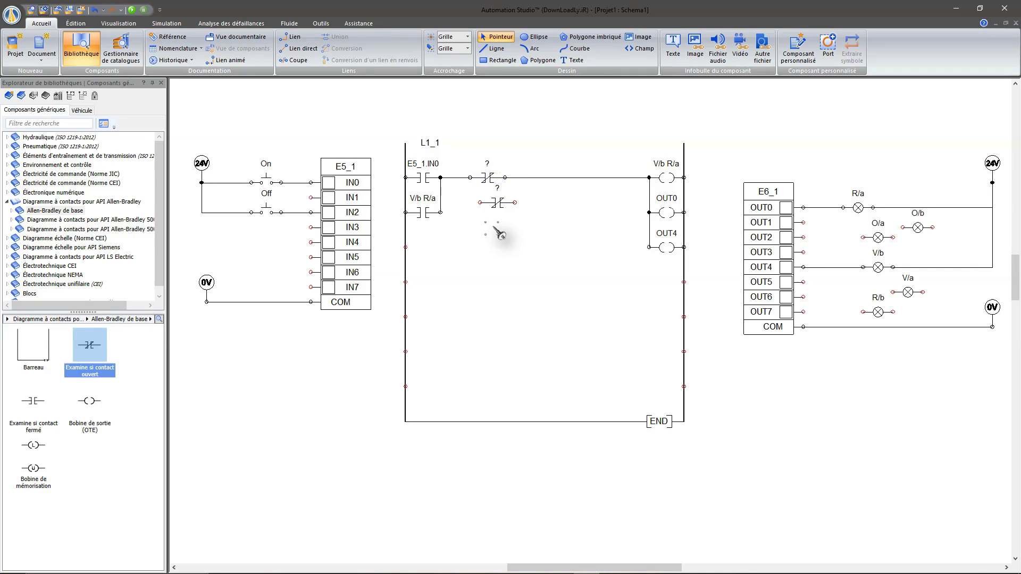
right_click(496, 202)
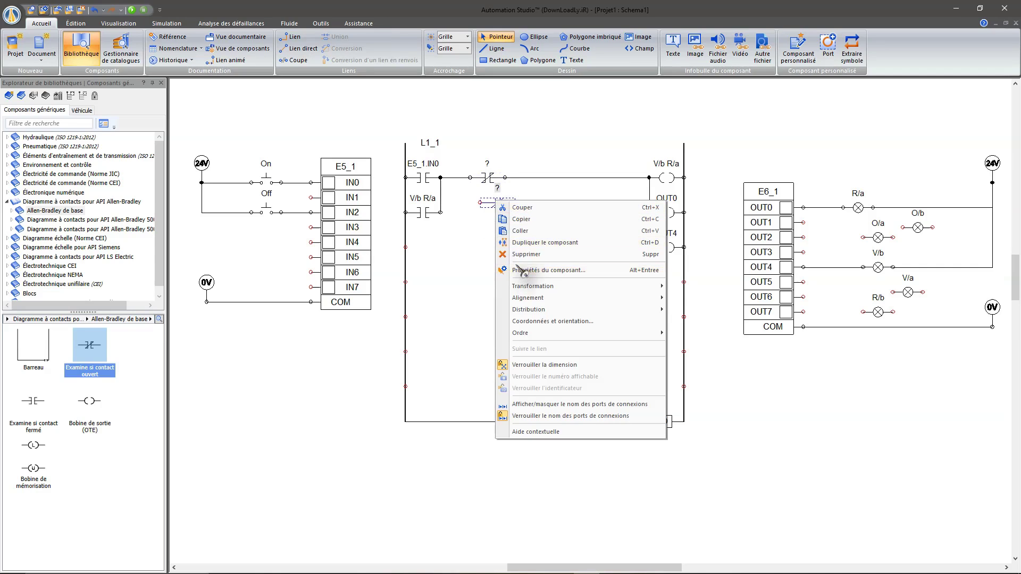
left_click(525, 255)
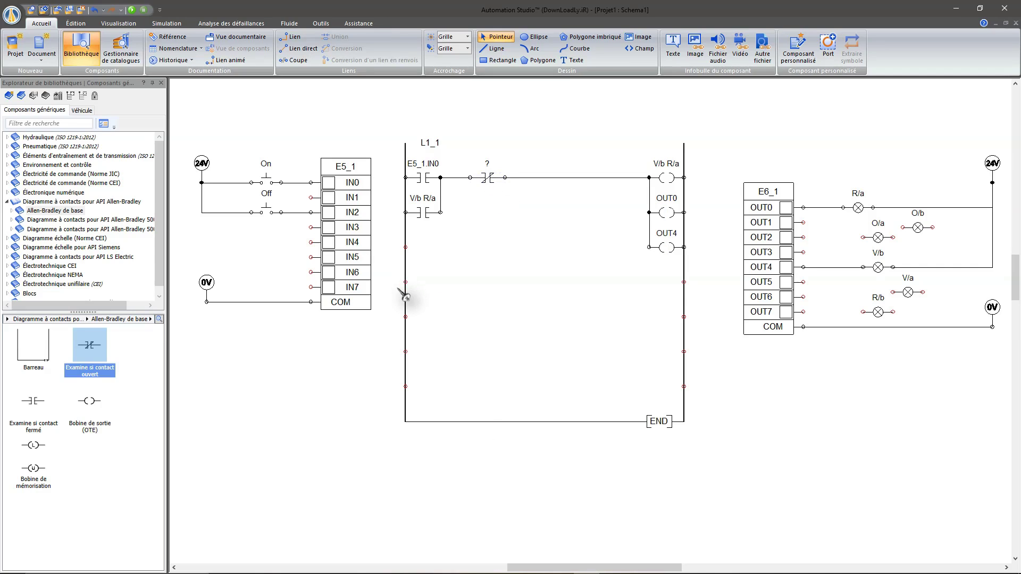
Step: Associate the first rung's normally closed contact with the Off pushbutton variable
double_click(486, 179)
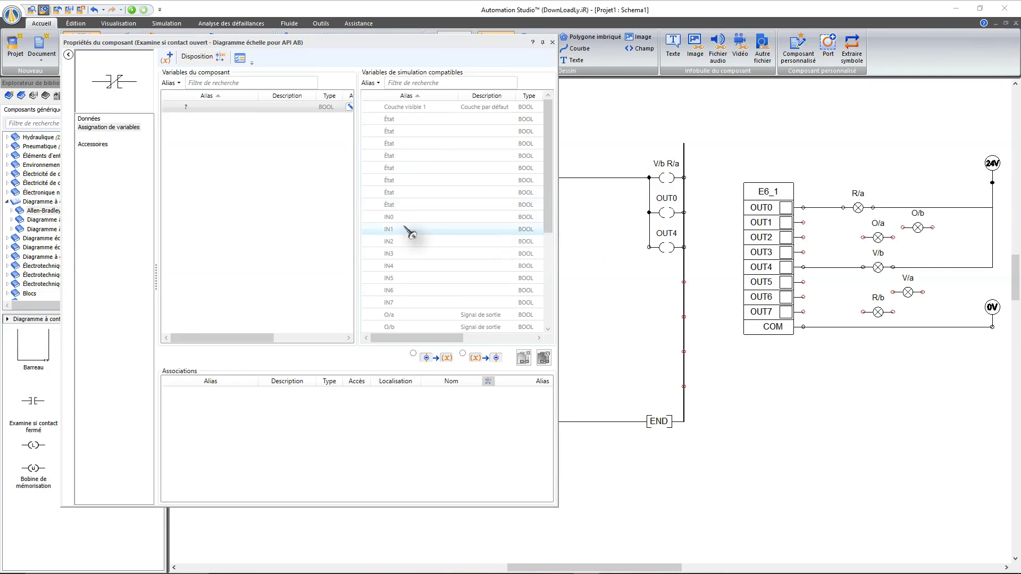
scroll(407, 291, "down", 3)
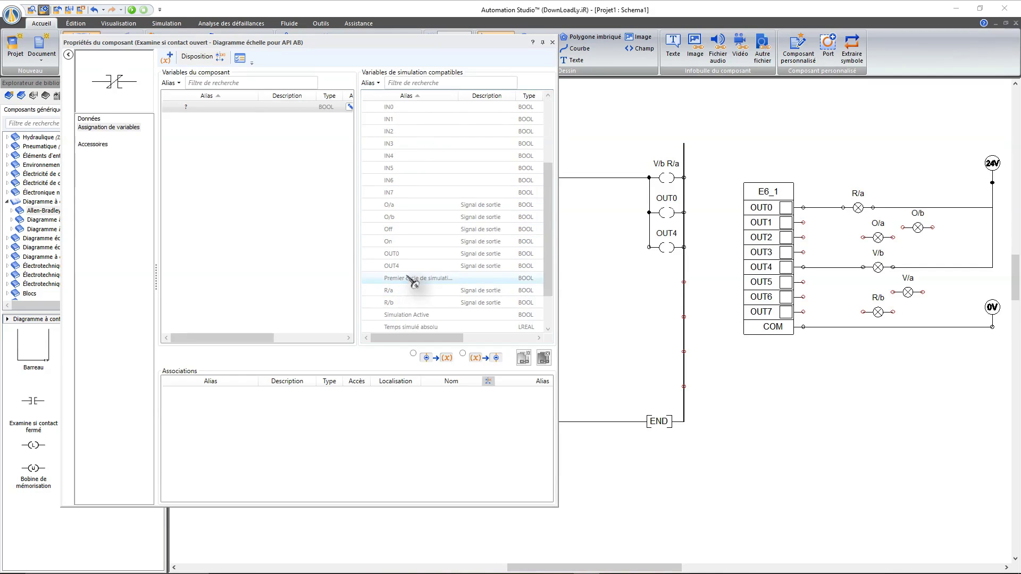
left_click(417, 234)
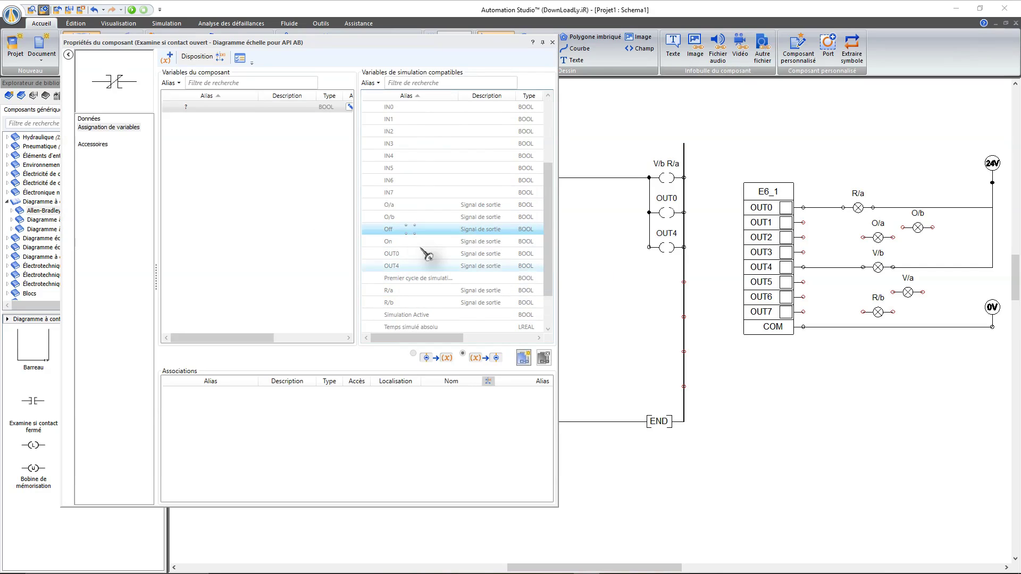
left_click(523, 358)
left_click(549, 42)
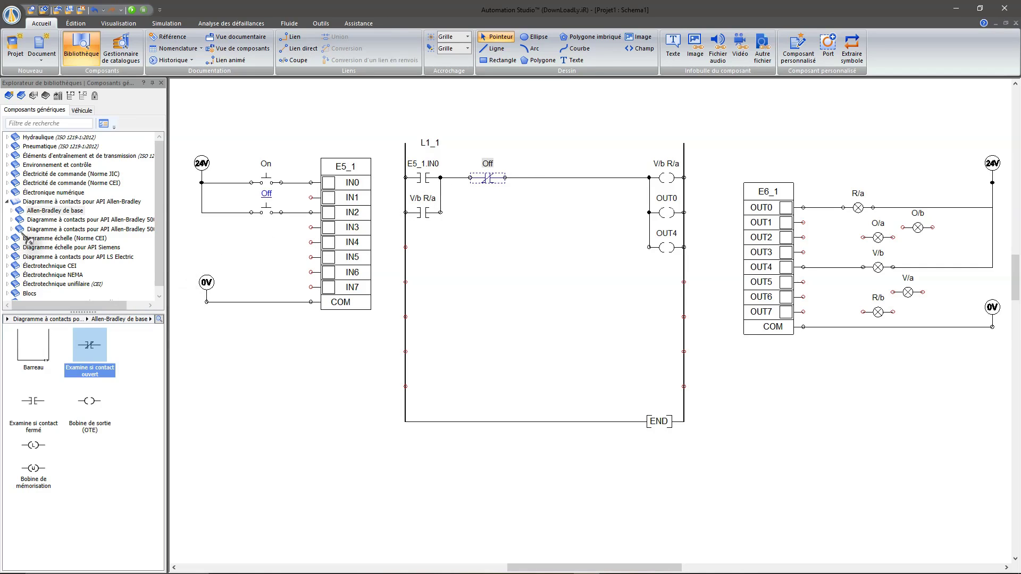
Step: Insert an on-delay timer (TON) from the basic Allen-Bradley timers into the ladder below the OUT4 coil
left_click(24, 212)
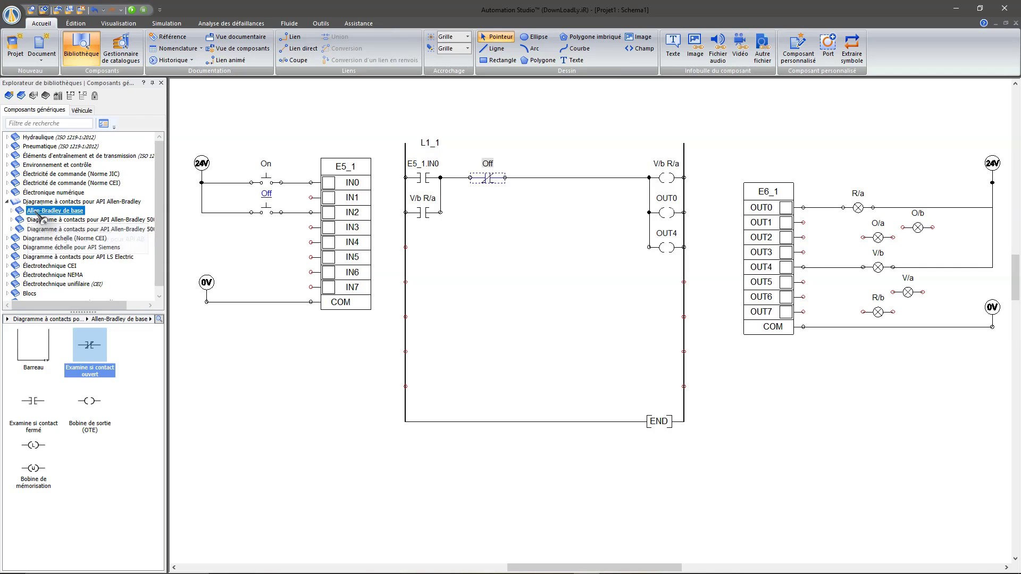
left_click(11, 212)
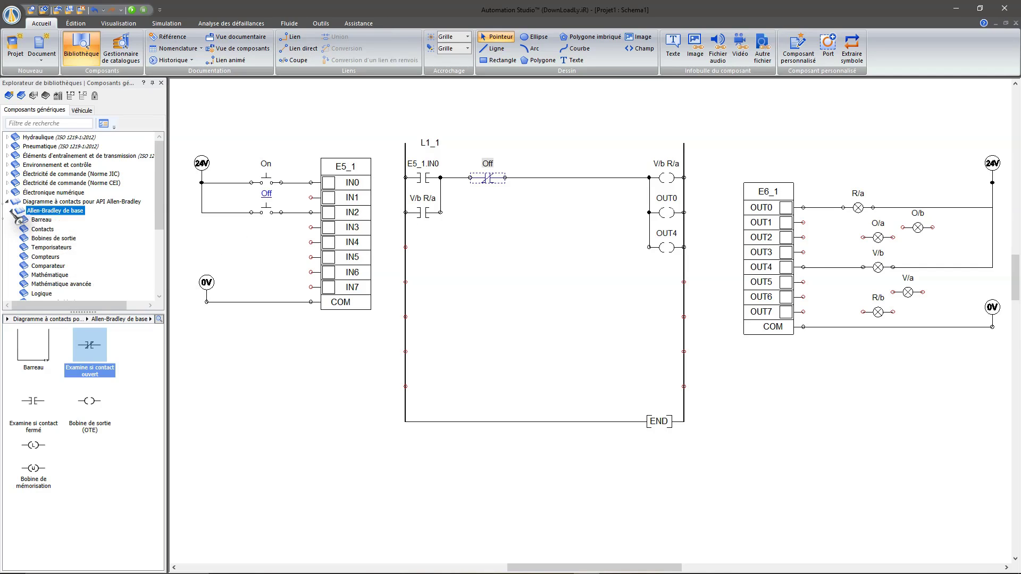
left_click(47, 248)
left_click(24, 357)
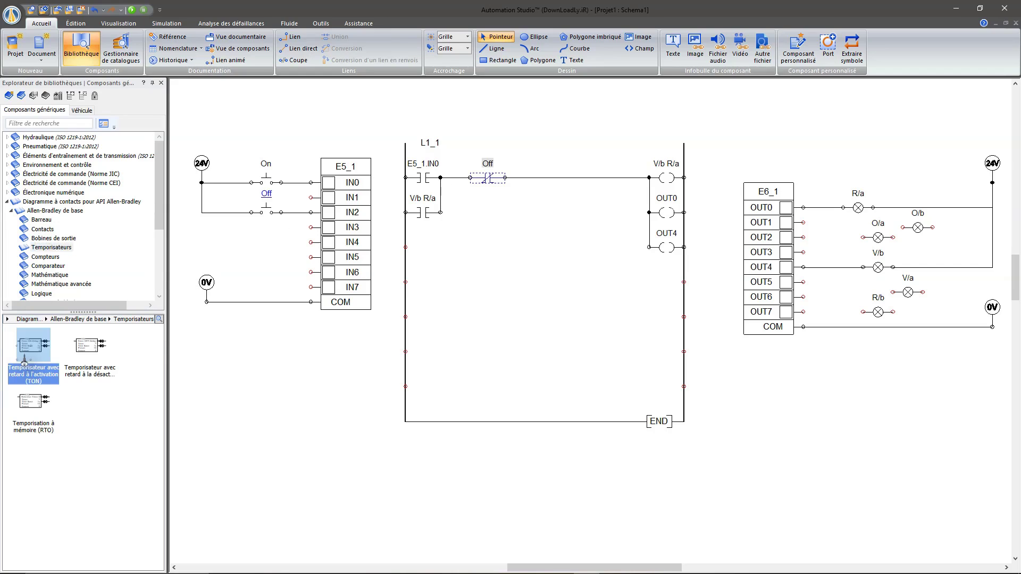
left_click_drag(26, 361, 574, 275)
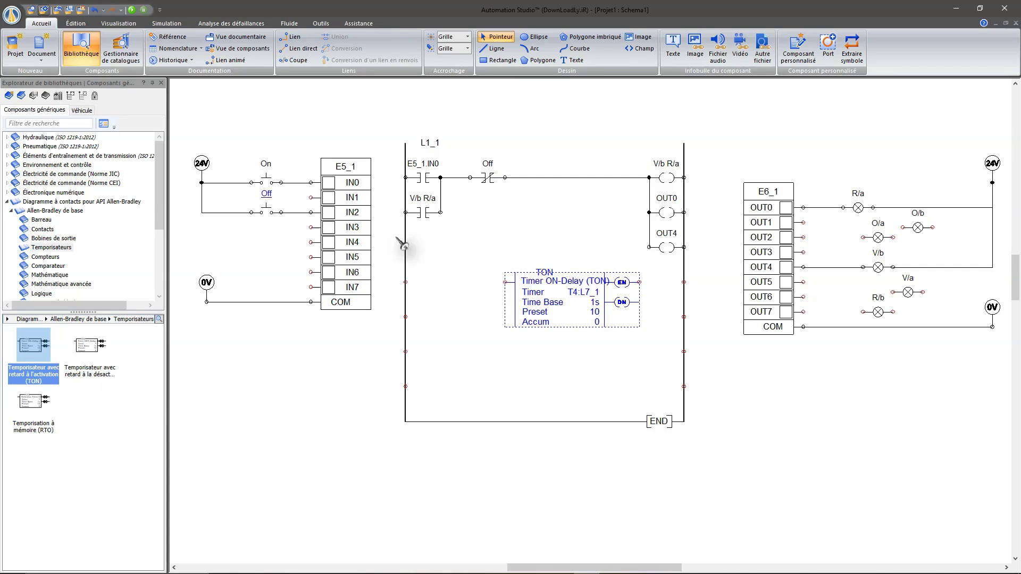
Step: Copy the V/b R/a contact to the timer's rung and wire it through the TON block to the opposite rail
left_click(424, 213)
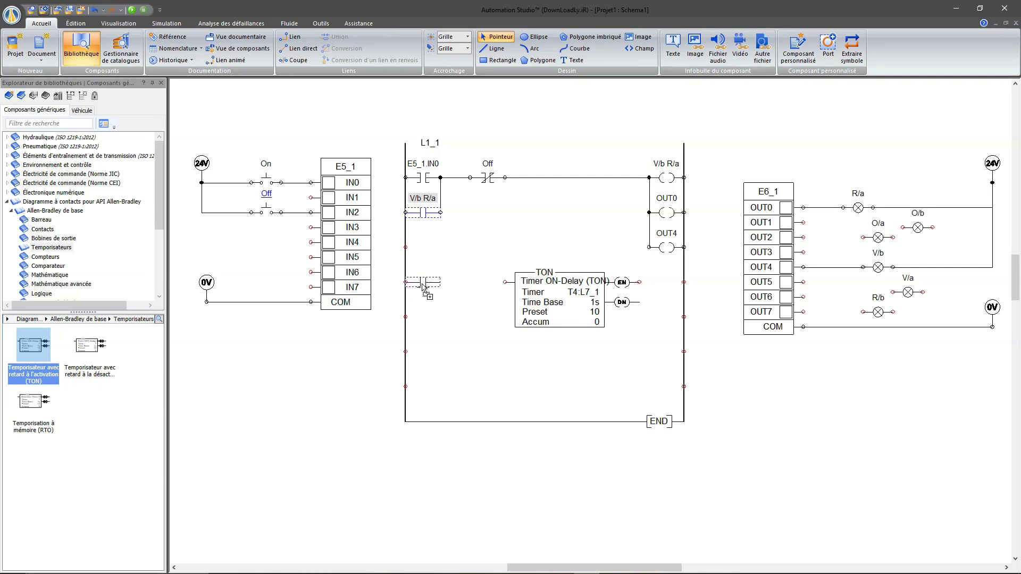
key("ctrl+v")
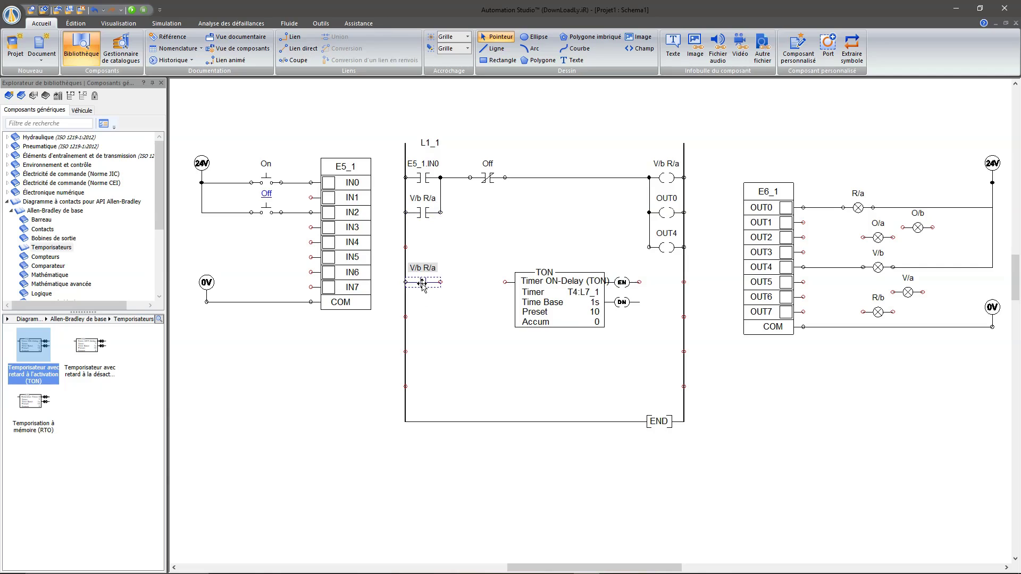
left_click(464, 287)
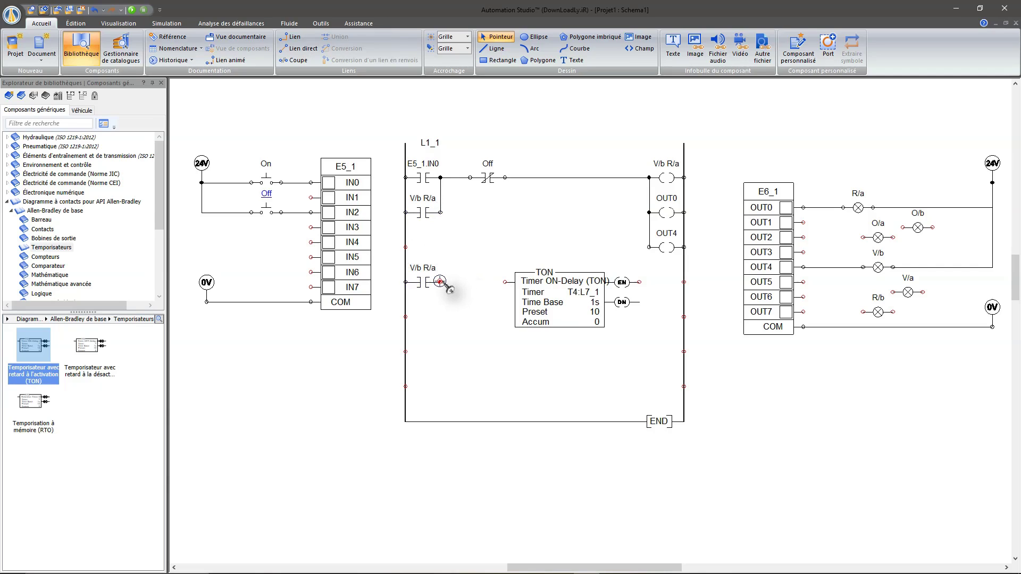
left_click_drag(441, 282, 508, 283)
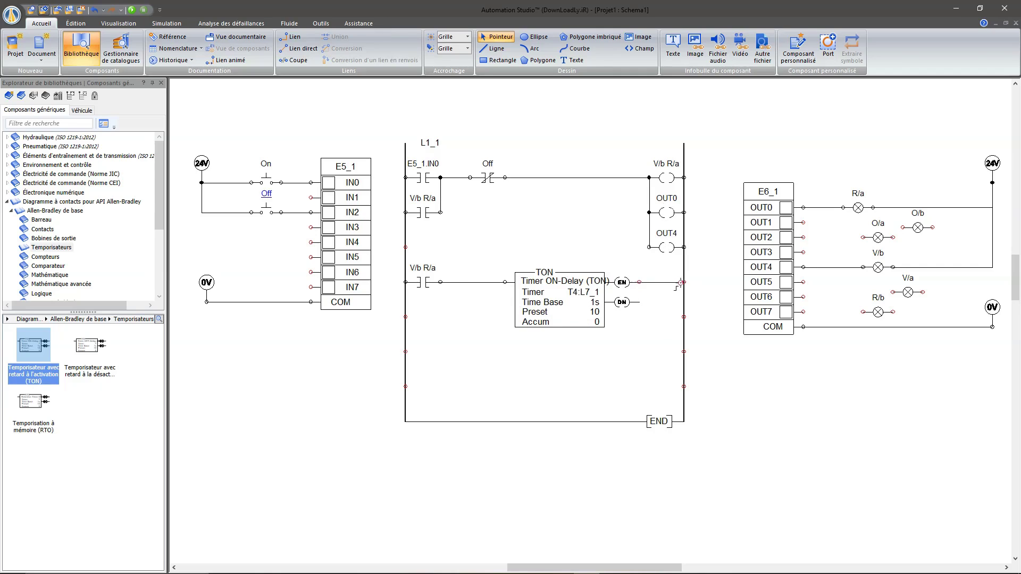
left_click(684, 281)
Step: Extend the ladder L1_1 downward by two rungs to make room for more logic
left_click(481, 421)
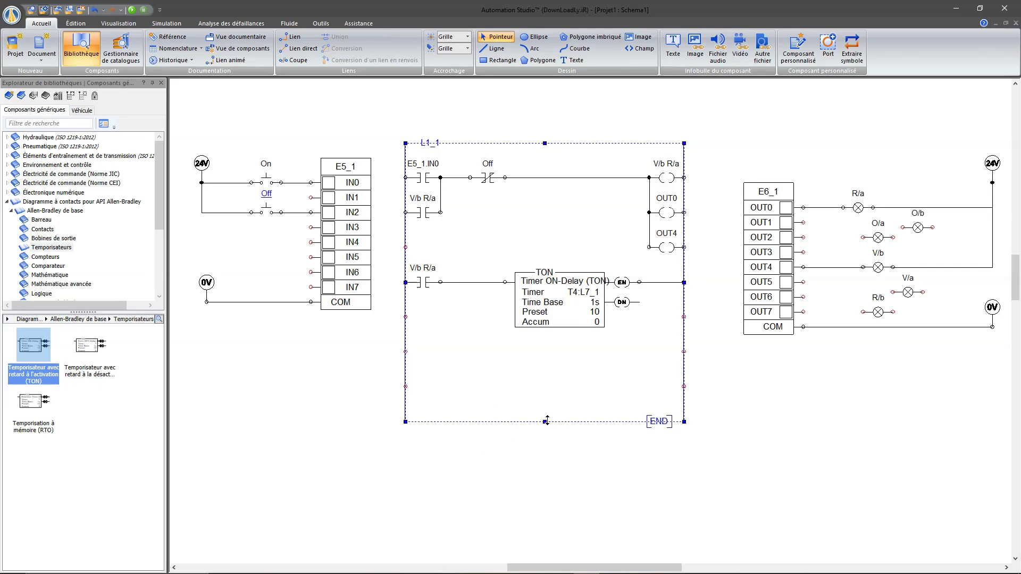
left_click_drag(544, 424, 545, 490)
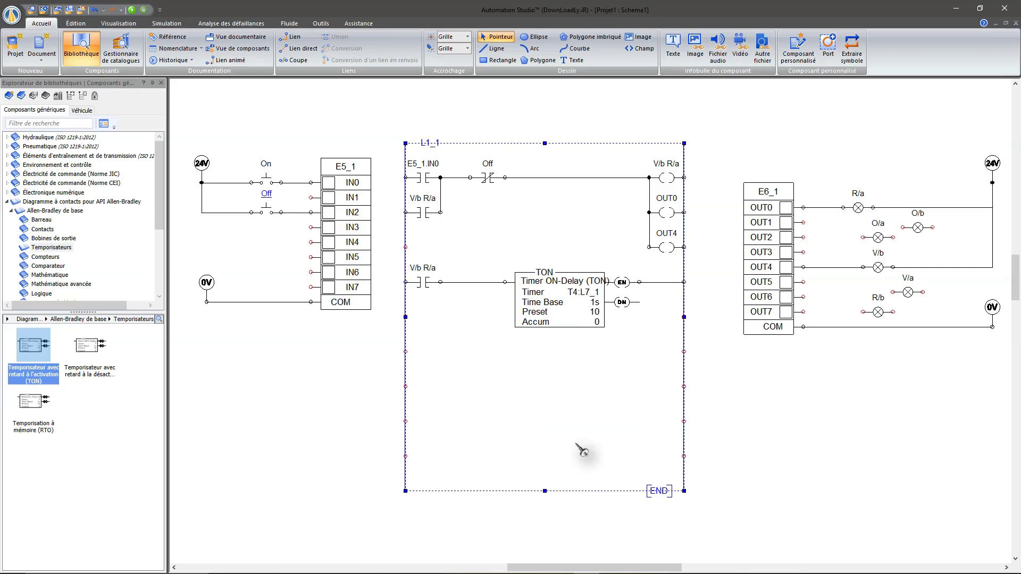
left_click(760, 411)
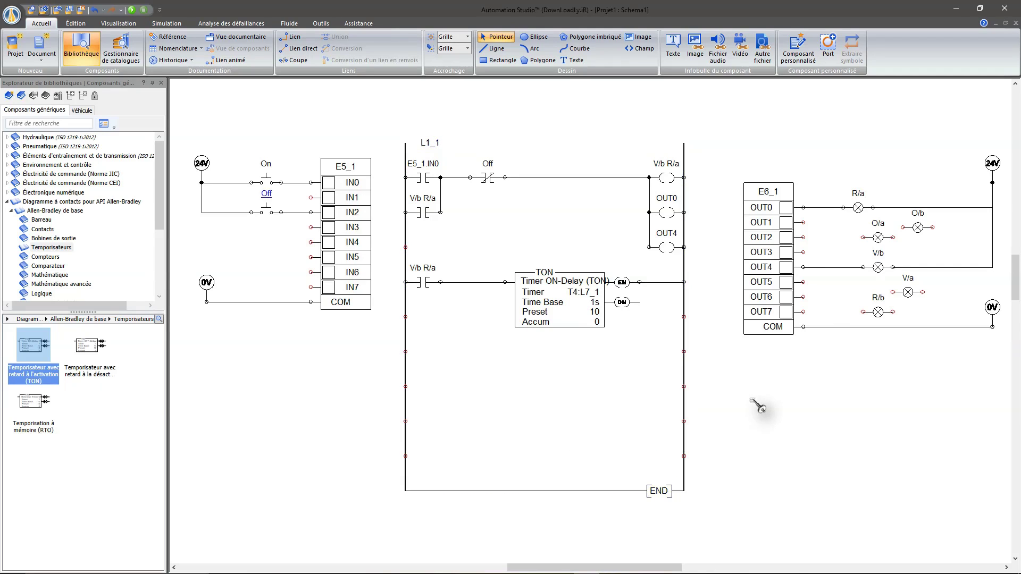
Step: Set the R/a indicator light's colour to red in its component data
double_click(860, 207)
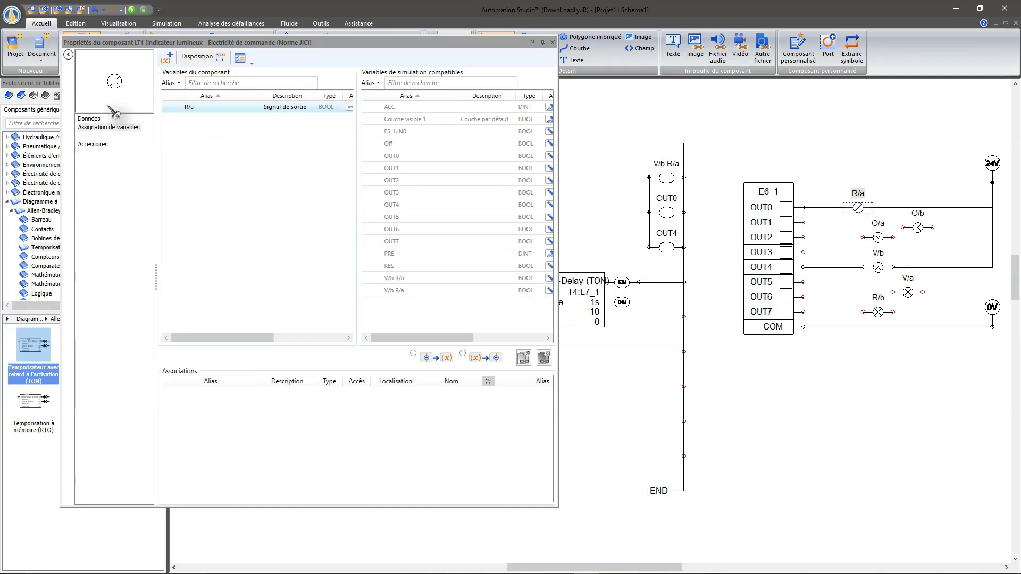
left_click(89, 119)
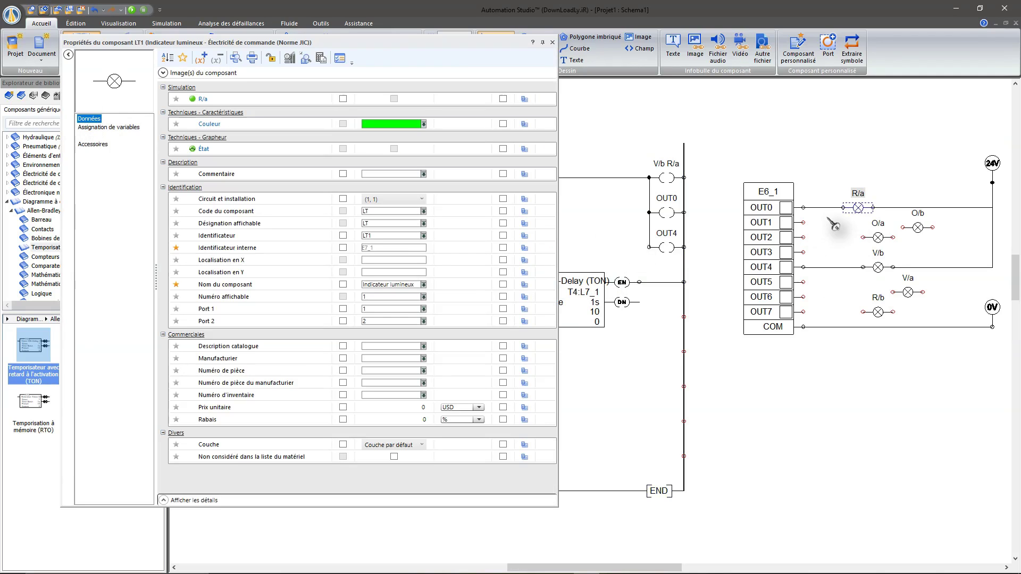
left_click(423, 124)
left_click(370, 156)
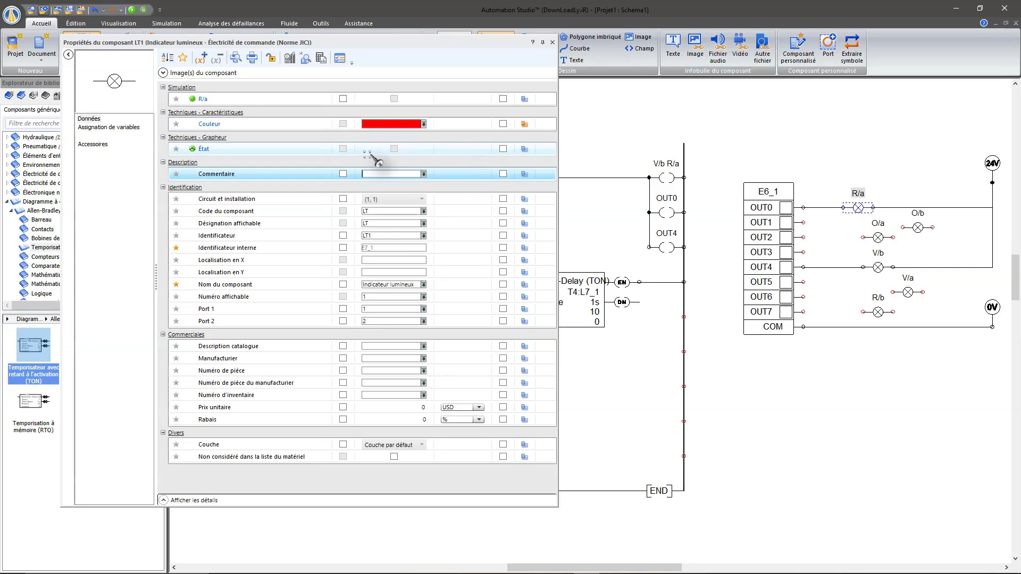
Step: Set the O/b indicator light's colour to a custom orange with red 225, green 128 and blue 0, adding it to the custom colours
left_click(918, 227)
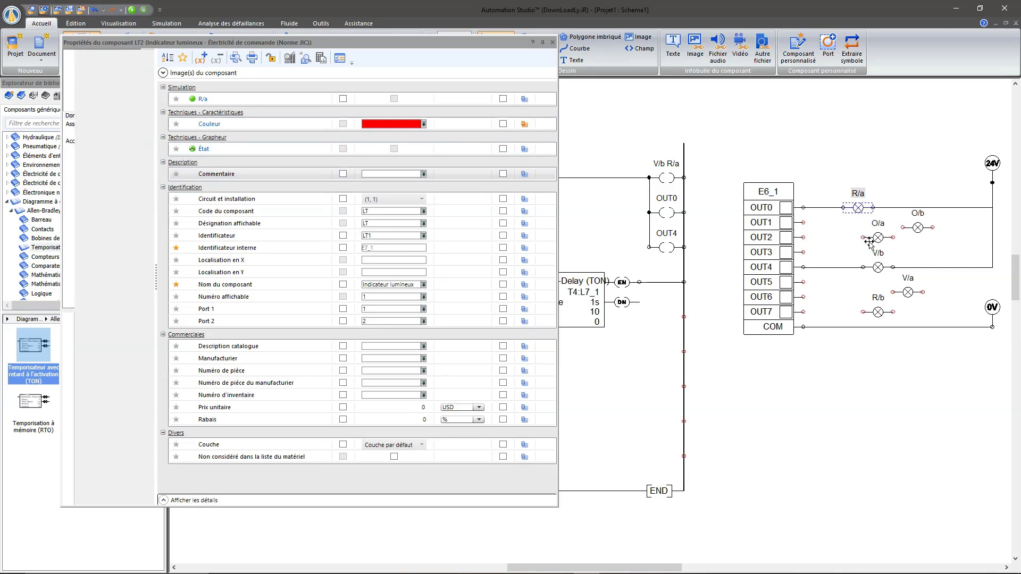
left_click(423, 125)
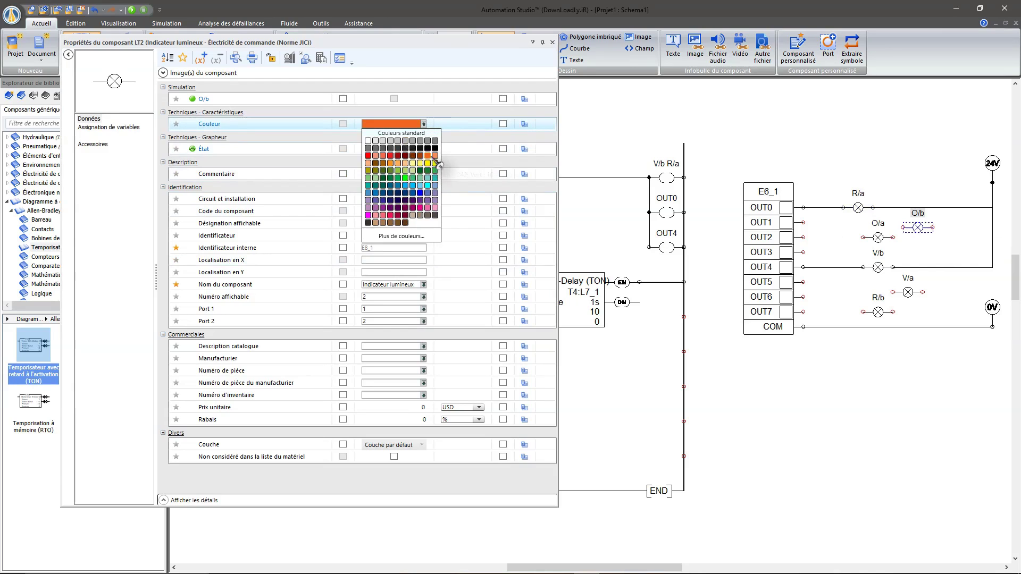
left_click(396, 235)
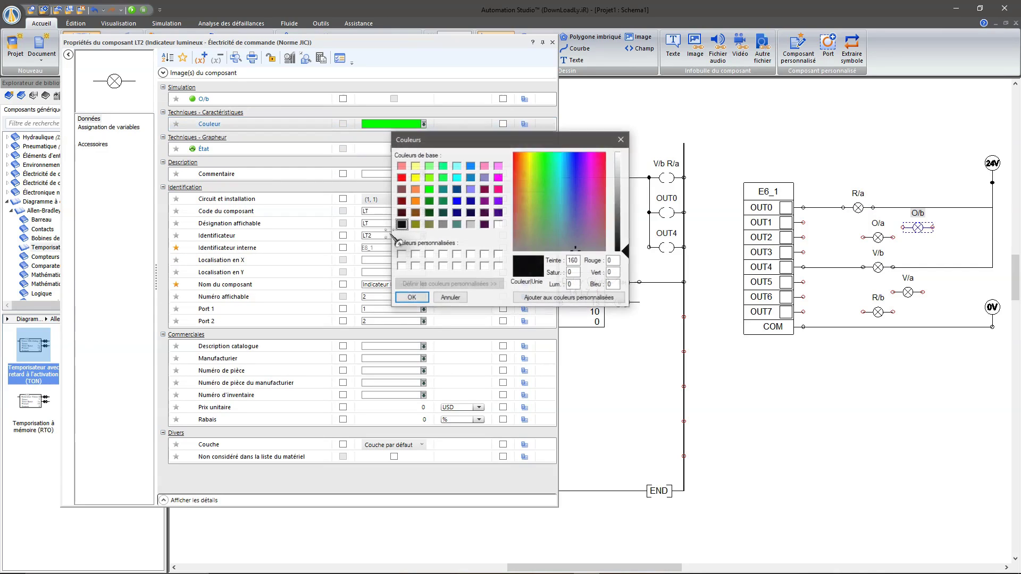
left_click(613, 260)
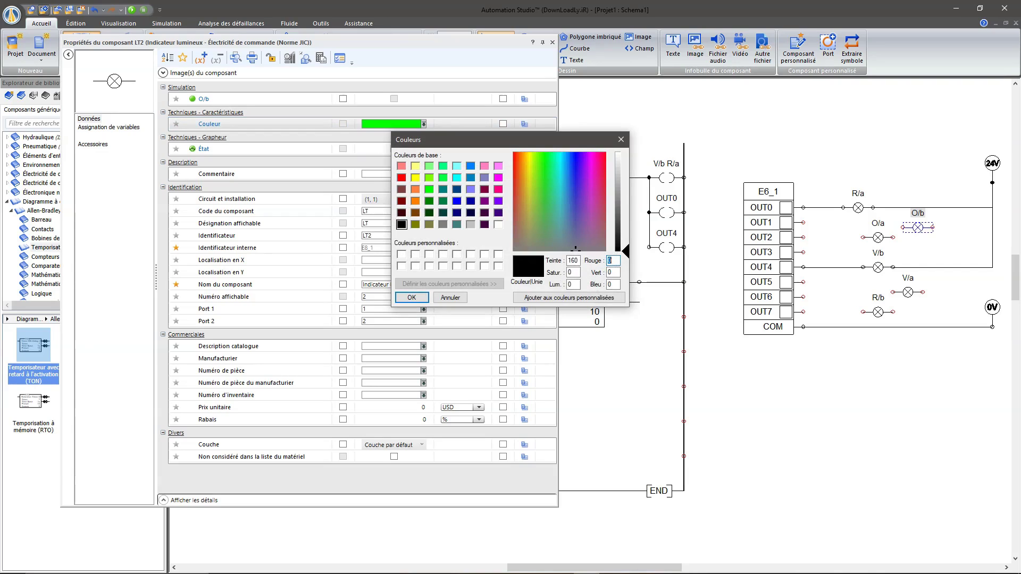
type("225")
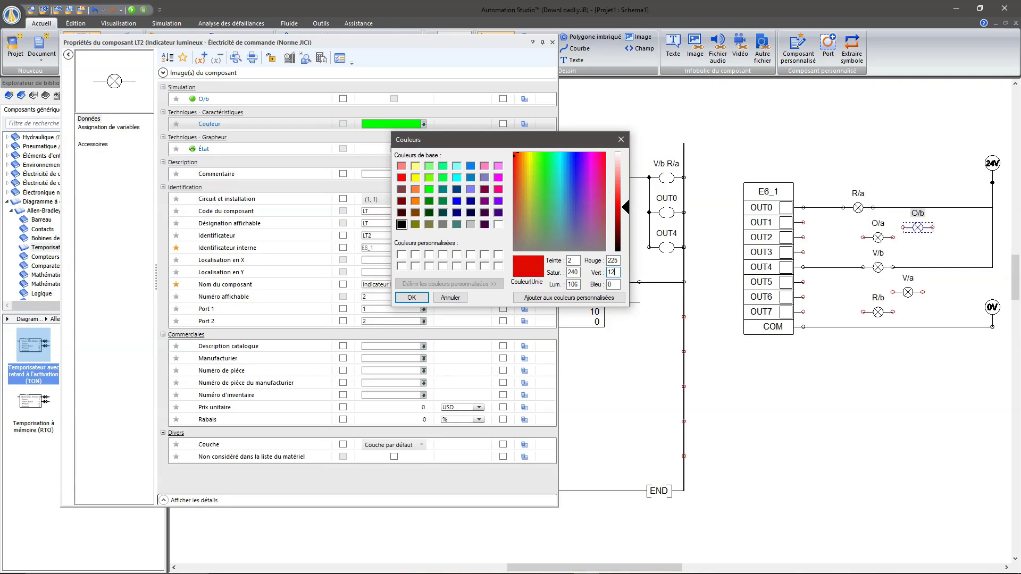
type("8")
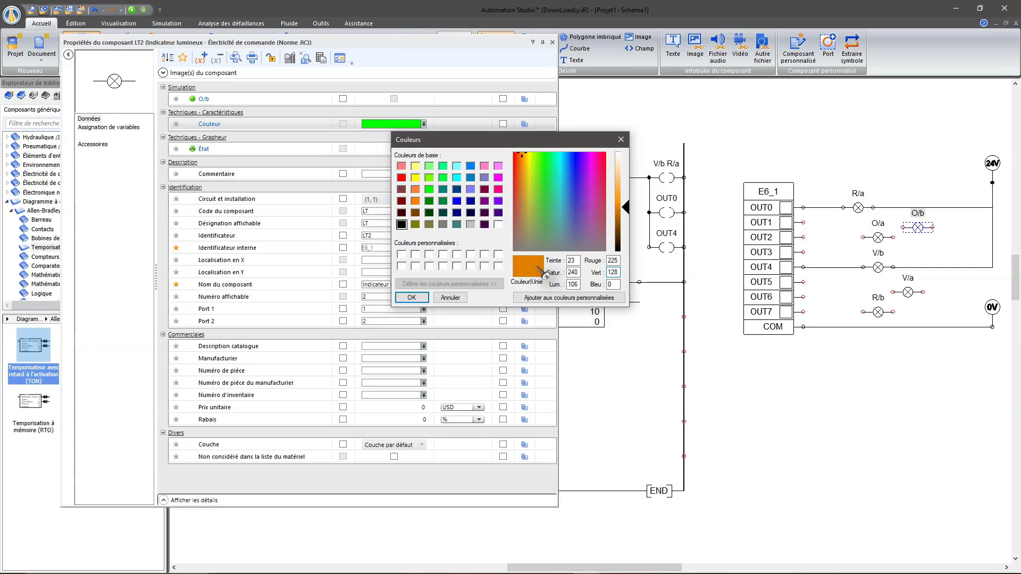
left_click(612, 285)
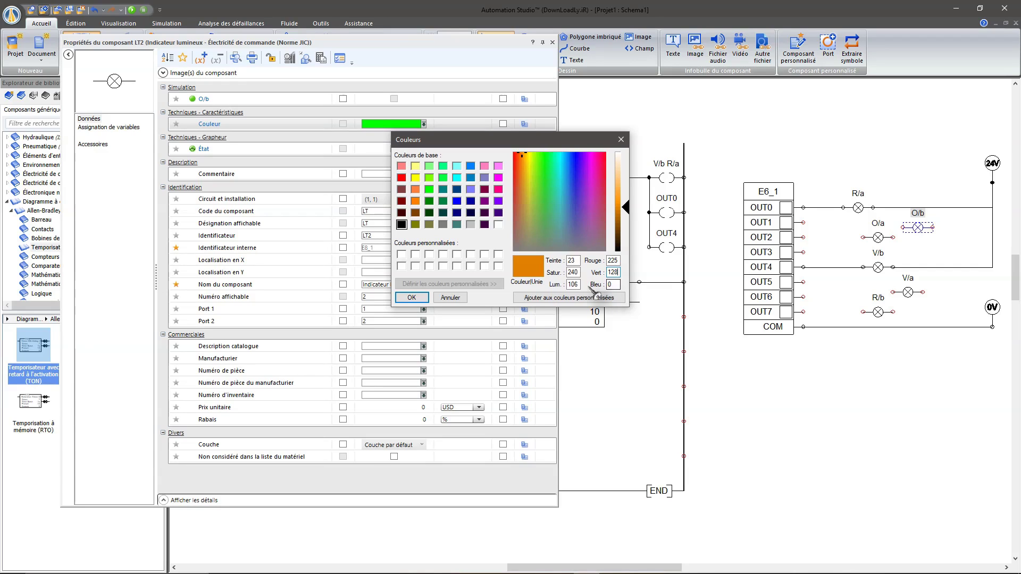
left_click(540, 300)
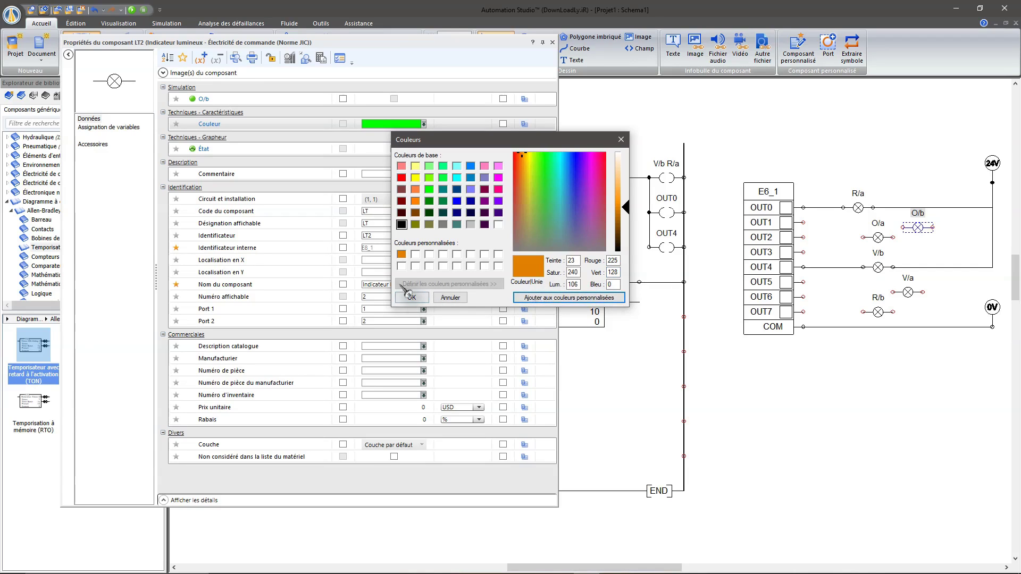
left_click(412, 299)
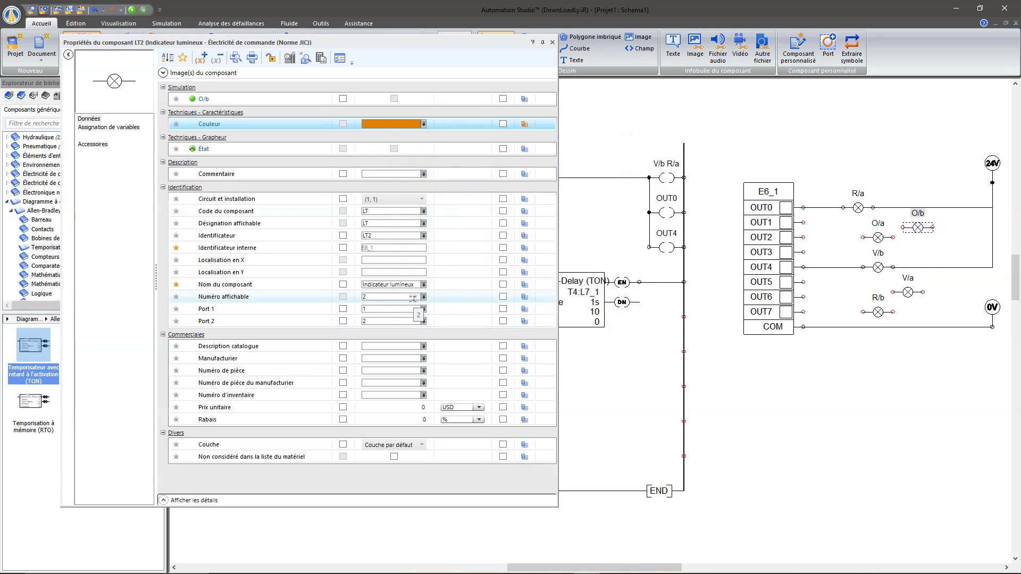
Step: Apply the saved custom orange to the O/a indicator light
left_click(874, 239)
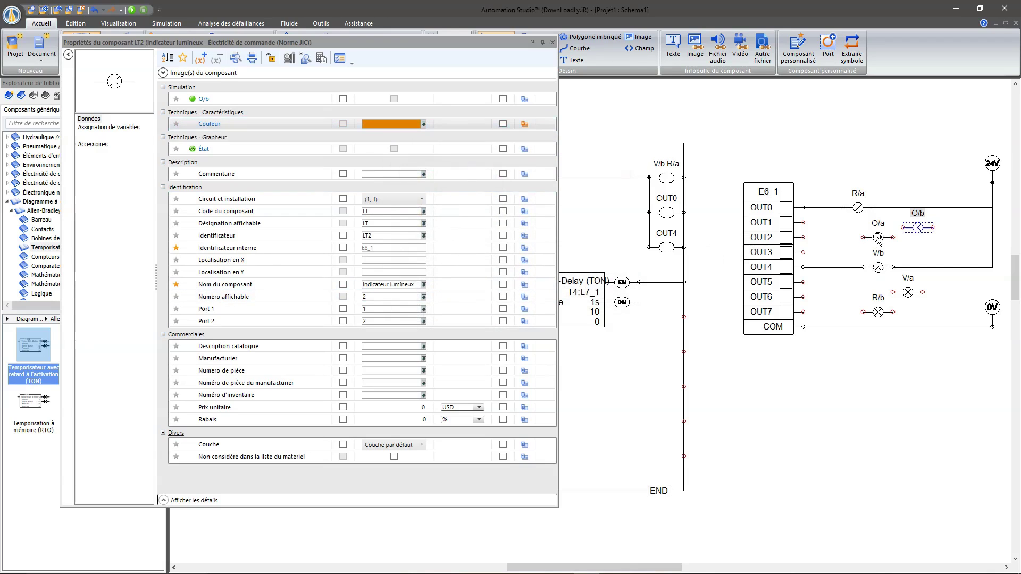
left_click(424, 123)
left_click(380, 238)
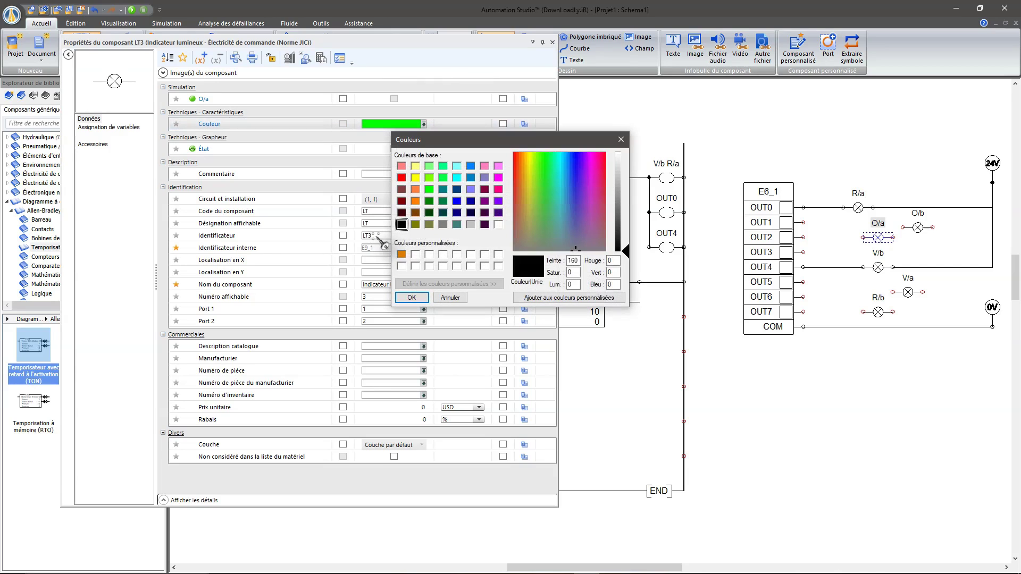
left_click(402, 254)
left_click(411, 298)
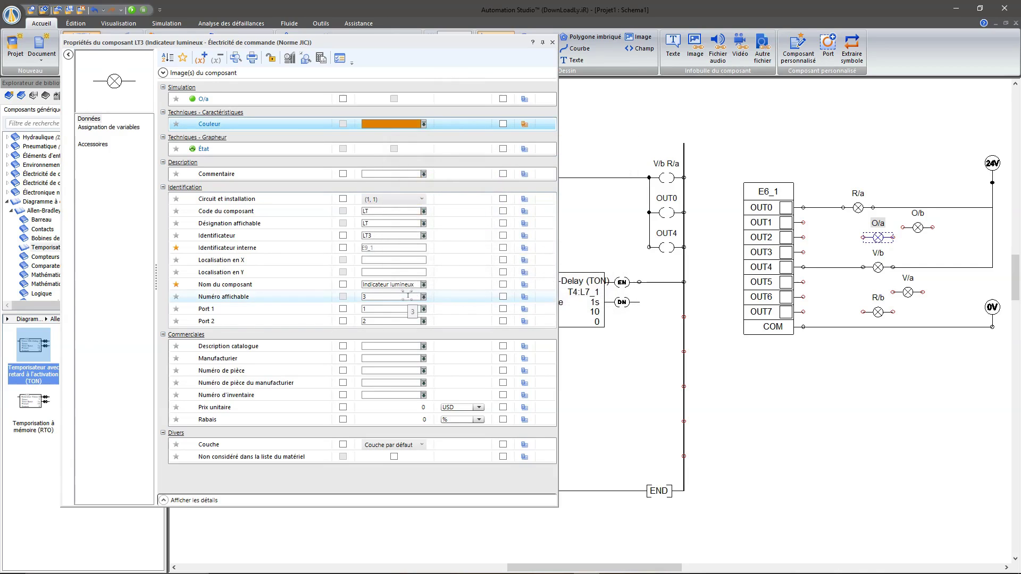
Step: Check the colours of the V/b and V/a lights, set the R/b indicator light's colour to red and close its component data
left_click(878, 267)
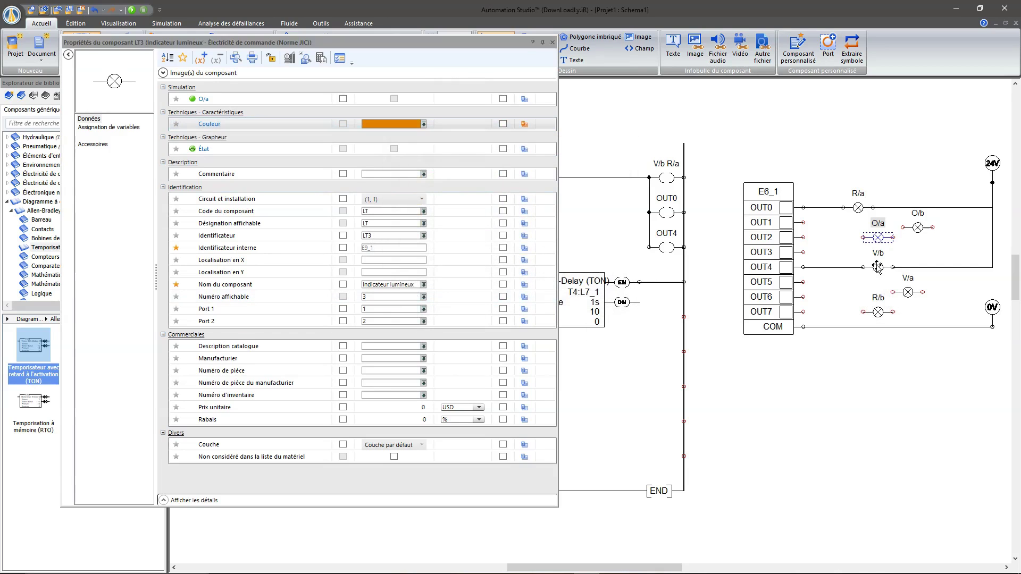
left_click(908, 292)
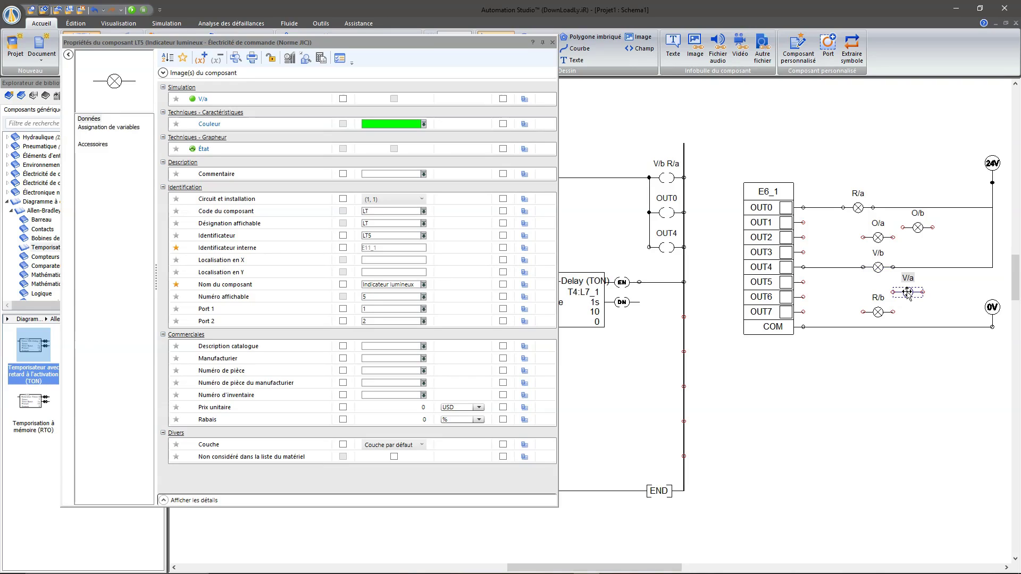
left_click(879, 313)
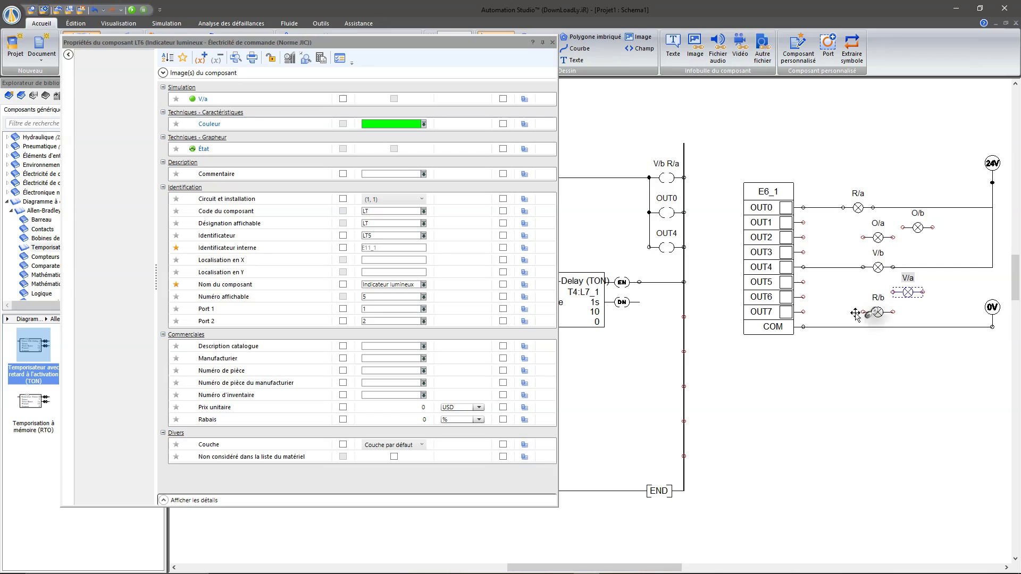
left_click(423, 124)
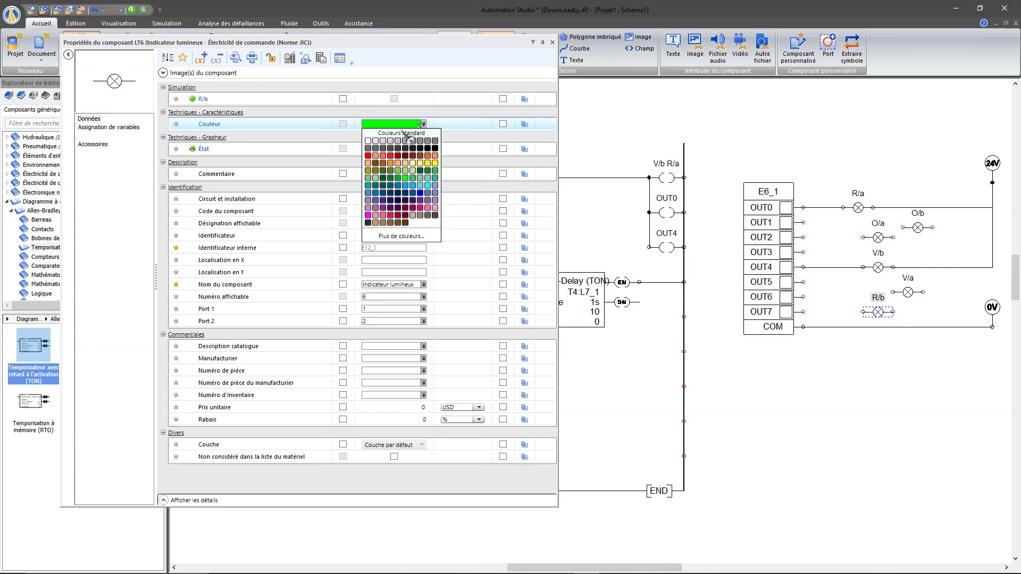
left_click(370, 157)
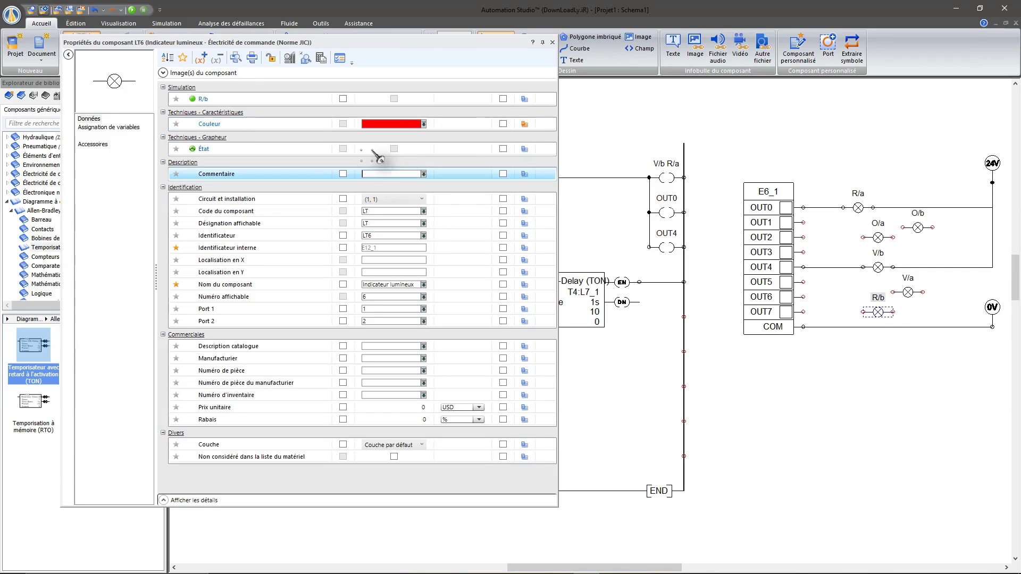
left_click(553, 42)
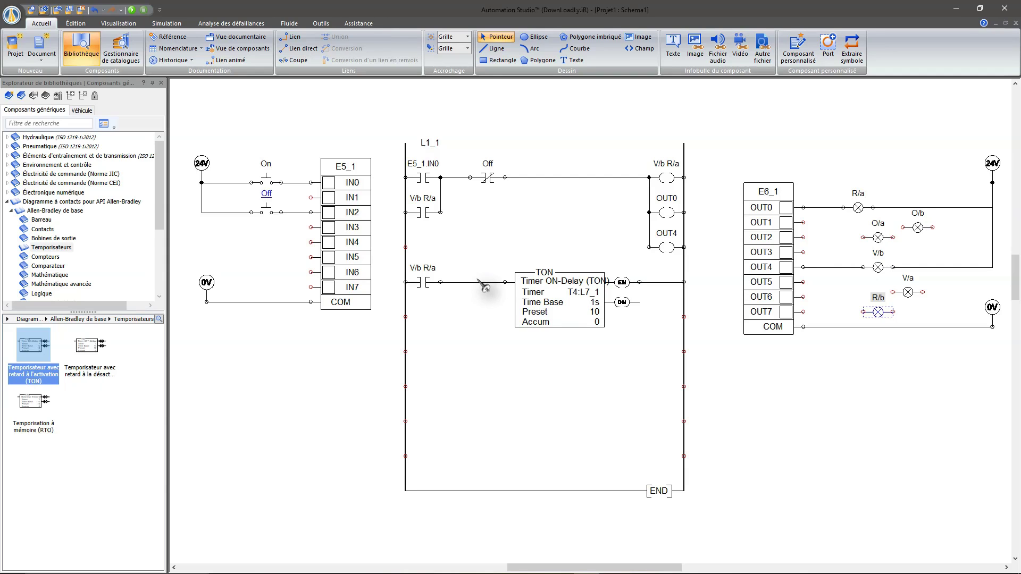
Step: Set the TON timer's preset (PRE) to 8 in its component data
double_click(548, 301)
left_click(422, 185)
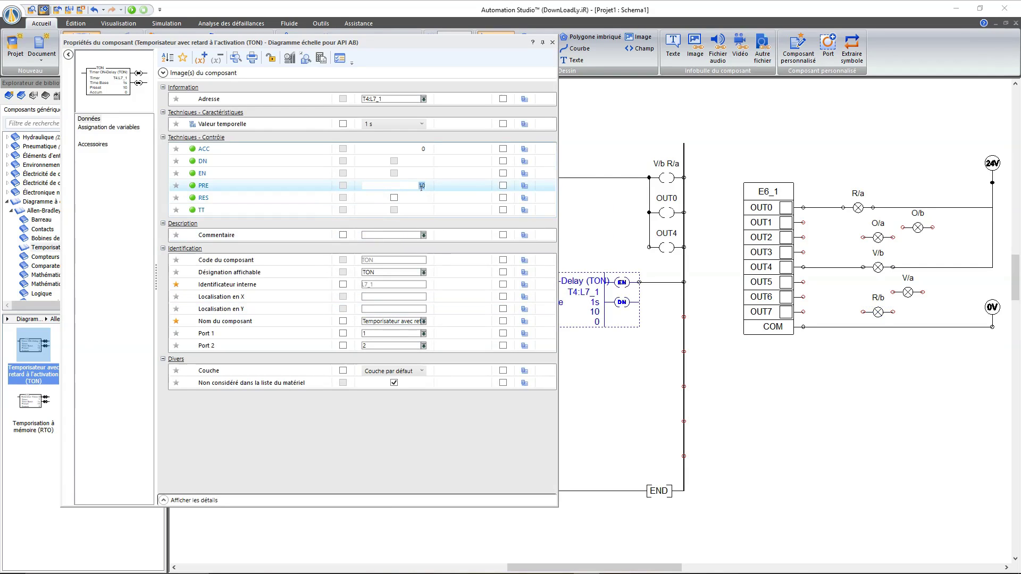
type("8")
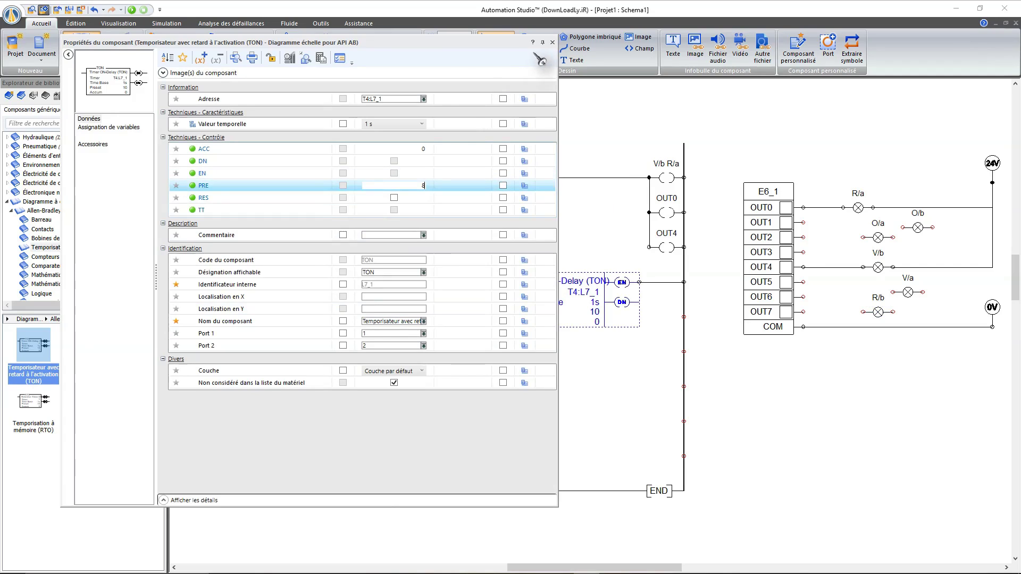
left_click(552, 42)
left_click(322, 391)
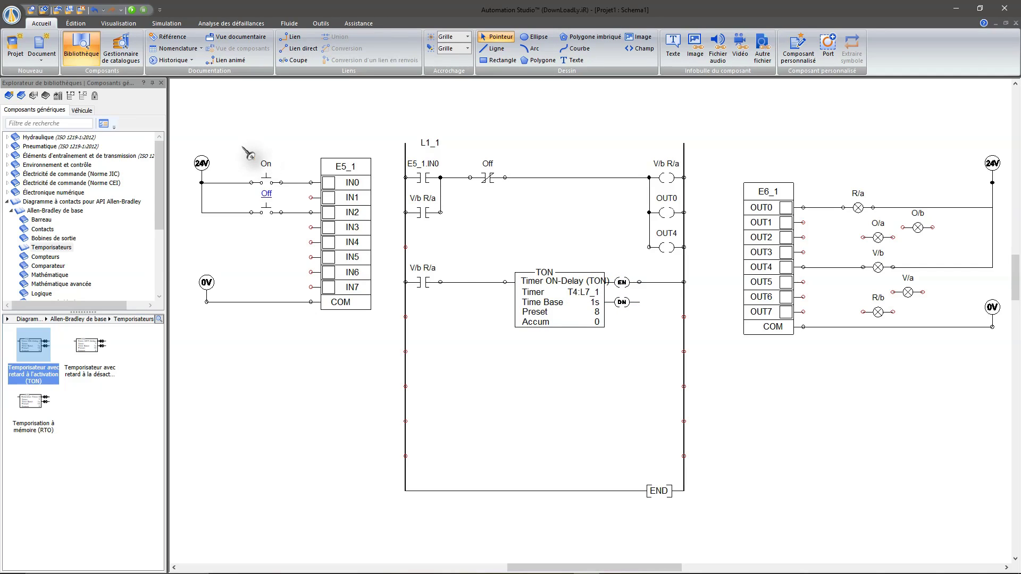
Step: Simulate the circuit, operating the On pushbutton to run the lights and timer and the Off pushbutton to reset them, and end the simulation
left_click(131, 10)
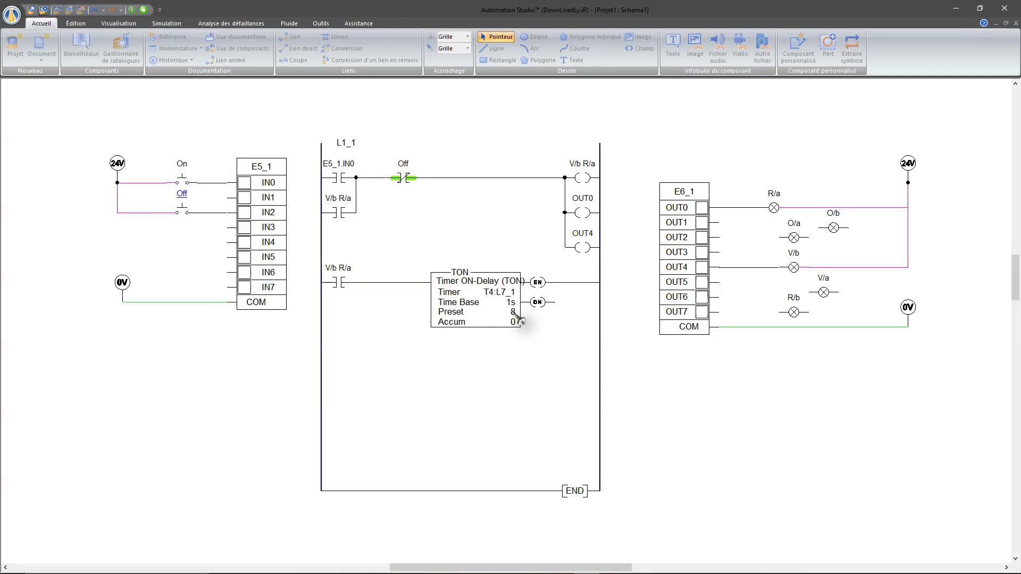
left_click(182, 182)
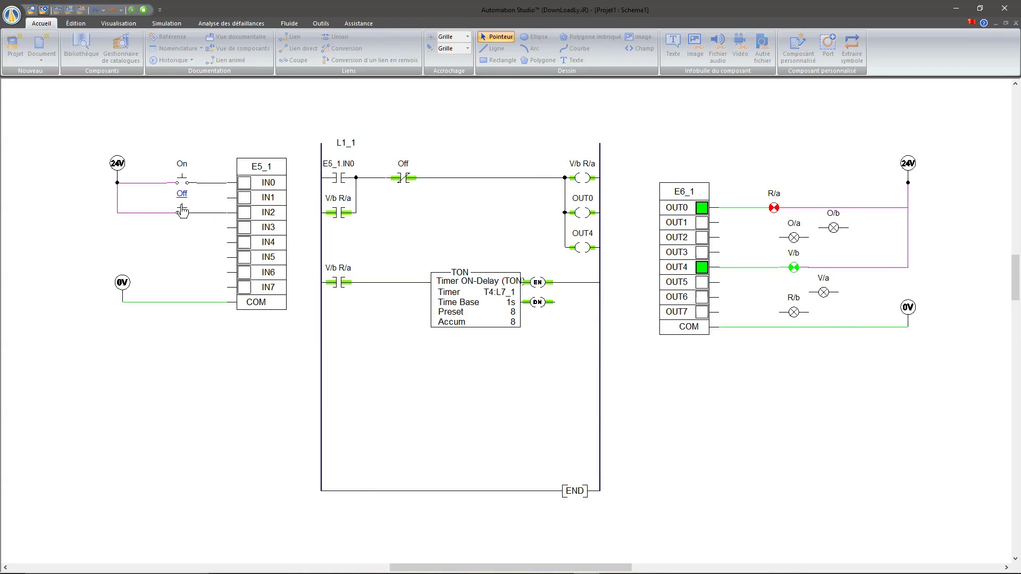
left_click(182, 211)
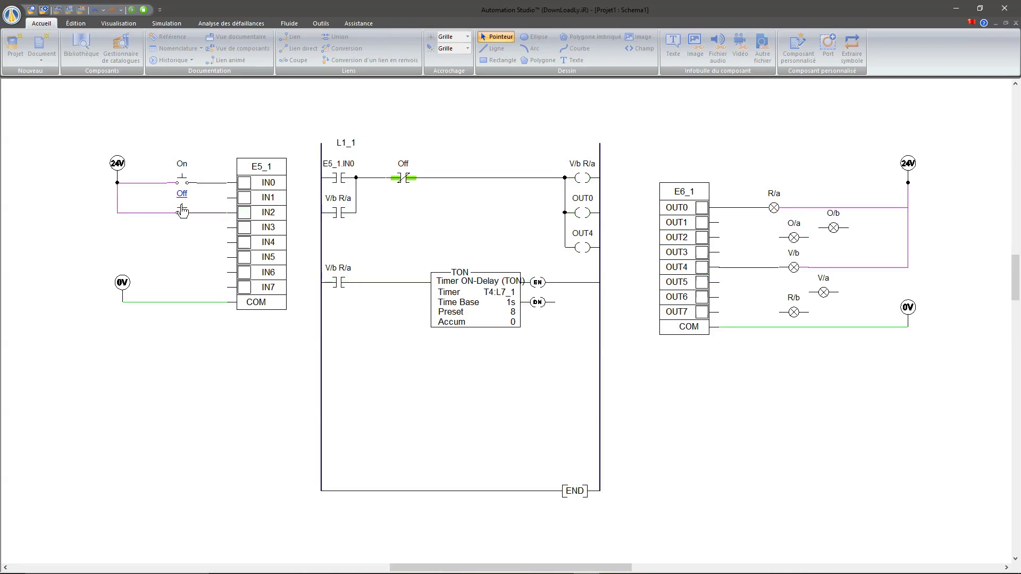
left_click(143, 10)
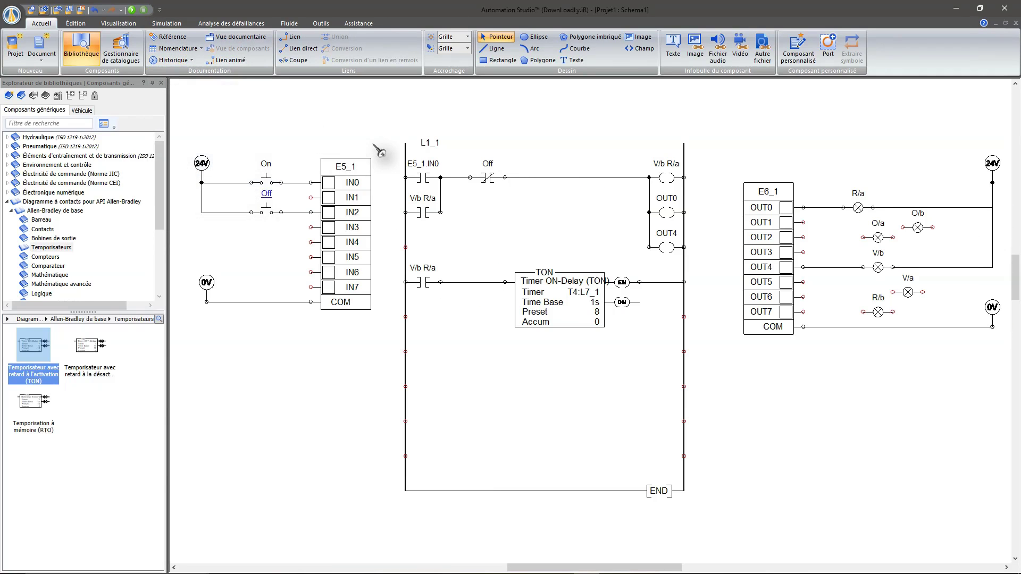
Step: Extend the ladder L1_1 far downward in two stretches to make room for many more rungs
left_click_drag(388, 154, 699, 346)
left_click(361, 405)
scroll(361, 405, "down", 2)
scroll(436, 430, "down", 2)
scroll(441, 437, "up", 1)
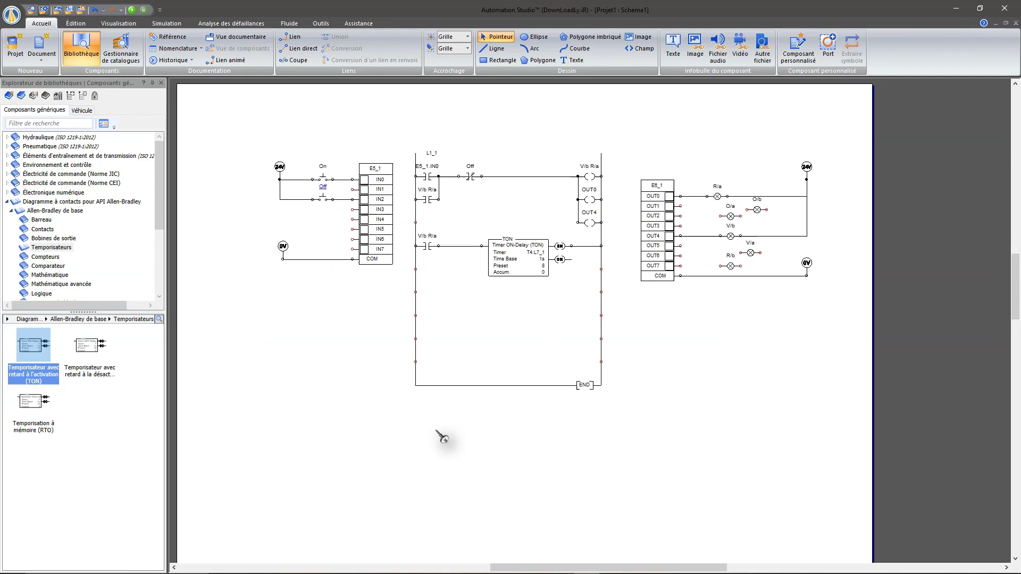
left_click(494, 386)
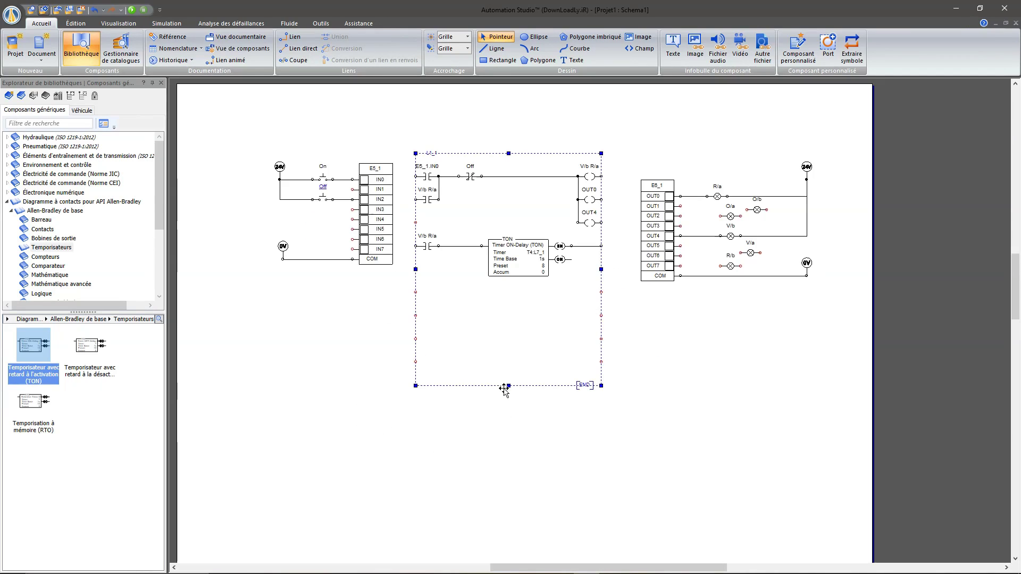
left_click_drag(509, 386, 509, 573)
scroll(514, 496, "down", 3)
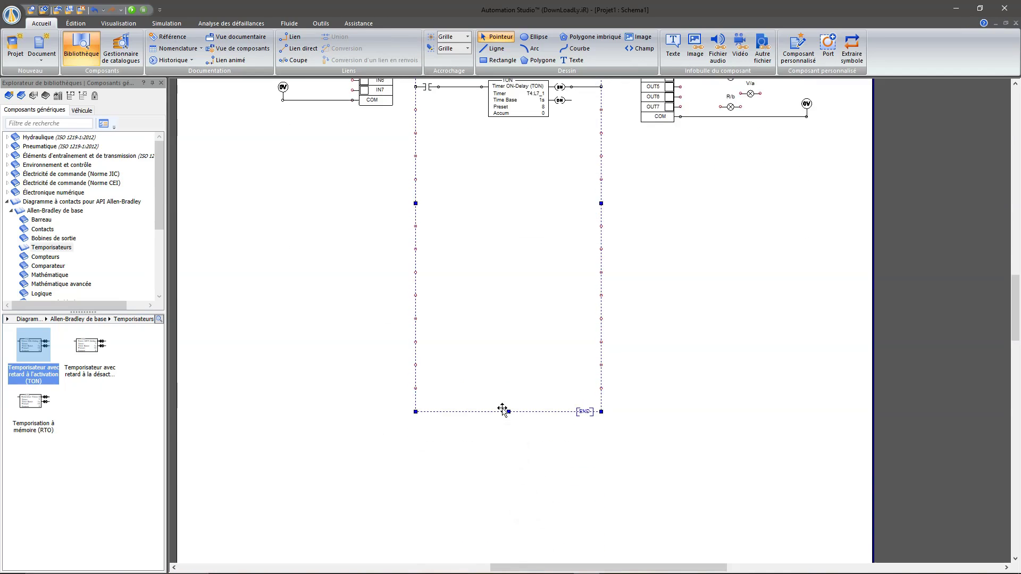
left_click_drag(507, 417, 511, 497)
scroll(506, 470, "up", 3)
left_click(375, 119)
Step: Select the contacts, coils, links and TON timer on the ladder's existing rungs for duplication
left_click_drag(405, 163, 617, 306)
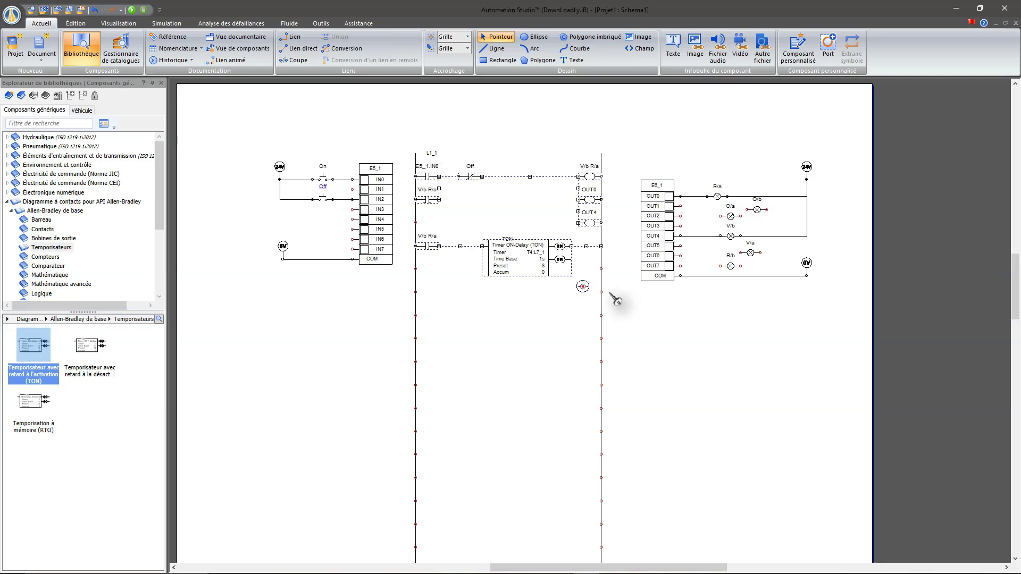
scroll(508, 264, "down", 1)
left_click_drag(510, 192, 512, 312)
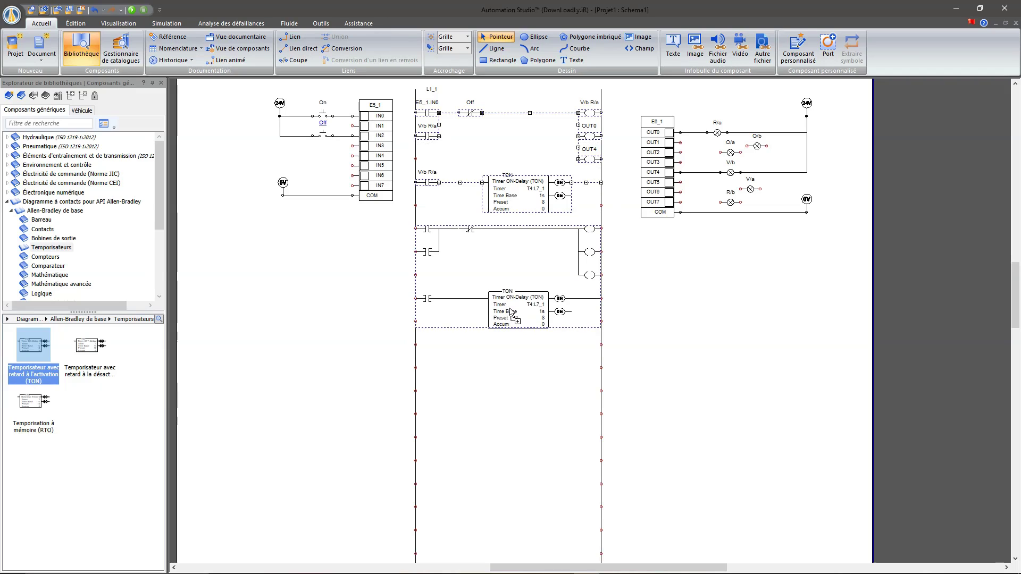
left_click_drag(511, 314, 510, 311)
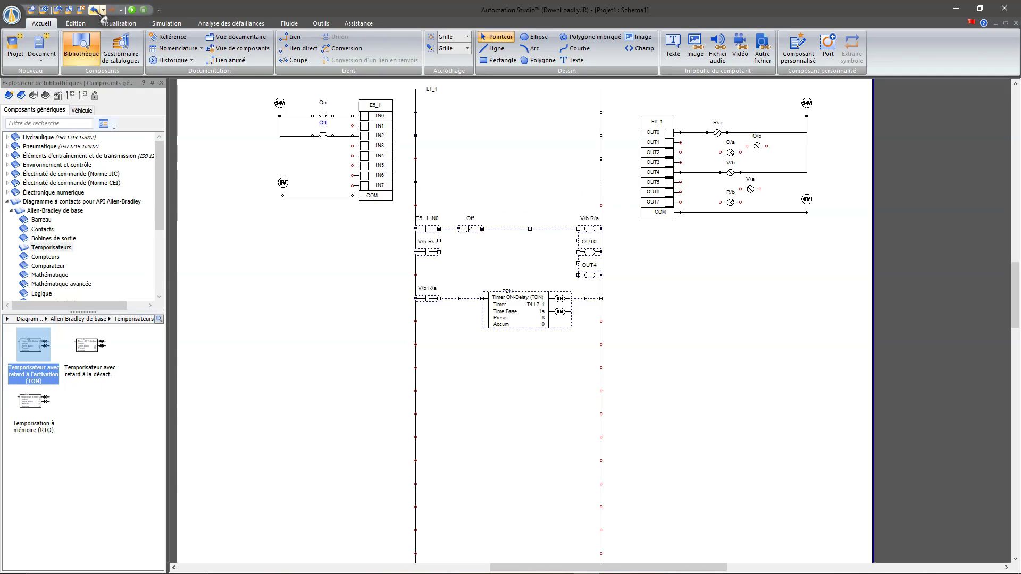
key("ctrl+z")
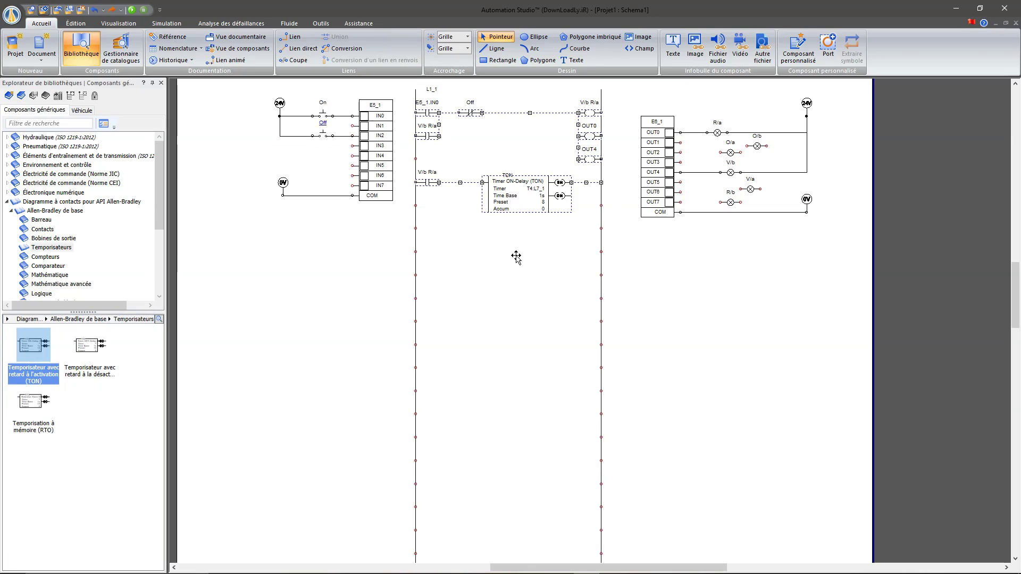
Step: Paste a copy of the selected contacts, coils and TON timer onto the free rungs directly below the originals
key("ctrl+v")
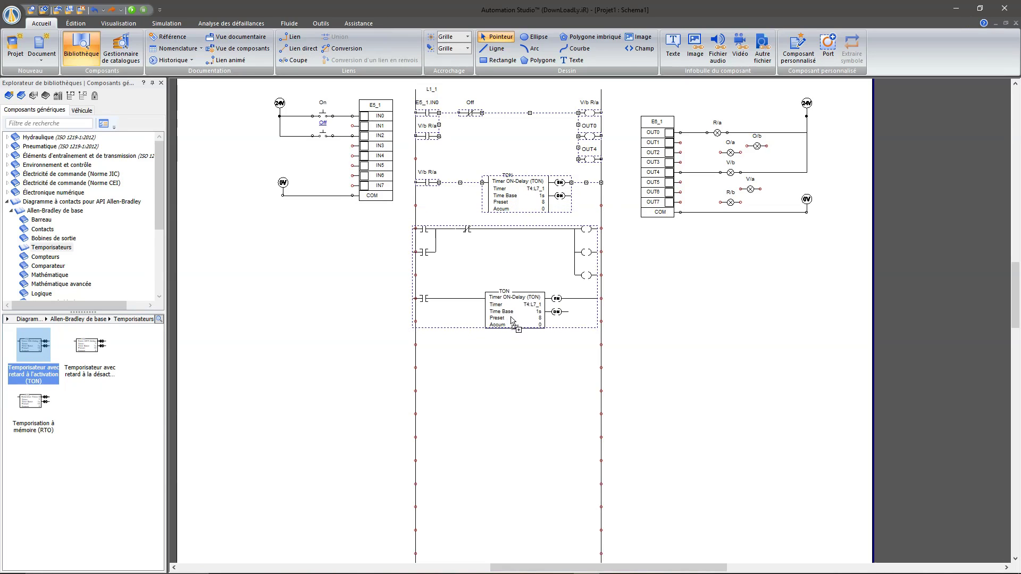
left_click(513, 318)
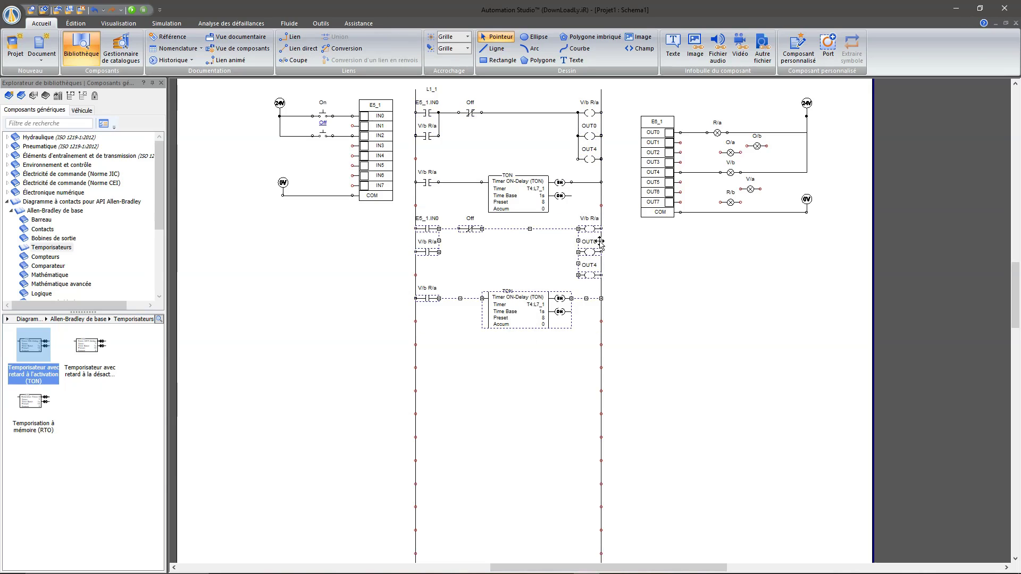
scroll(503, 258, "up", 5, "ctrl")
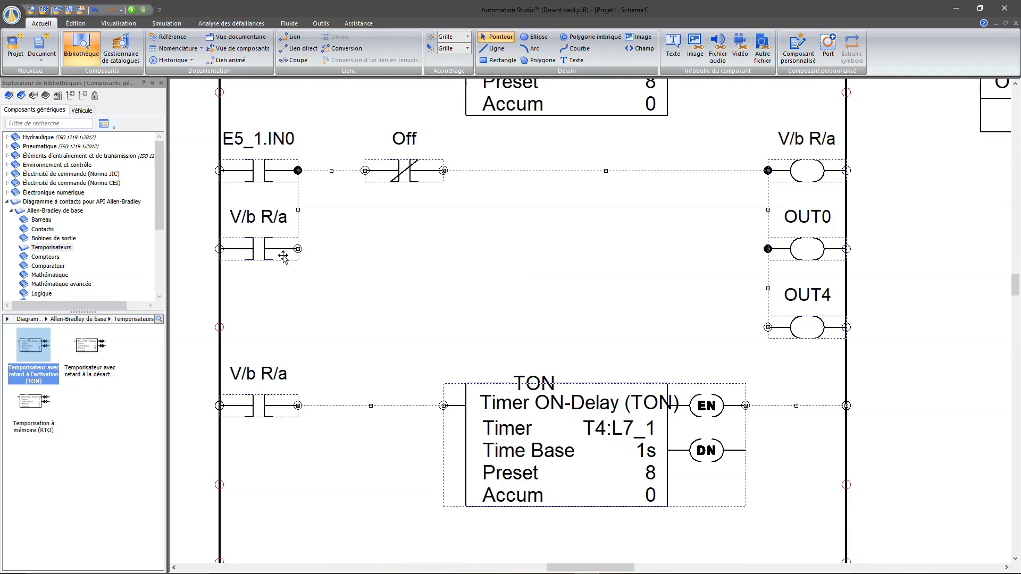
Step: Check the internal identifier of the original TON timer in its component properties
scroll(283, 257, "up", 1)
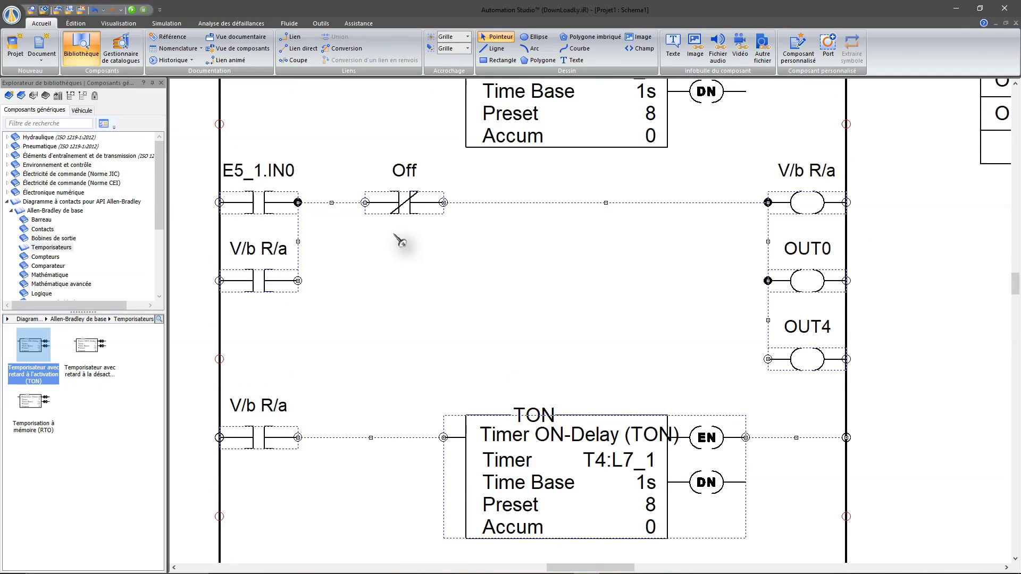
scroll(400, 242, "up", 2)
scroll(402, 242, "down", 2)
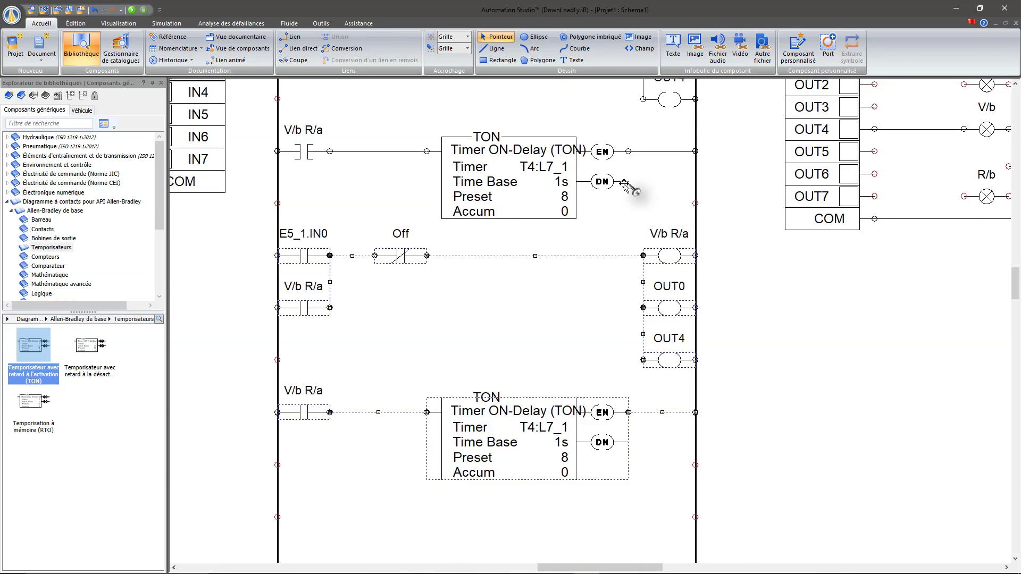
left_click_drag(626, 179, 611, 184)
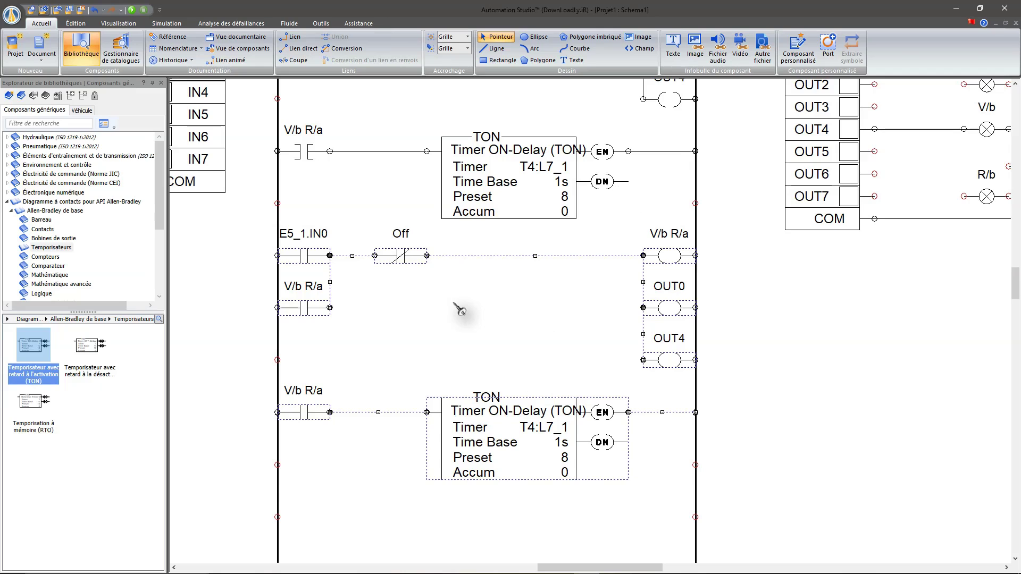
double_click(557, 194)
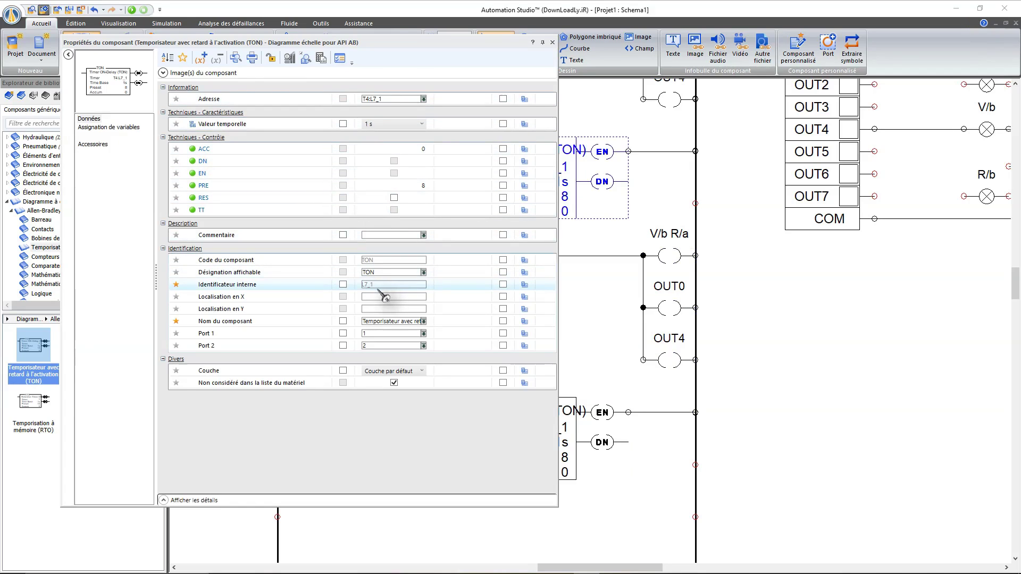
left_click(552, 42)
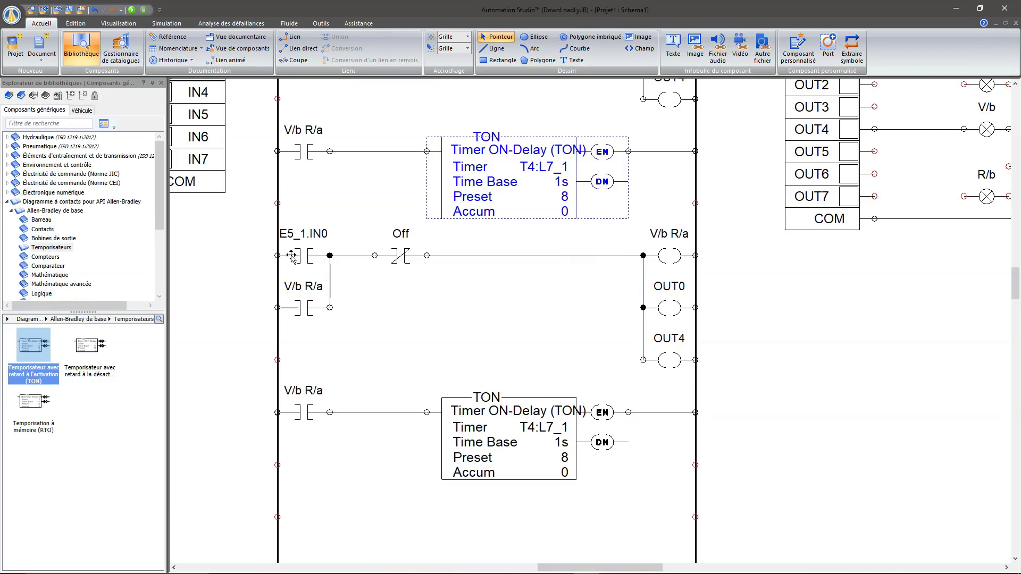
Step: Assign the DN variable of timer L7_1 to the E5_1.IN0 contact on the copied rung
double_click(304, 260)
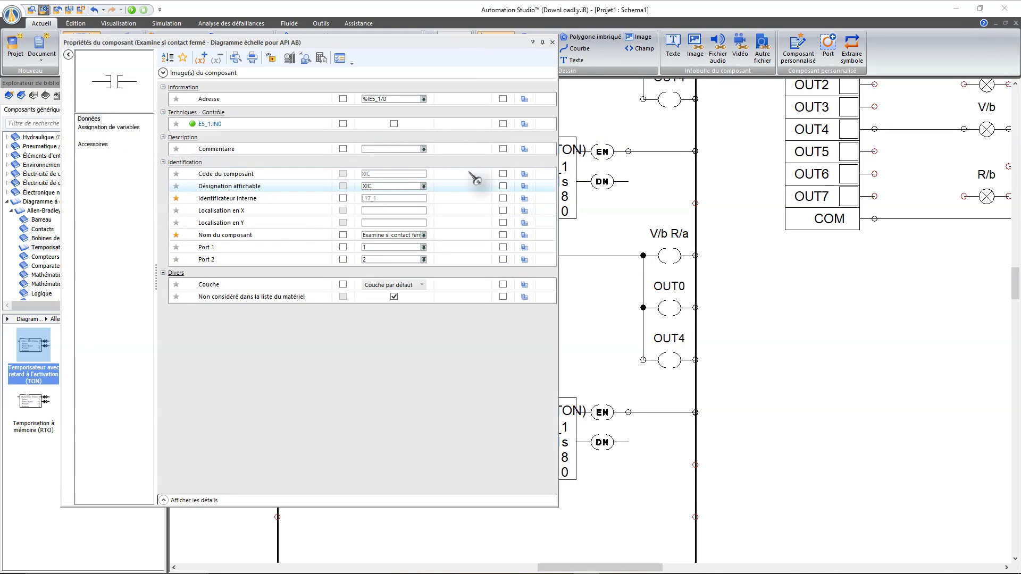
left_click(98, 128)
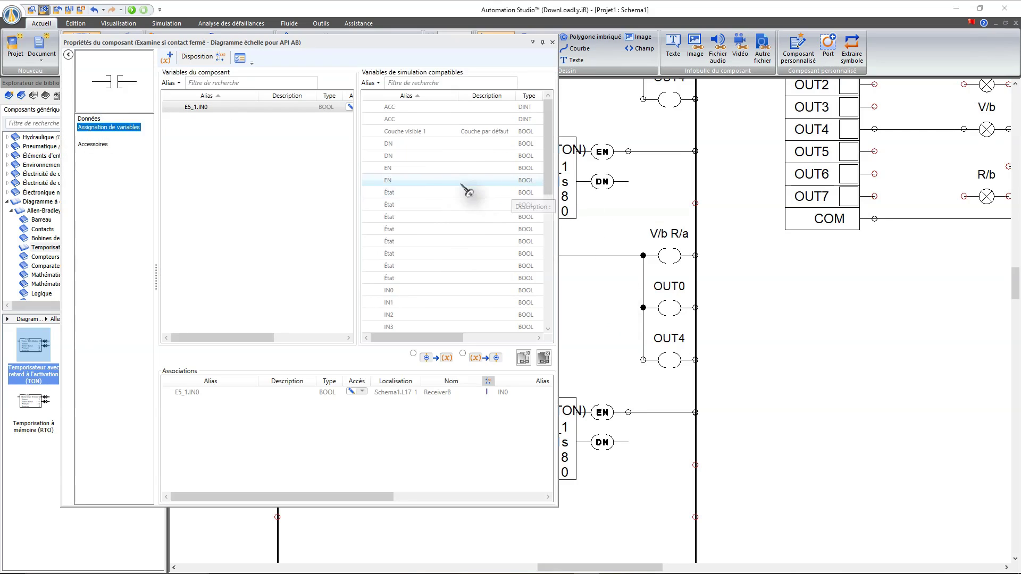
mouse_move(435, 161)
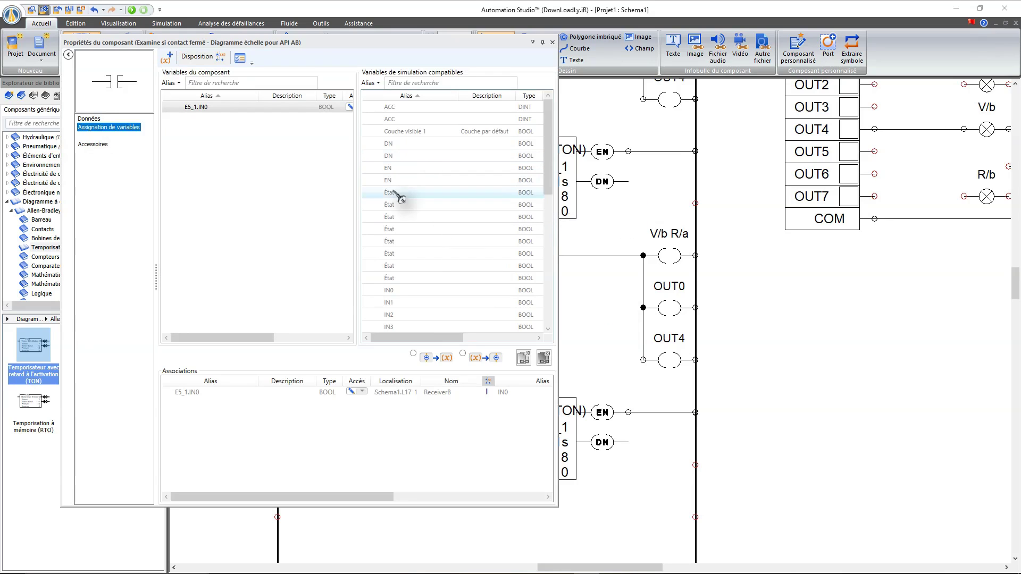
left_click_drag(400, 340, 469, 334)
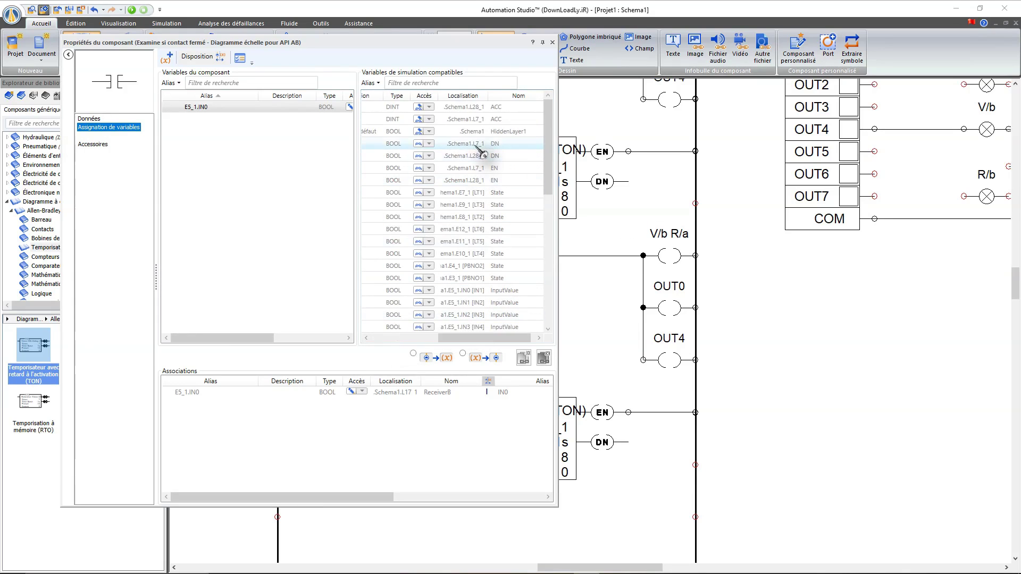
left_click(476, 145)
left_click(526, 358)
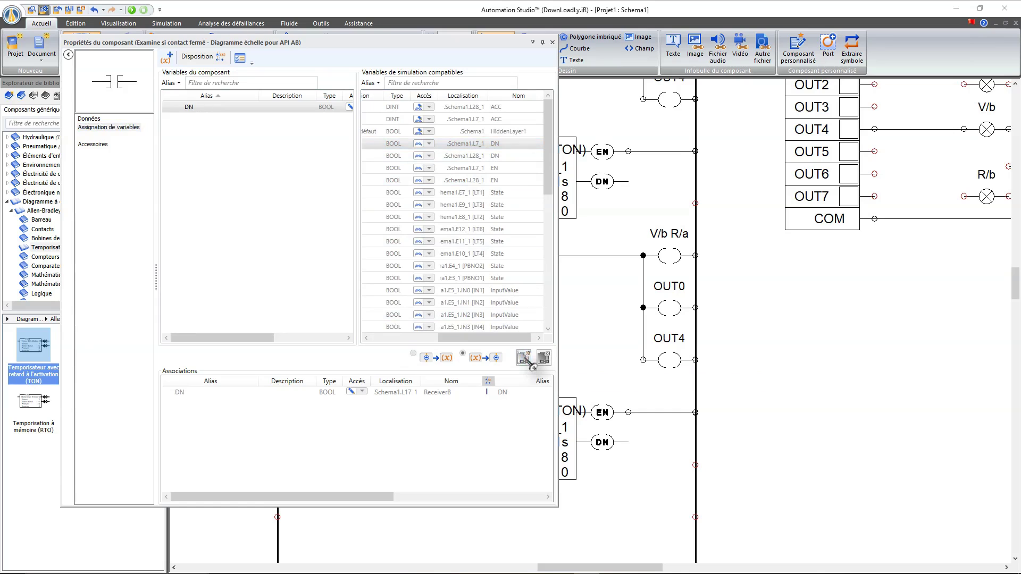
left_click(552, 42)
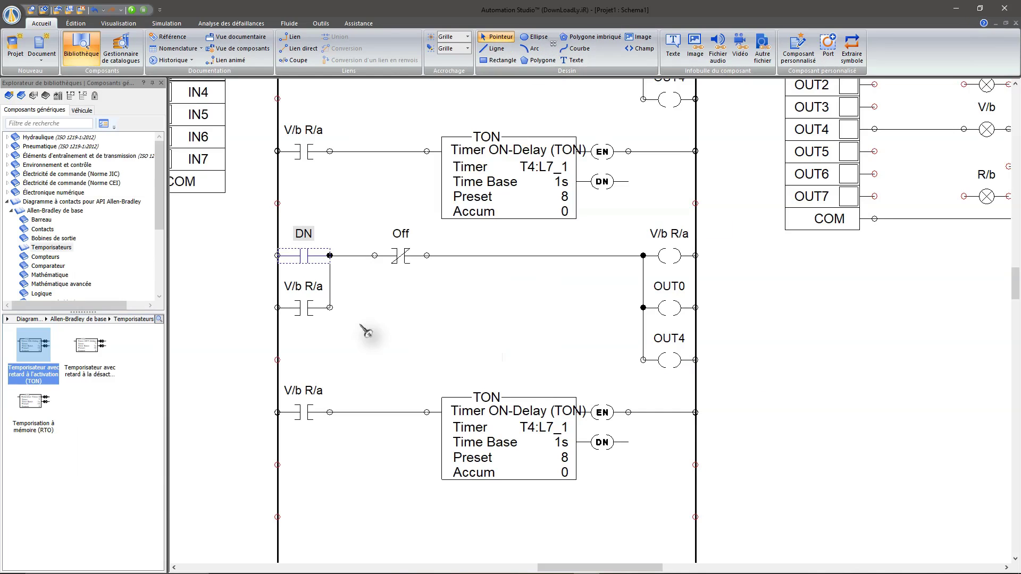
Step: Rename the simulation variable of the copied rung's V/b R/a output coil to O/b R/a
double_click(671, 255)
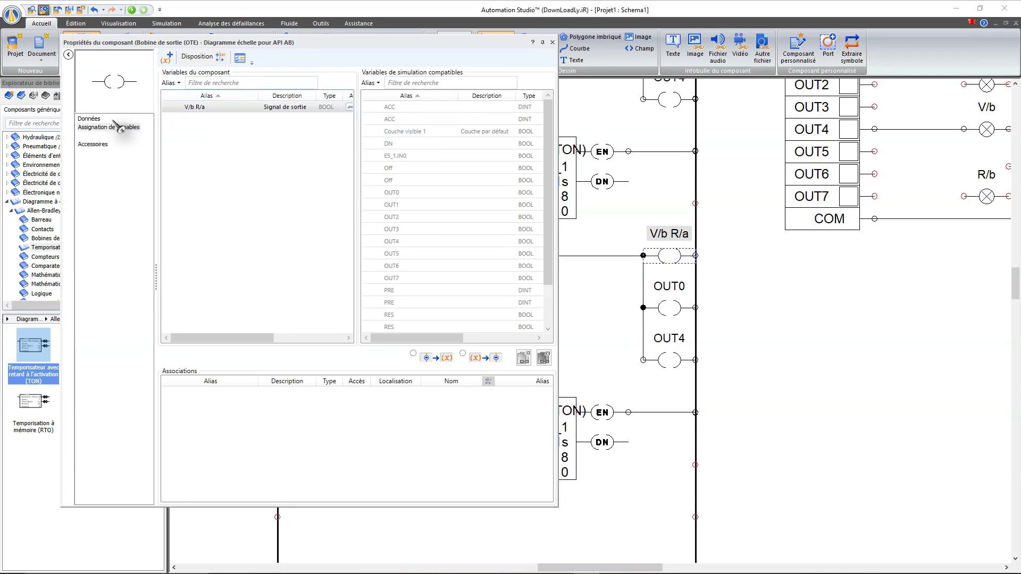
left_click(89, 119)
left_click(223, 125)
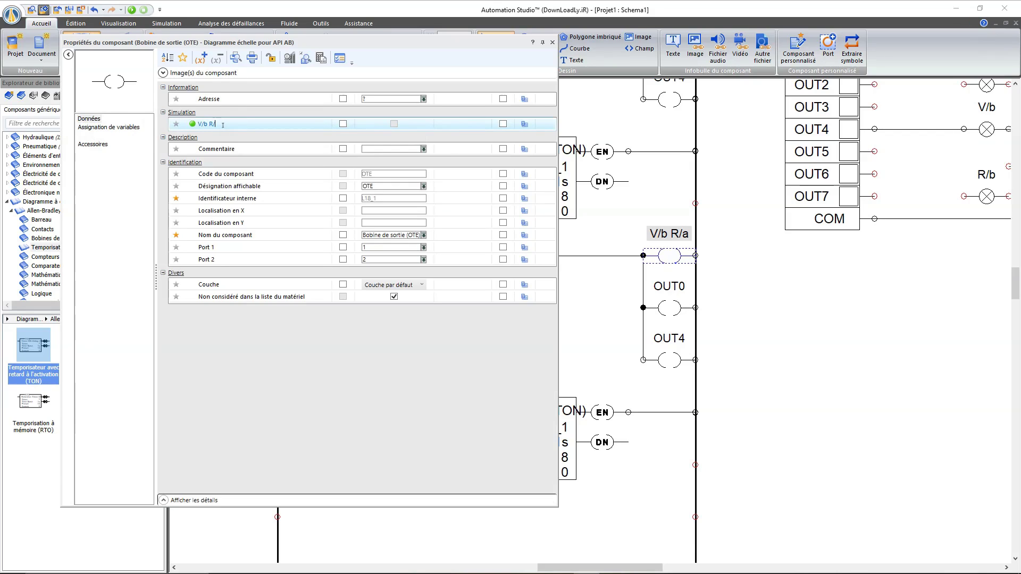
key("BackSpace")
key("BackSpace")
key("BackSpace")
key("BackSpace")
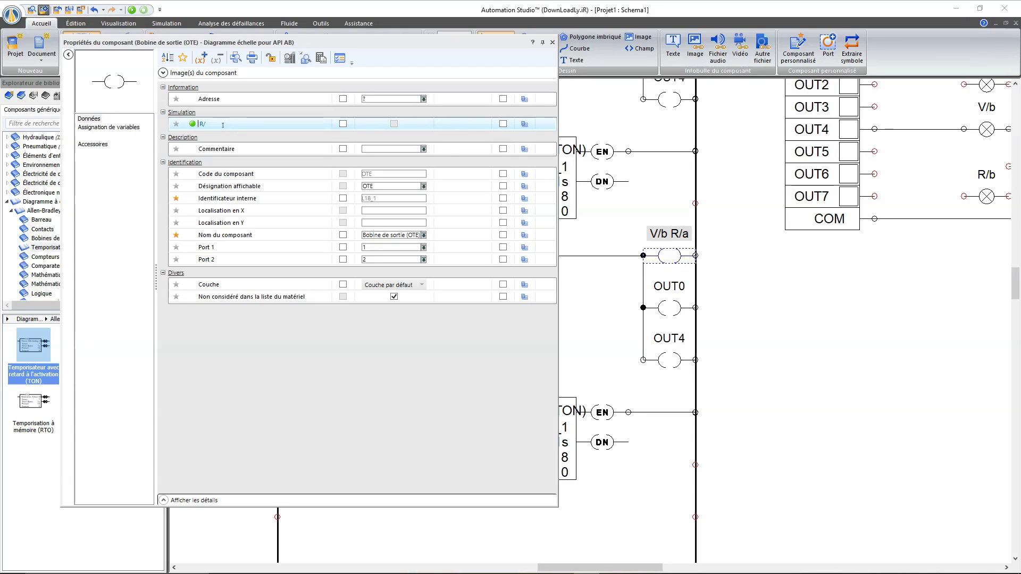
type("O/b")
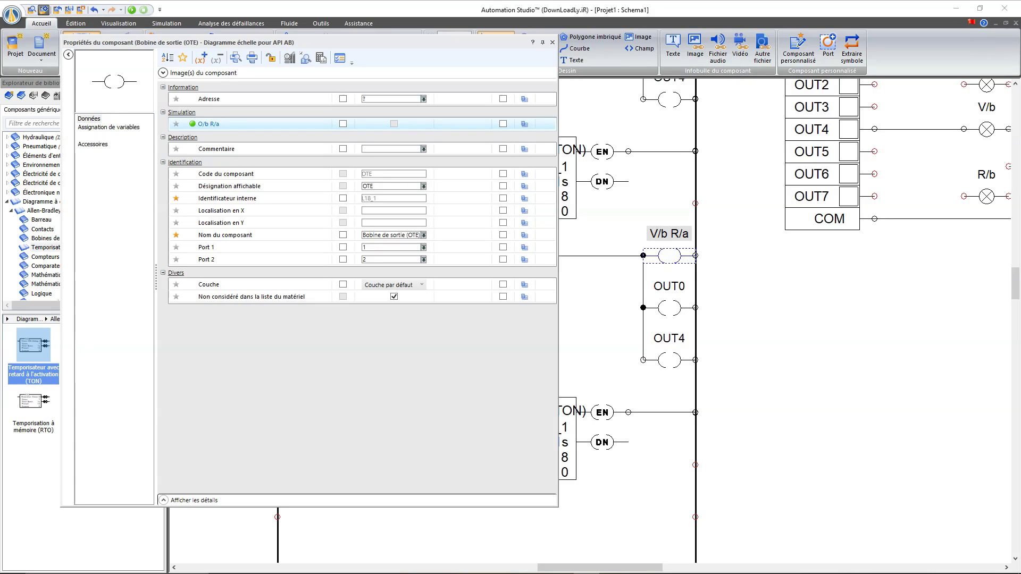
key("Return")
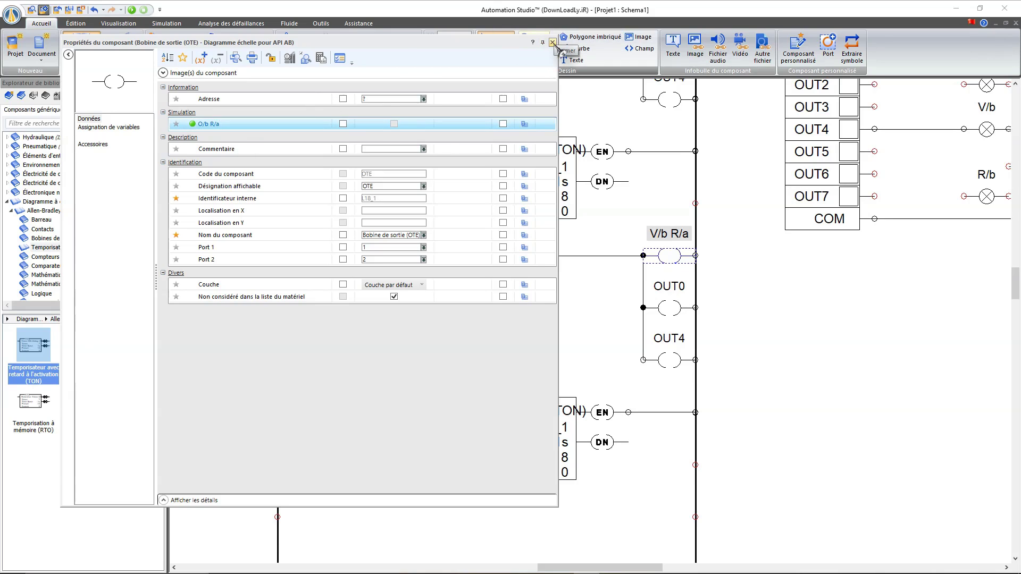
left_click(553, 43)
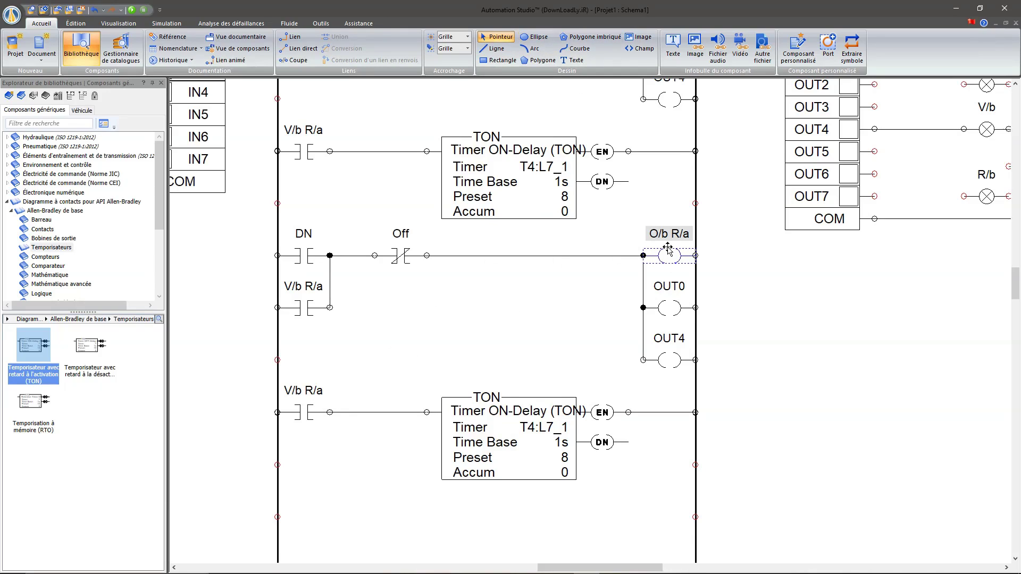
Step: Assign the O/b R/a variable to the parallel V/b R/a contact under the DN contact
double_click(305, 307)
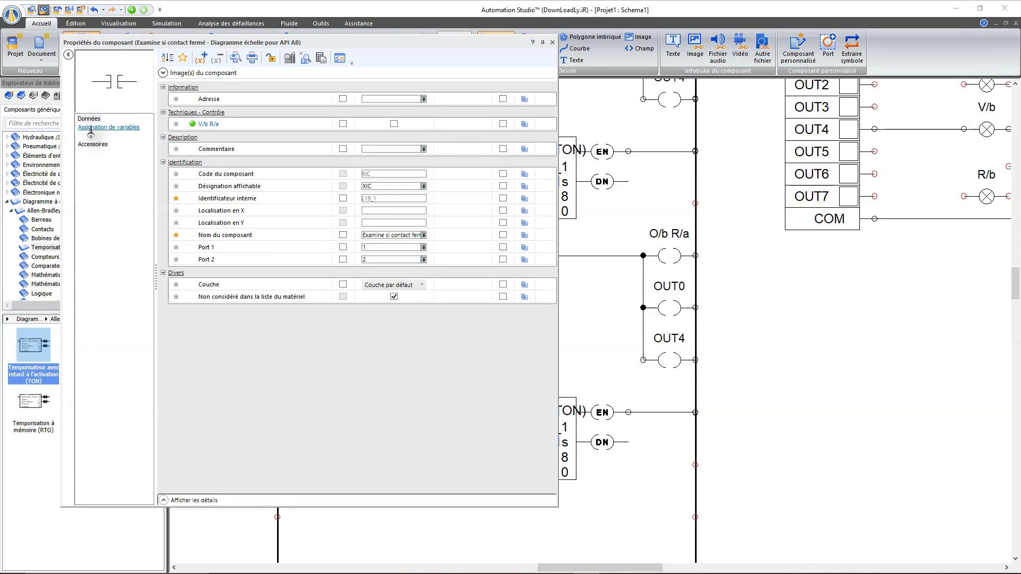
left_click(89, 121)
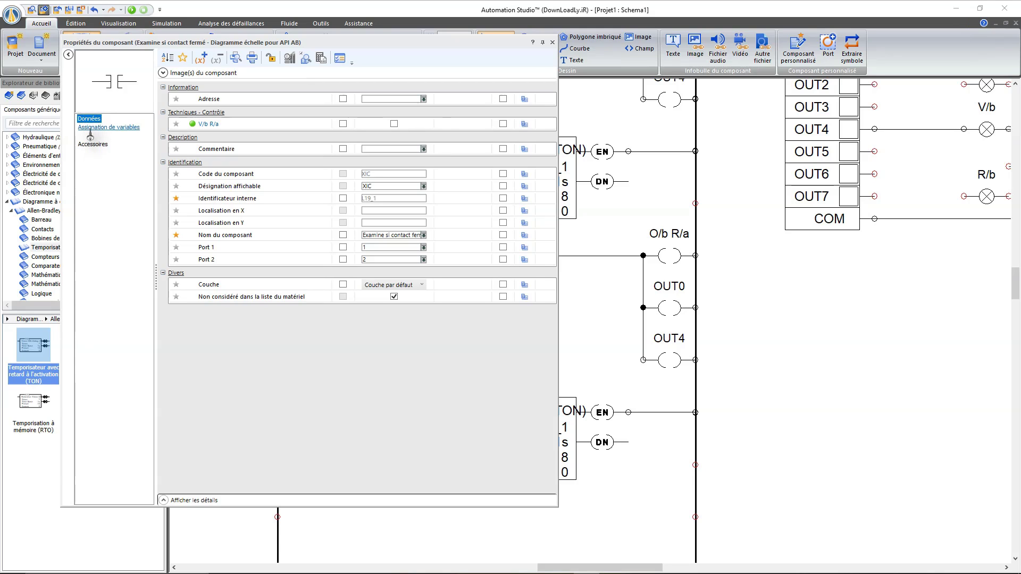
left_click(89, 129)
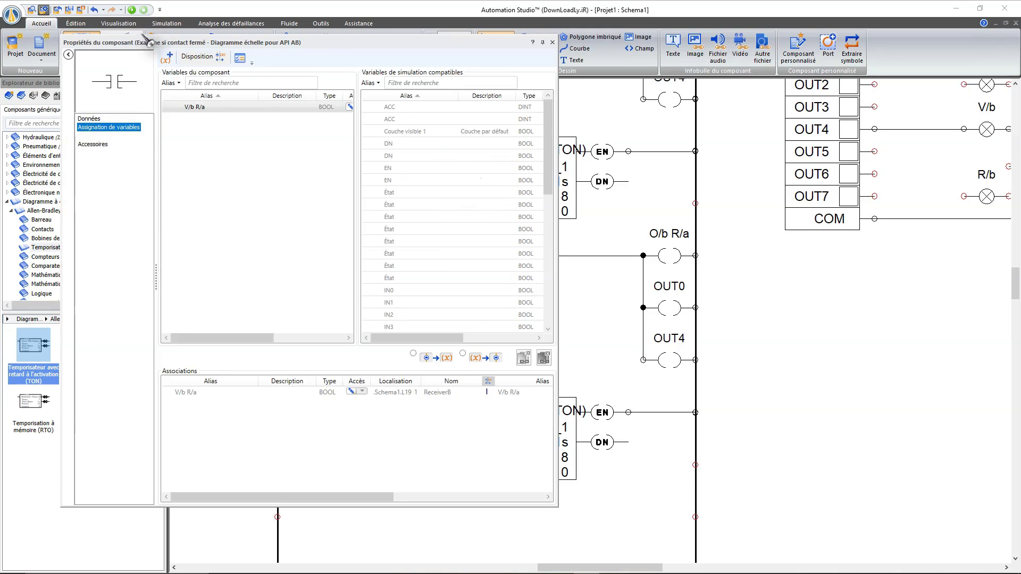
left_click_drag(142, 48, 403, 67)
scroll(645, 285, "down", 3)
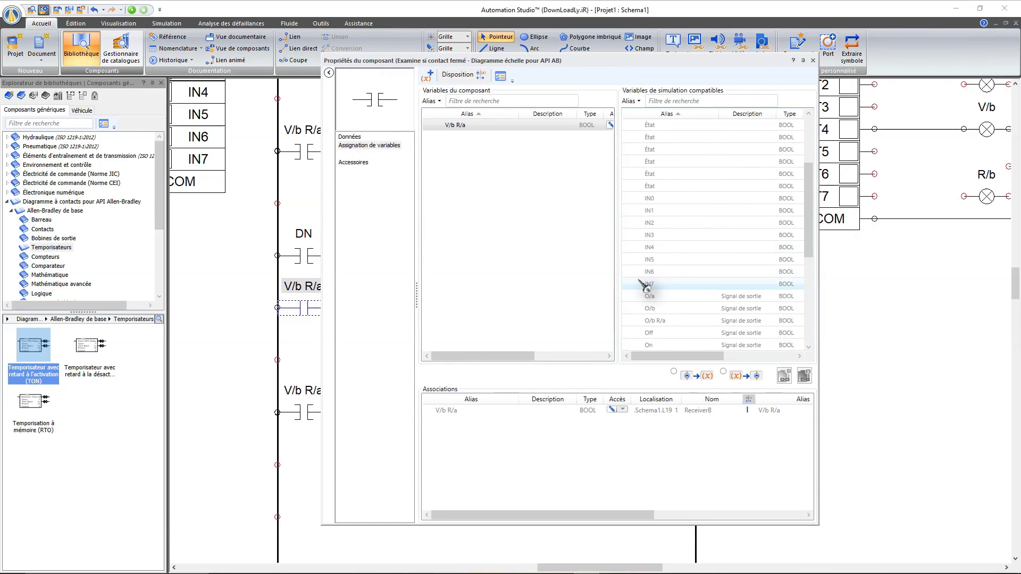
scroll(646, 286, "down", 5)
left_click(665, 138)
left_click(723, 372)
left_click(784, 375)
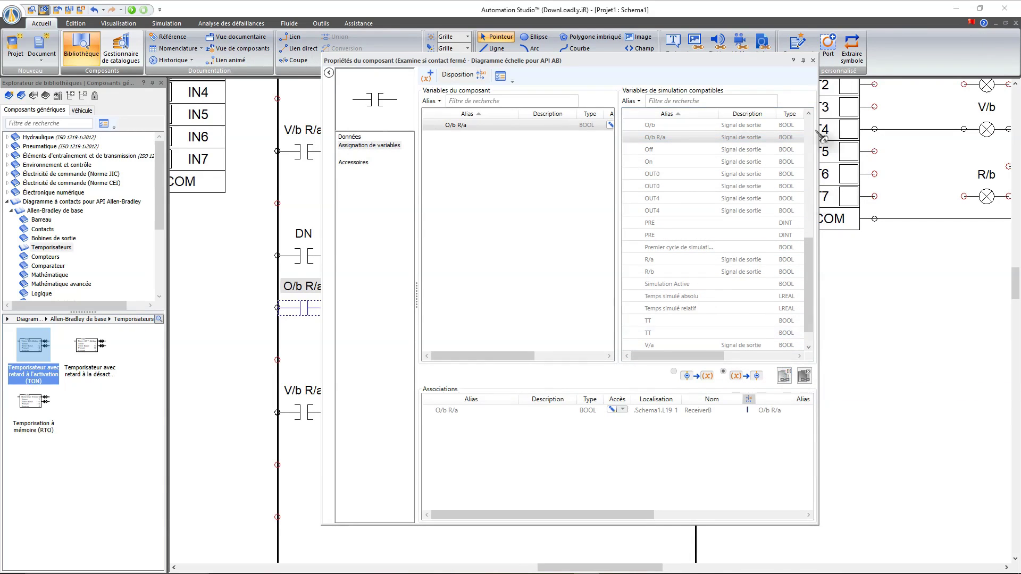
left_click(813, 60)
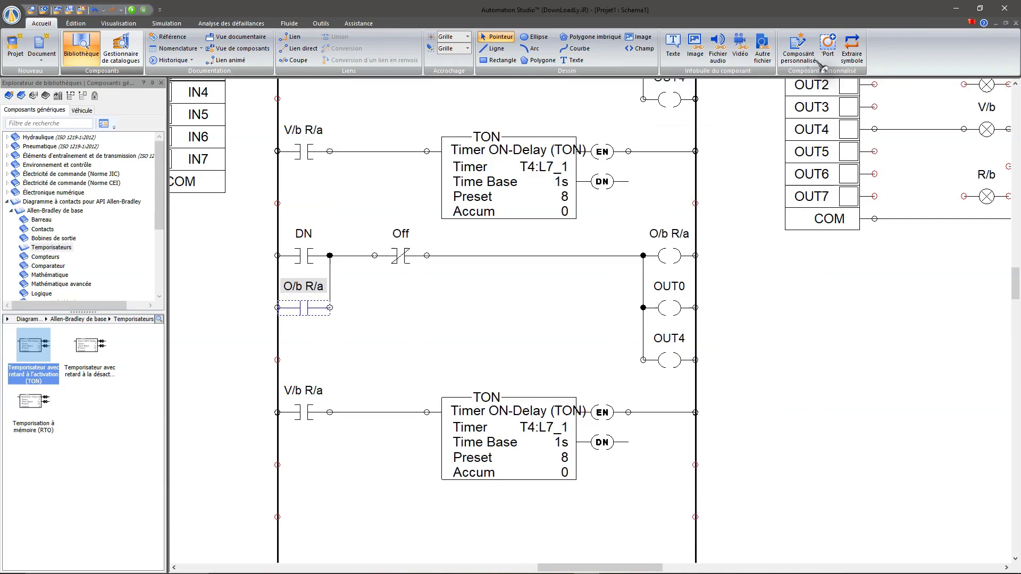
Step: Replace the V/b R/a contact before the copied TON timer with a copy of the O/b R/a contact
left_click(303, 412)
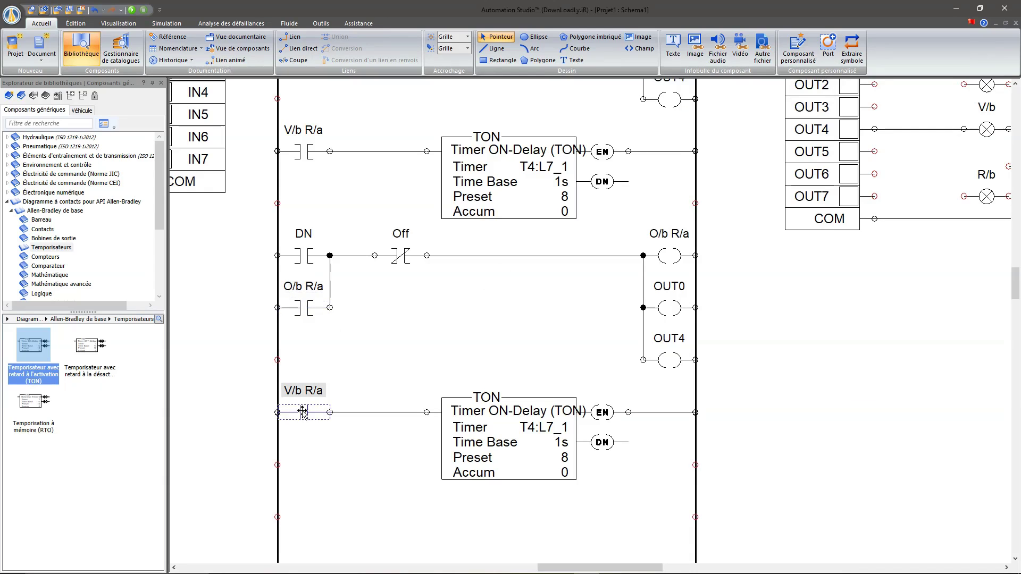
key("Delete")
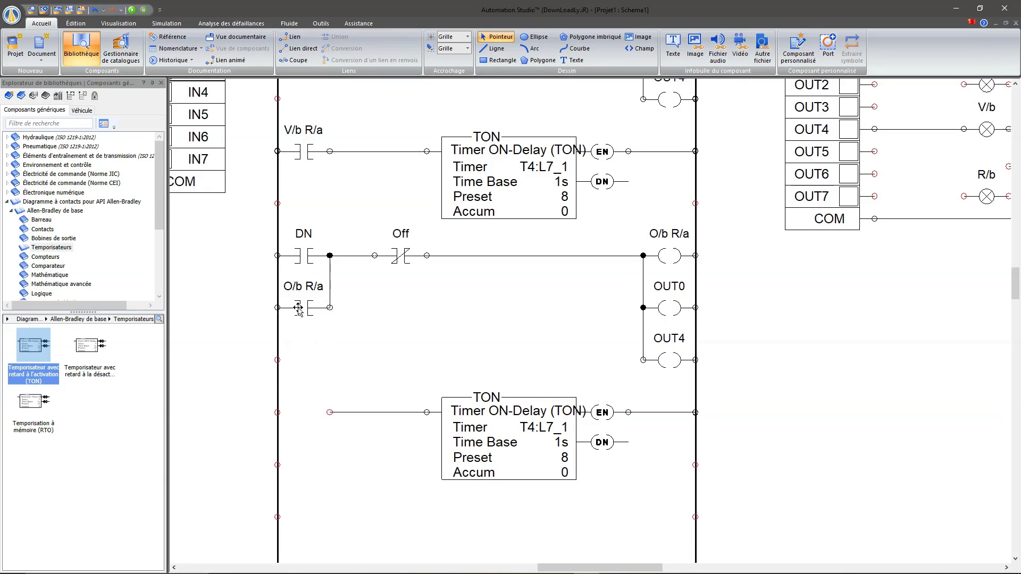
left_click(300, 309)
left_click_drag(299, 309, 299, 413)
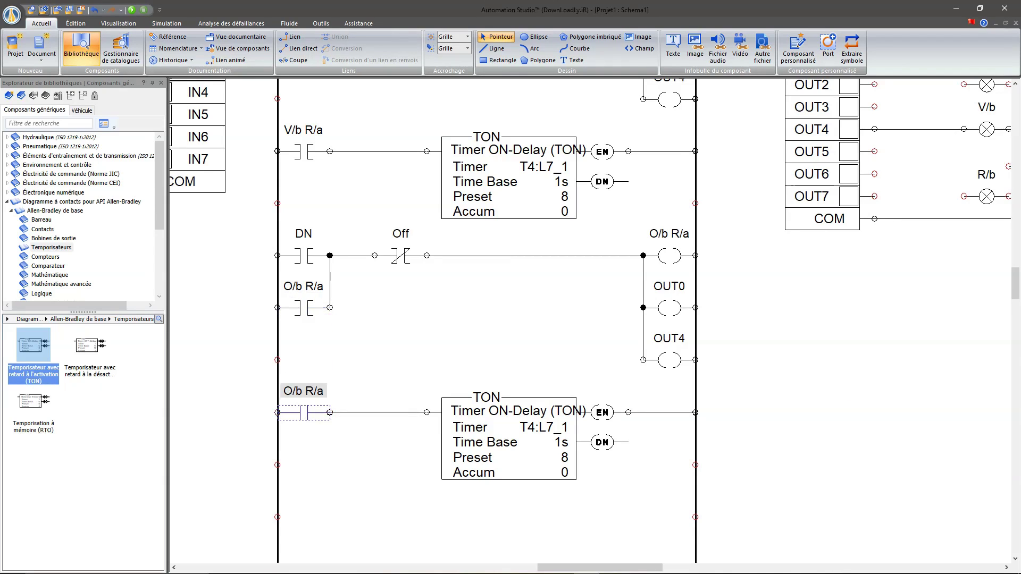
left_click(319, 479)
Step: Move lamp O/a aside, place lamp O/b in line with OUT2, and wire it between OUT2 and the 24V line
scroll(515, 426, "down", 1)
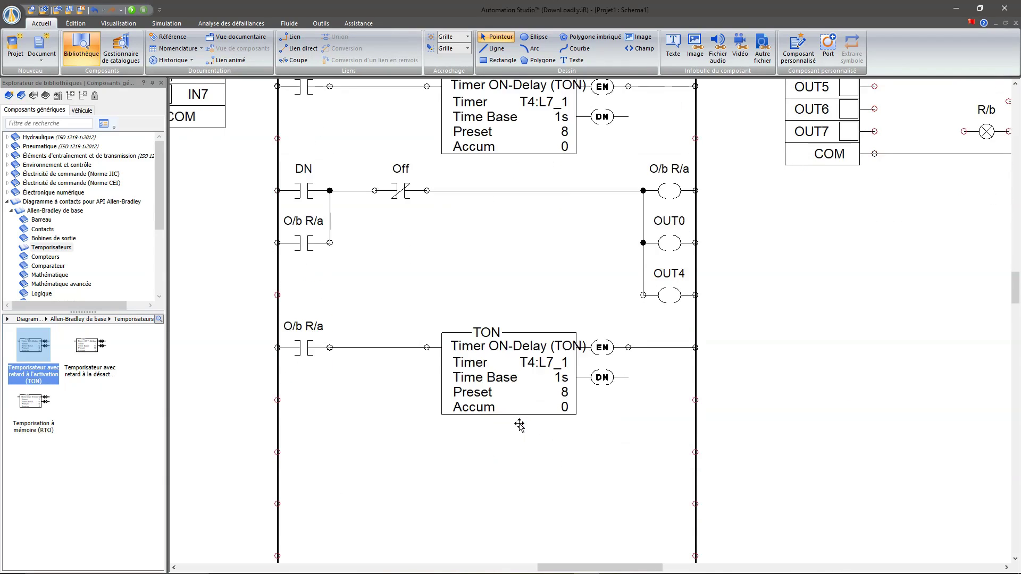
scroll(519, 426, "up", 3)
left_click_drag(568, 568, 609, 569)
scroll(601, 481, "up", 1)
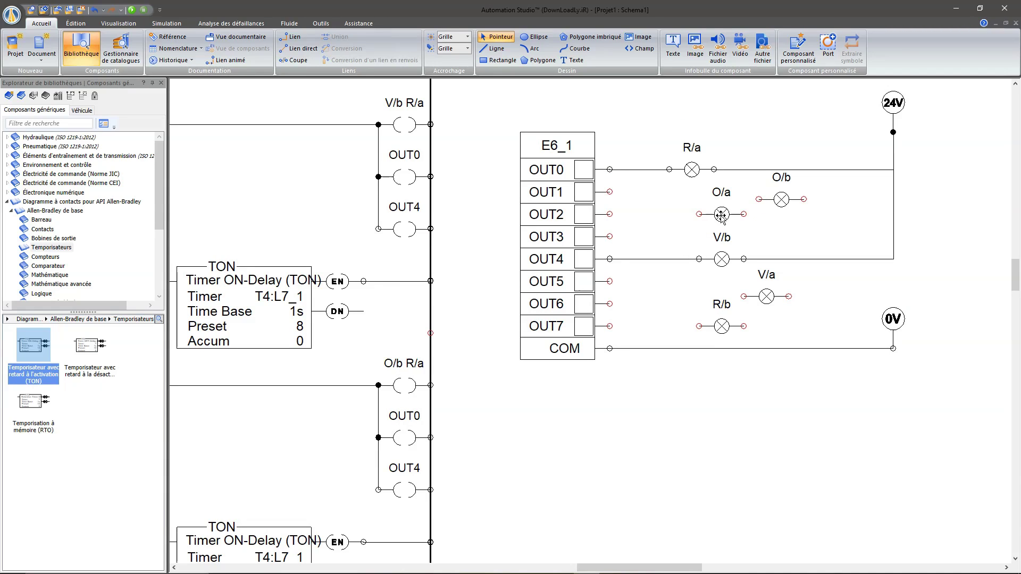
mouse_move(728, 217)
left_mouse_down()
mouse_move(773, 230)
mouse_move(781, 201)
mouse_move(670, 216)
left_mouse_up()
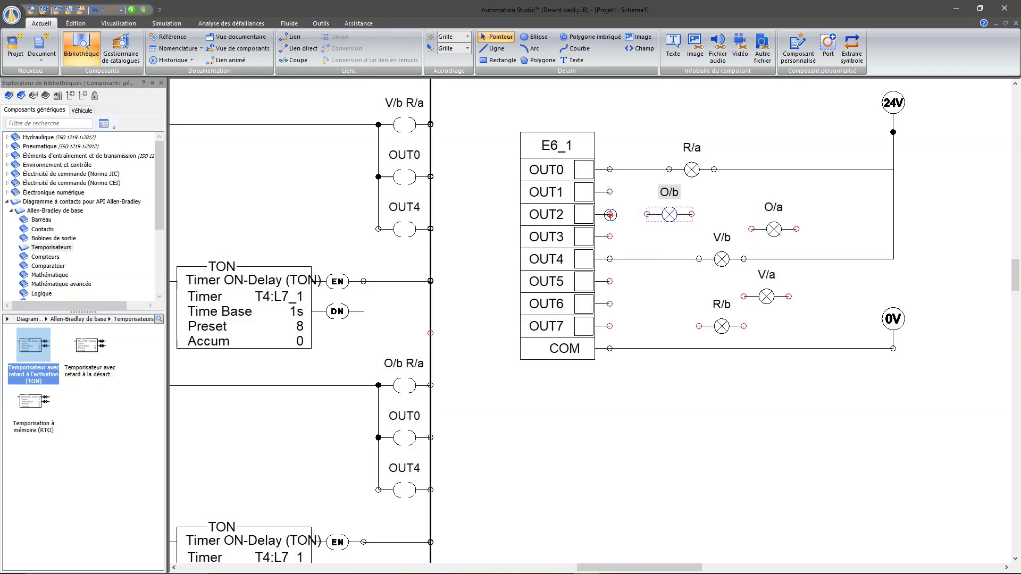
left_click(646, 214)
left_click(691, 214)
left_click(894, 214)
left_click(893, 136)
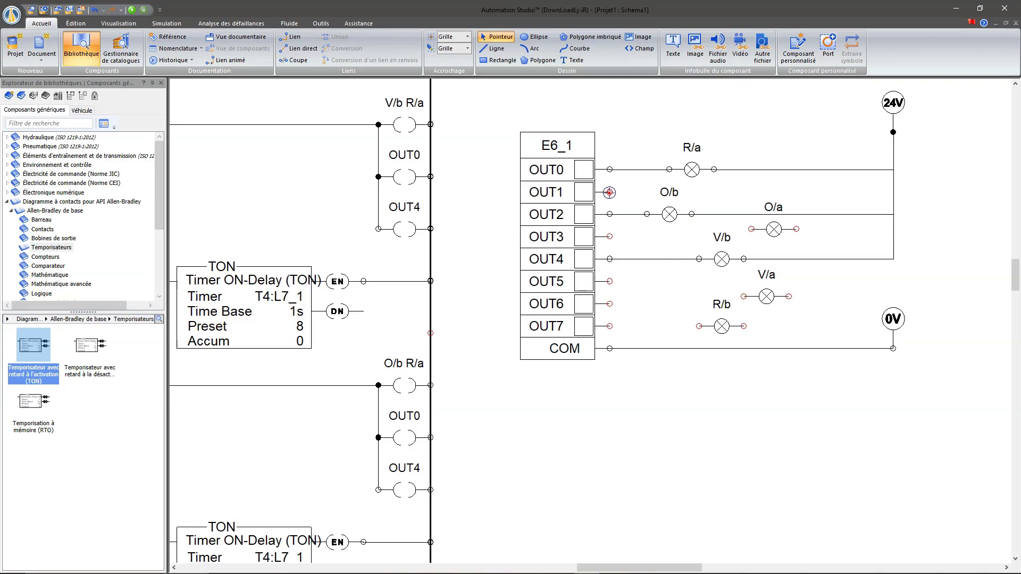
Step: Link output OUT1 to OUT0 on card E6_1 and shift lamp O/a slightly clear of the OUT2 wire
left_click_drag(610, 192, 610, 169)
left_click_drag(774, 228, 789, 245)
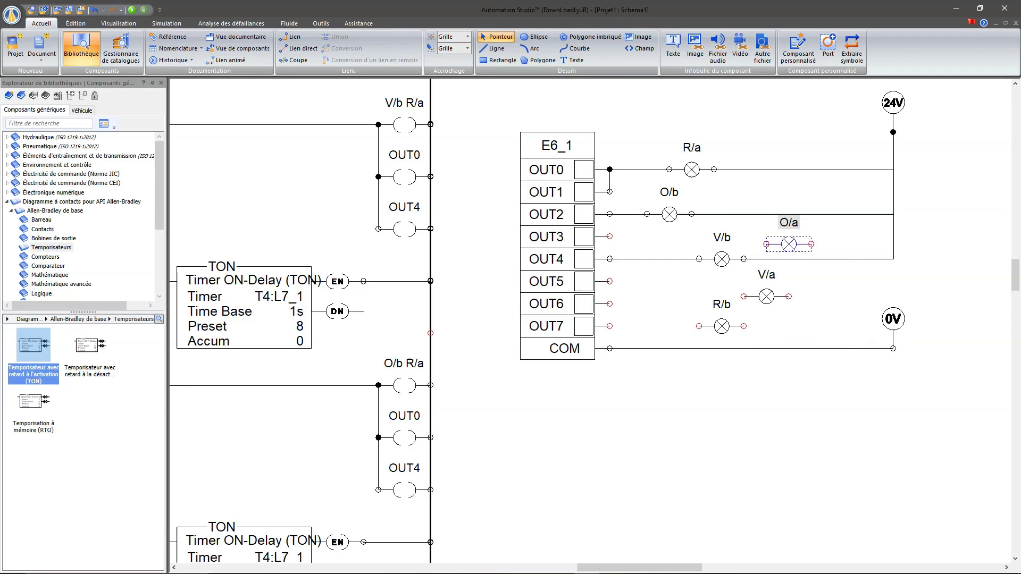
left_click(815, 322)
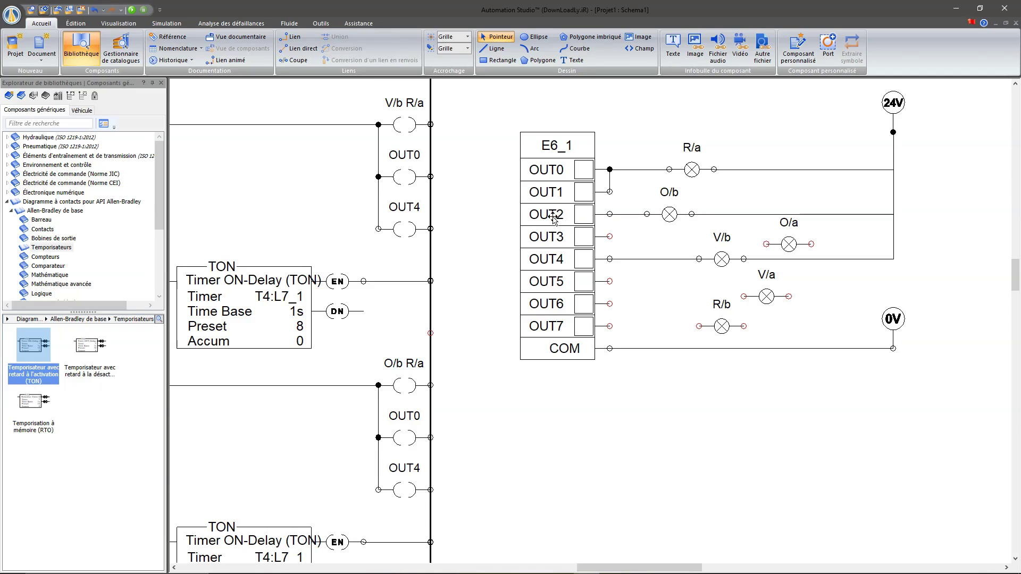
Step: Assign the OUT2 variable to the OUT0 coil below the O/b R/a coil on the copied rung
scroll(489, 343, "down", 3)
double_click(399, 343)
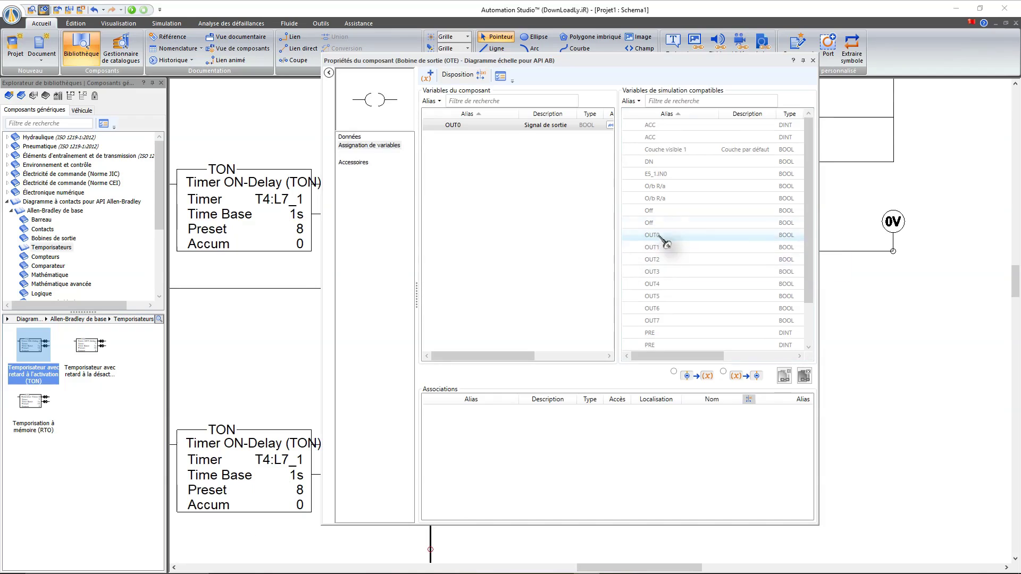
left_click(656, 259)
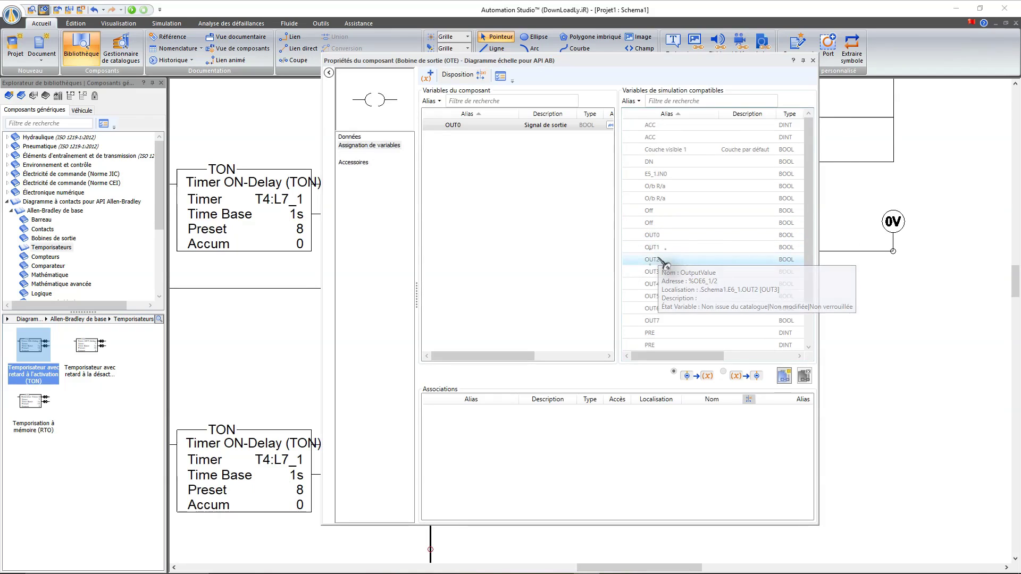
left_click(784, 376)
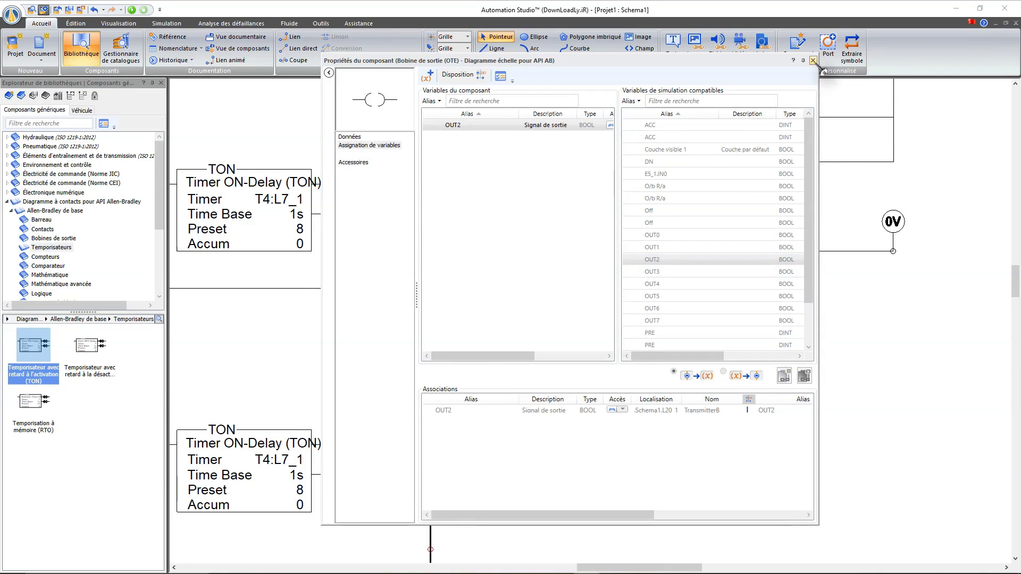
Step: Assign the OUT1 variable to the OUT4 coil below the OUT2 coil on the O/b R/a rung
left_click(813, 60)
scroll(577, 235, "up", 1)
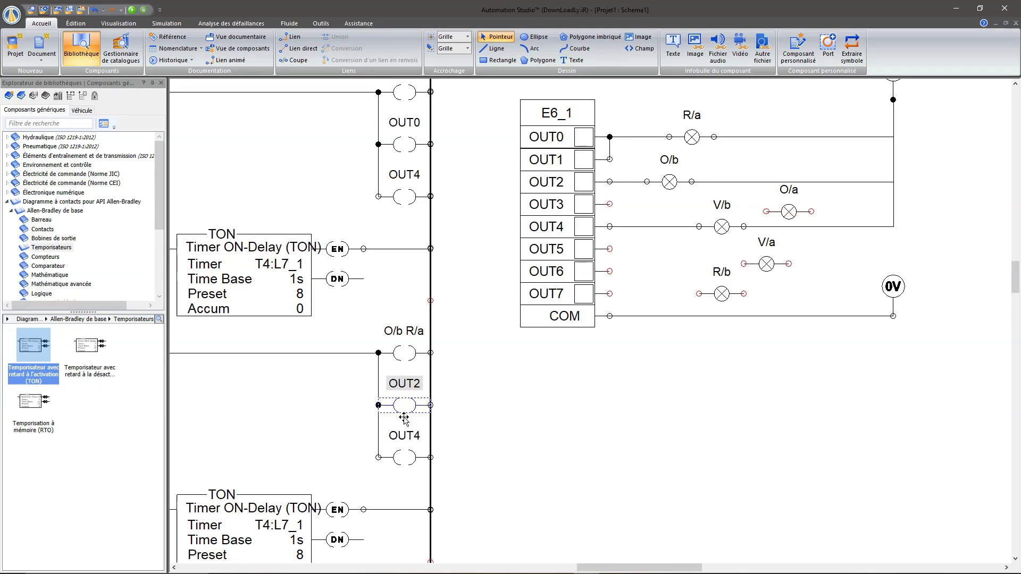
left_click(405, 457)
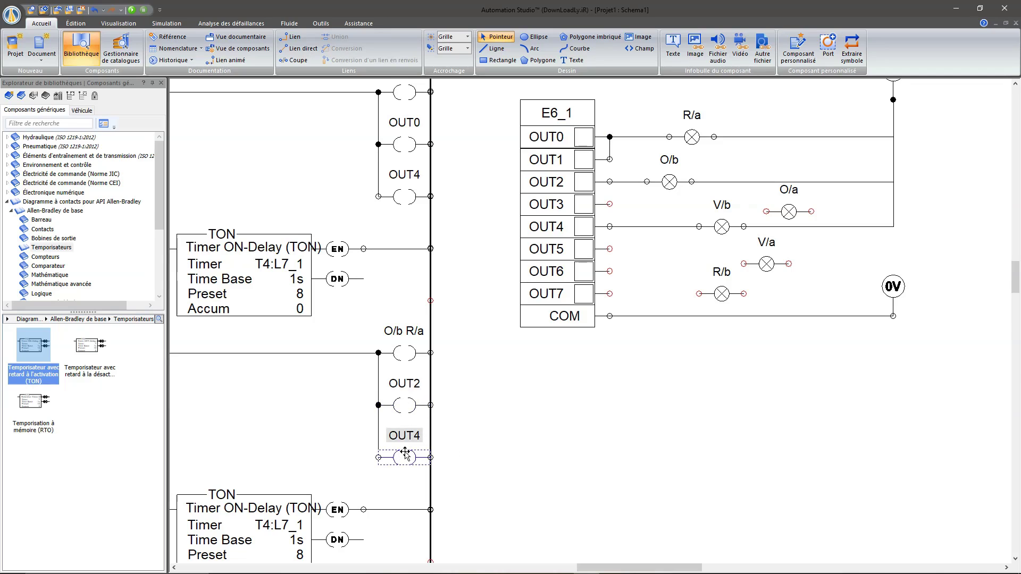
double_click(405, 457)
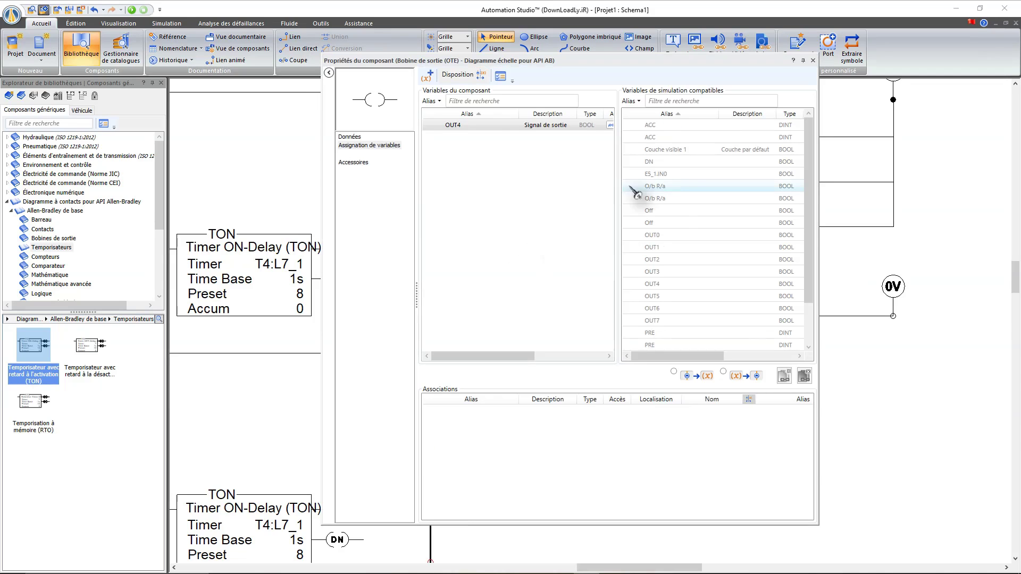
left_click(675, 248)
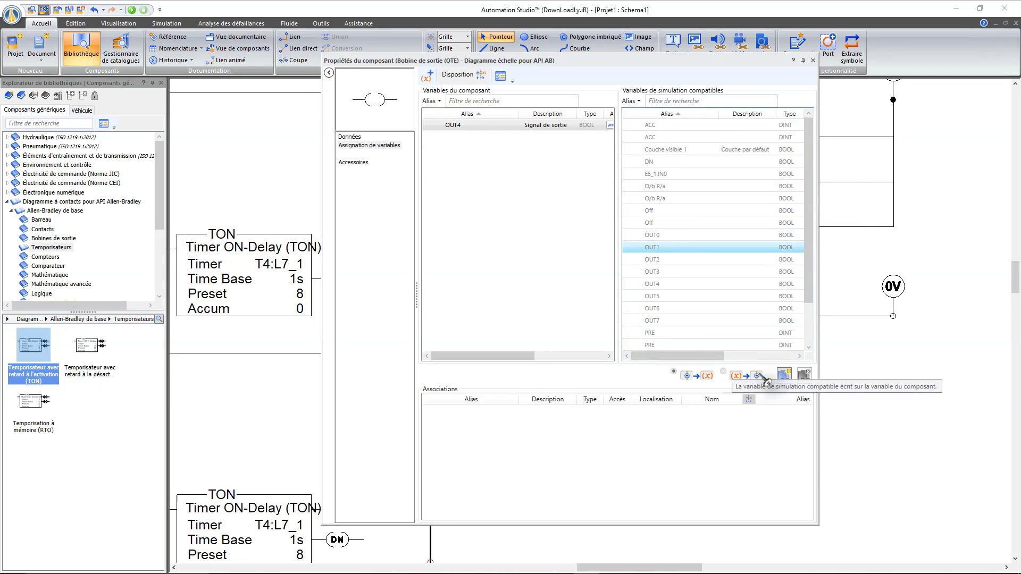
left_click(792, 376)
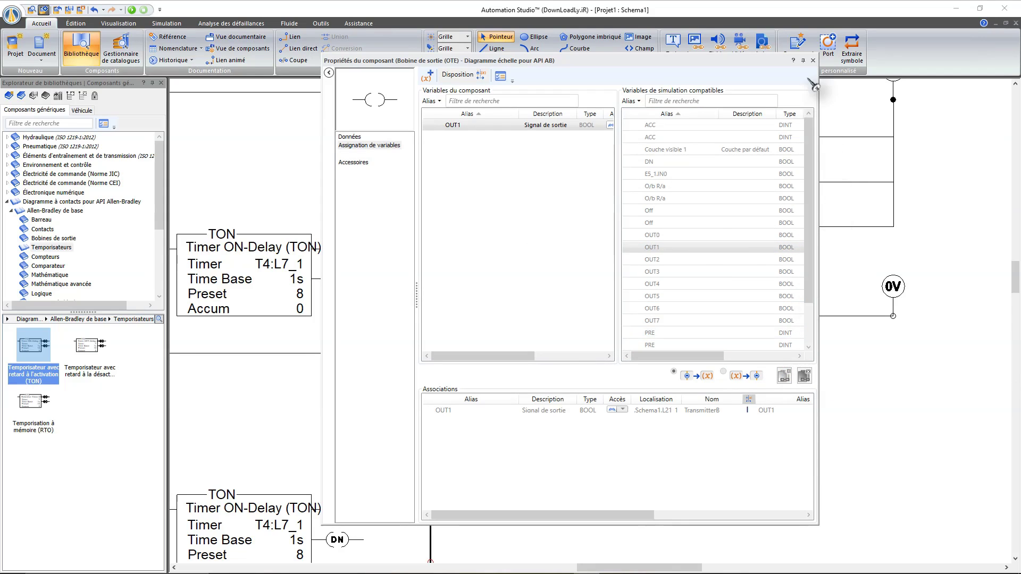
left_click(814, 60)
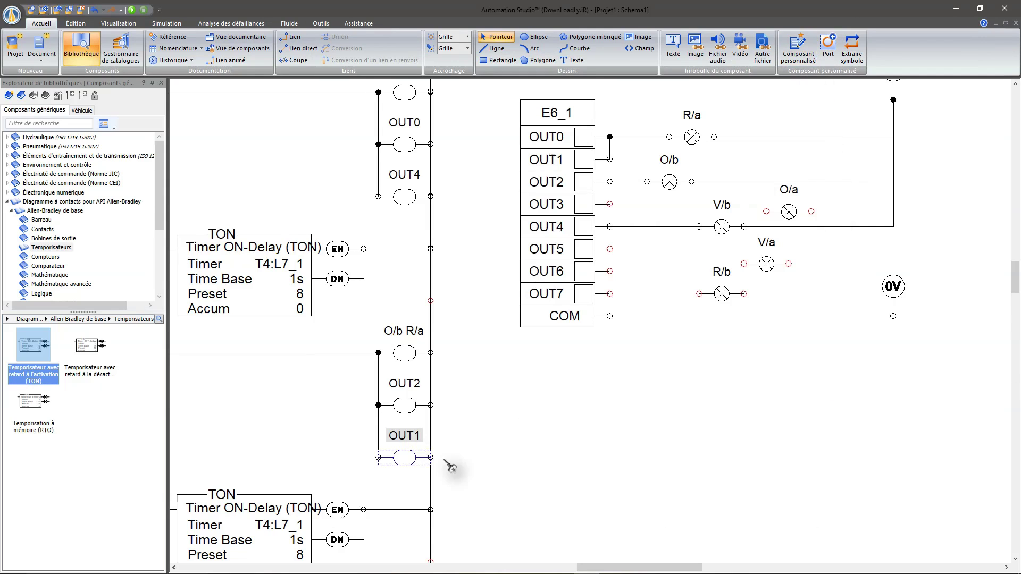
Step: Insert an Examine si contact ouvert contact on the first rung between the Off contact and the V/b R/a coil
scroll(519, 457, "down", 1)
scroll(515, 454, "down", 2)
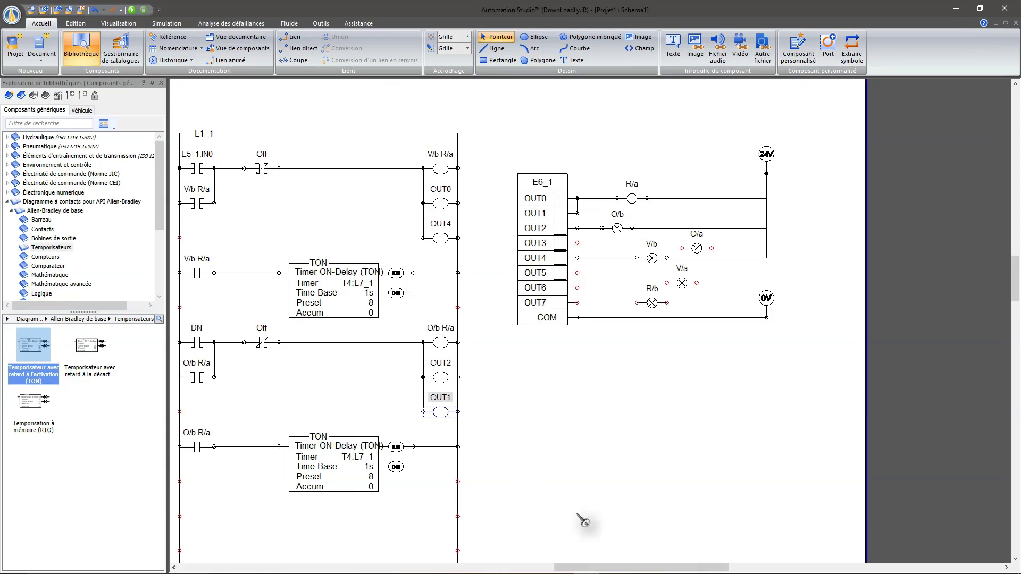
left_click_drag(653, 567, 606, 567)
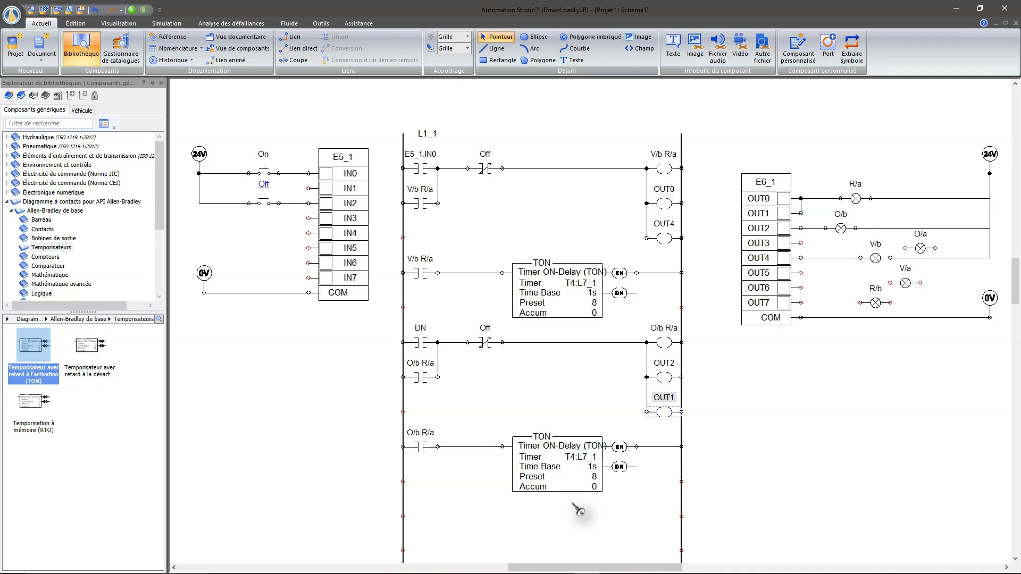
scroll(579, 511, "down", 1)
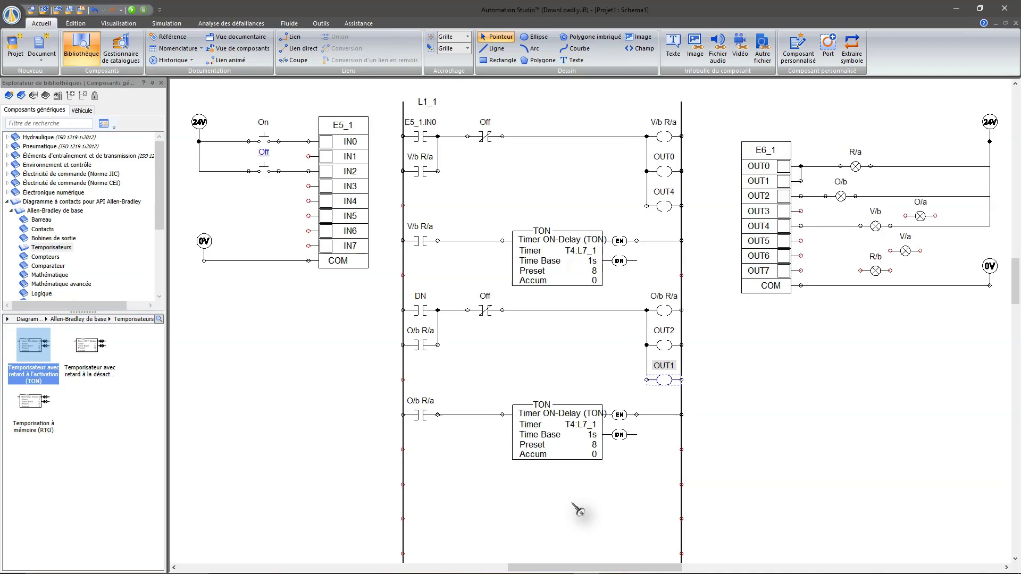
scroll(579, 511, "down", 1)
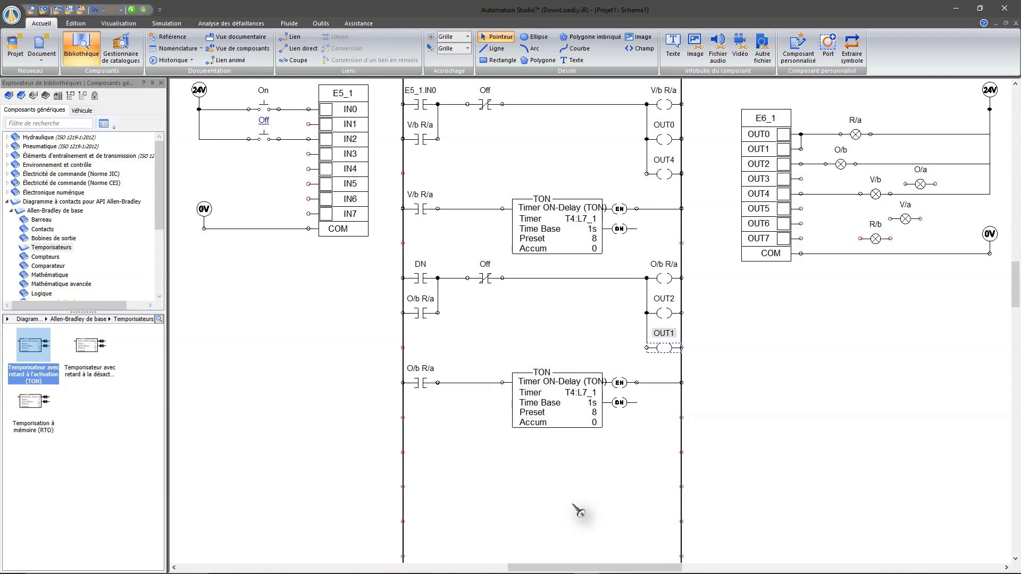
scroll(585, 553, "up", 2)
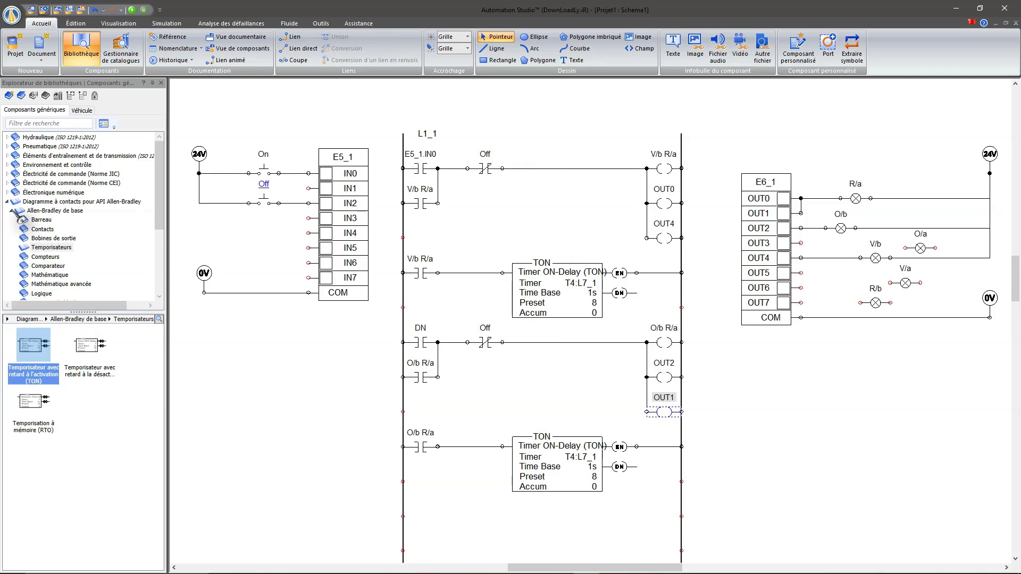
left_click(53, 201)
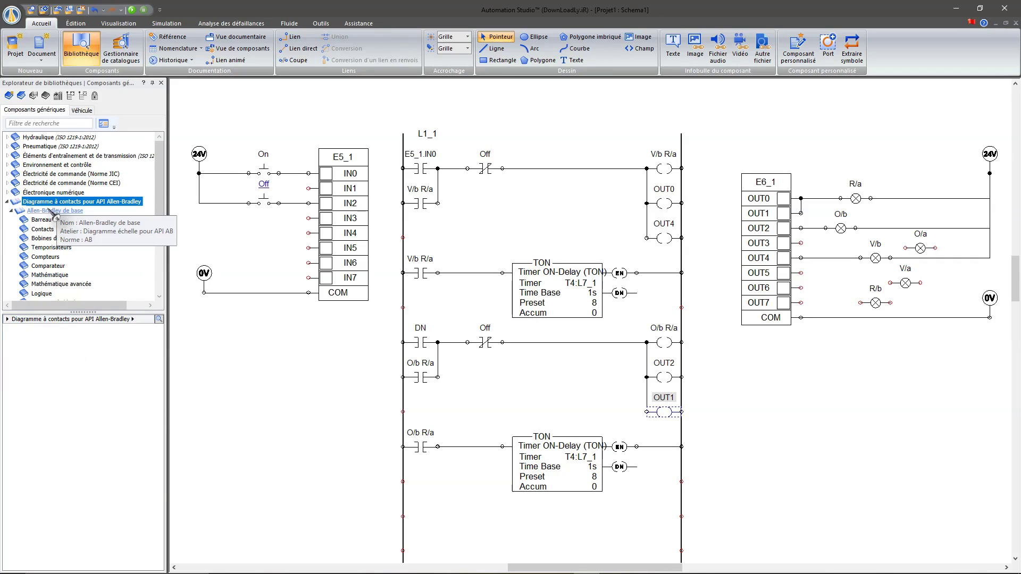
left_click(65, 212)
left_click(89, 358)
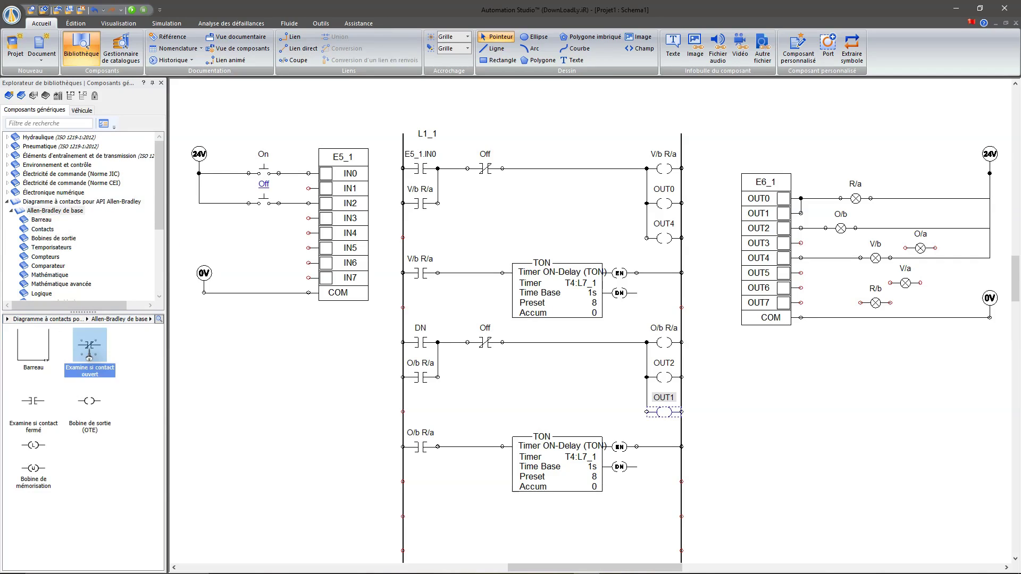
left_click_drag(88, 358, 580, 170)
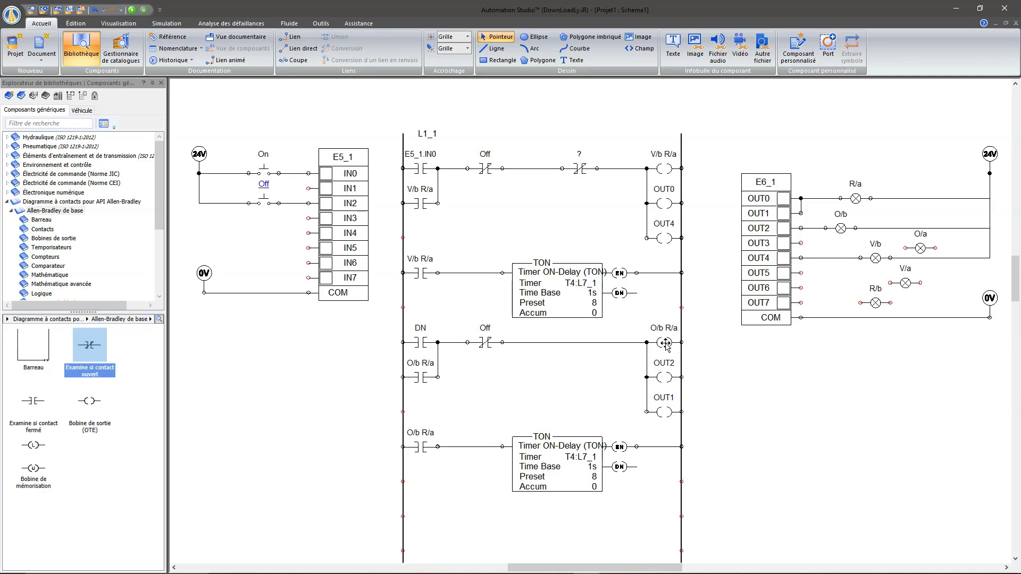
Step: Associate the new contact on the first rung with the O/b R/a output variable
double_click(579, 170)
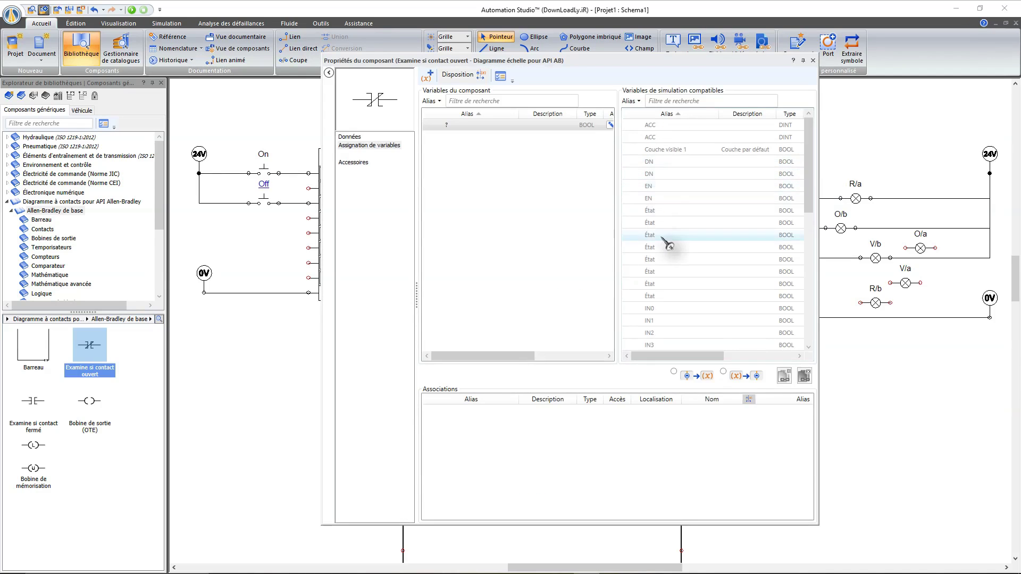
scroll(678, 298, "down", 3)
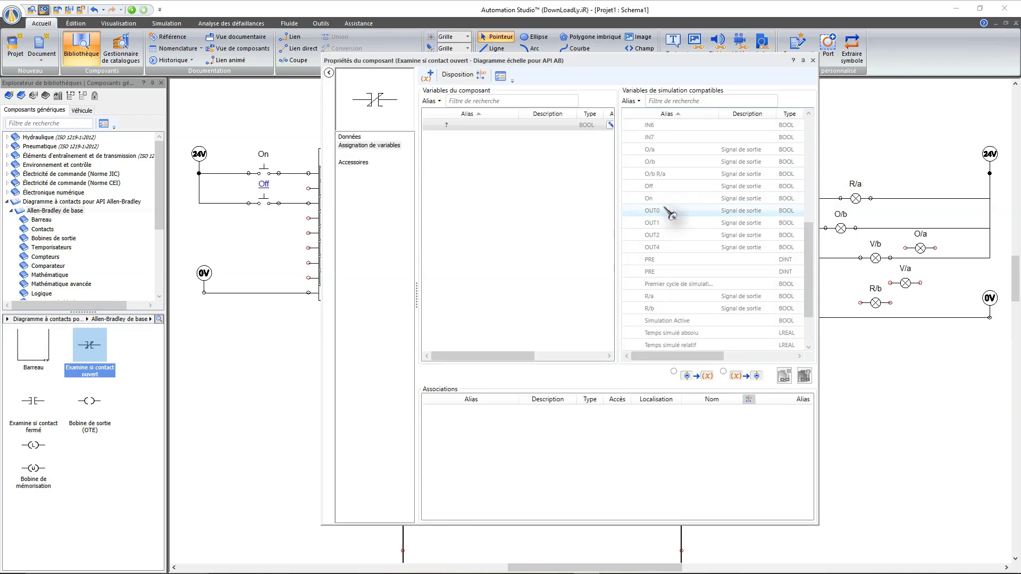
left_click_drag(667, 177, 668, 178)
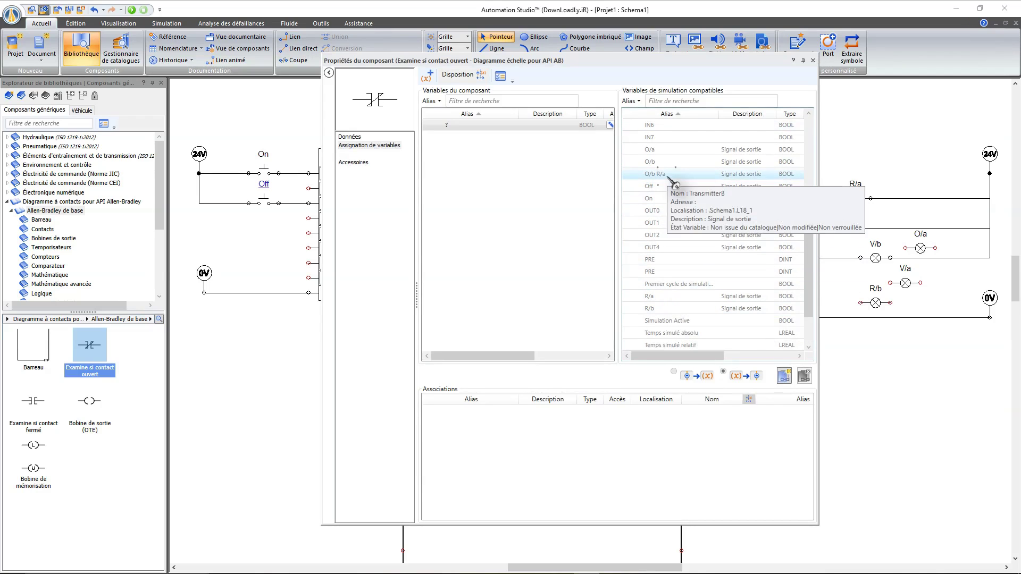
left_click(784, 376)
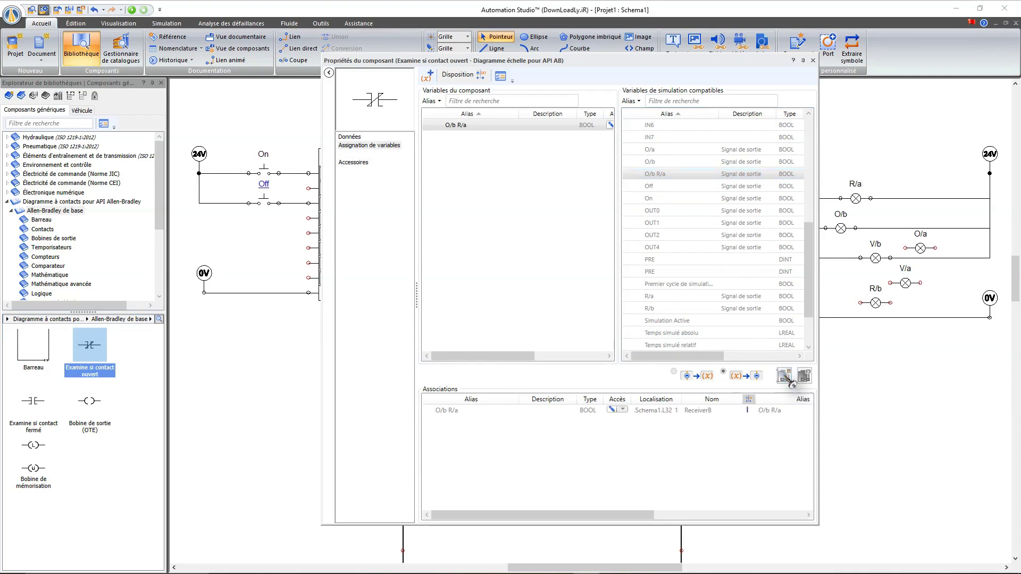
left_click(813, 60)
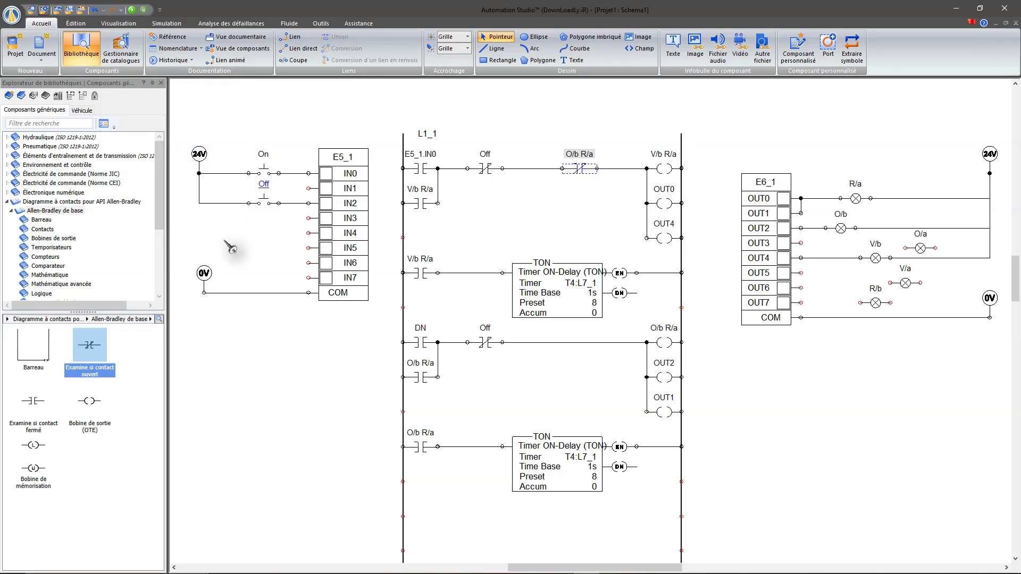
Step: Simulate the schematic, actuate the On pushbutton to run the light sequence, actuate the Off pushbutton, and stop the simulation
left_click(132, 10)
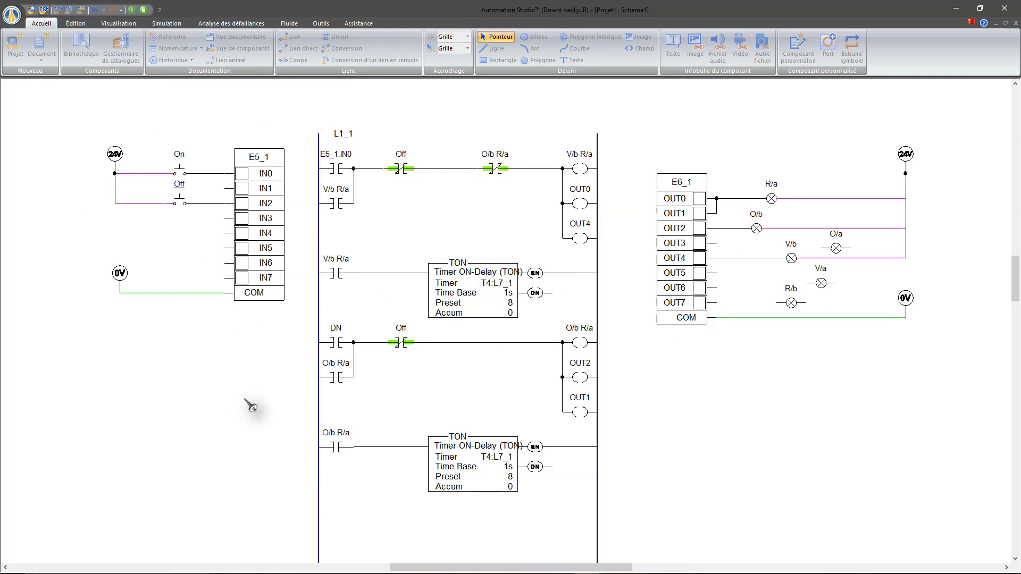
left_click(179, 173)
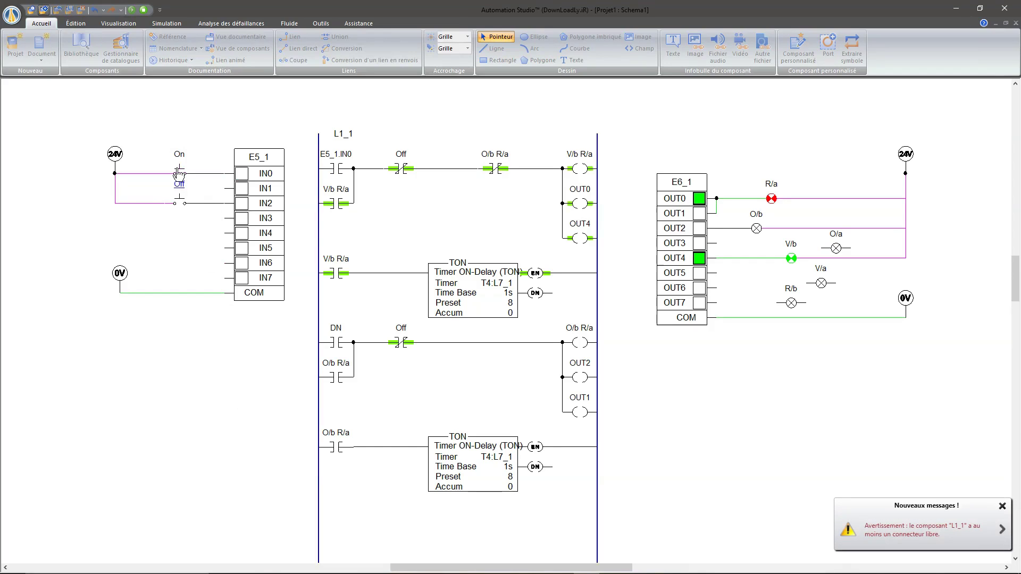
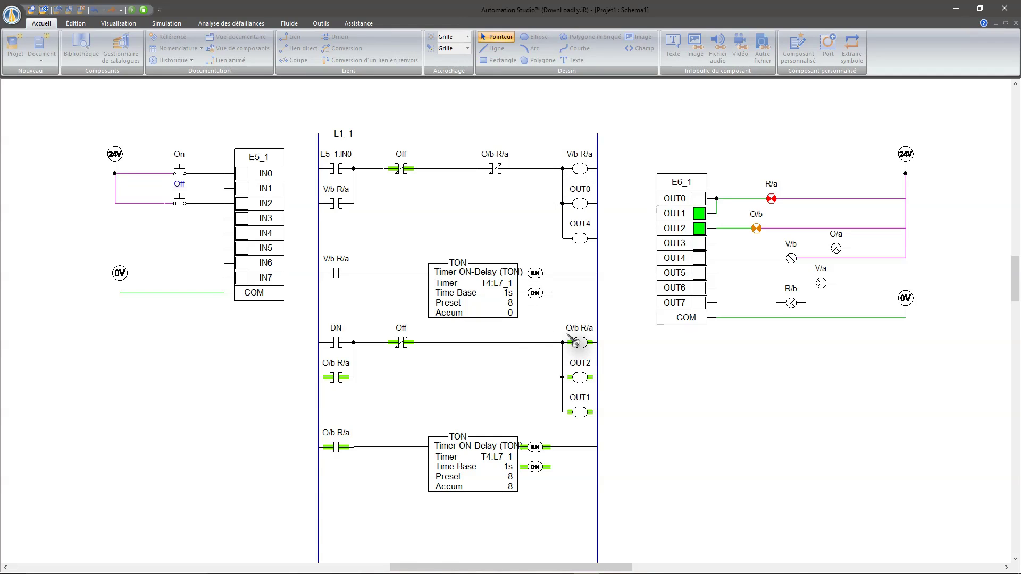
left_click(177, 204)
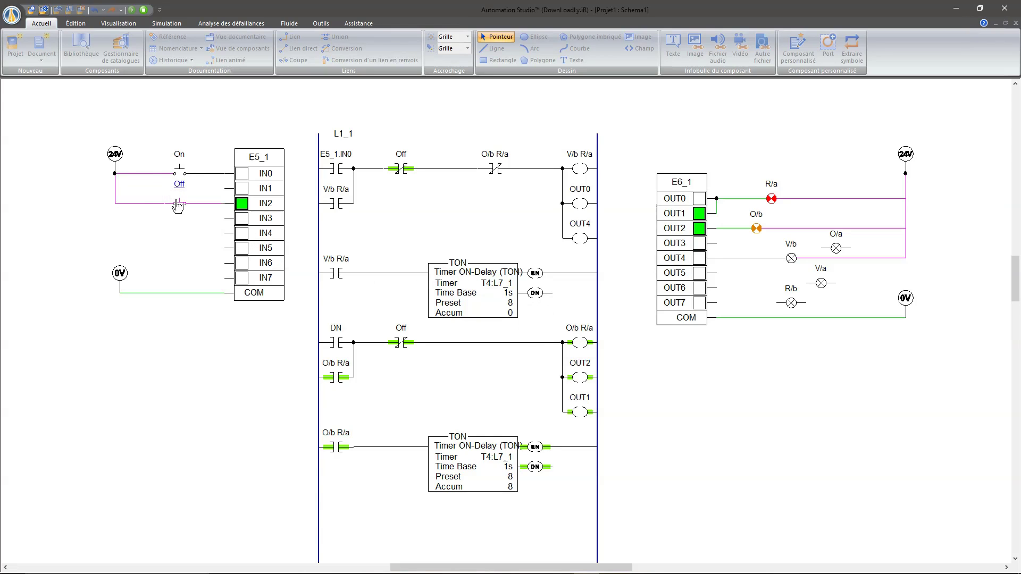
left_click(143, 9)
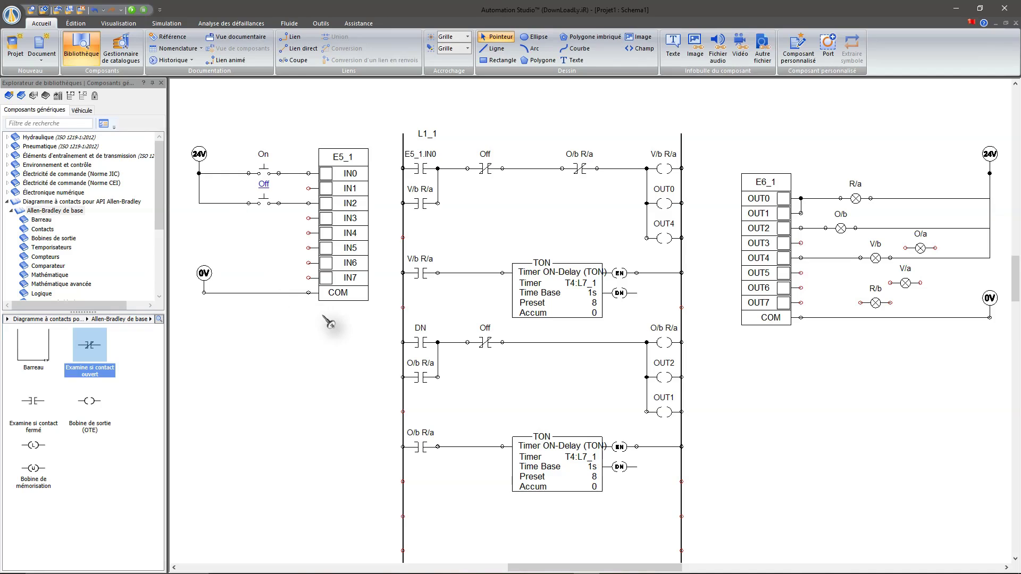
Step: Duplicate the O/b R/a coil rung and its TON timer rung directly below the originals on the ladder
scroll(342, 358, "down", 3)
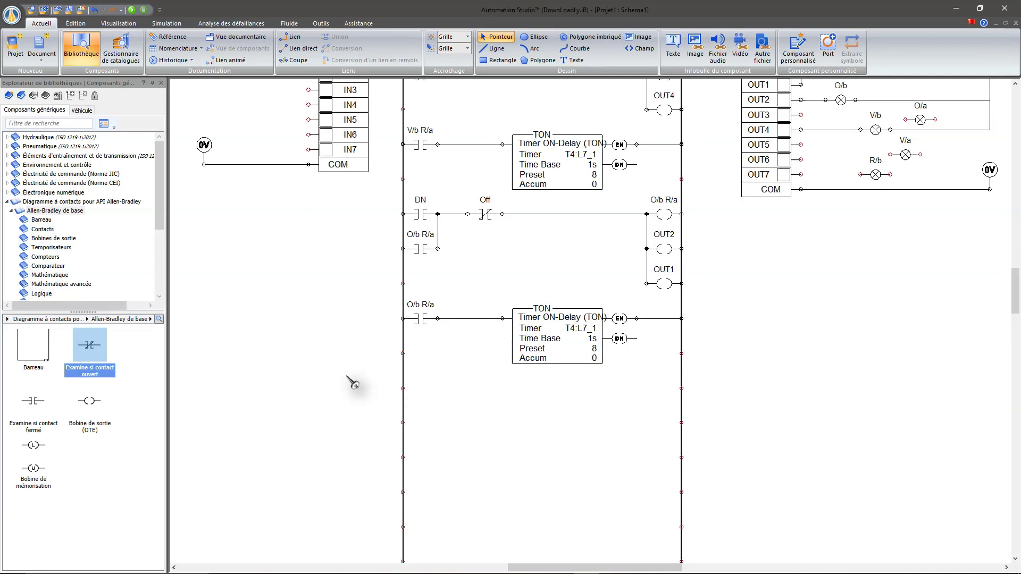
scroll(352, 383, "down", 4)
scroll(353, 383, "up", 2)
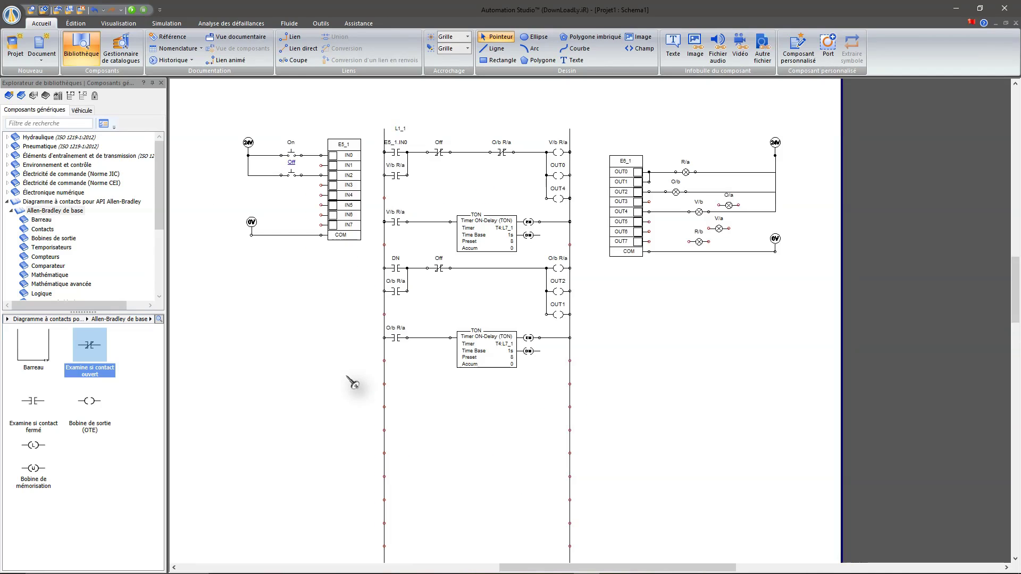
scroll(353, 382, "down", 1)
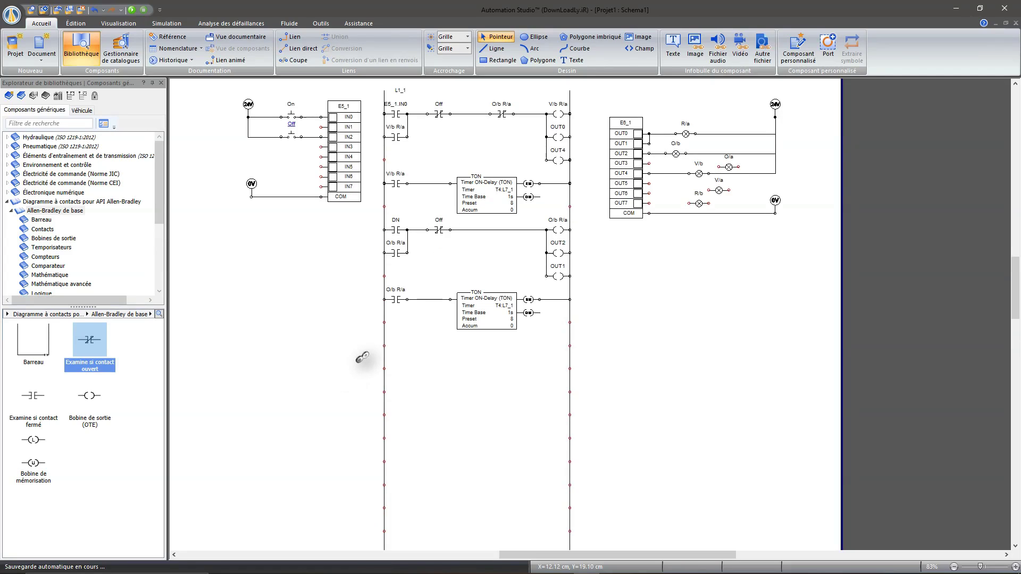
scroll(381, 257, "down", 3)
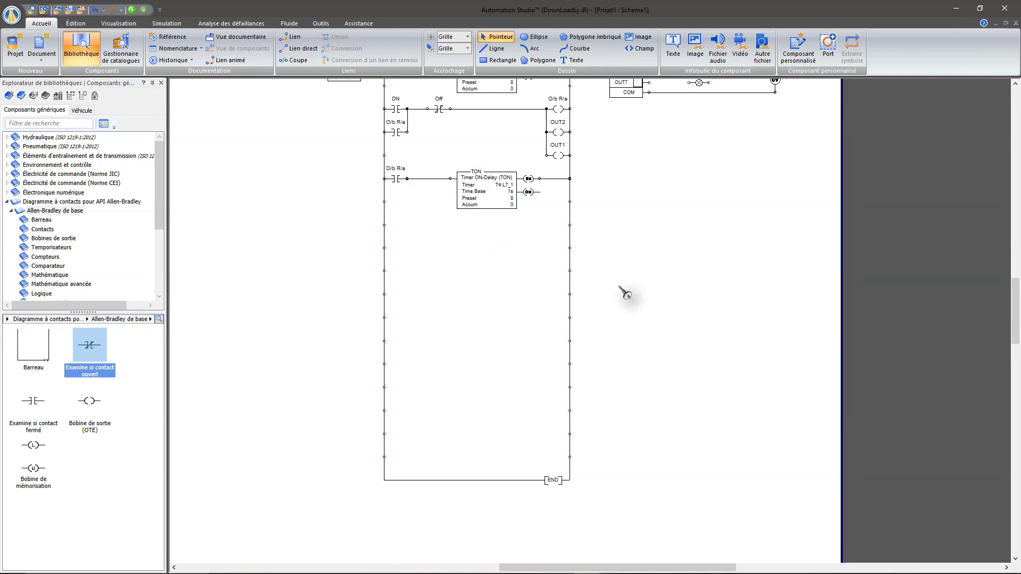
scroll(625, 293, "up", 2)
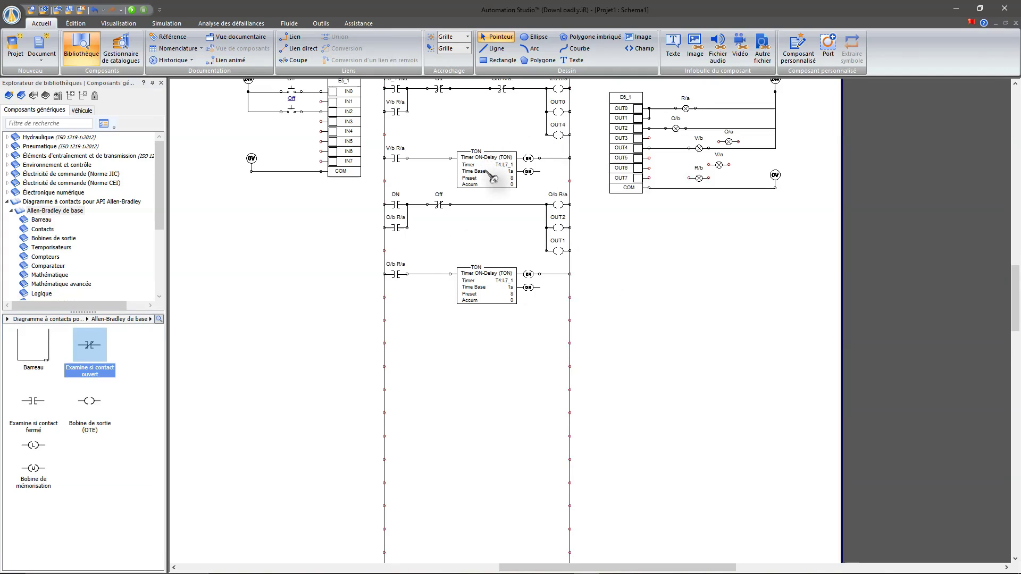
scroll(452, 205, "up", 2)
left_click_drag(367, 255, 622, 392)
scroll(622, 392, "down", 3)
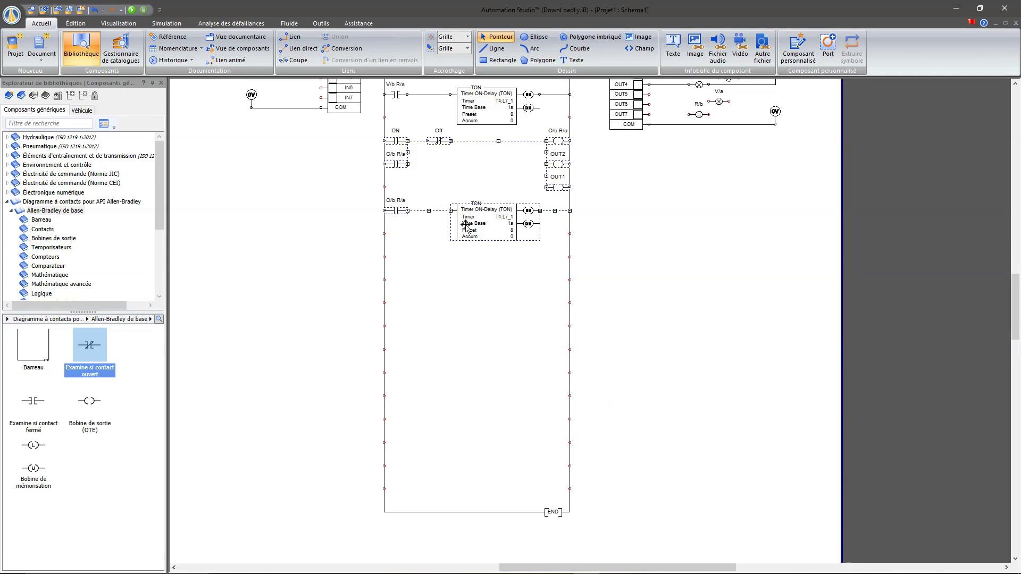
left_click_drag(472, 242, 471, 348)
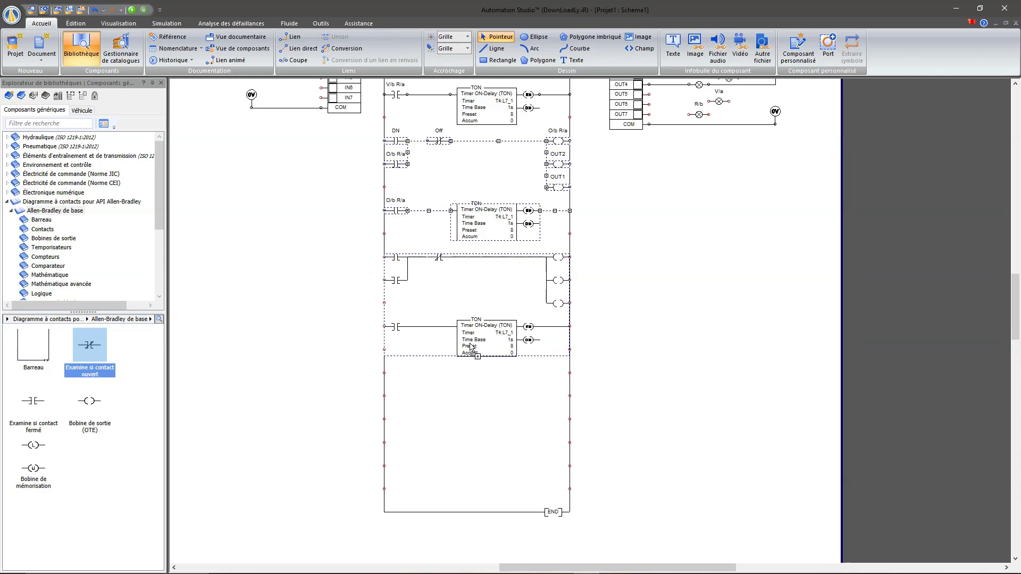
left_click_drag(471, 348, 468, 342)
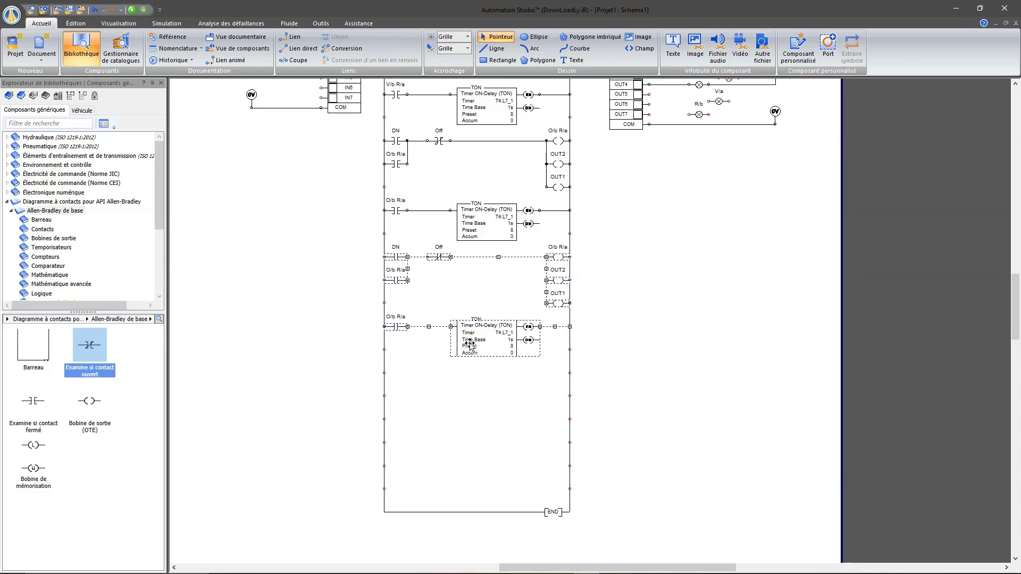
left_click(632, 346)
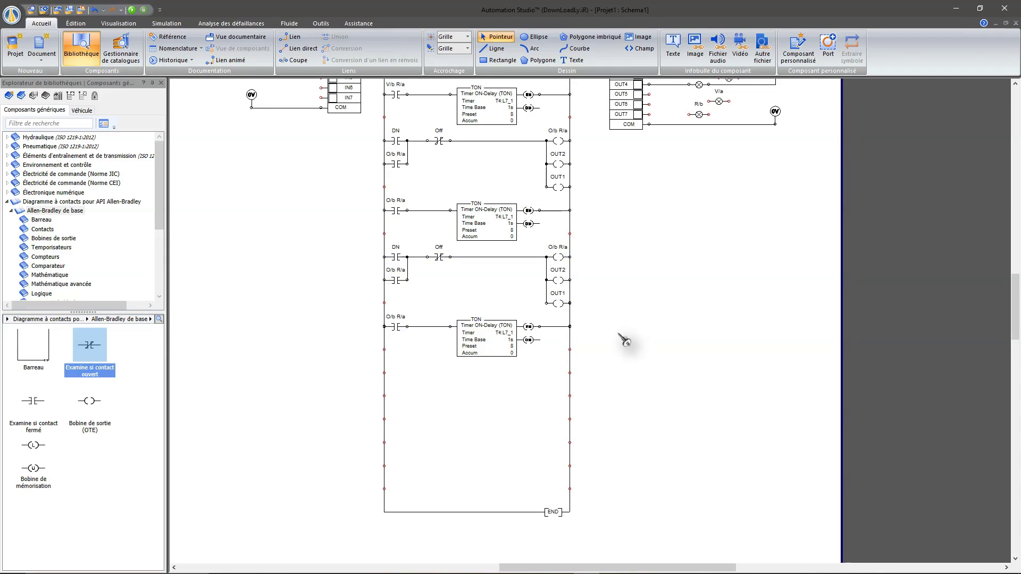
scroll(604, 333, "up", 2)
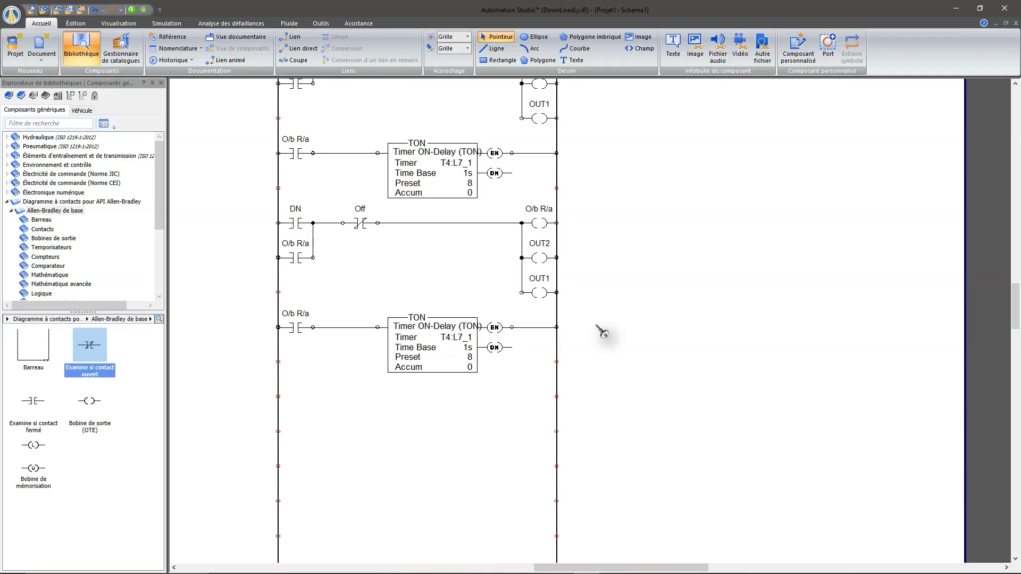
scroll(367, 326, "up", 1)
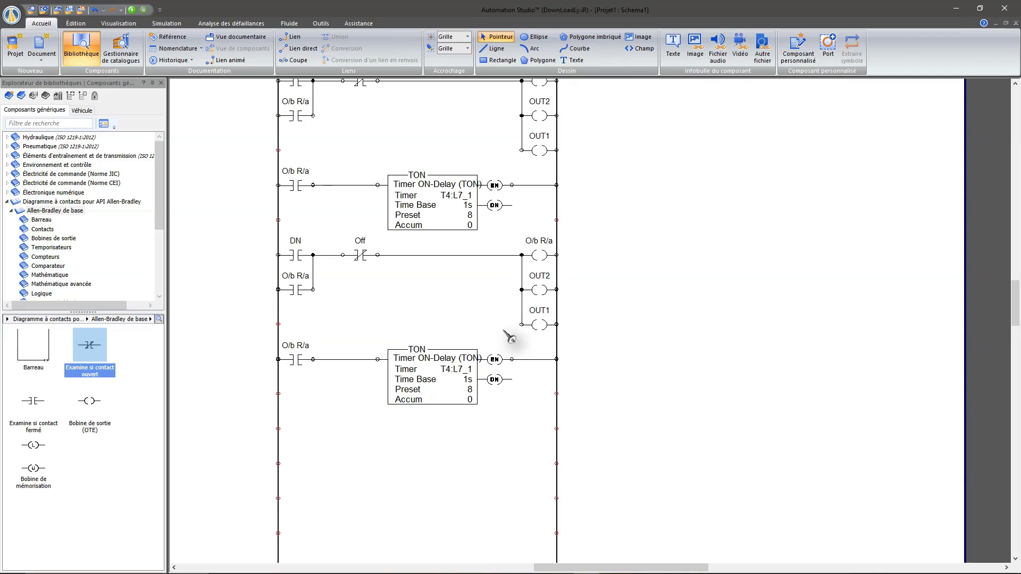
Step: Rename the simulation variable of the duplicated rung's O/b R/a output coil as R/b V/a
scroll(509, 337, "up", 1)
scroll(510, 335, "down", 1)
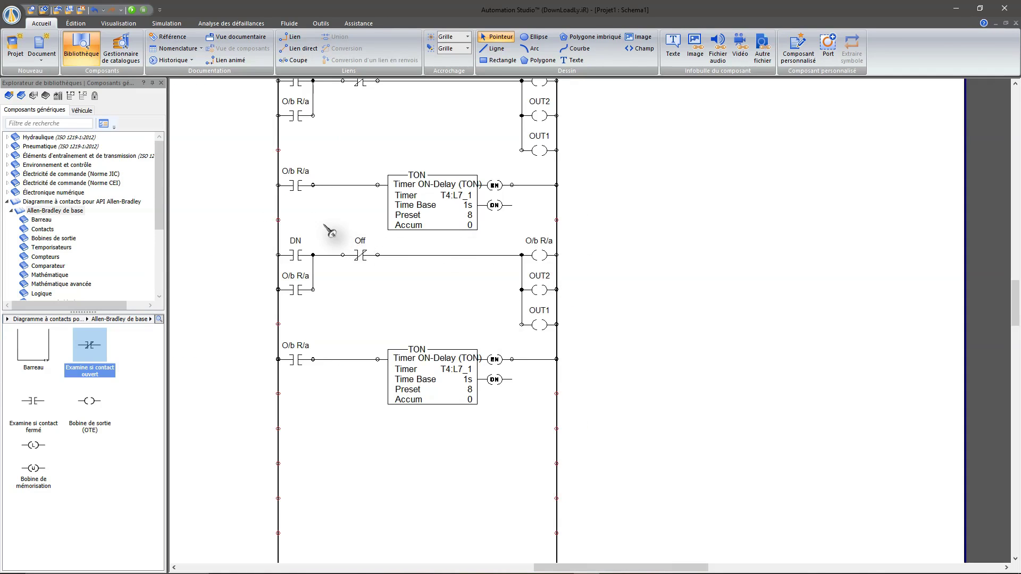
left_click(539, 256)
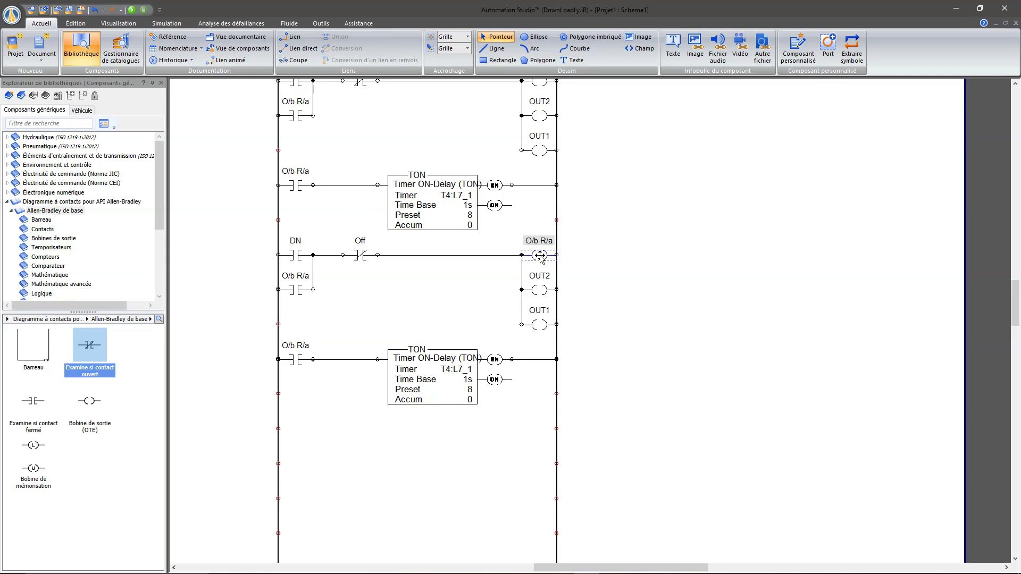
double_click(540, 255)
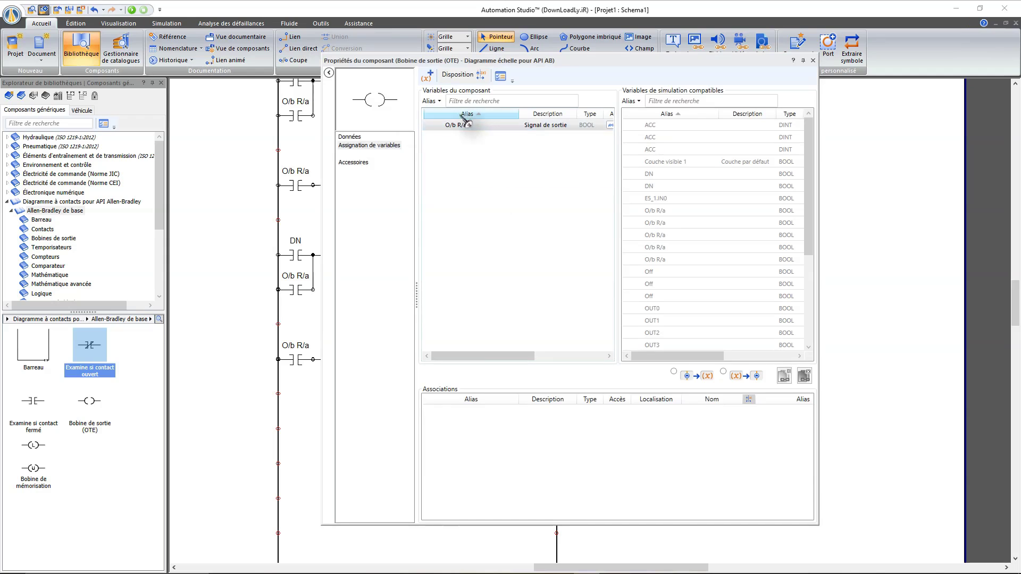
left_click(347, 137)
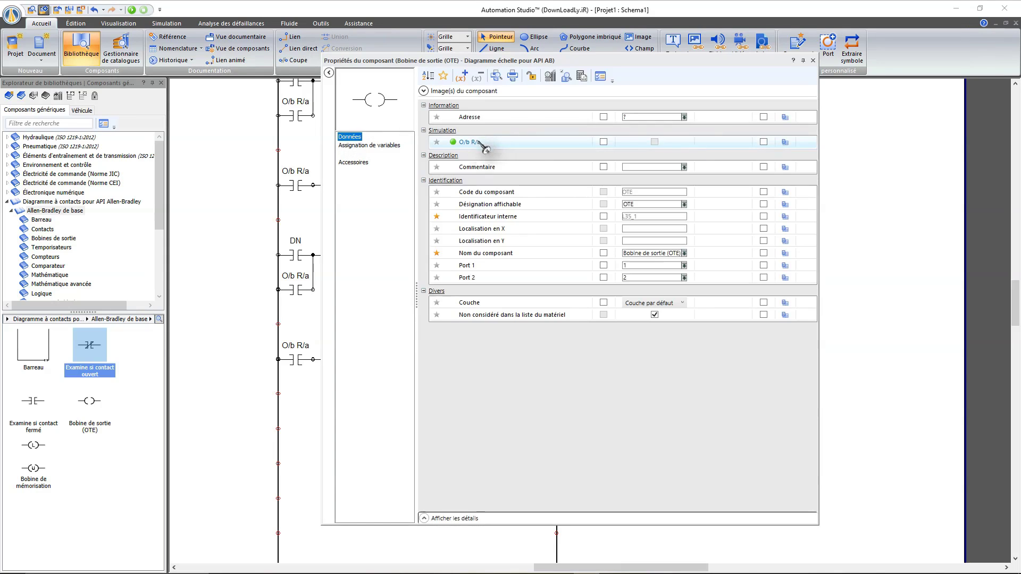
left_click(464, 142)
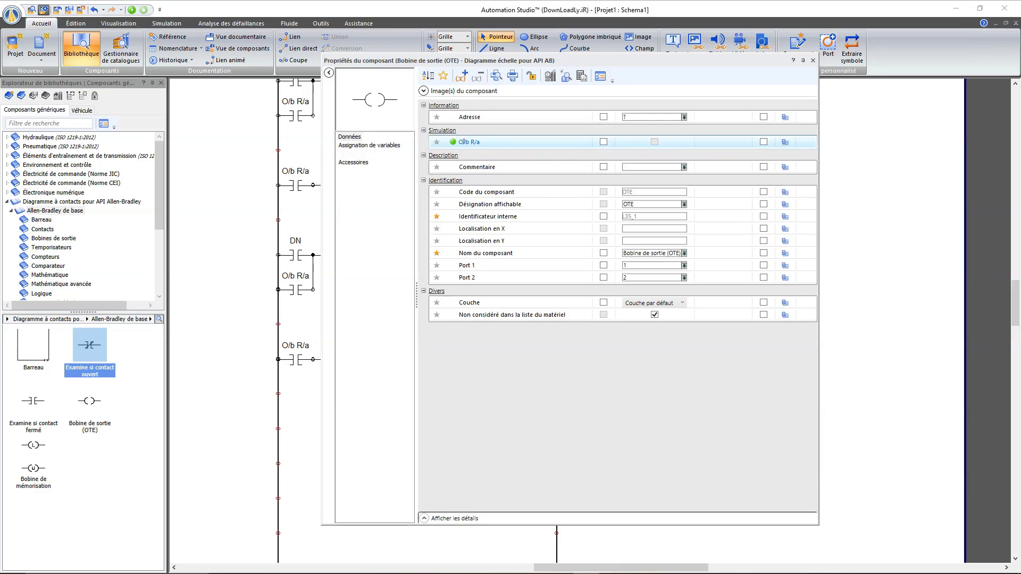
key("BackSpace")
type("R")
key("Right")
key("Right")
key("BackSpace")
type("V")
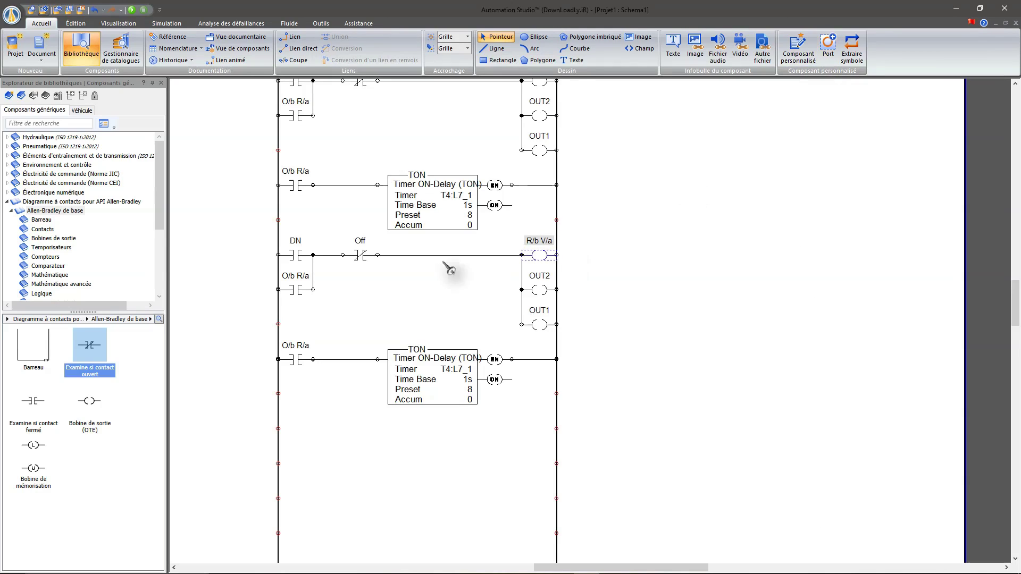
Step: Associate the holding contact beneath the DN contact on the duplicated rung with the R/b V/a output variable
left_click(296, 292)
double_click(296, 291)
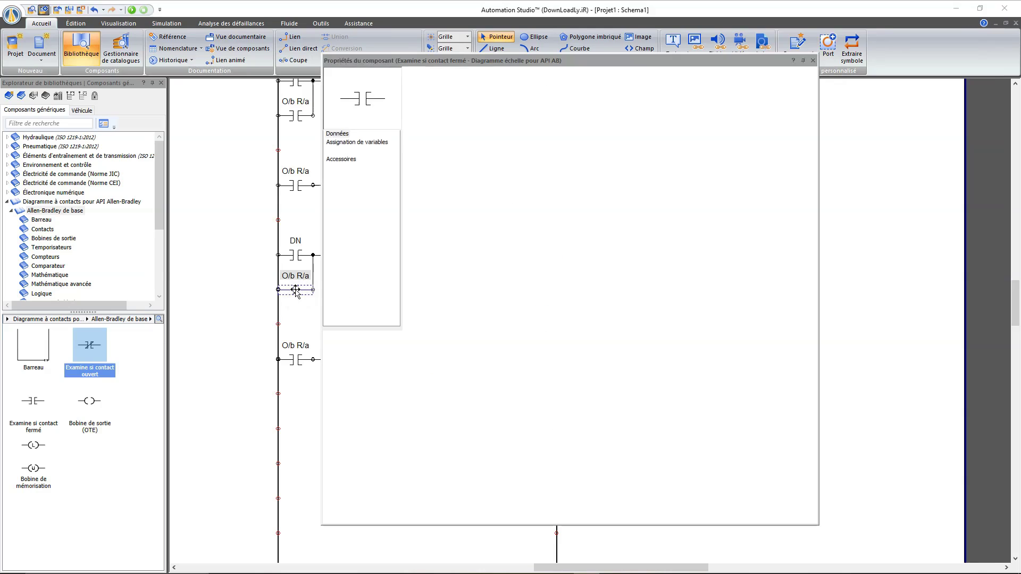
left_click(348, 146)
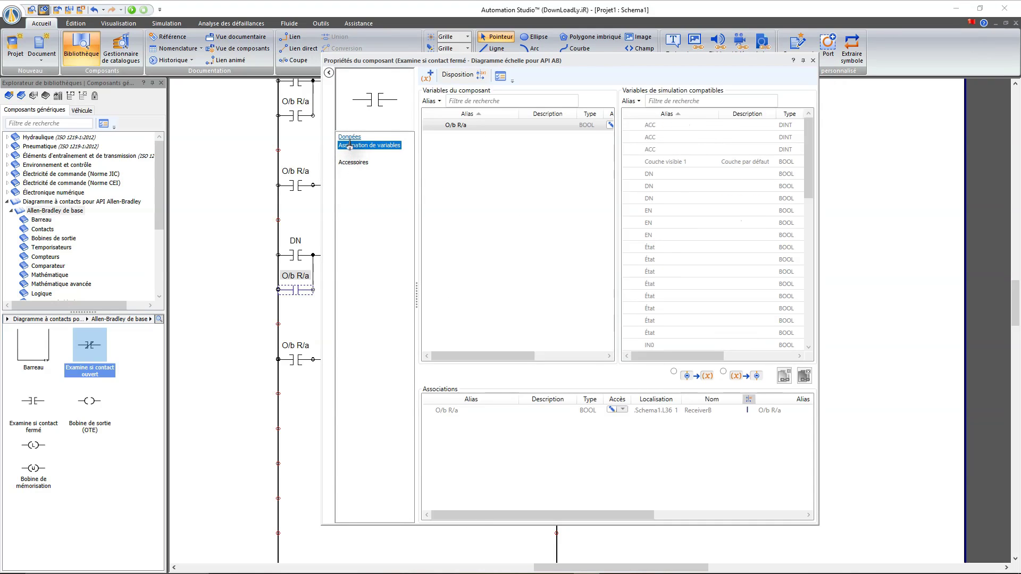
left_click_drag(526, 60, 682, 74)
scroll(777, 328, "down", 4)
scroll(829, 323, "down", 3)
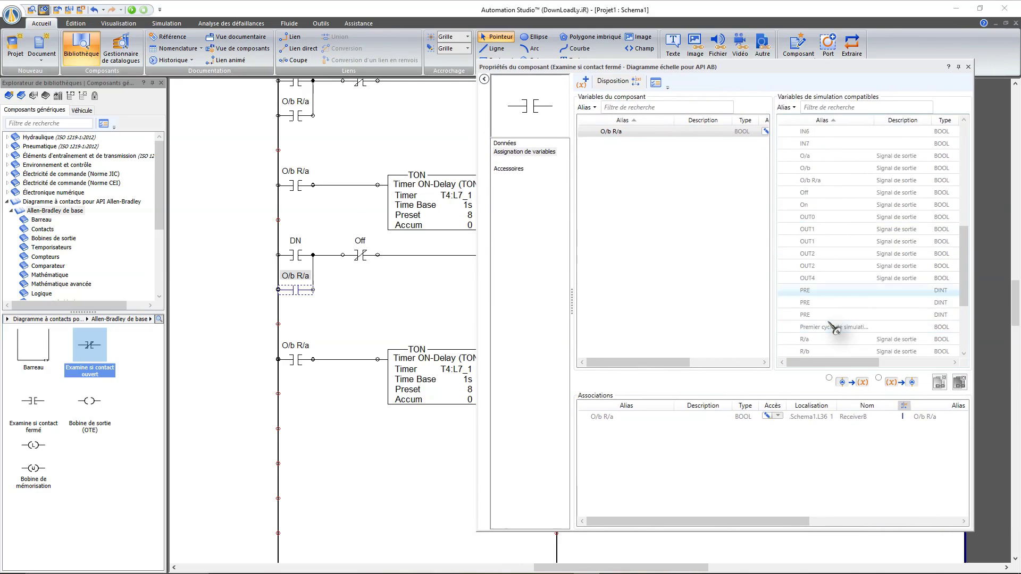
scroll(829, 323, "up", 3)
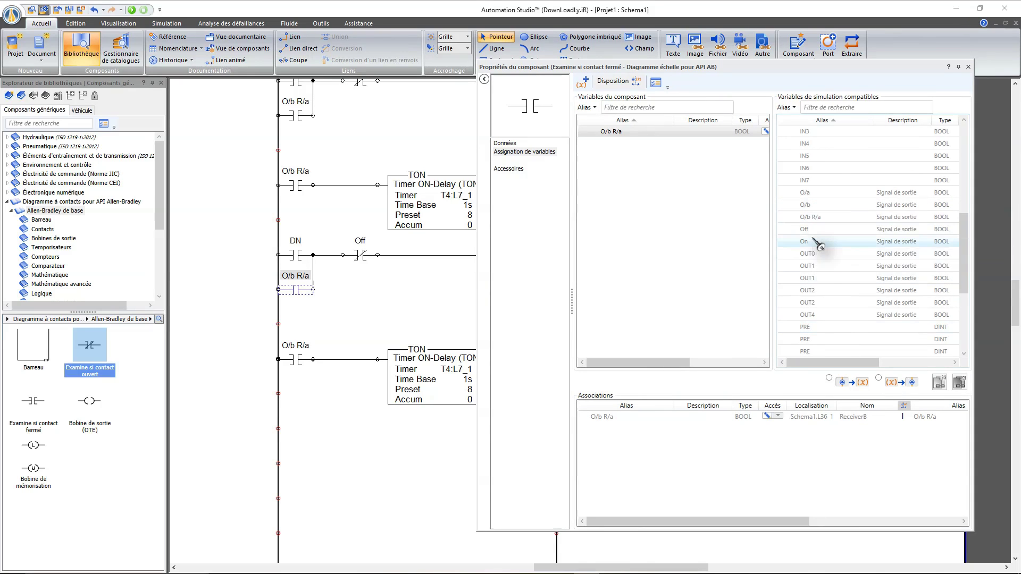
scroll(822, 255, "down", 1)
scroll(822, 318, "down", 1)
left_click(833, 328)
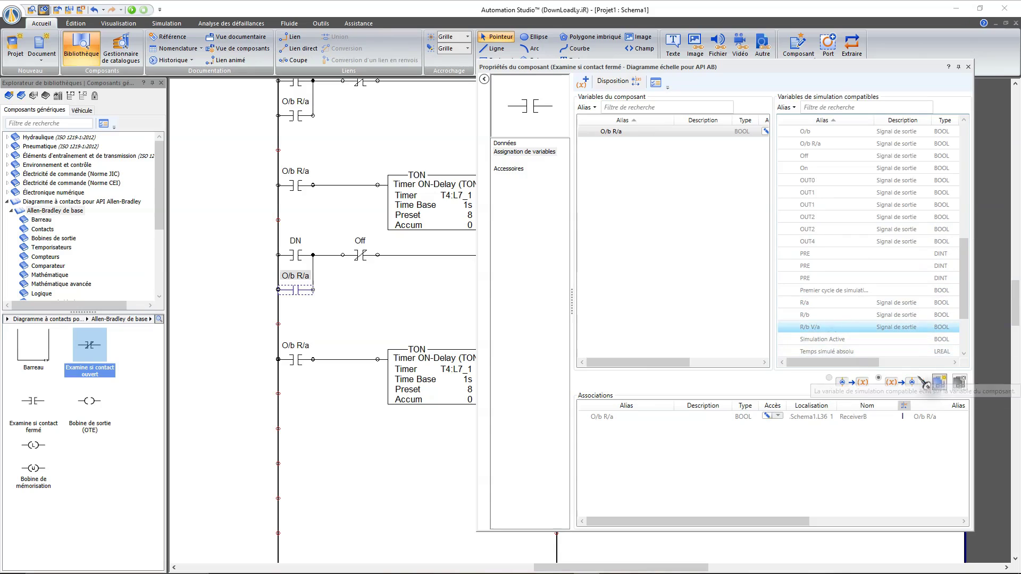
Step: Assign the R/b V/a variable to the branch contact under DN on the R/b V/a rung and to the contact feeding the timer below
left_click(939, 383)
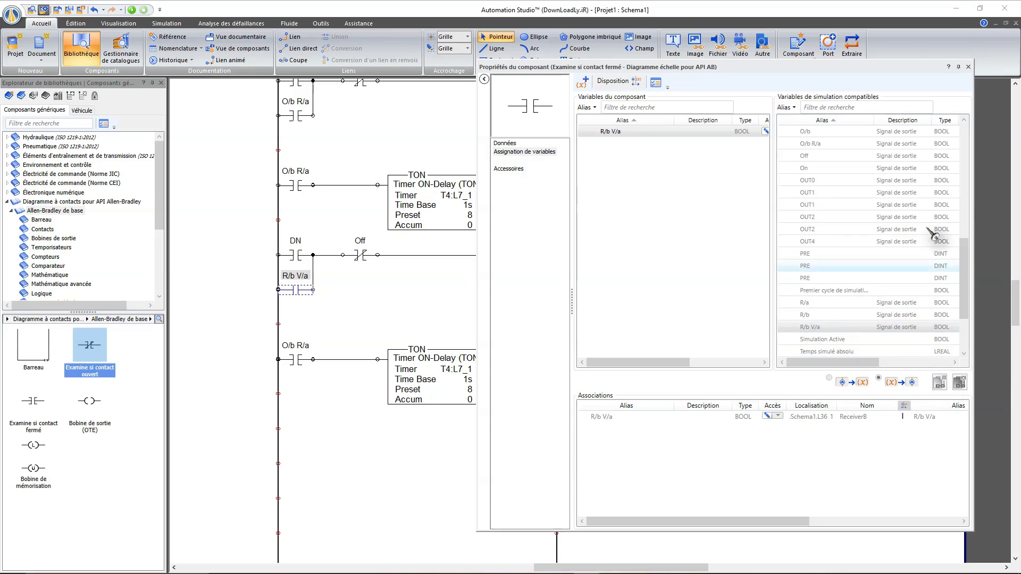
left_click(969, 67)
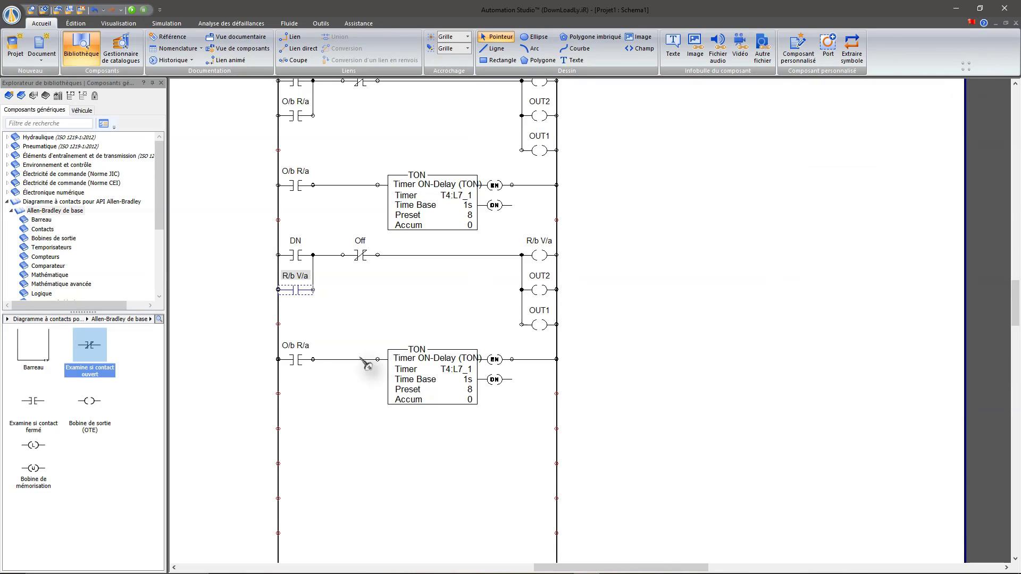
left_click(295, 358)
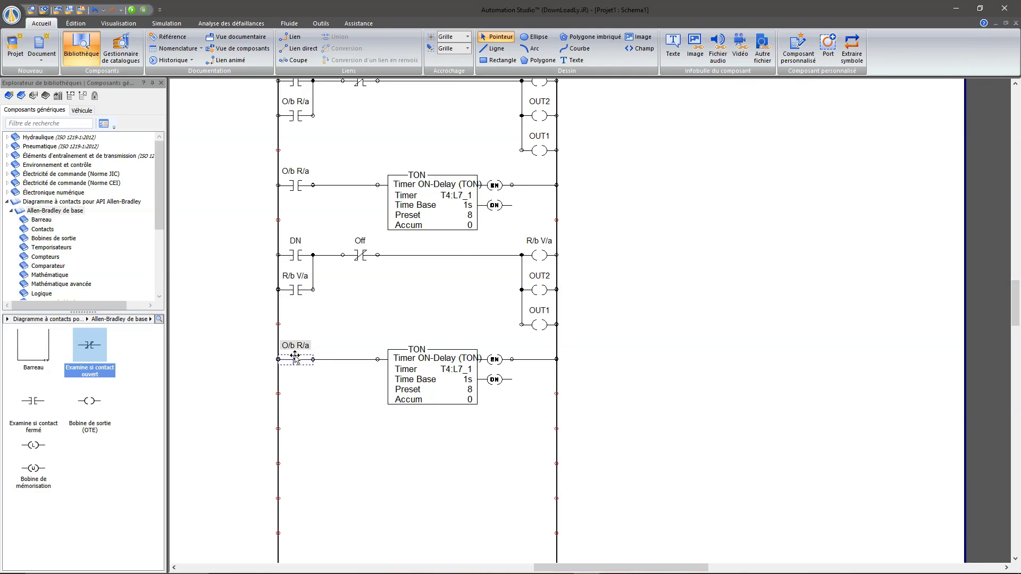
mouse_move(295, 357)
left_mouse_down()
mouse_move(299, 367)
mouse_move(308, 319)
mouse_move(294, 290)
mouse_move(296, 362)
left_mouse_up()
left_click(327, 314)
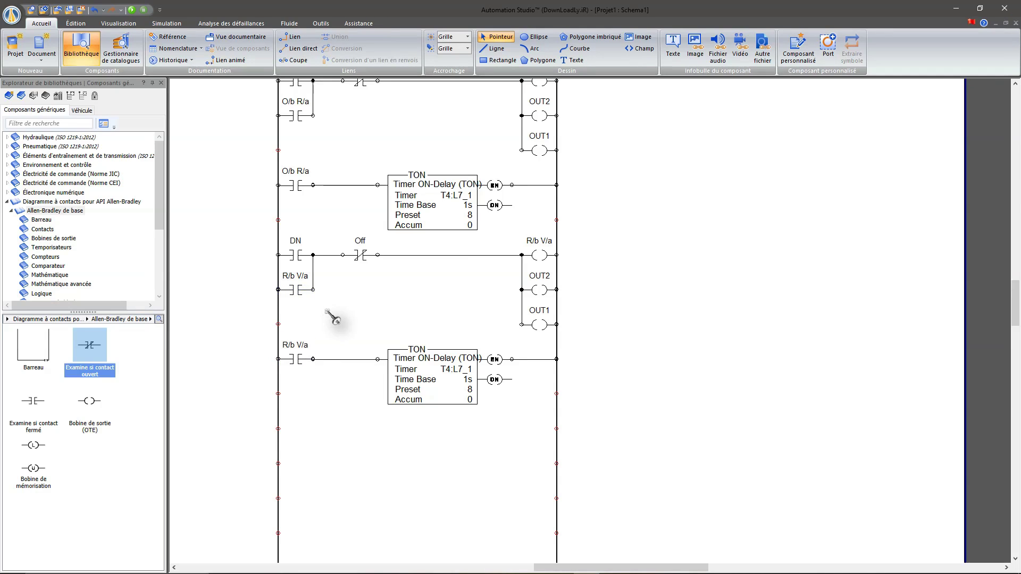
Step: Link the DN contact of the R/b V/a rung to the DN bit of the O/b R/a rung's timer, .Schema1.L28_1
scroll(334, 319, "up", 2)
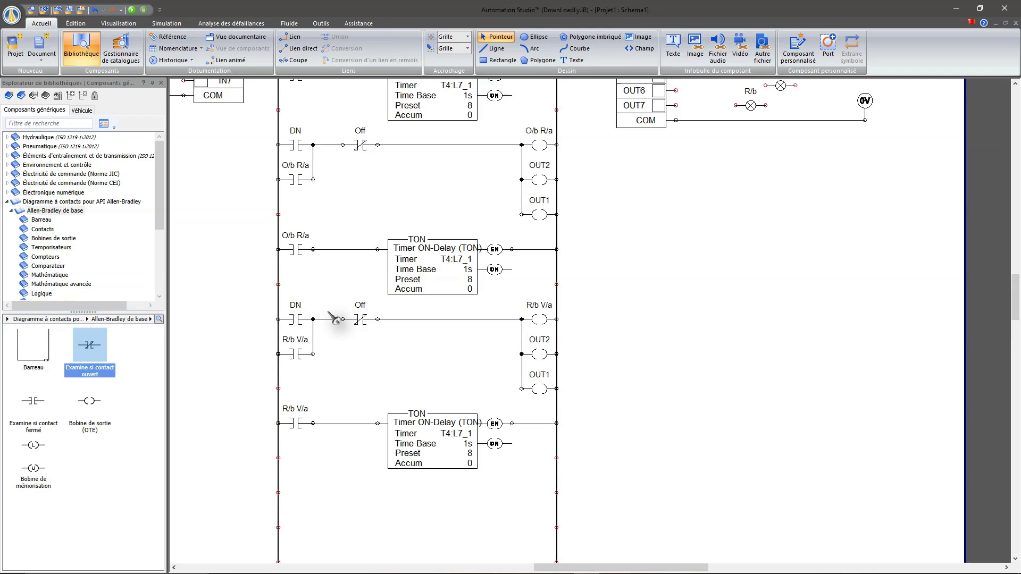
double_click(436, 274)
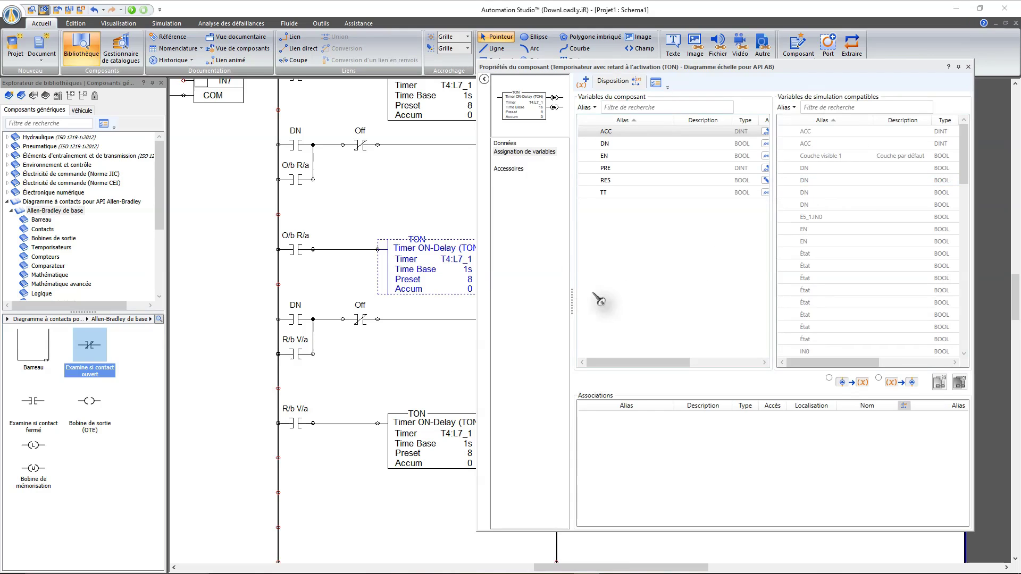
left_click(505, 144)
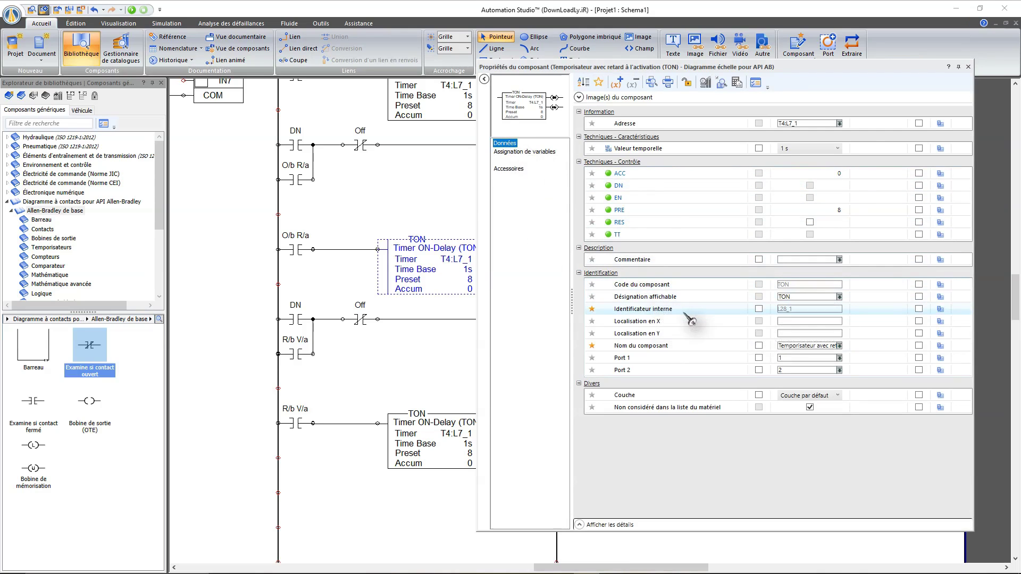
mouse_move(725, 314)
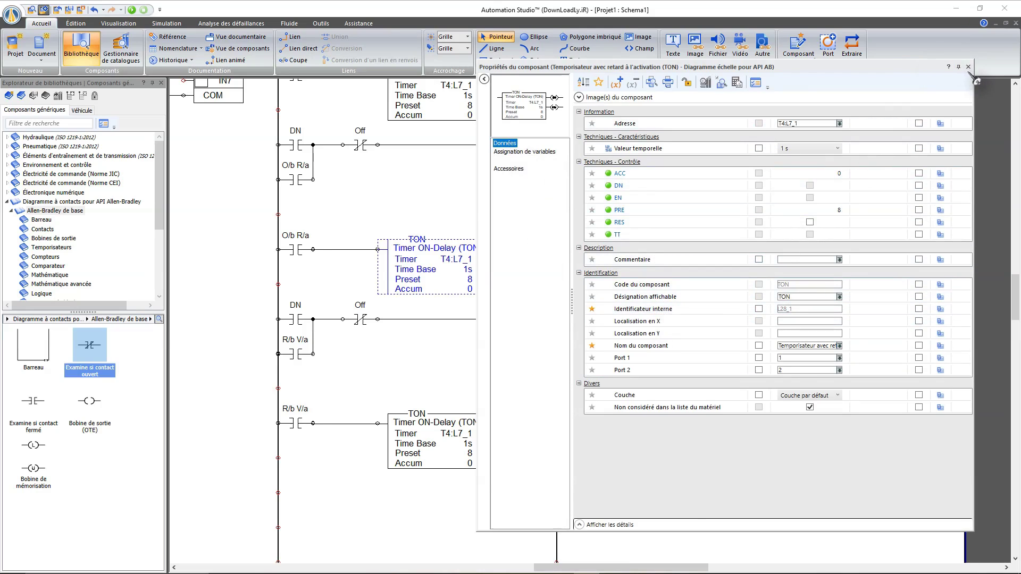
left_click(295, 320)
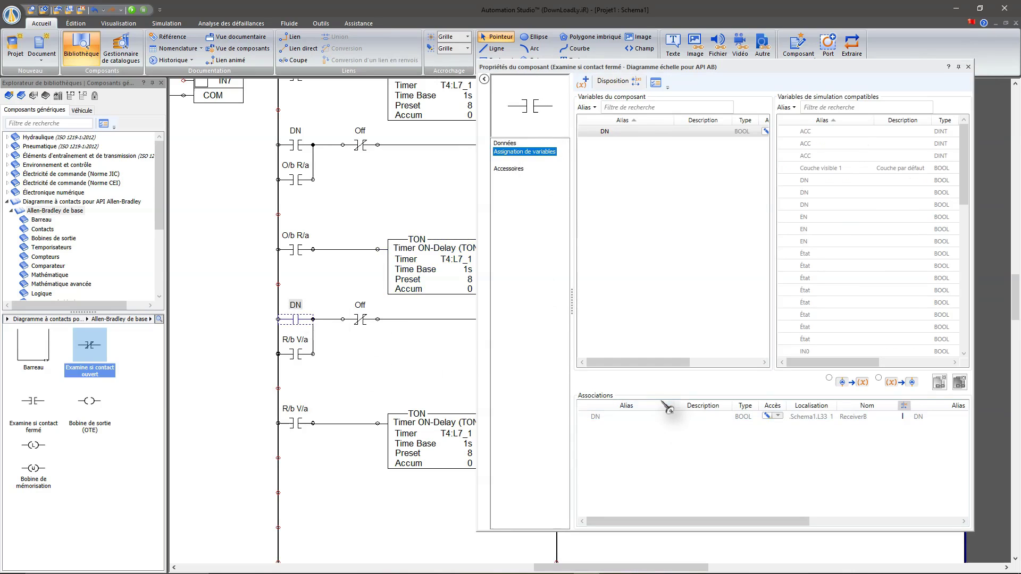
left_click_drag(811, 362, 896, 362)
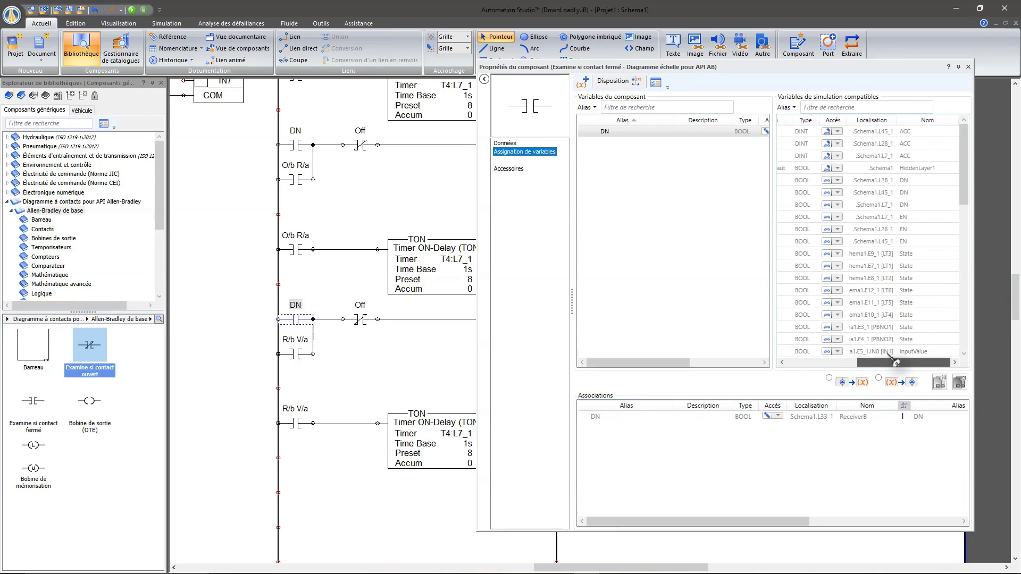
left_click(908, 183)
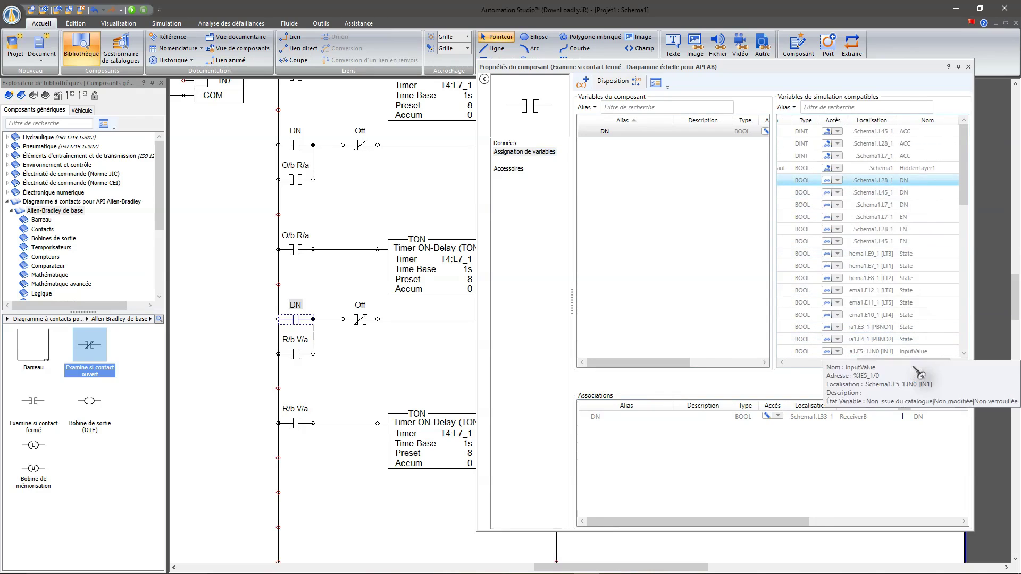
left_click(941, 383)
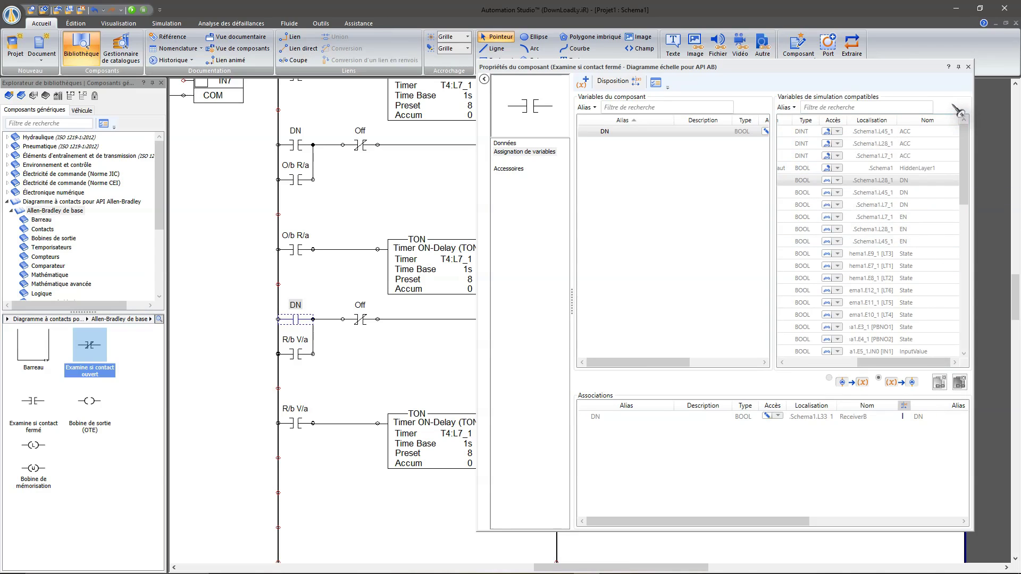
left_click_drag(897, 362, 806, 371)
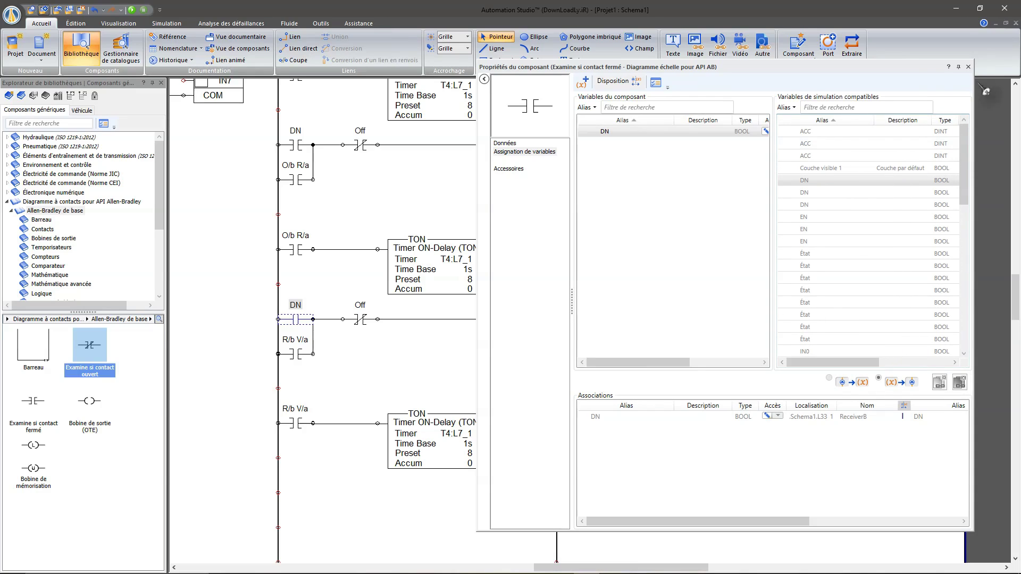
left_click(968, 67)
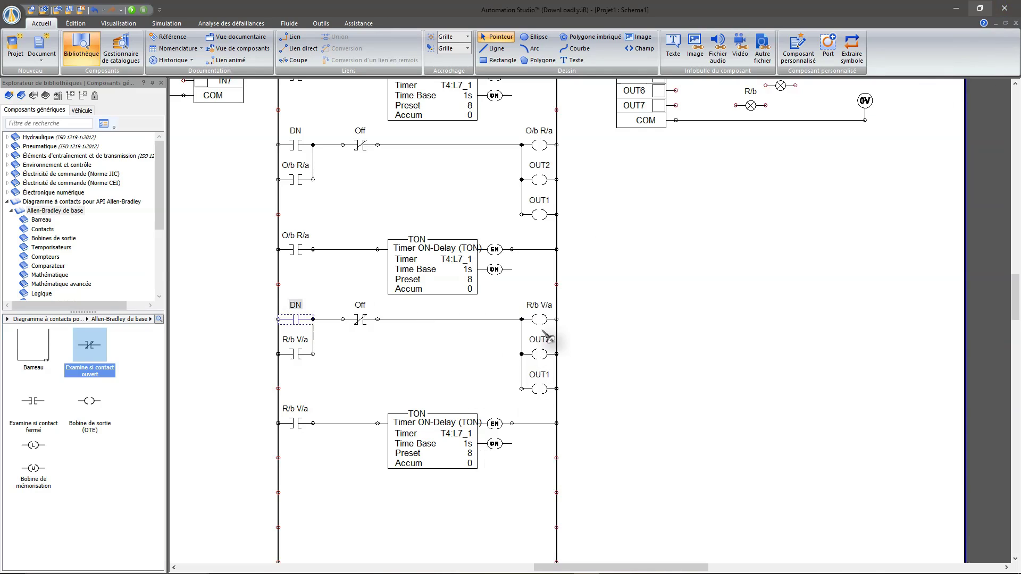
Step: Align the R/b lamp with OUT6 and wire it to that output, and align the V/a lamp with OUT5
scroll(542, 354, "up", 3)
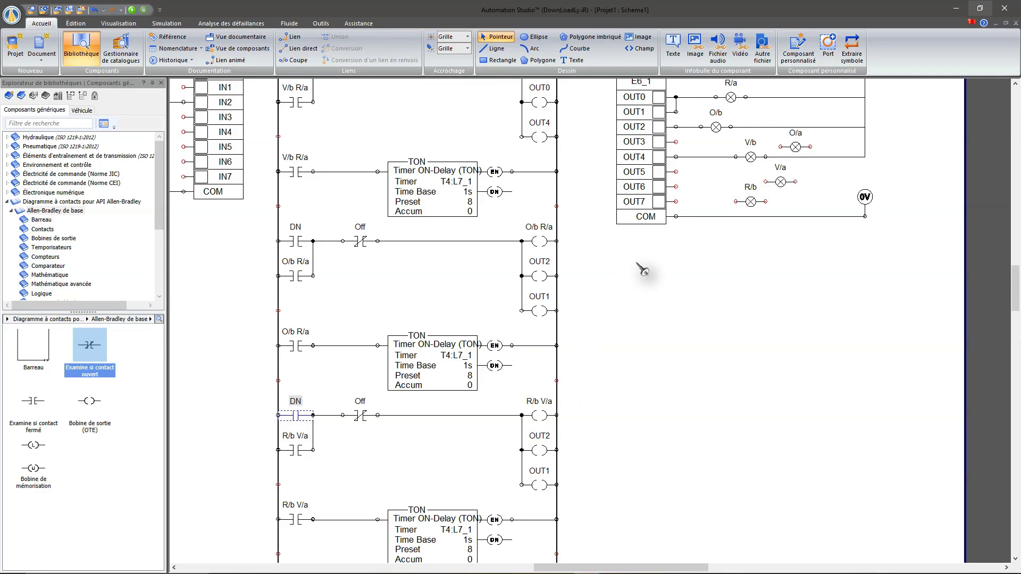
left_click_drag(742, 195, 735, 187)
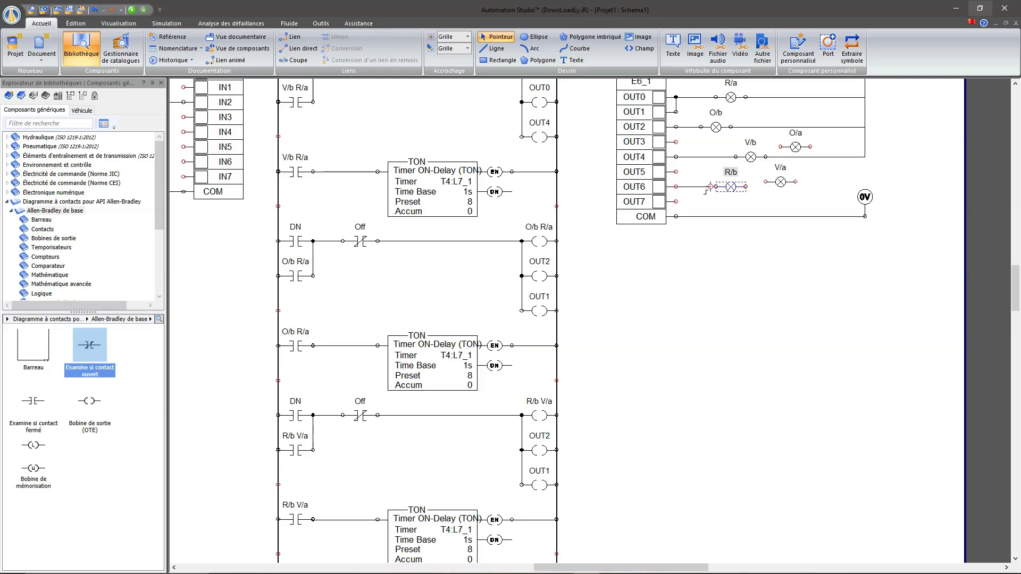
left_click_drag(716, 186, 716, 187)
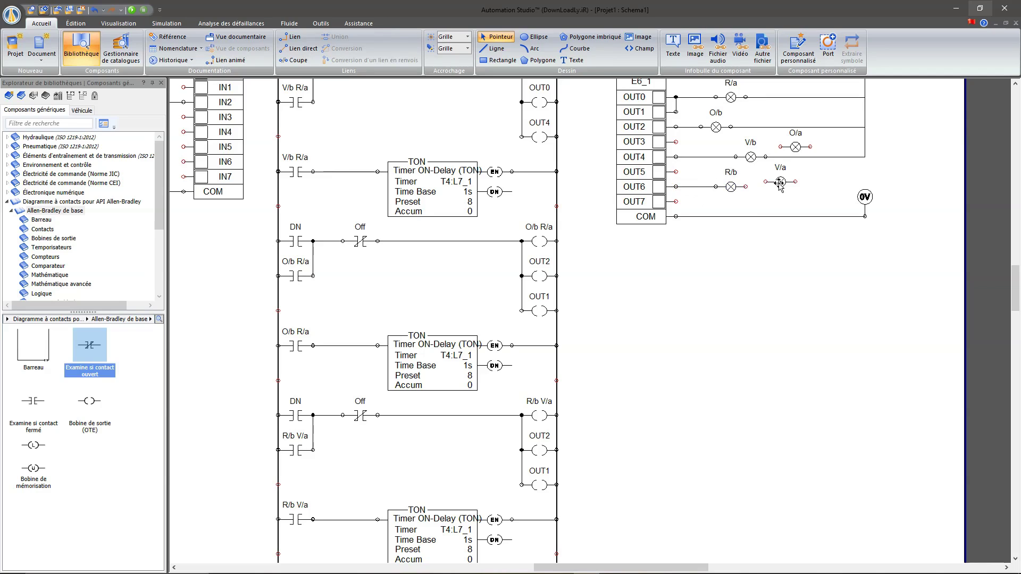
left_click_drag(778, 179, 776, 177)
Step: Move the R/b and V/a labels to the upper right of their lamps, clear of the neighbouring output lines
scroll(778, 179, "up", 3)
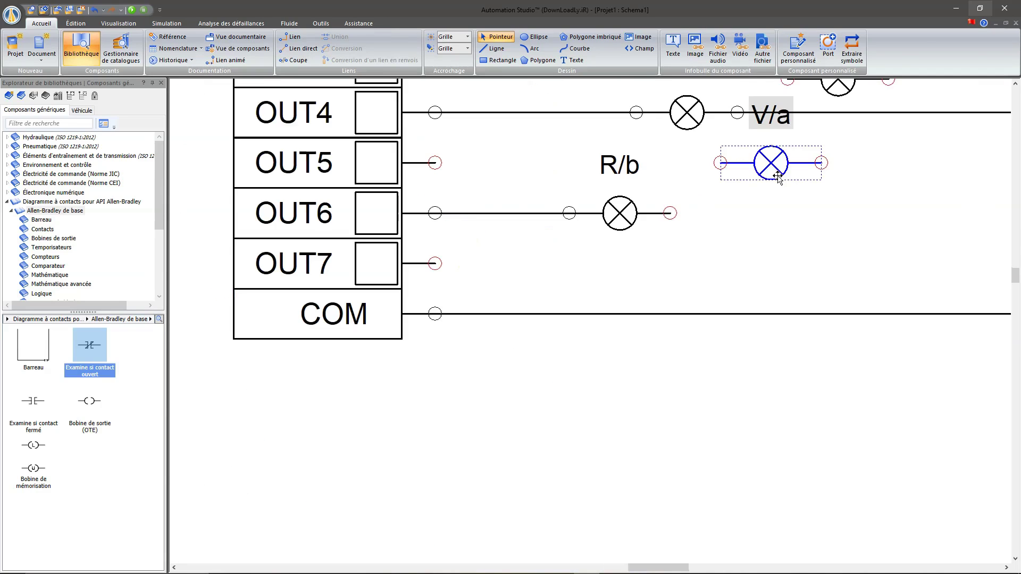
left_click_drag(606, 160, 648, 189)
left_click(765, 208)
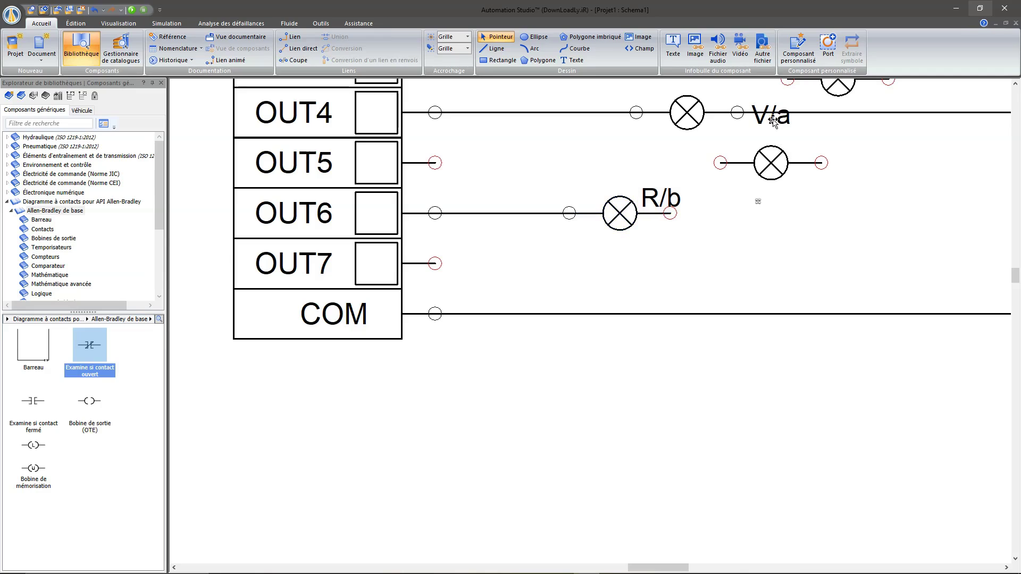
left_click(773, 118)
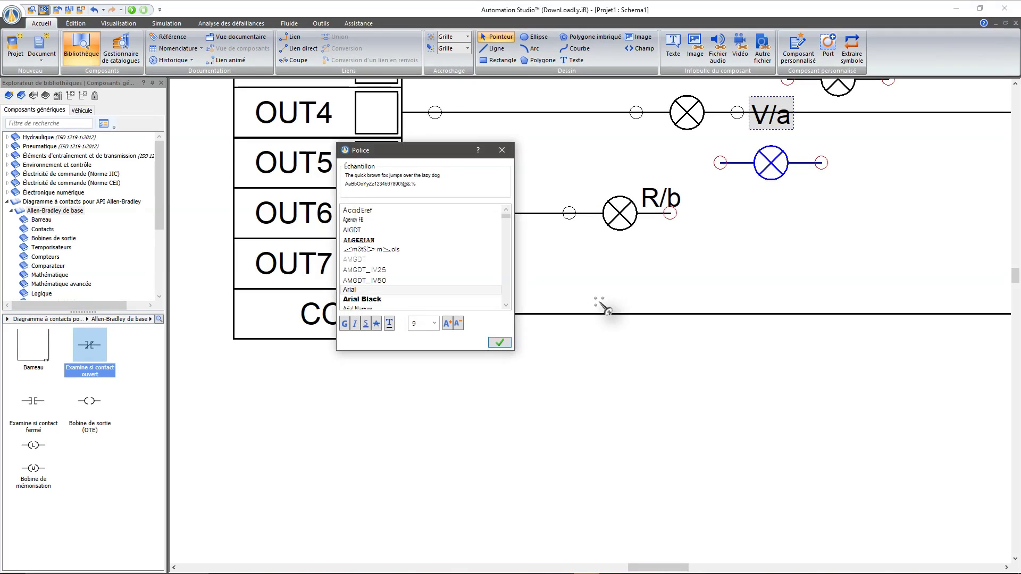
left_click(501, 150)
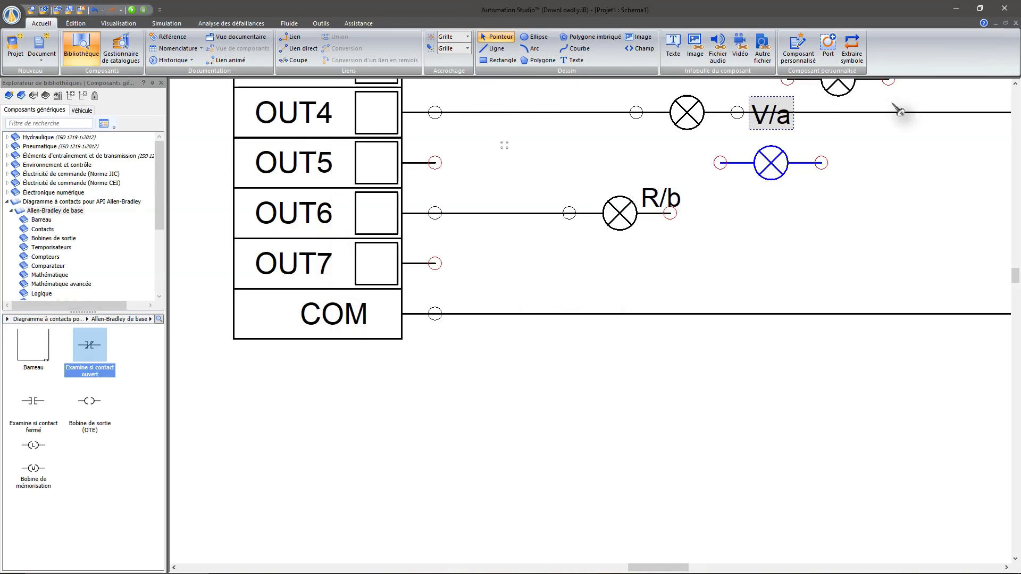
left_click_drag(779, 124, 817, 168)
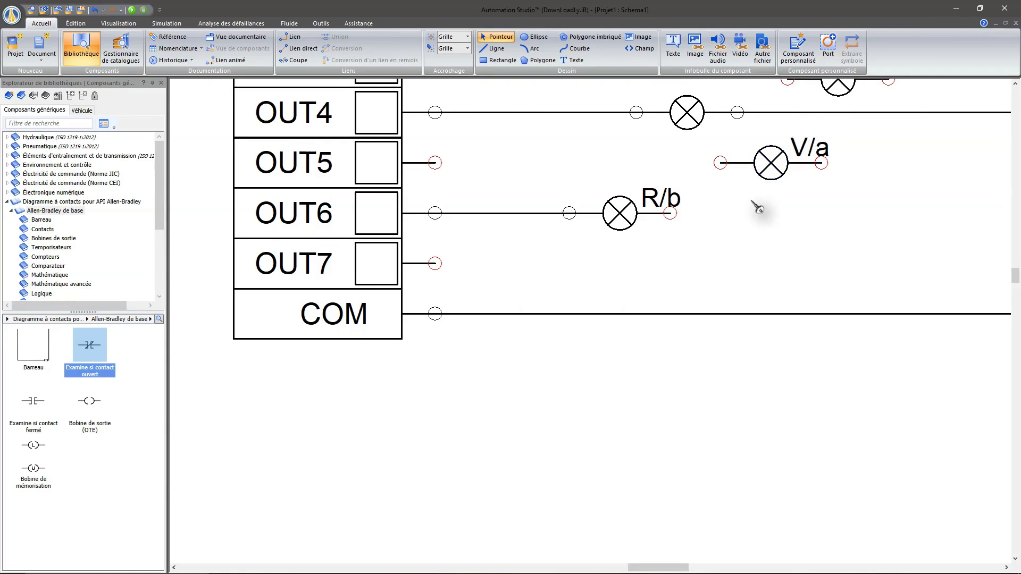
Step: Wire output OUT5 of the output card to the V/a lamp
scroll(753, 213, "down", 2)
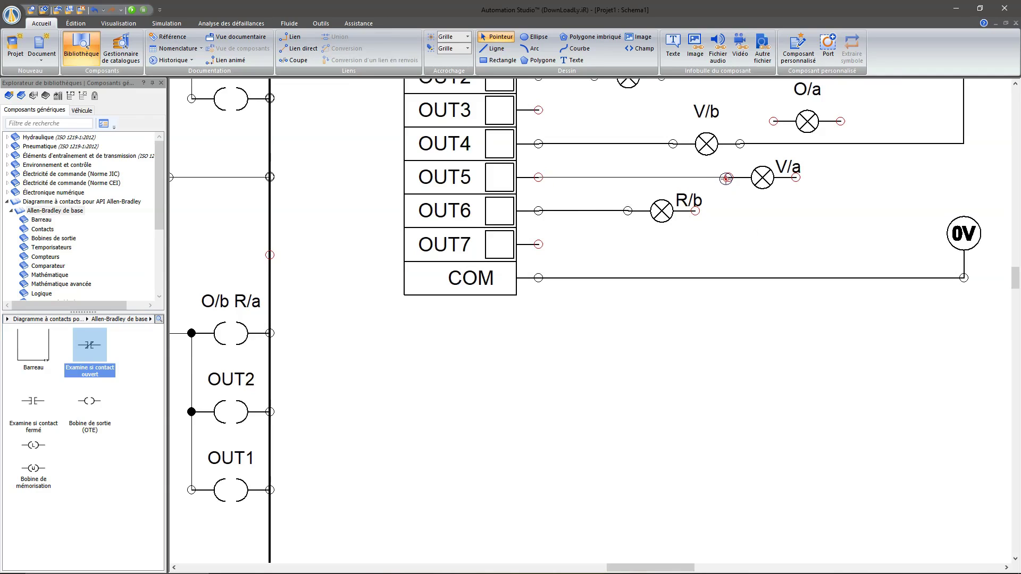
left_click(727, 178)
scroll(777, 205, "up", 1)
Step: Connect the free ends of the V/a and R/b lamps to the 24V supply line
scroll(778, 205, "down", 3)
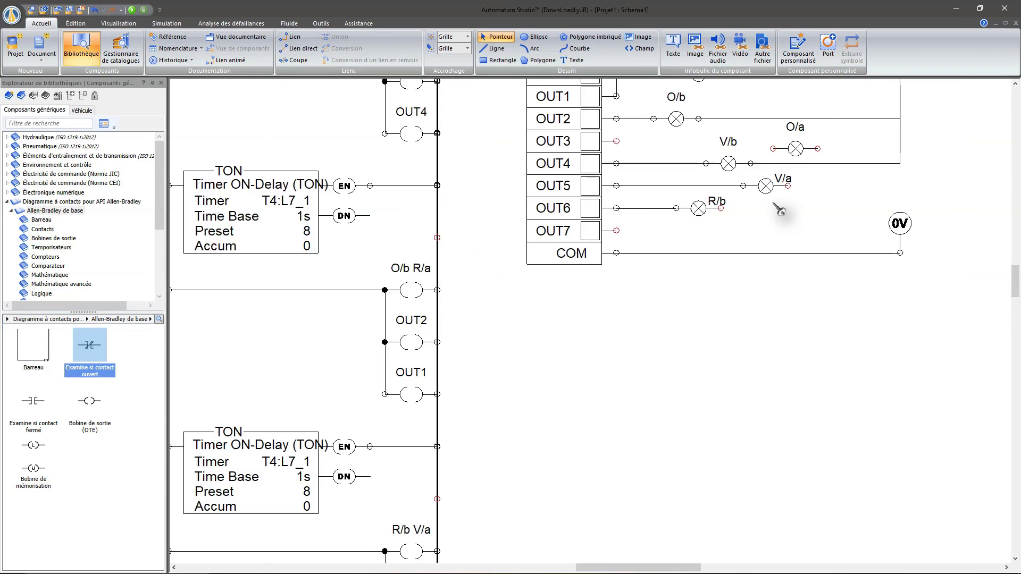
scroll(762, 193, "down", 1)
scroll(762, 193, "down", 1)
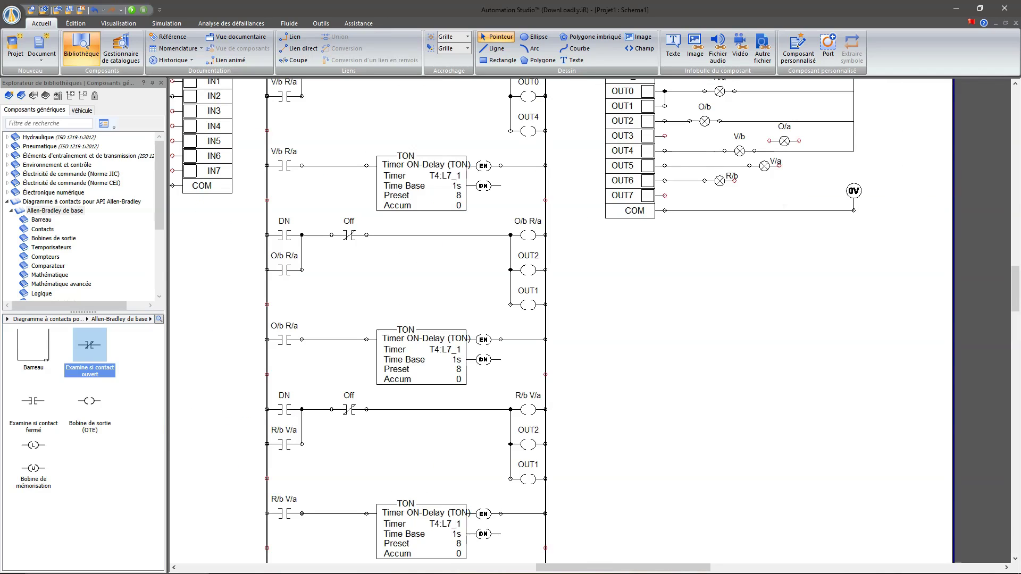
scroll(768, 169, "down", 2)
scroll(768, 169, "up", 4)
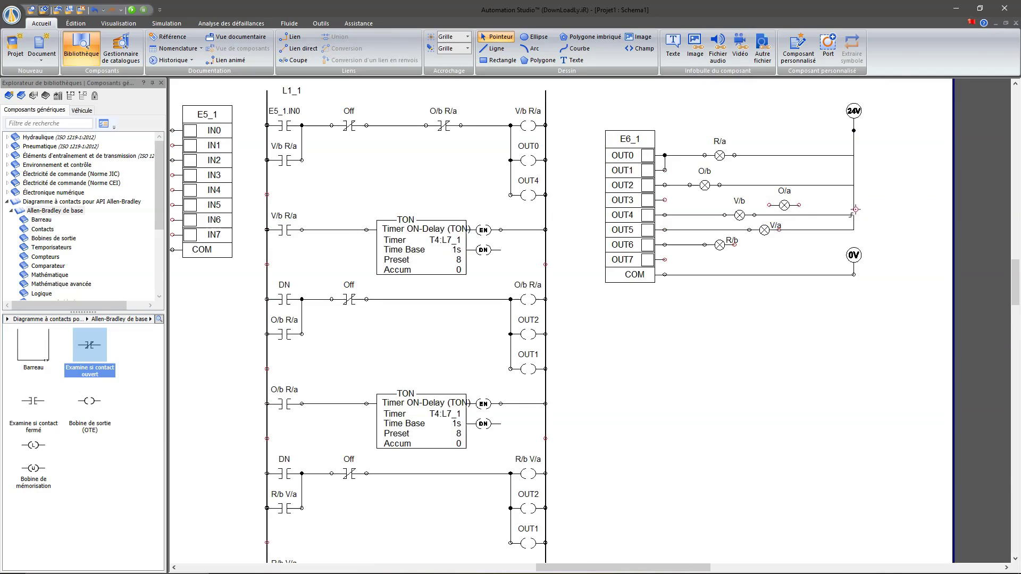
left_click(853, 229)
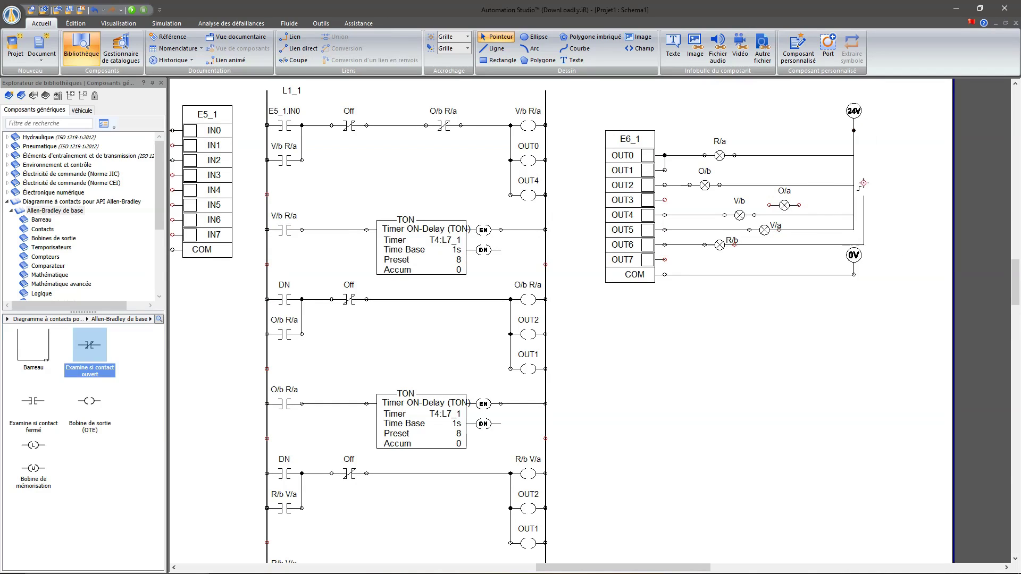
left_click(854, 130)
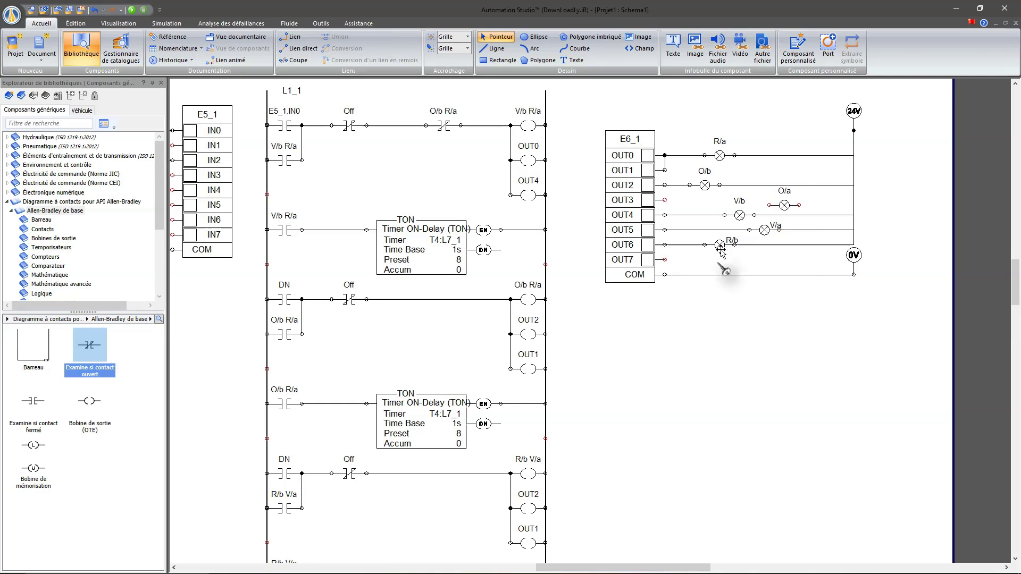
Step: Insert an "Examine si contact ouvert" contact on the O/b R/a rung, between the Off contact and the output coils
scroll(535, 416, "down", 2)
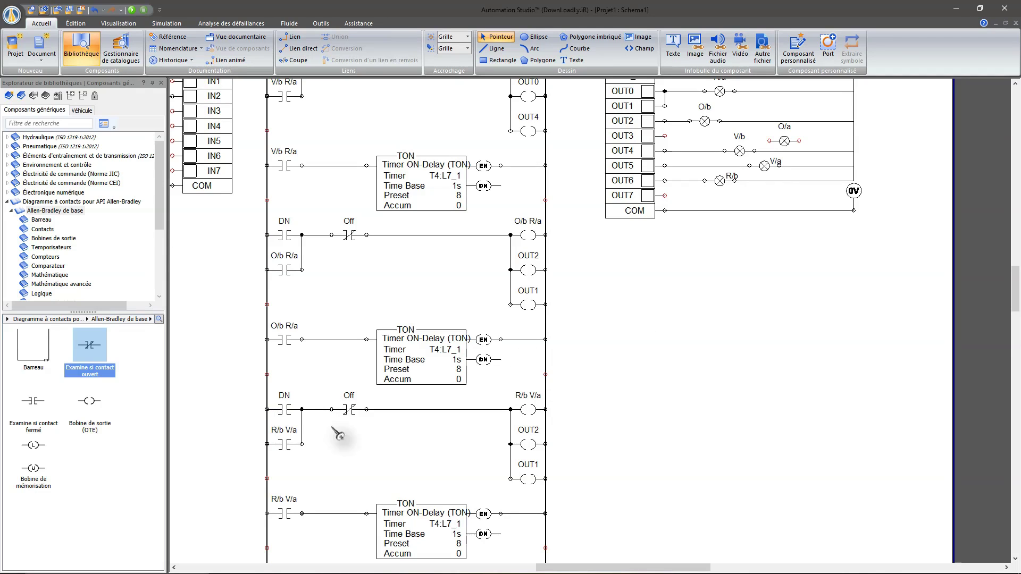
scroll(402, 473, "up", 2)
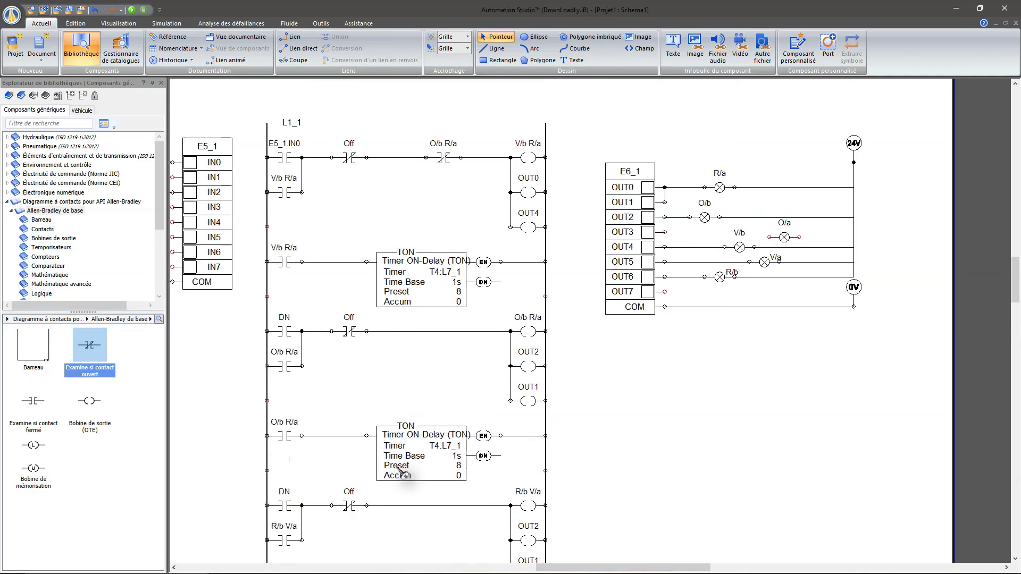
scroll(402, 473, "down", 3)
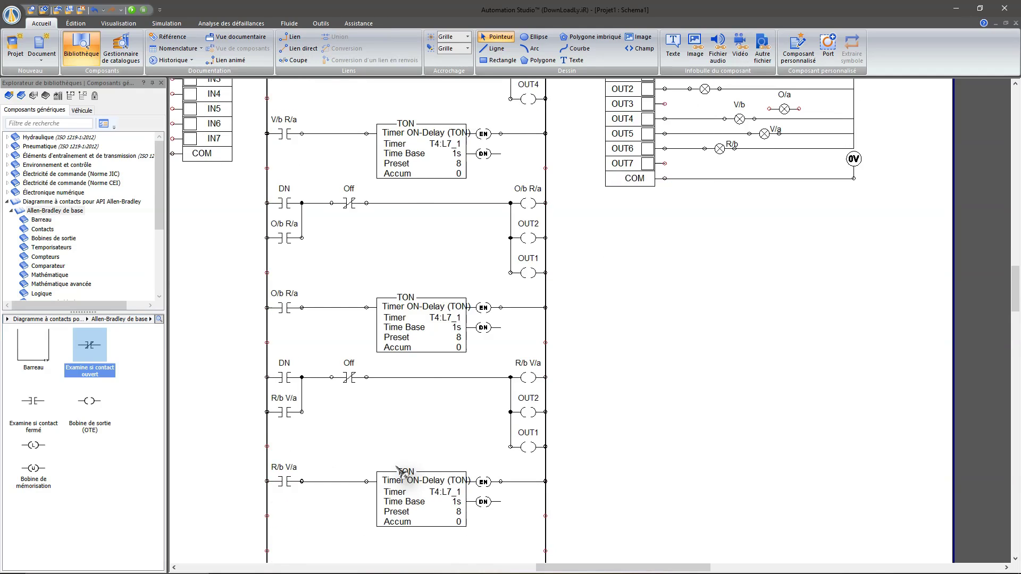
scroll(403, 473, "up", 3)
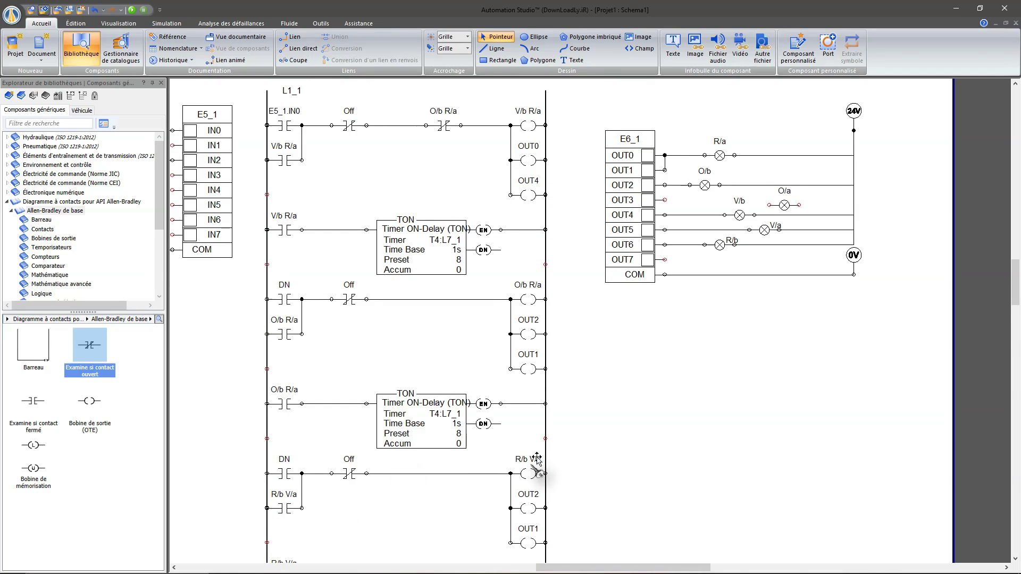
scroll(512, 476, "down", 1)
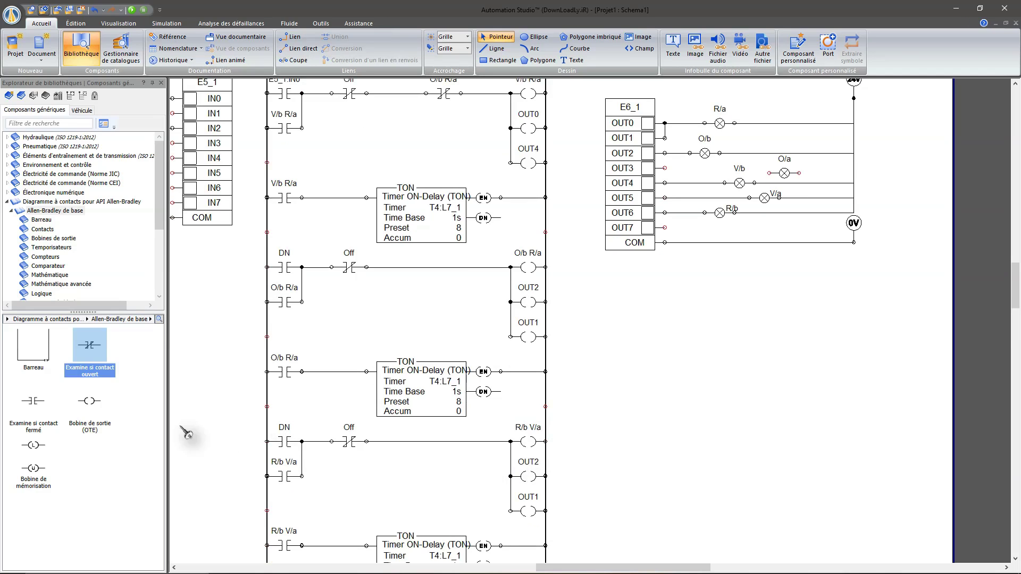
mouse_move(94, 352)
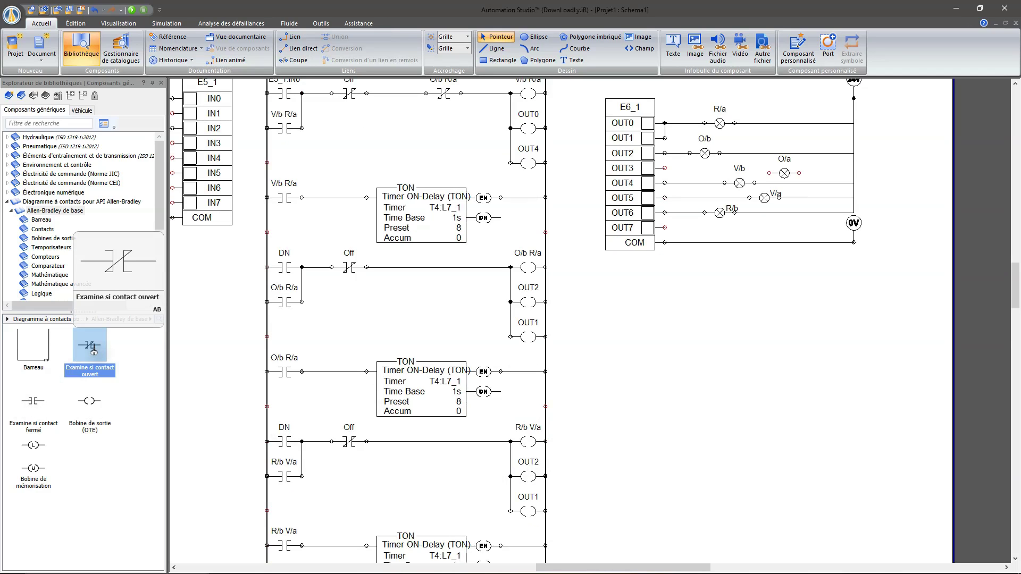
left_click_drag(92, 351, 450, 268)
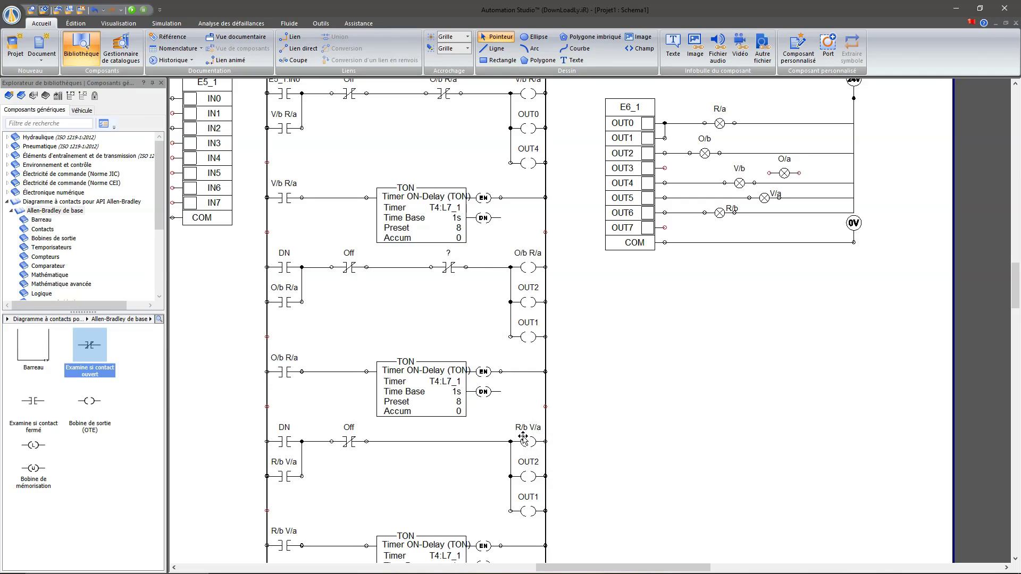
Step: Assign the variable R/b V/a to the unnamed contact on the O/b R/a rung
left_click(451, 267)
double_click(451, 267)
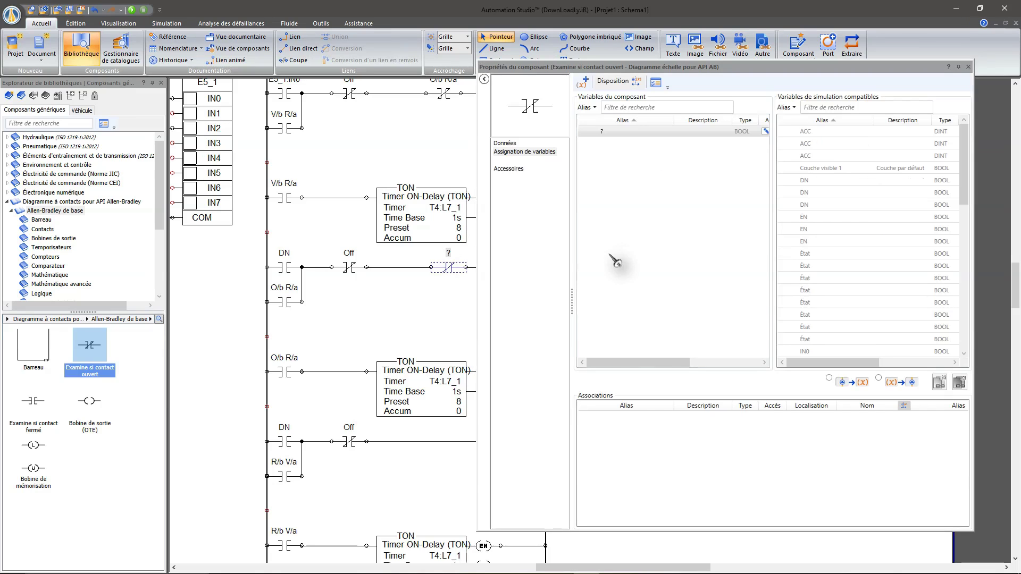
scroll(823, 272, "down", 5)
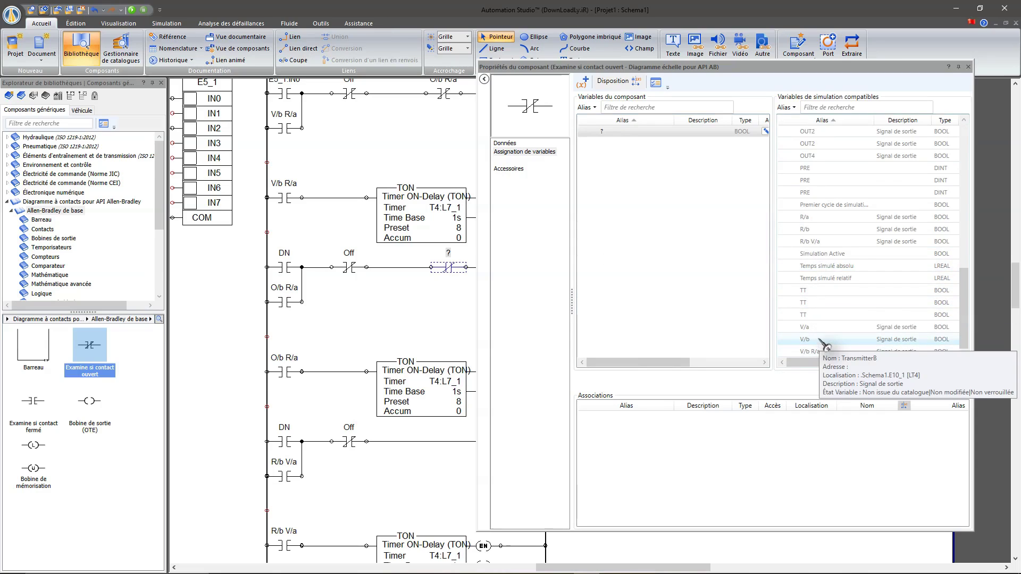
left_click(824, 341)
left_click(826, 243)
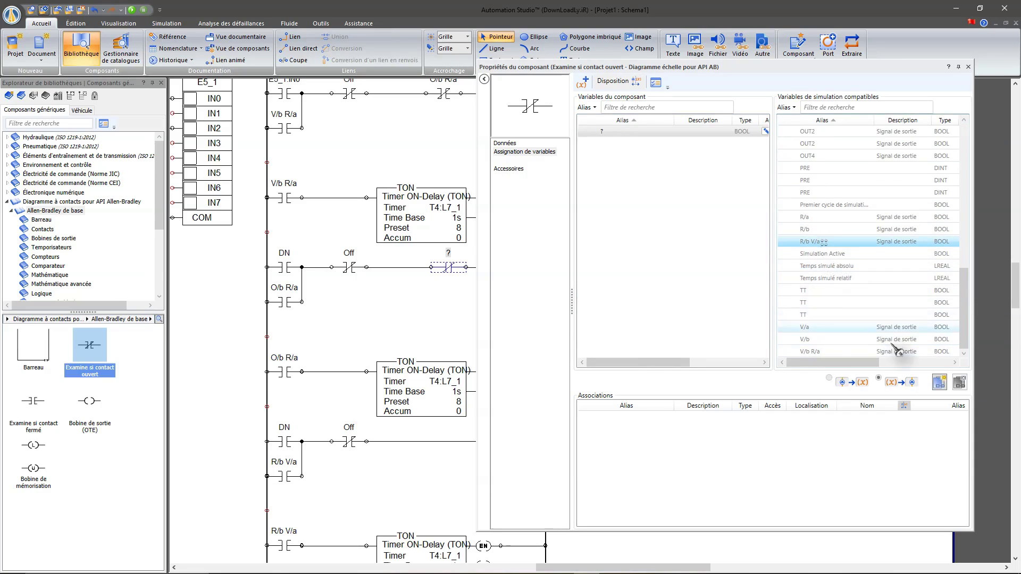
left_click(939, 381)
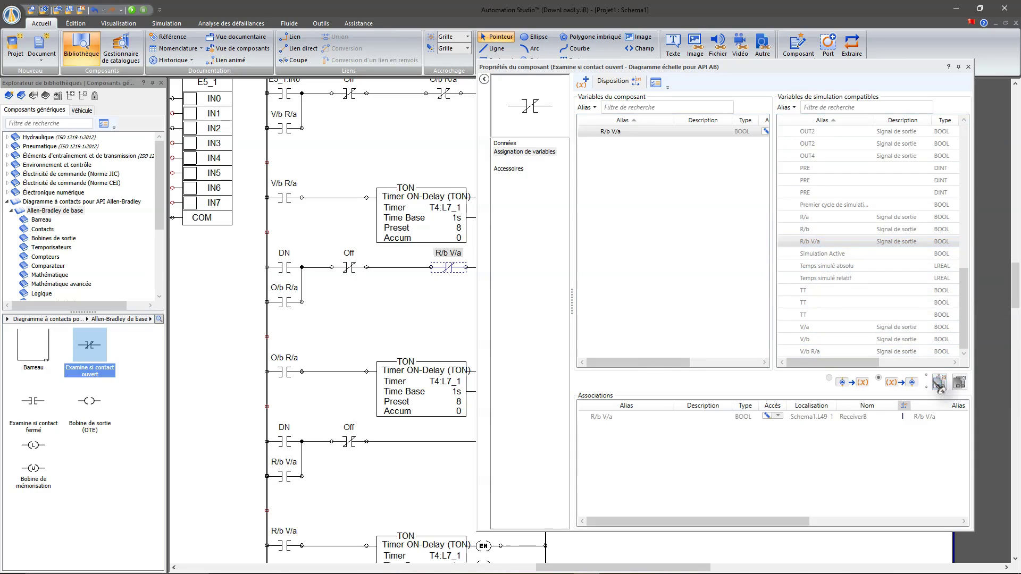
left_click(968, 68)
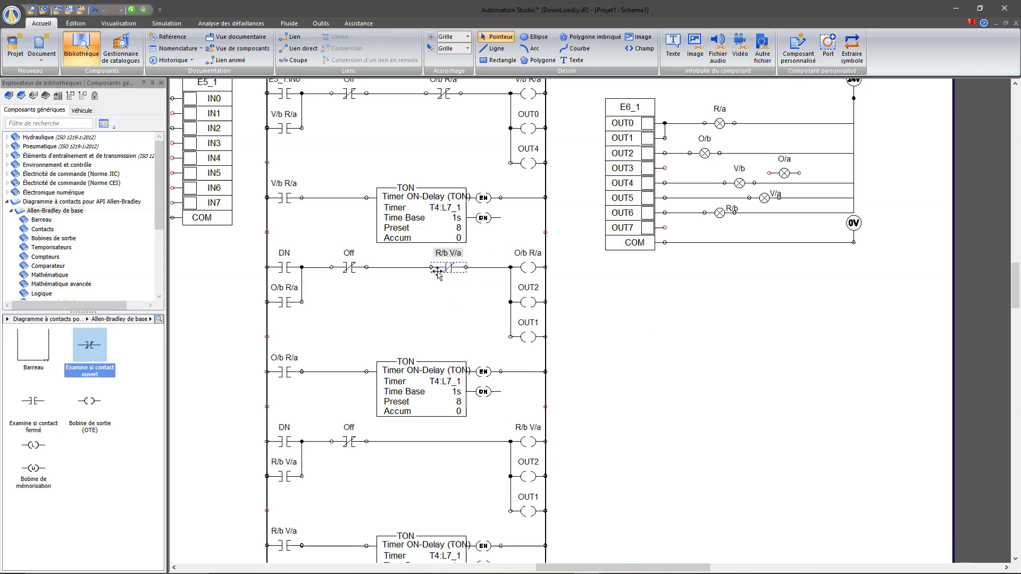
left_click(425, 327)
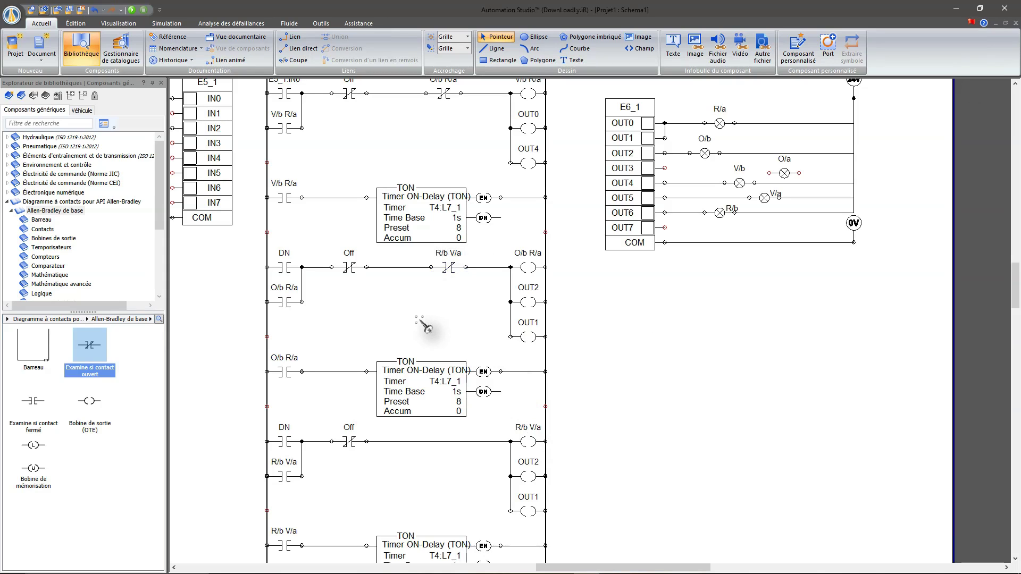
Step: Copy the R/b V/a rung and its timer rung into the free space directly below them, above the END rung
scroll(426, 327, "down", 5)
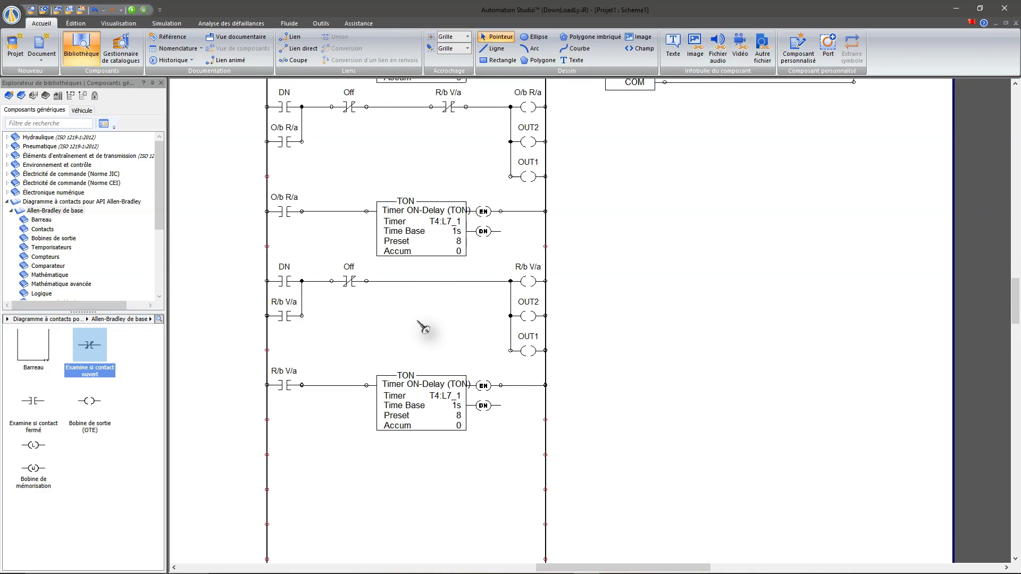
scroll(424, 327, "up", 5)
scroll(424, 328, "down", 13)
scroll(424, 327, "up", 6)
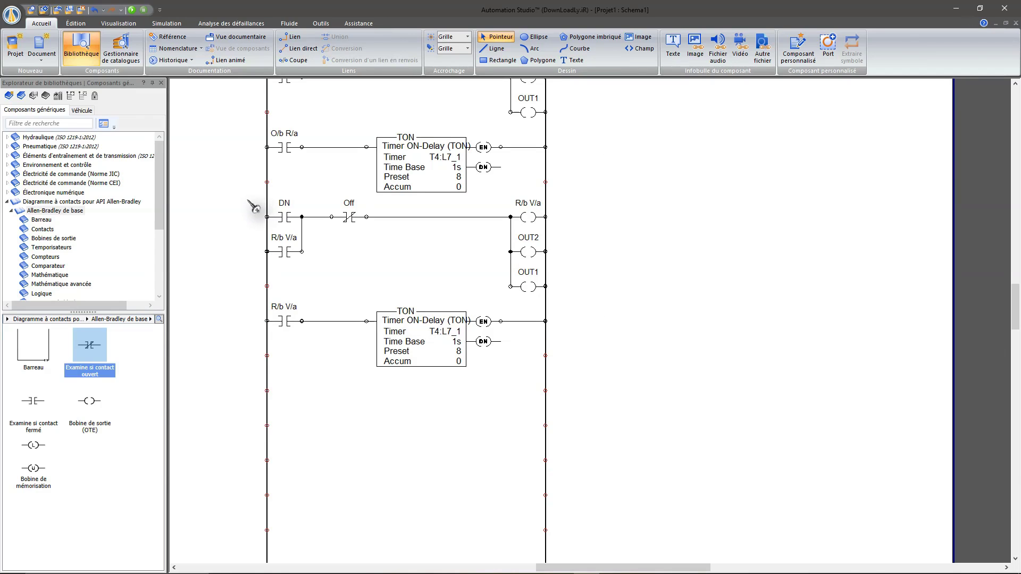
left_click_drag(248, 201, 585, 387)
scroll(588, 392, "down", 5)
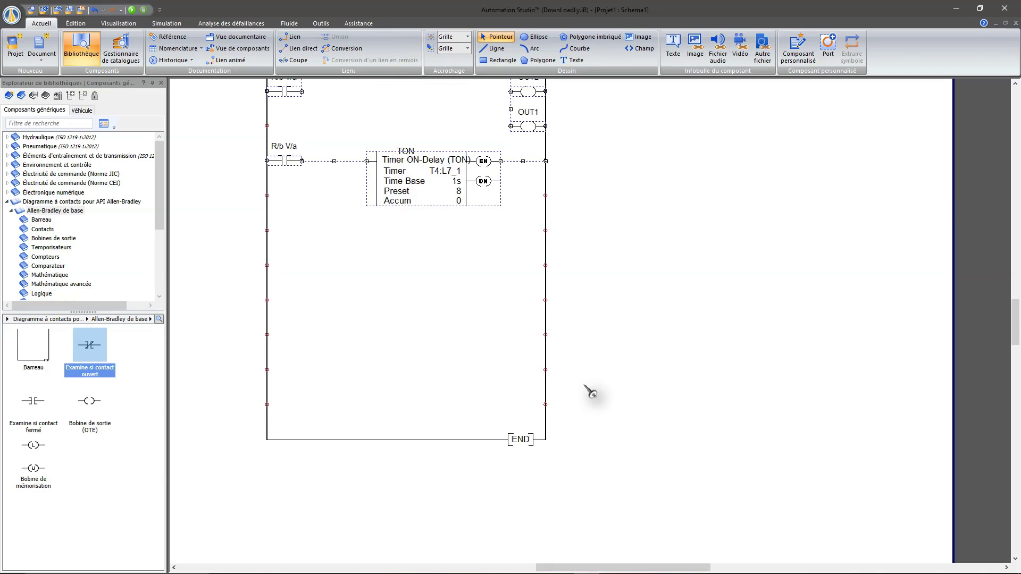
left_click_drag(392, 174, 393, 348)
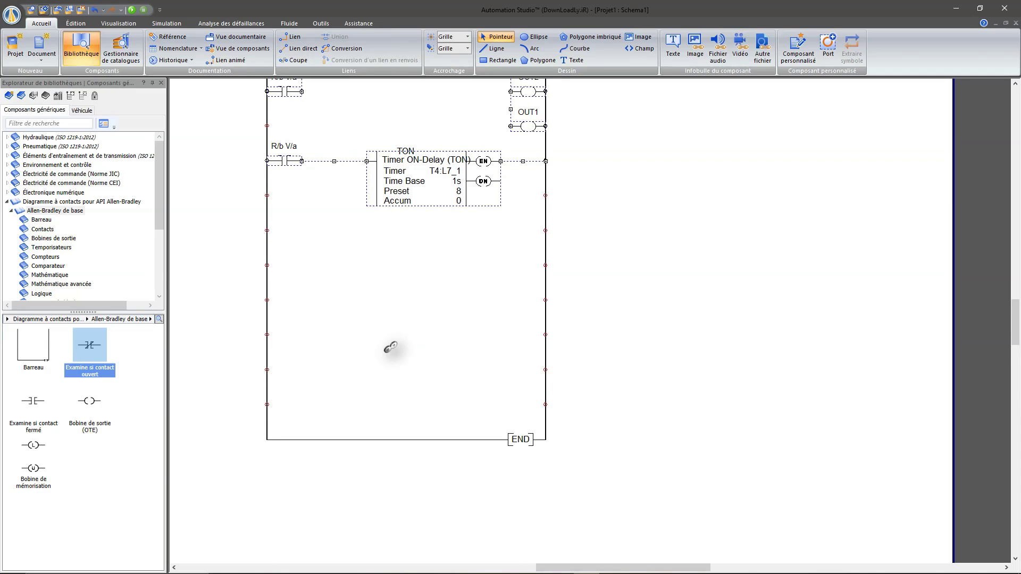
left_click(612, 299)
scroll(613, 299, "up", 6)
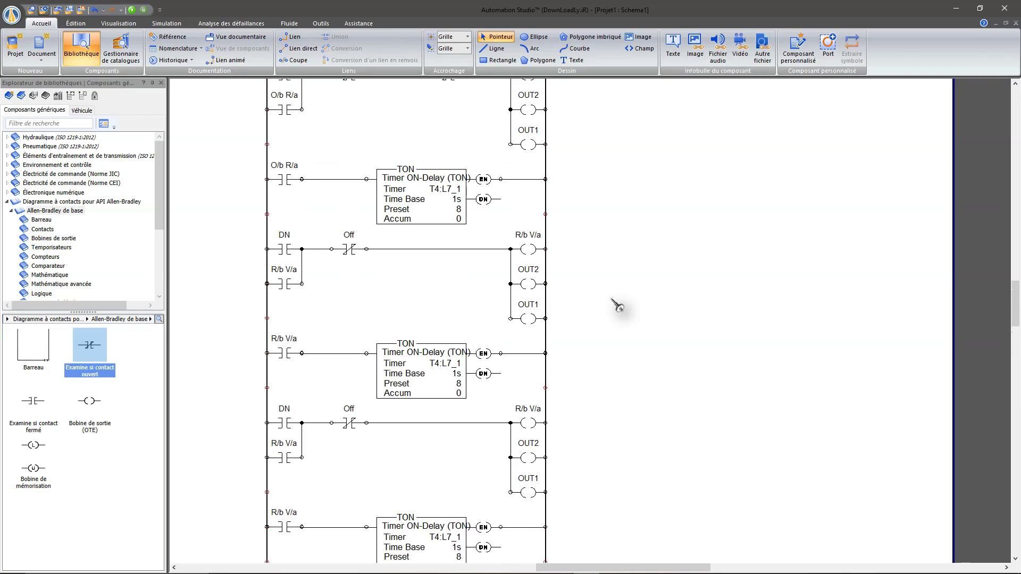
Step: Rename the top output coil of the copied rung to R/b O/a
scroll(617, 306, "down", 4)
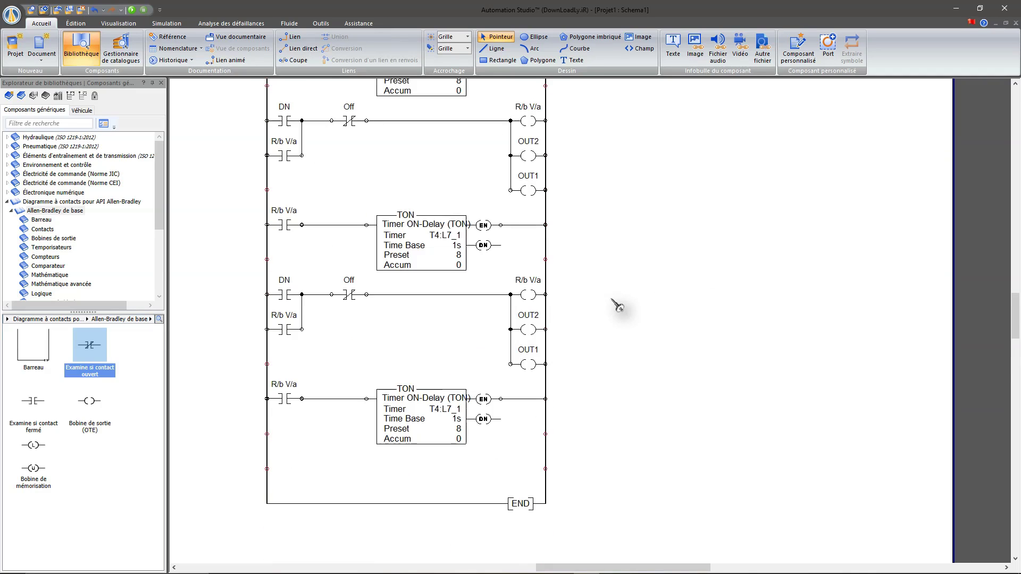
double_click(528, 296)
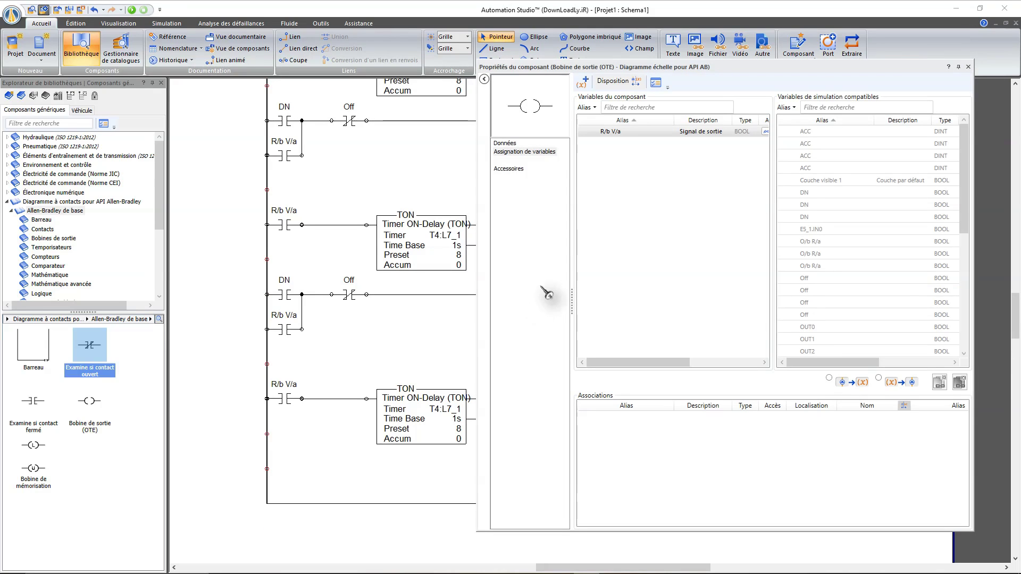
left_click(509, 144)
left_click(633, 149)
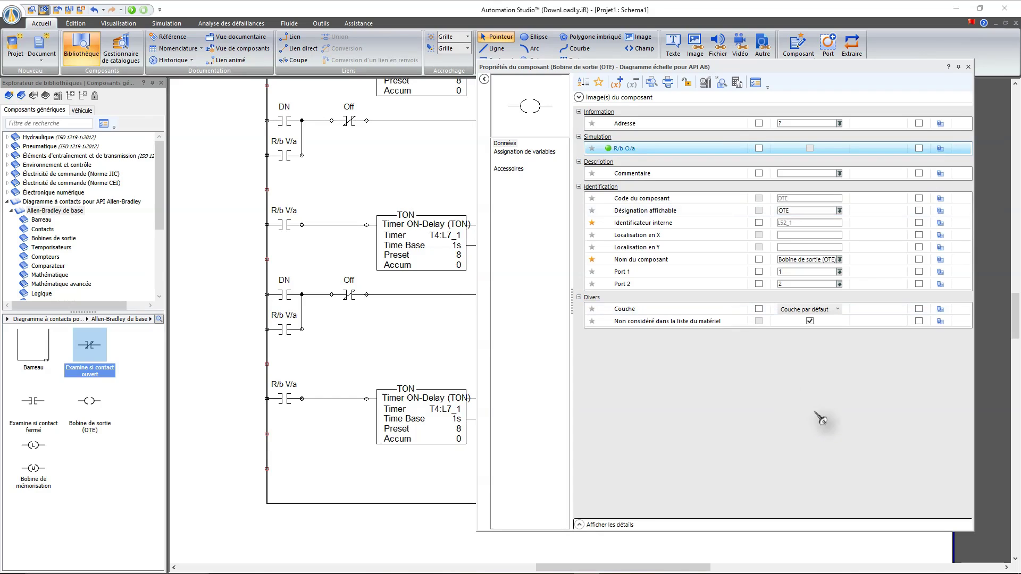
left_click(970, 69)
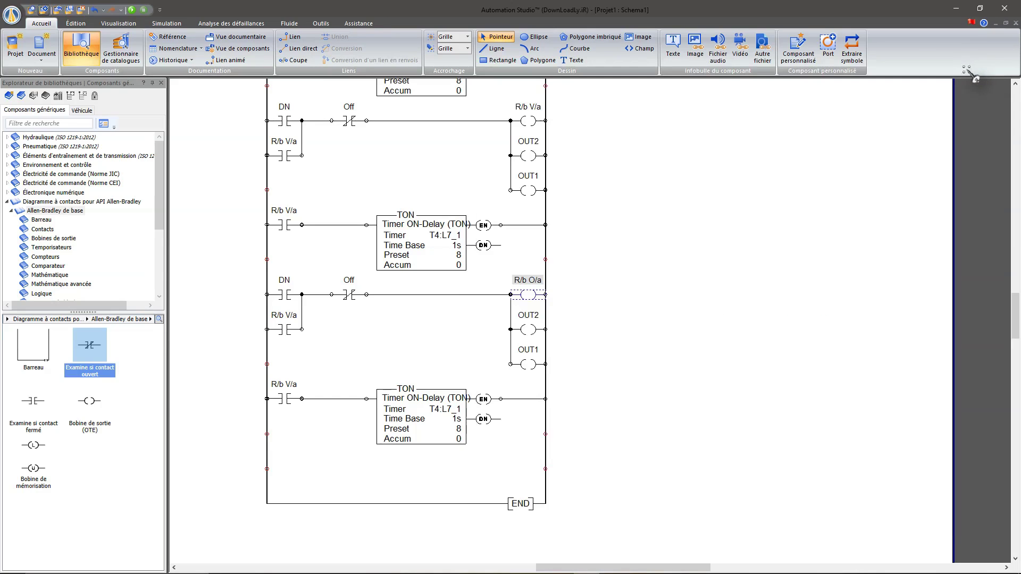
Step: Review the ladder rungs, their timers and output coils, and the lamp wiring of the output card
scroll(525, 361, "up", 3)
scroll(525, 361, "up", 5)
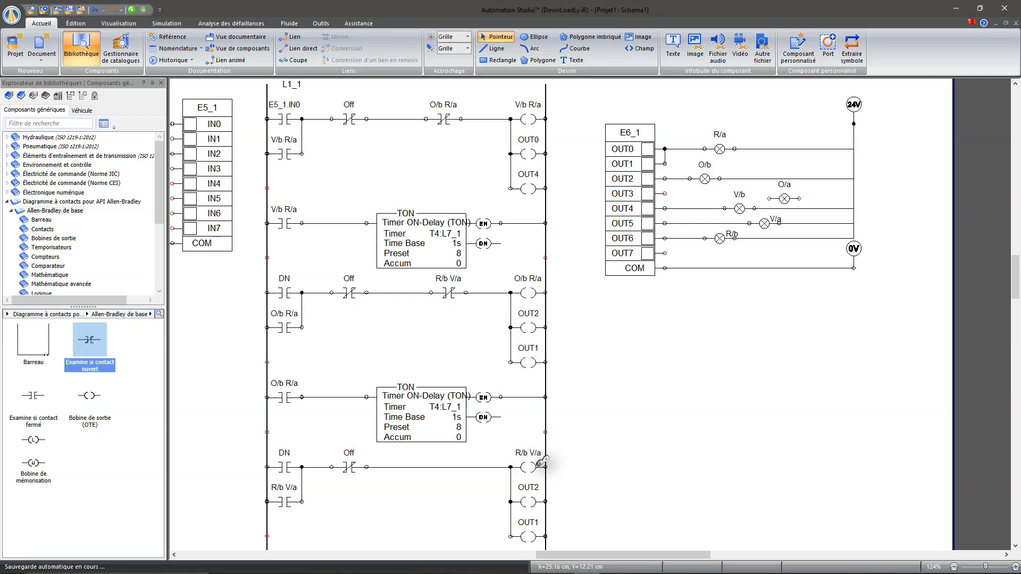
scroll(542, 463, "down", 3)
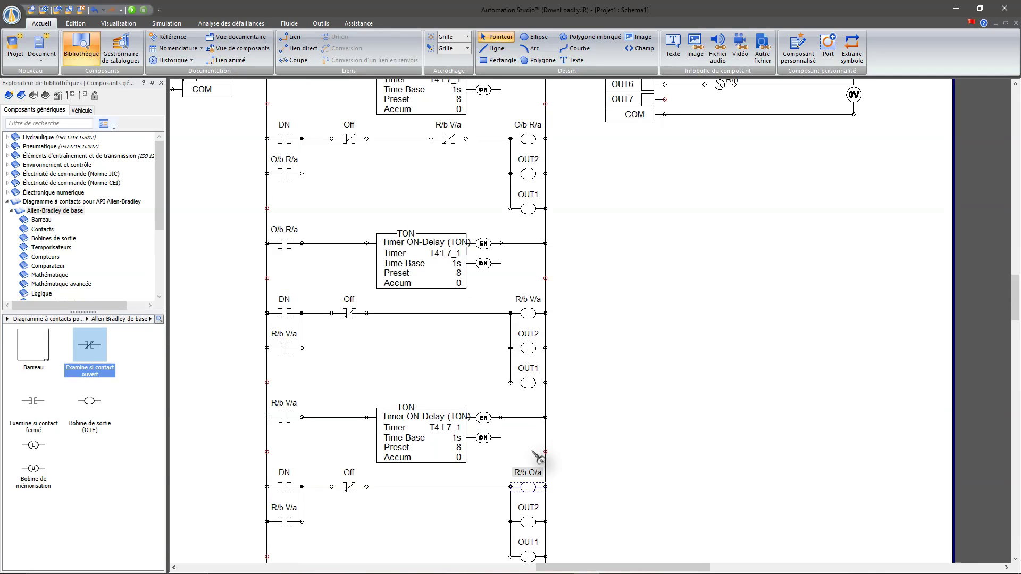
scroll(538, 423, "down", 2)
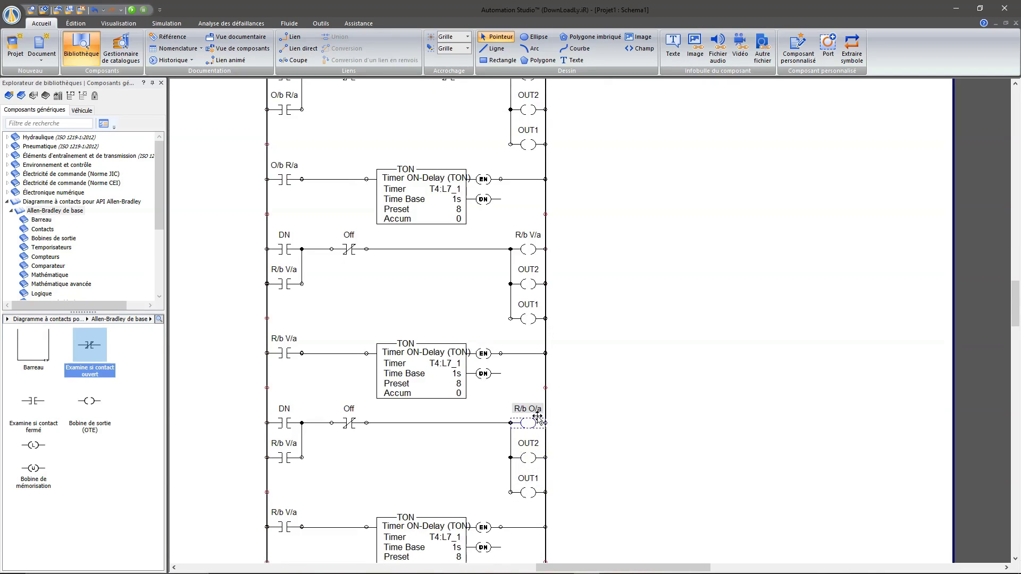
scroll(537, 437, "down", 2)
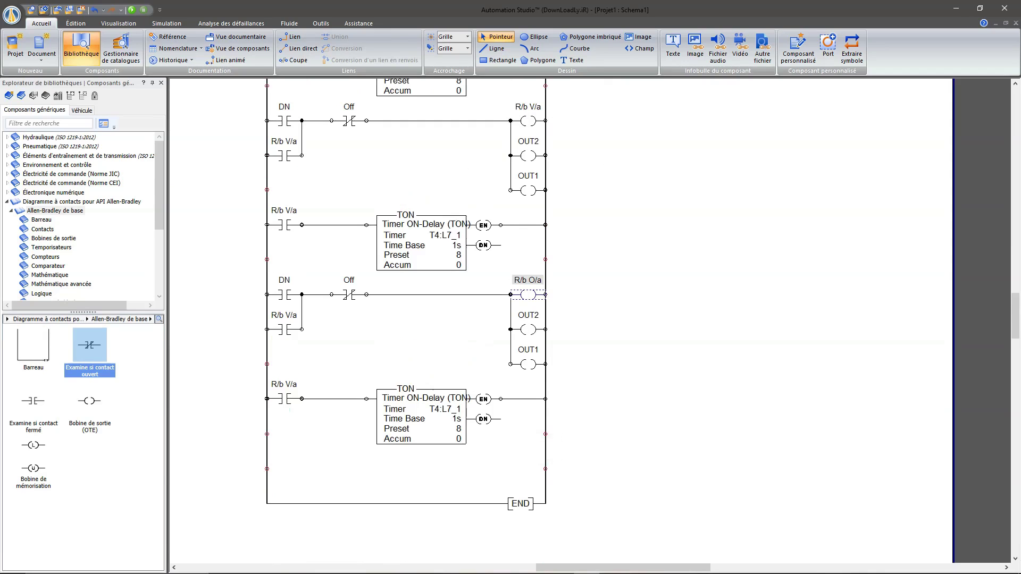
scroll(529, 291, "up", 2)
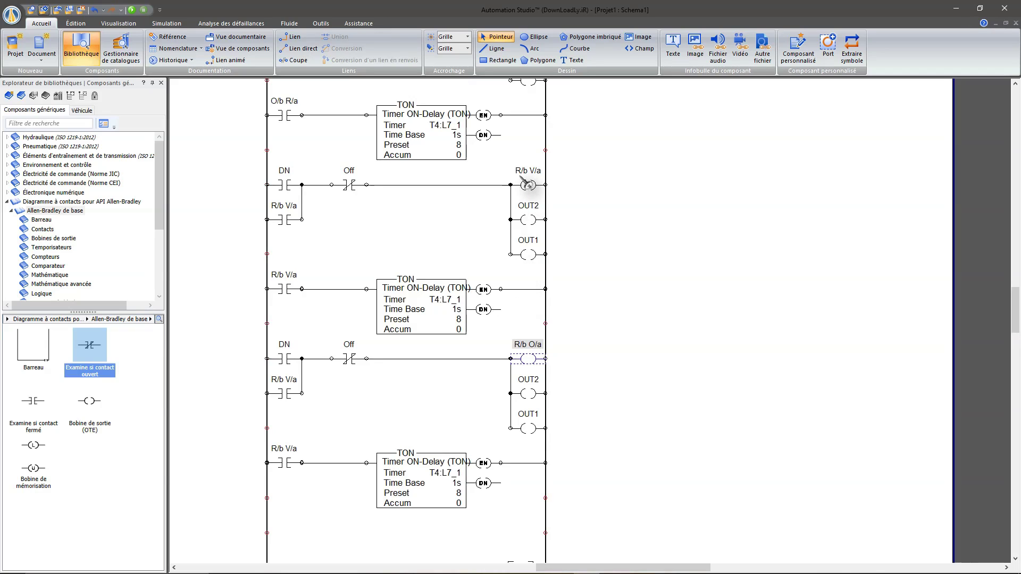
scroll(518, 180, "up", 2)
scroll(518, 181, "up", 4)
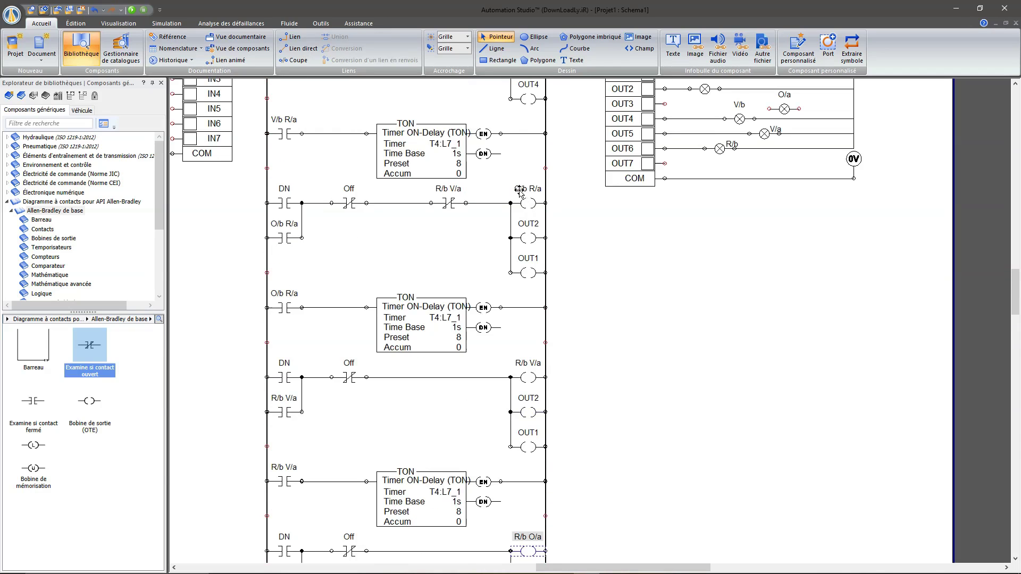
scroll(519, 193, "up", 5)
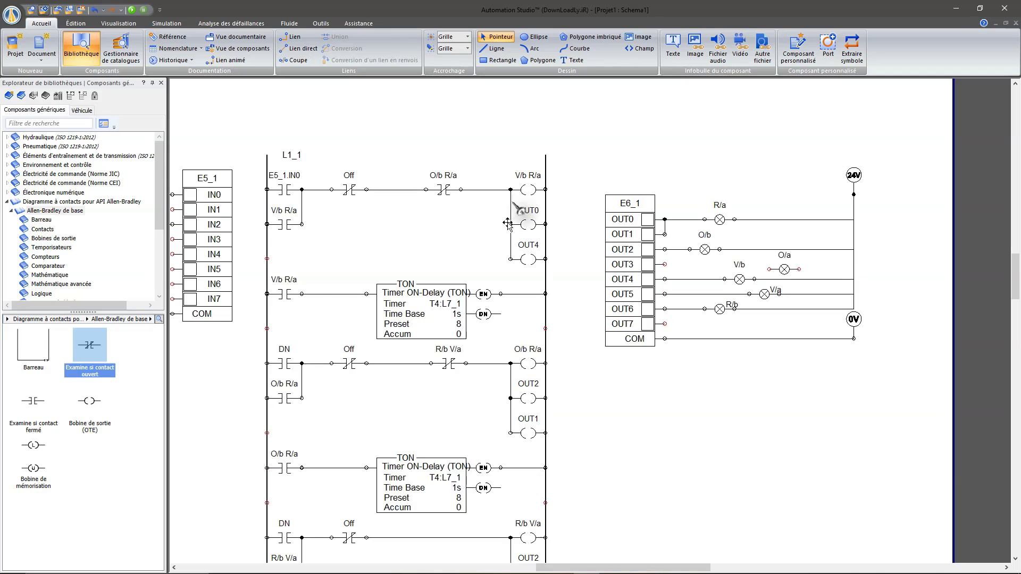
scroll(488, 341, "down", 4)
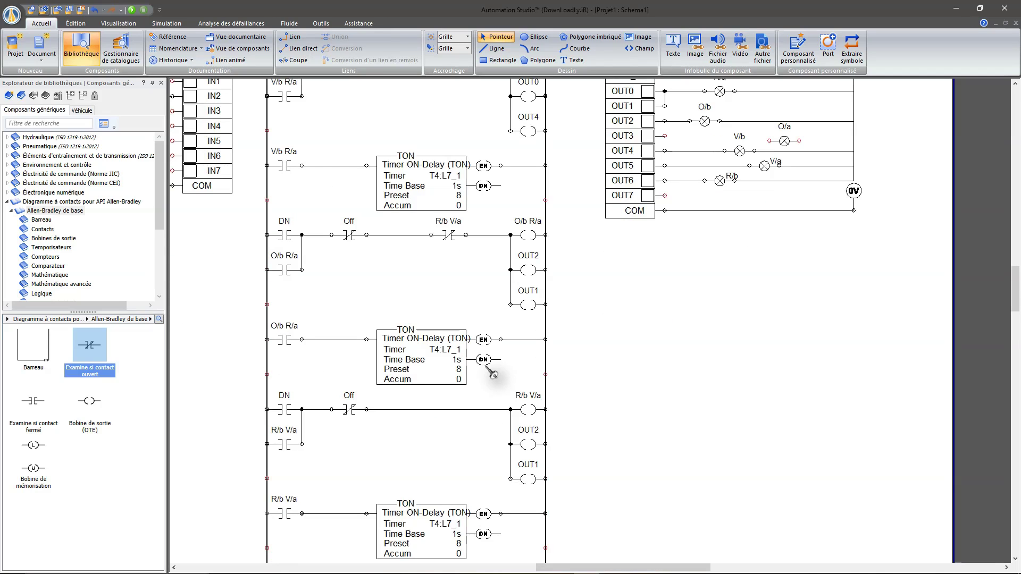
scroll(492, 374, "up", 3)
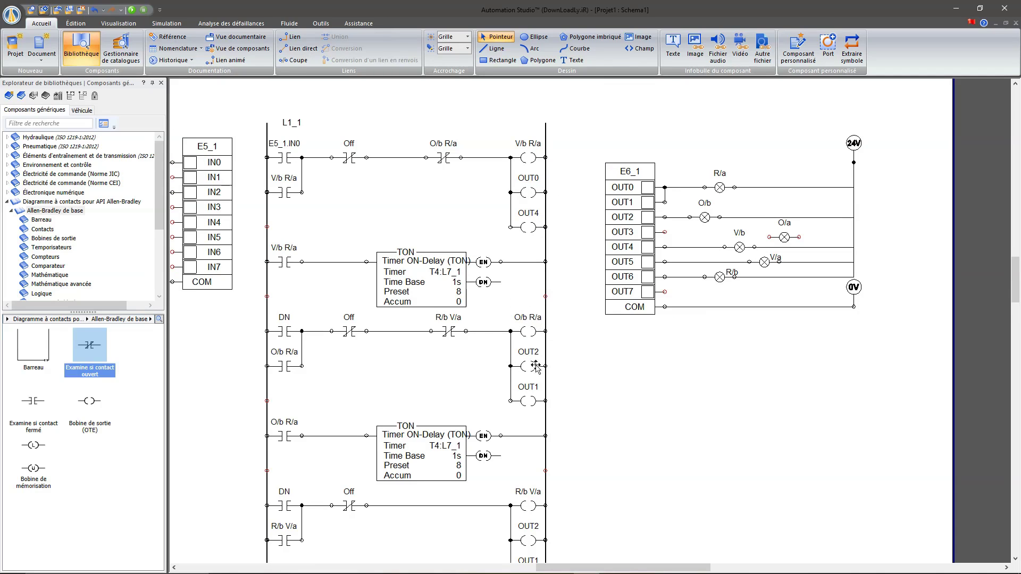
scroll(536, 357, "down", 9)
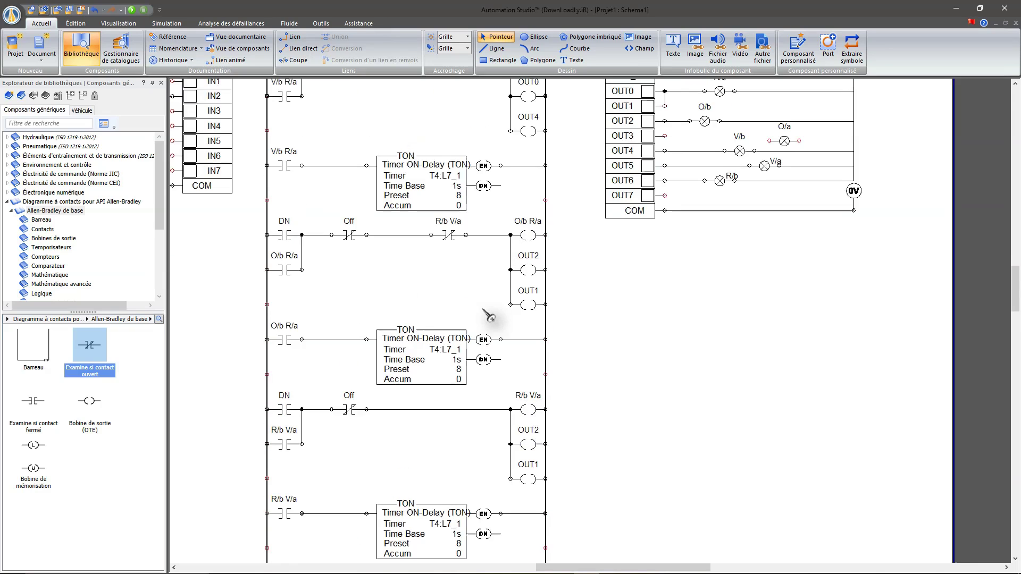
scroll(488, 316, "up", 3)
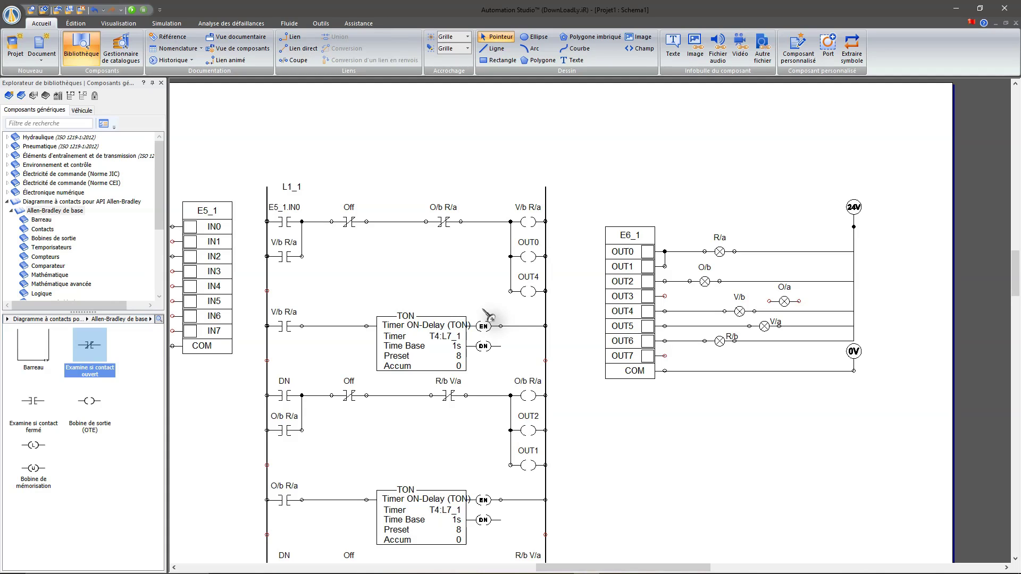
scroll(479, 316, "down", 6)
scroll(458, 316, "down", 2)
scroll(458, 316, "up", 1)
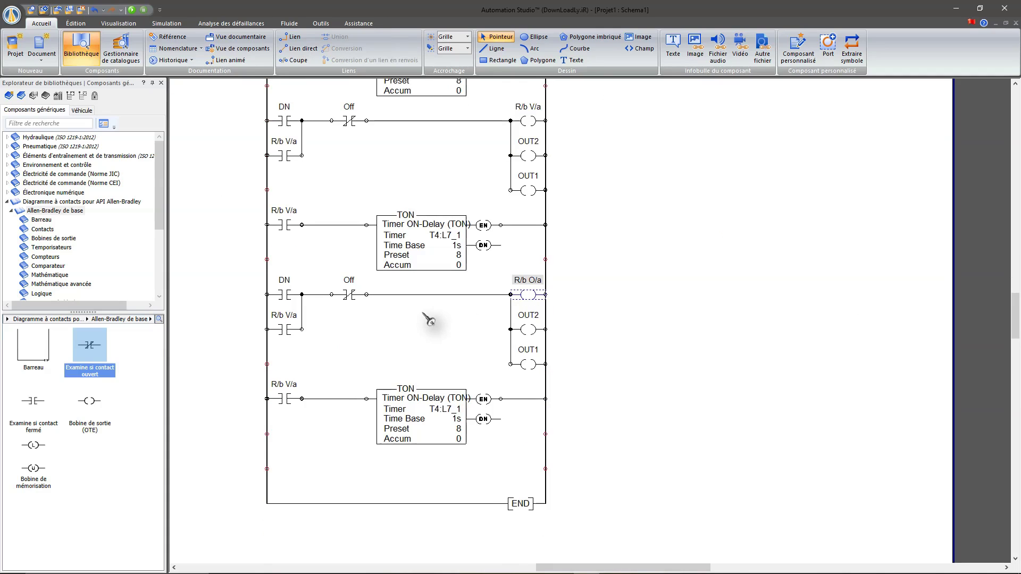
scroll(313, 326, "up", 2)
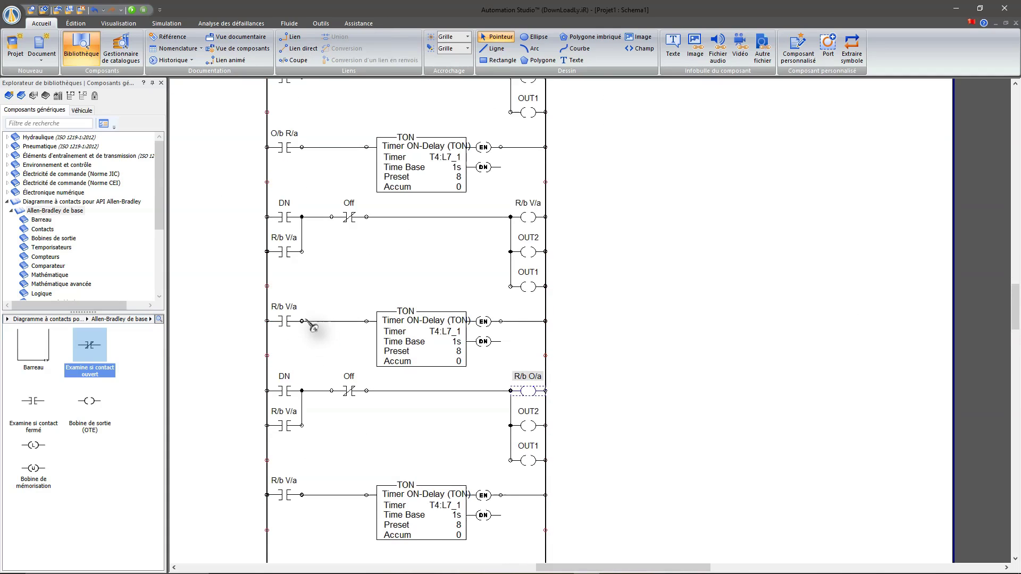
scroll(313, 326, "down", 1)
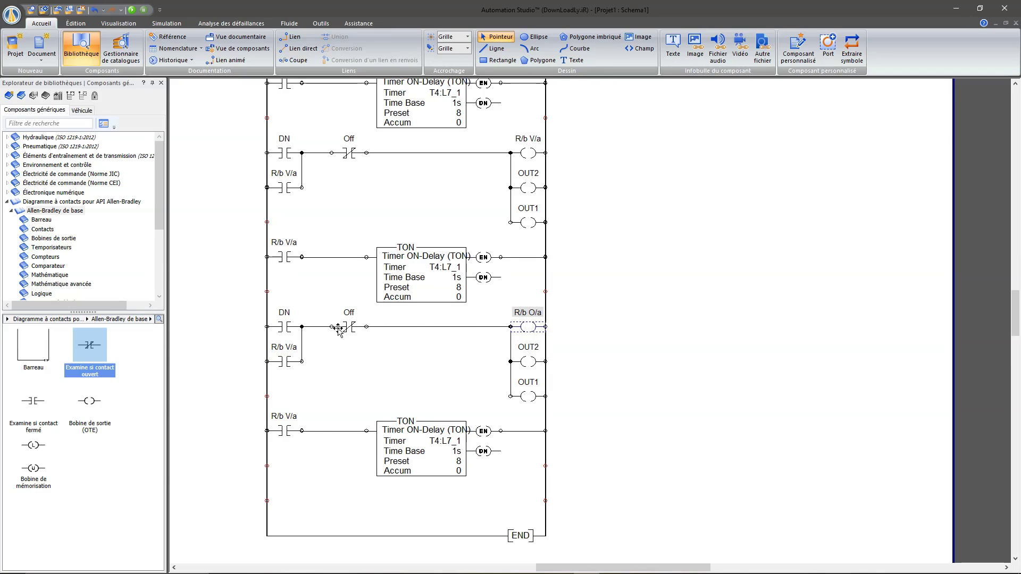
Step: Assign the variable R/b O/a to the parallel holding contact under the lowest DN contact and to the contact feeding the last timer
left_click(284, 362)
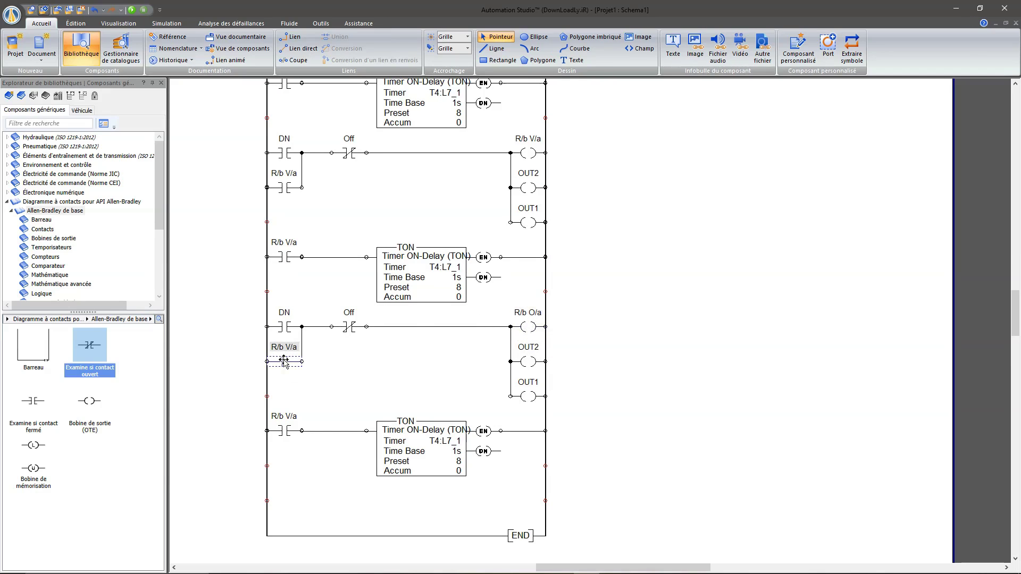
double_click(285, 363)
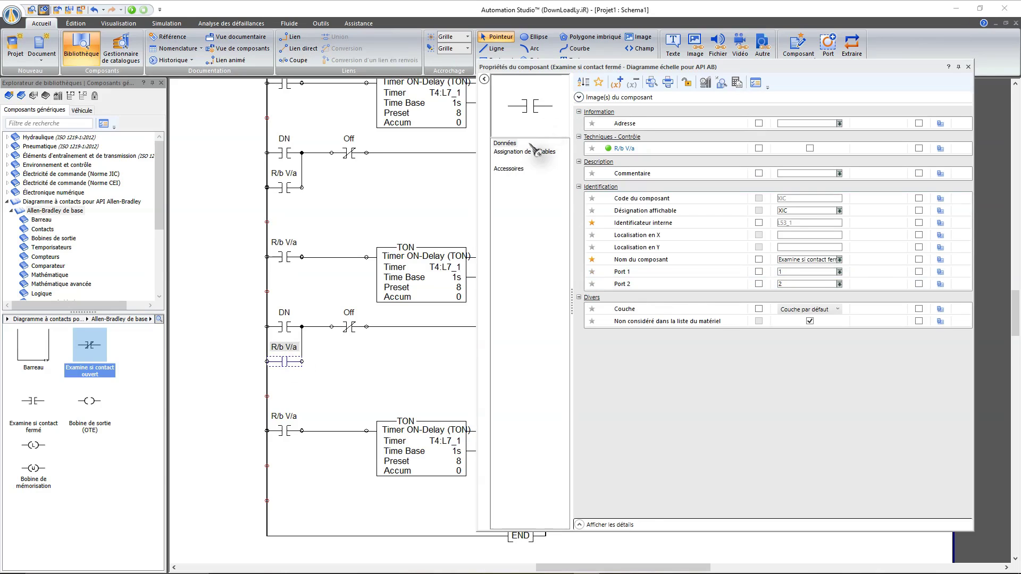
left_click(525, 154)
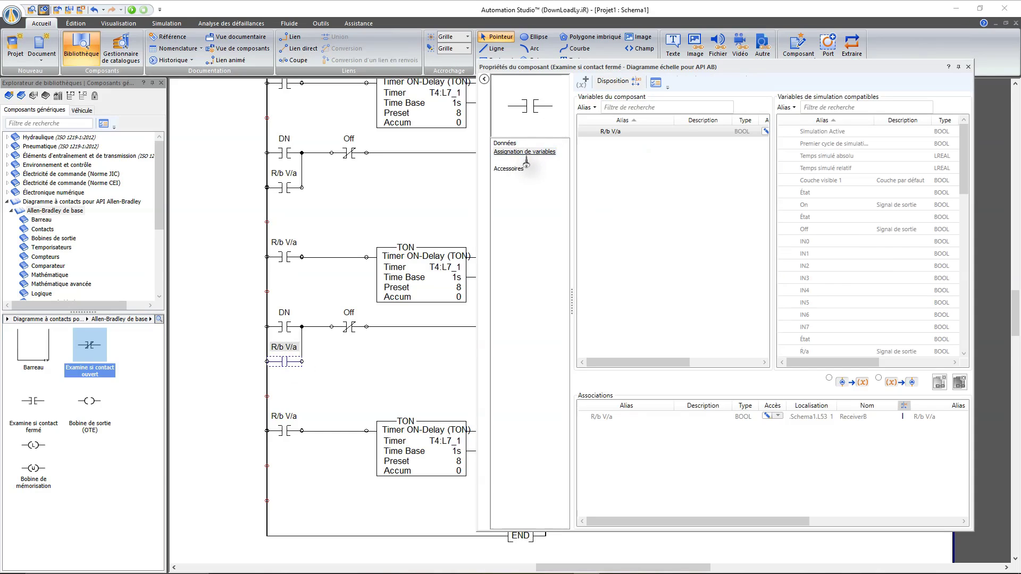
mouse_move(672, 61)
left_mouse_down()
mouse_move(672, 443)
mouse_move(675, 60)
left_mouse_up()
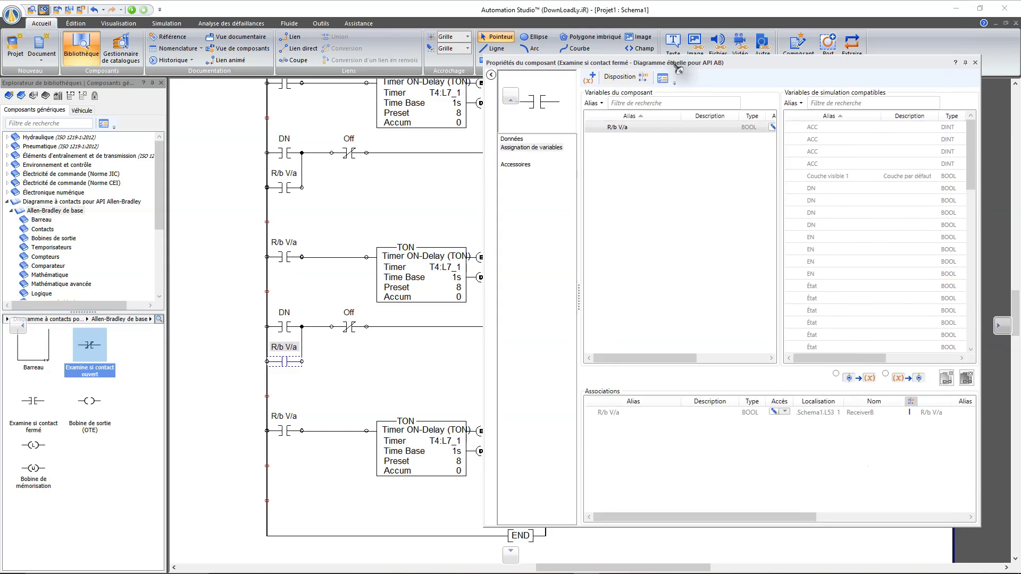
scroll(843, 312, "down", 4)
scroll(835, 309, "down", 4)
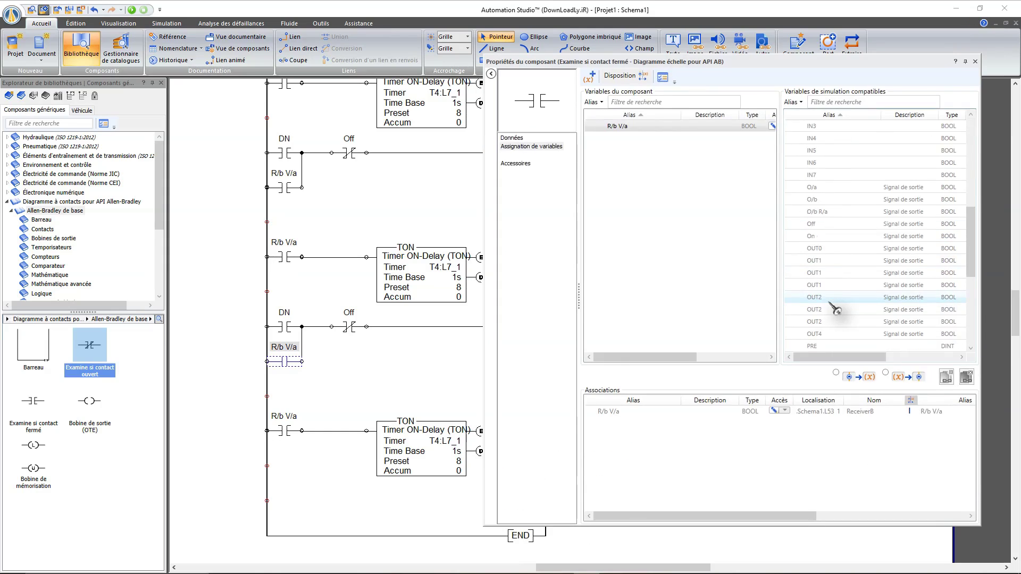
left_click_drag(740, 67, 733, 144)
scroll(872, 346, "down", 4)
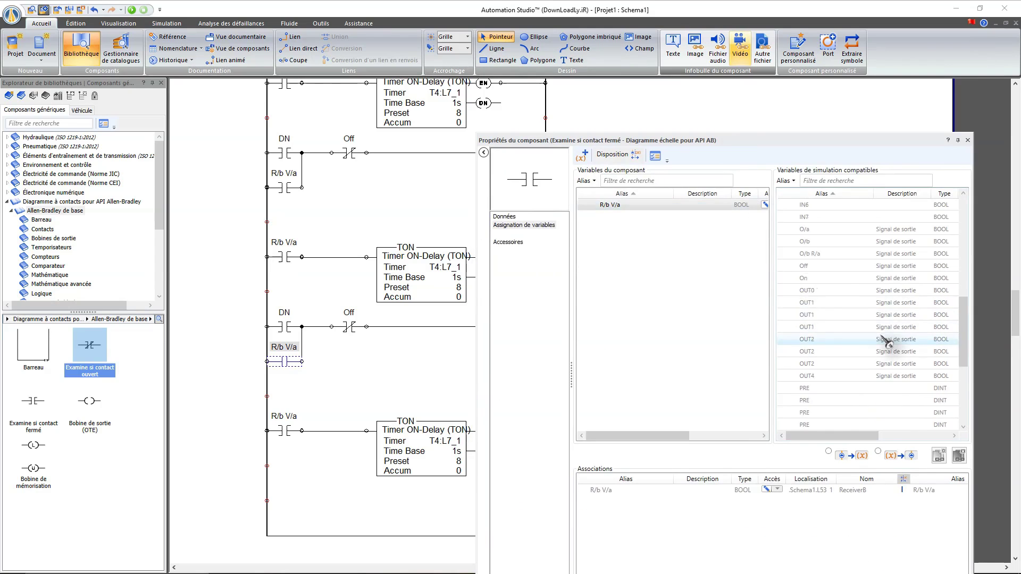
left_click(850, 366)
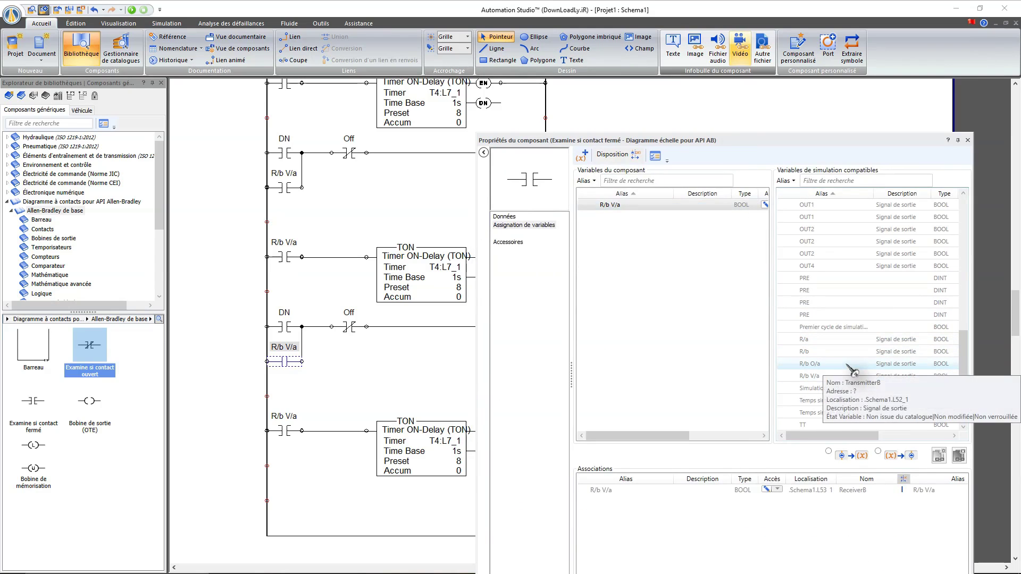
left_click(878, 451)
left_click(940, 457)
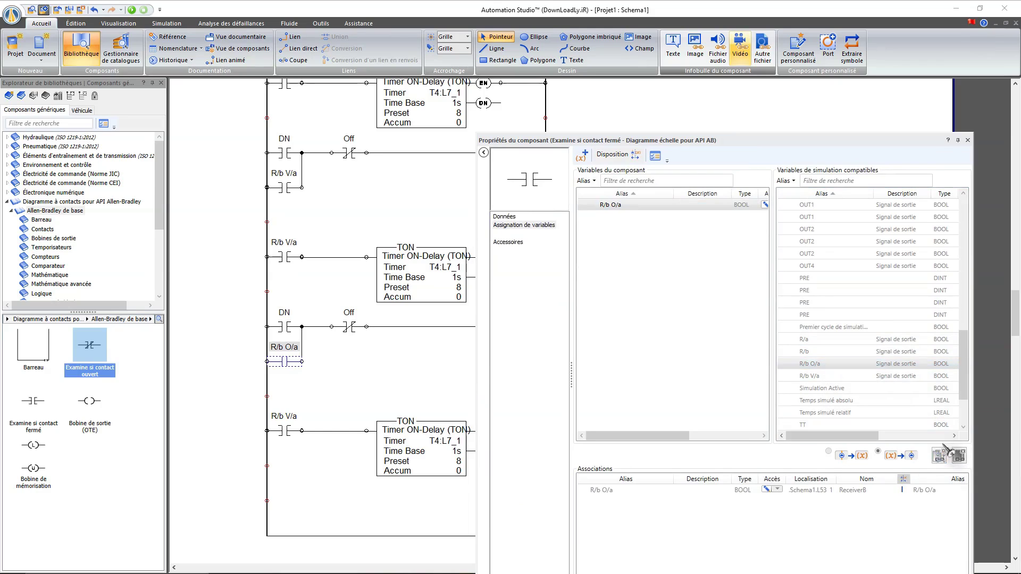
left_click(968, 140)
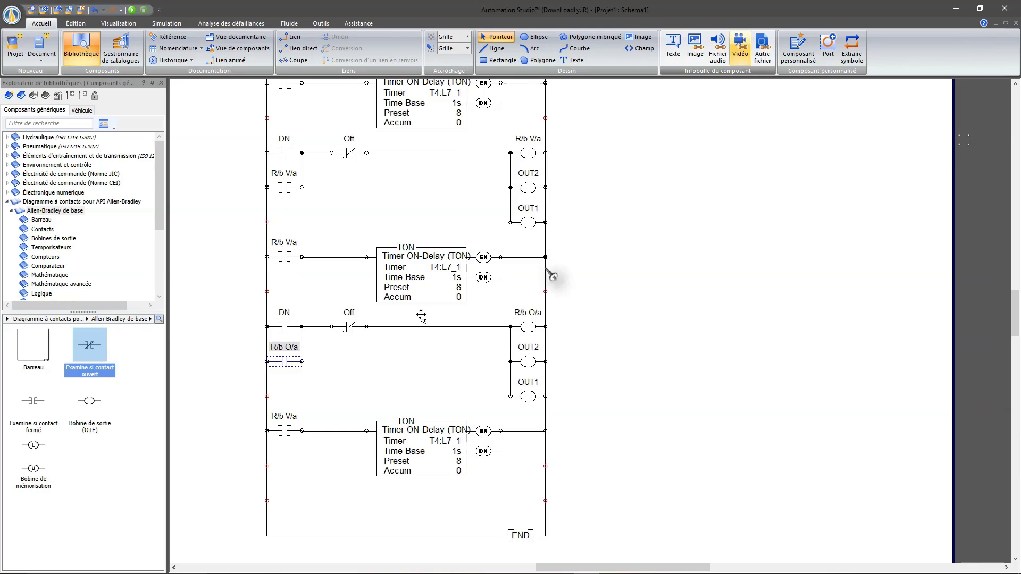
left_click(285, 430)
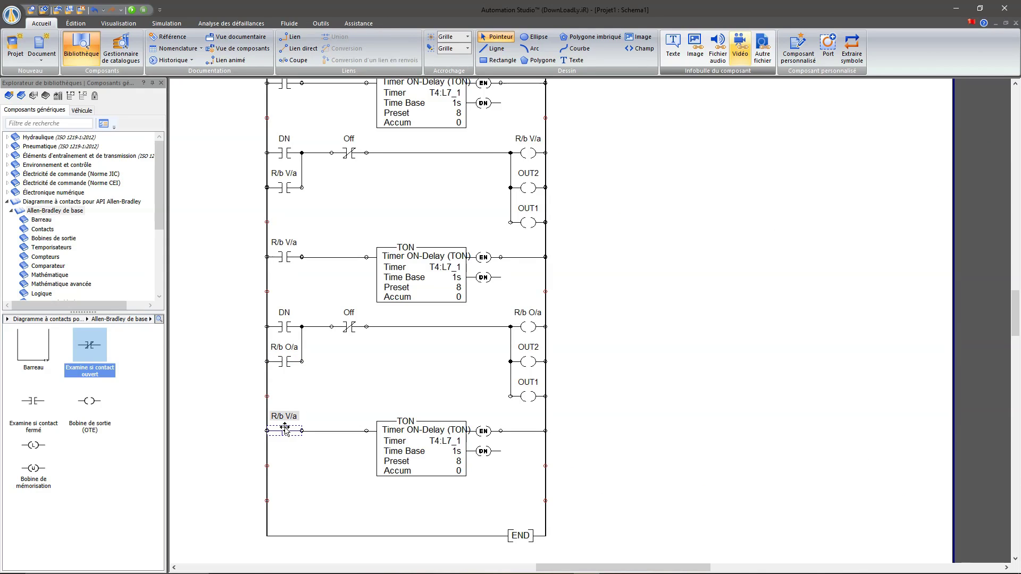
mouse_move(285, 430)
left_mouse_down()
mouse_move(286, 362)
mouse_move(286, 431)
left_mouse_up()
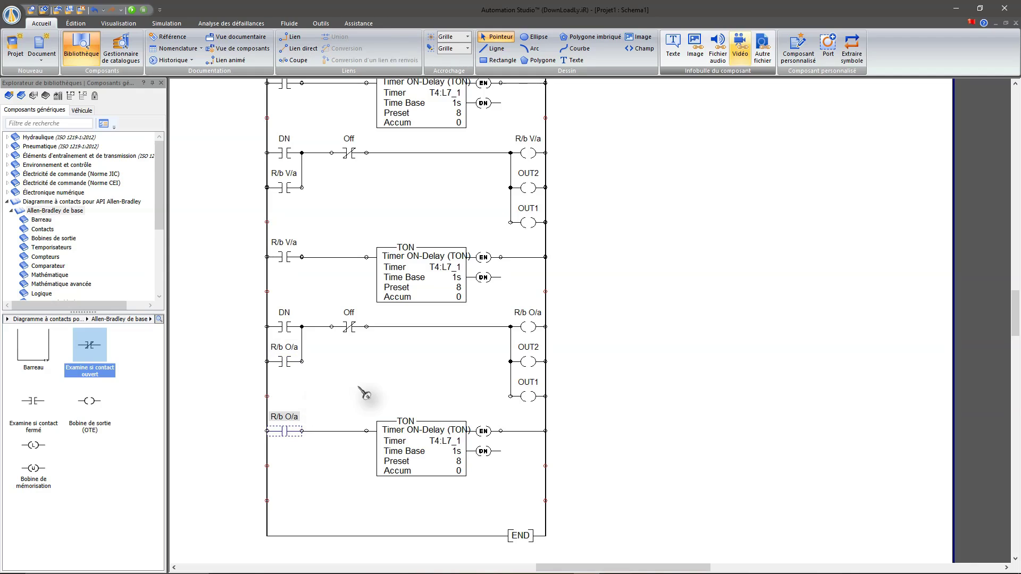
Step: Check the internal identifier of the R/b V/a timer and link the R/b O/a rung's DN contact to the DN variable of L45_1
left_click(394, 283)
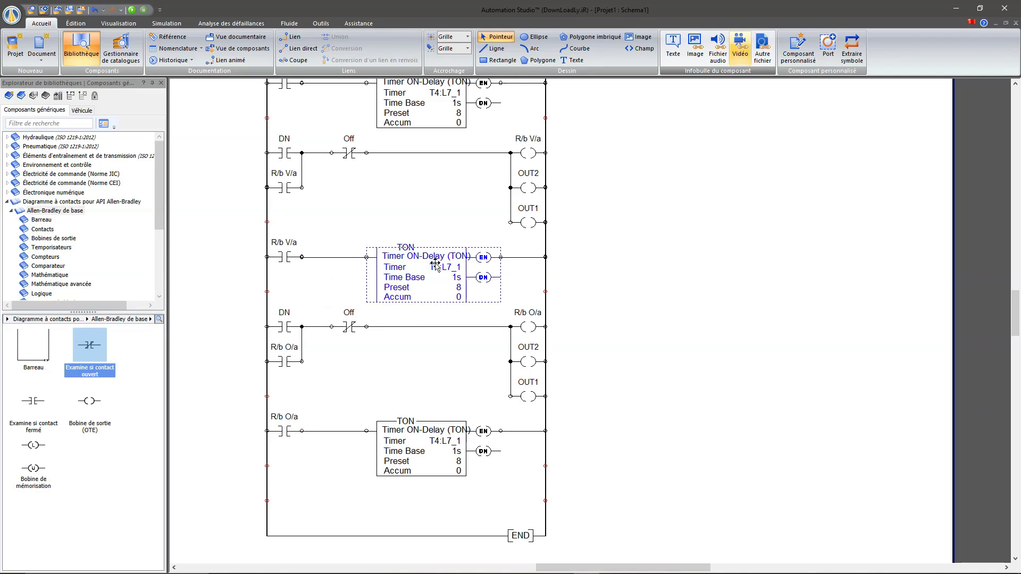
double_click(419, 276)
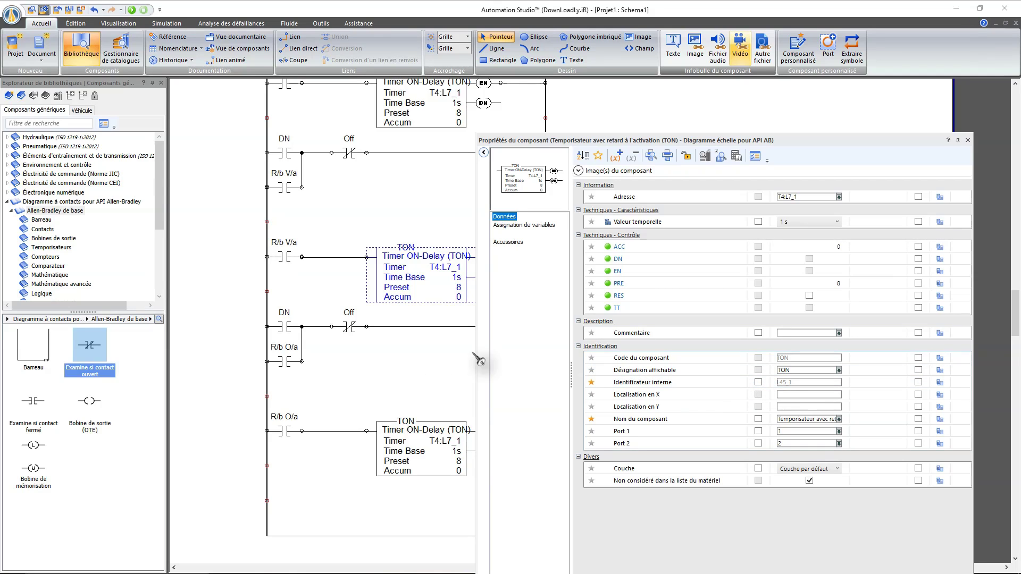
left_click(284, 327)
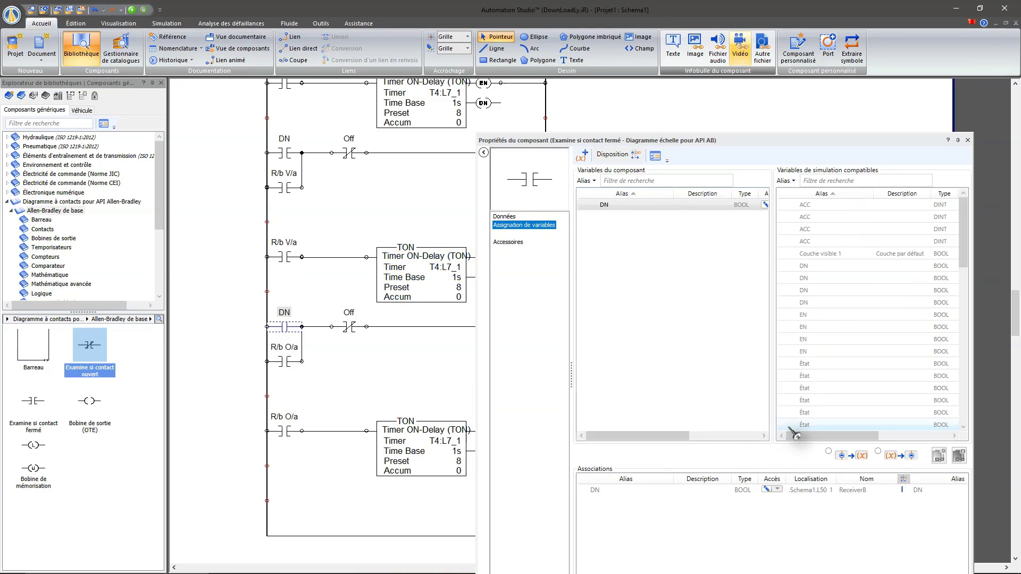
left_click_drag(815, 443, 884, 442)
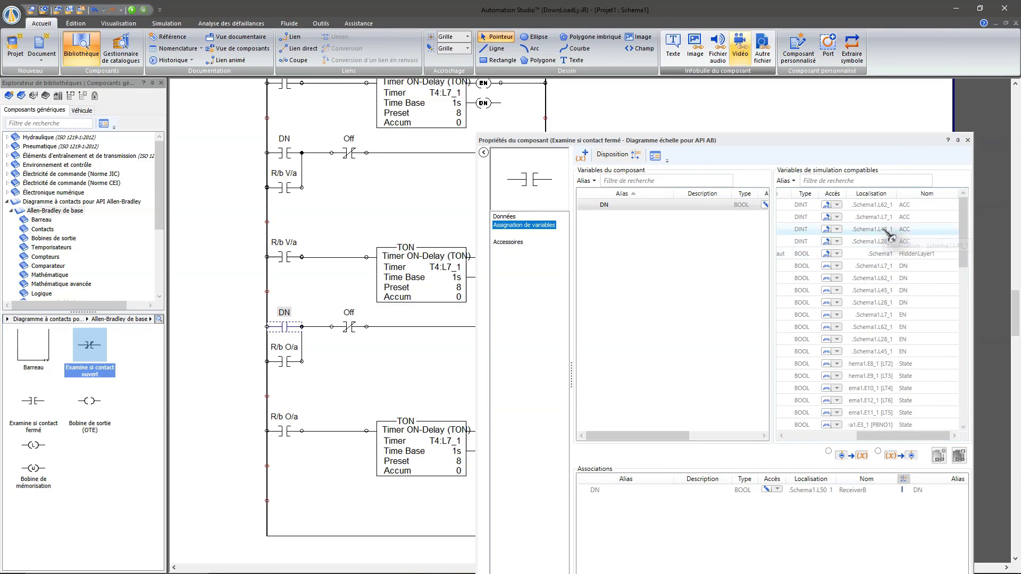
left_click(873, 292)
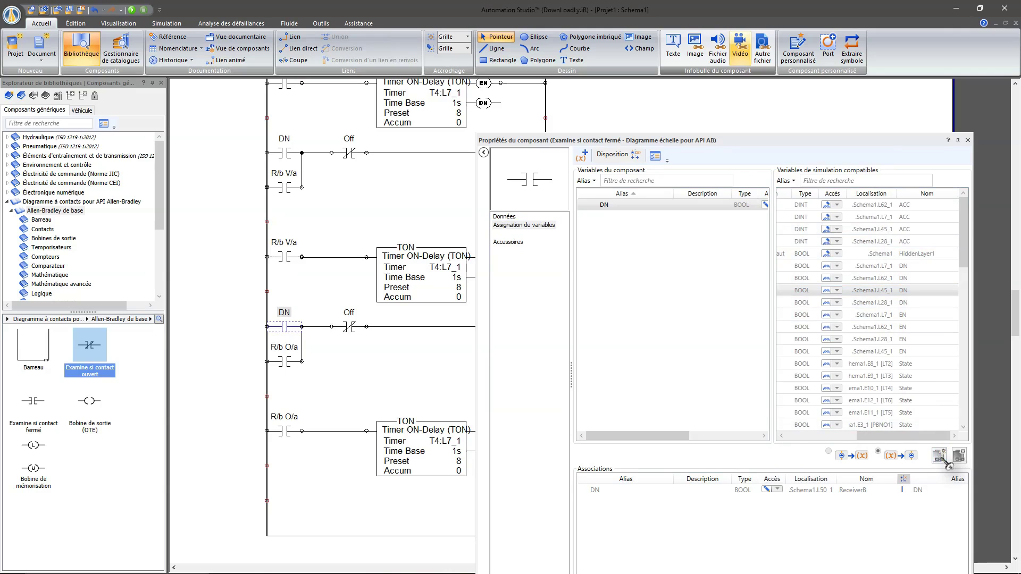
left_click(967, 140)
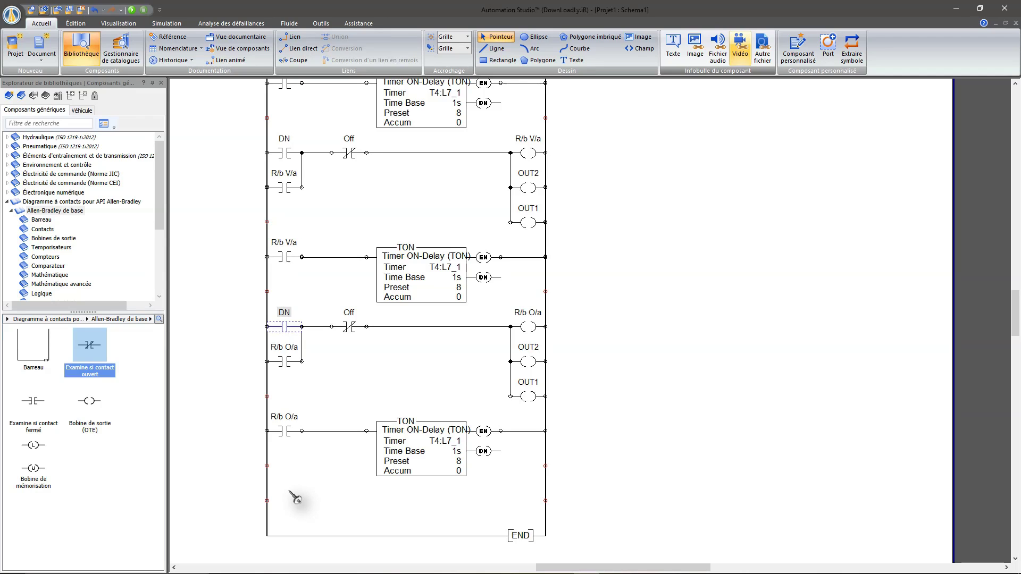
Step: Insert a normally closed contact just before the R/b V/a output coil and assign it the variable R/b O/a
scroll(293, 497, "up", 3)
scroll(319, 479, "down", 2)
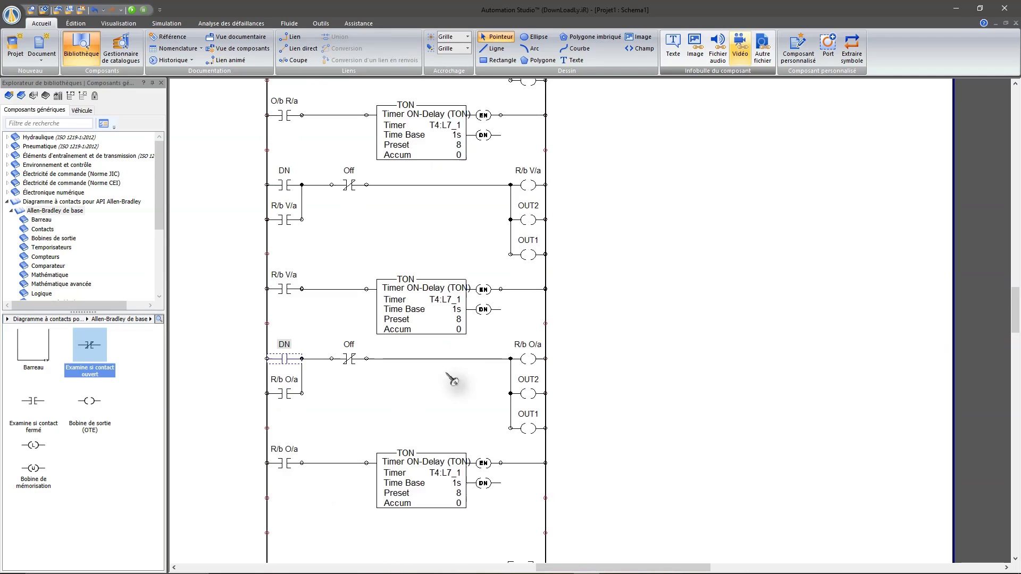
left_click_drag(105, 355, 475, 184)
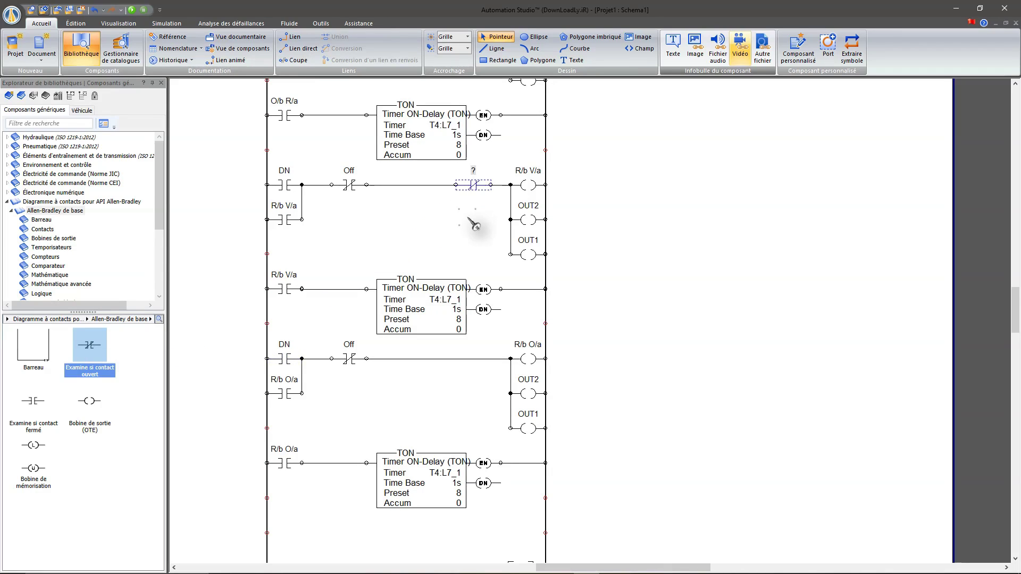
double_click(474, 186)
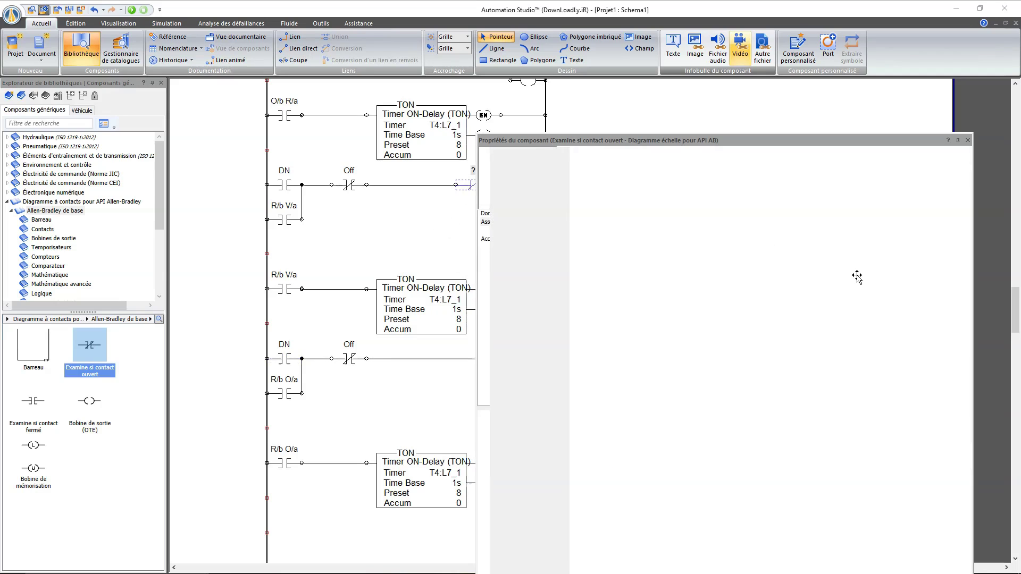
scroll(856, 309, "down", 5)
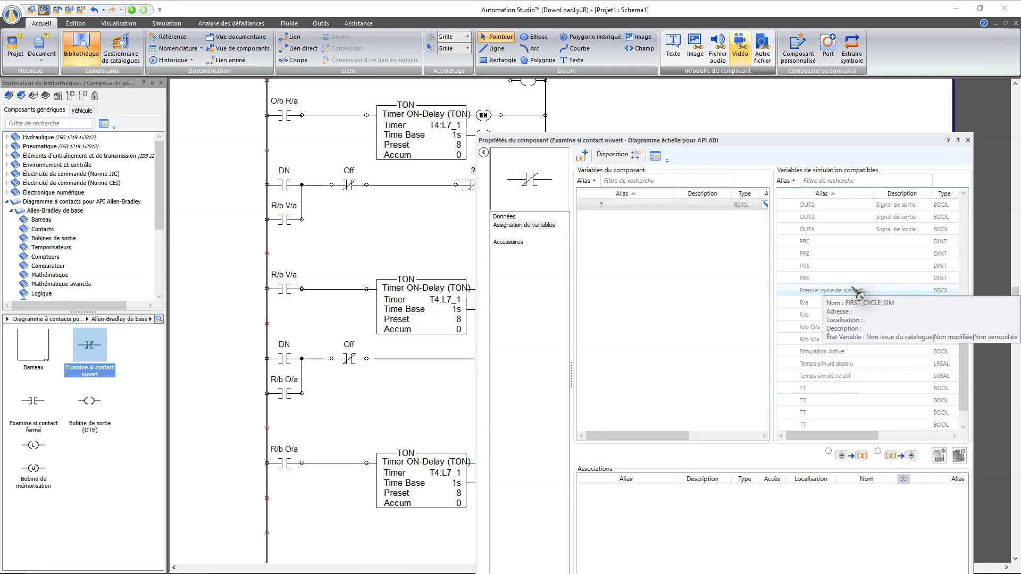
left_click(847, 329)
left_click(939, 455)
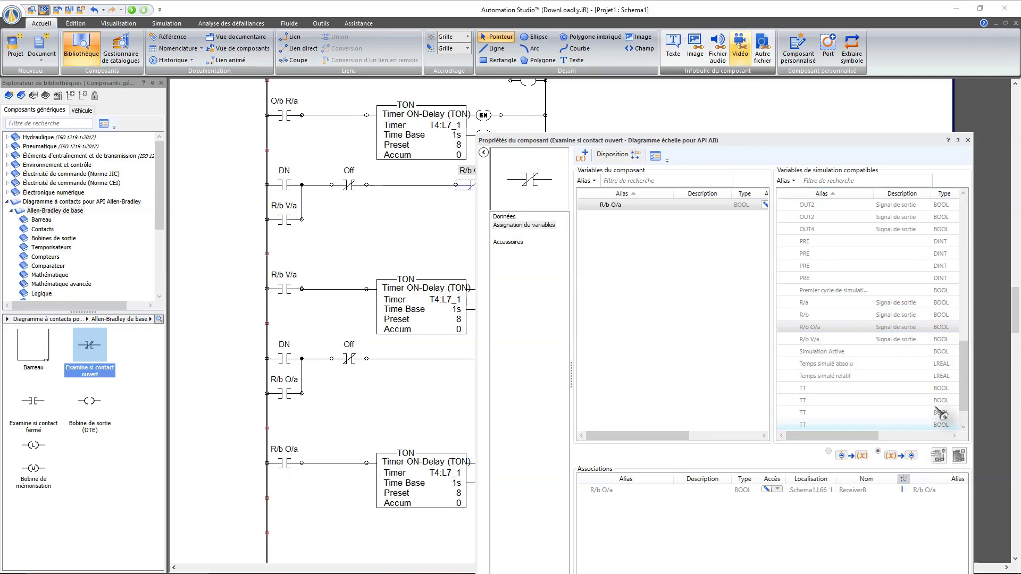
left_click(967, 140)
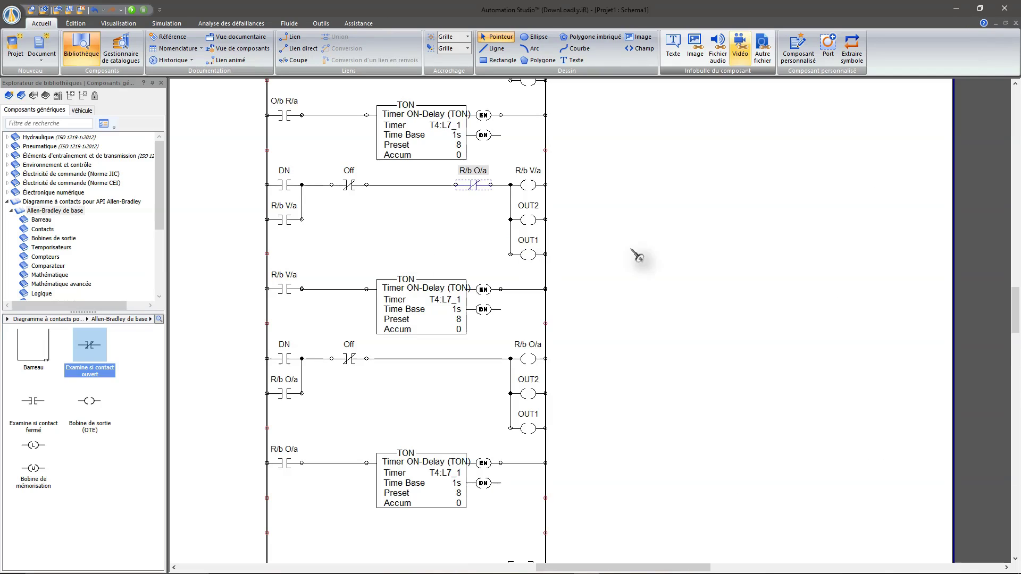
left_click(698, 265)
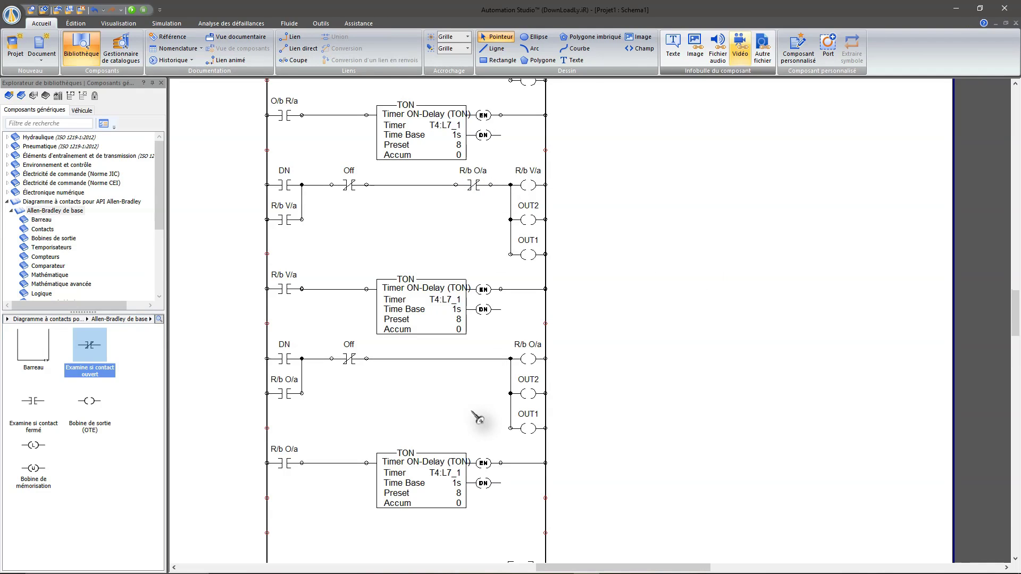
Step: Shorten the ladder by moving its END rung up closer to the last timer rung
scroll(478, 419, "down", 3)
left_click(397, 472)
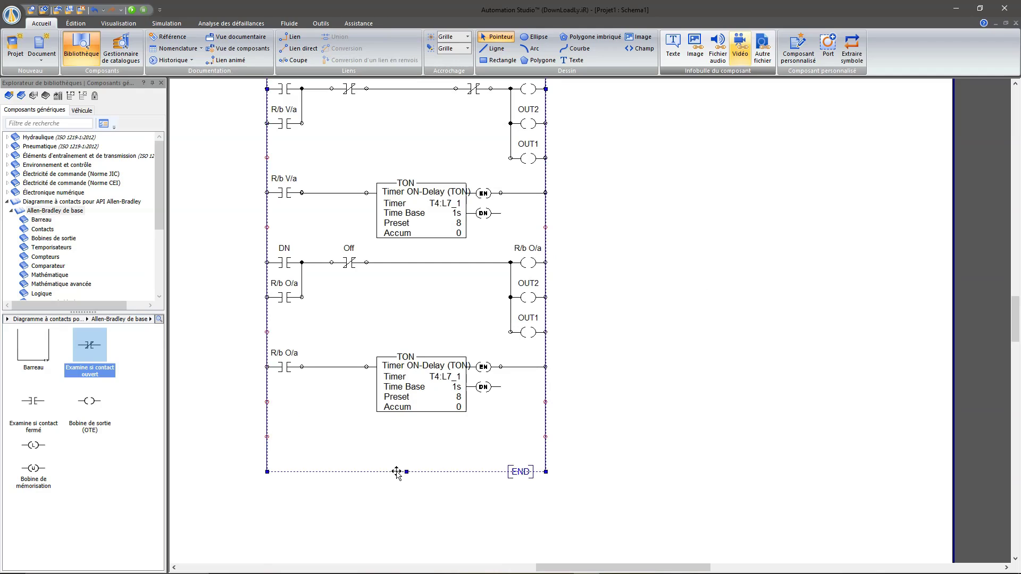
left_click_drag(407, 472, 411, 452)
scroll(414, 482, "up", 1)
left_click(786, 392)
Step: Examine the whole ladder from the V/b R/a rung to the END rung, including its interlock contacts, timers and output coils
scroll(561, 344, "down", 2)
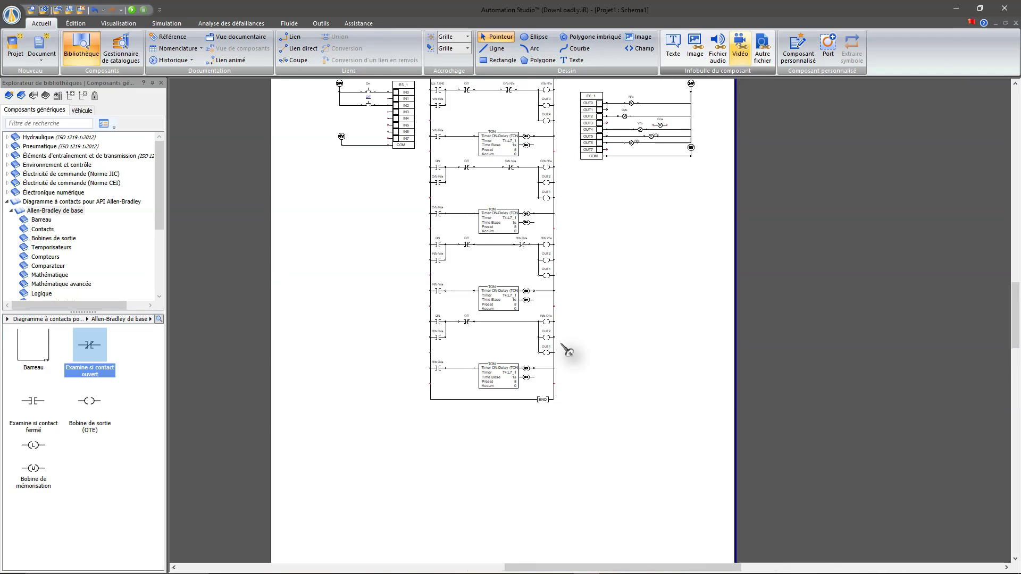
scroll(561, 344, "up", 1)
scroll(561, 344, "up", 4)
scroll(566, 349, "up", 4)
scroll(566, 349, "down", 6)
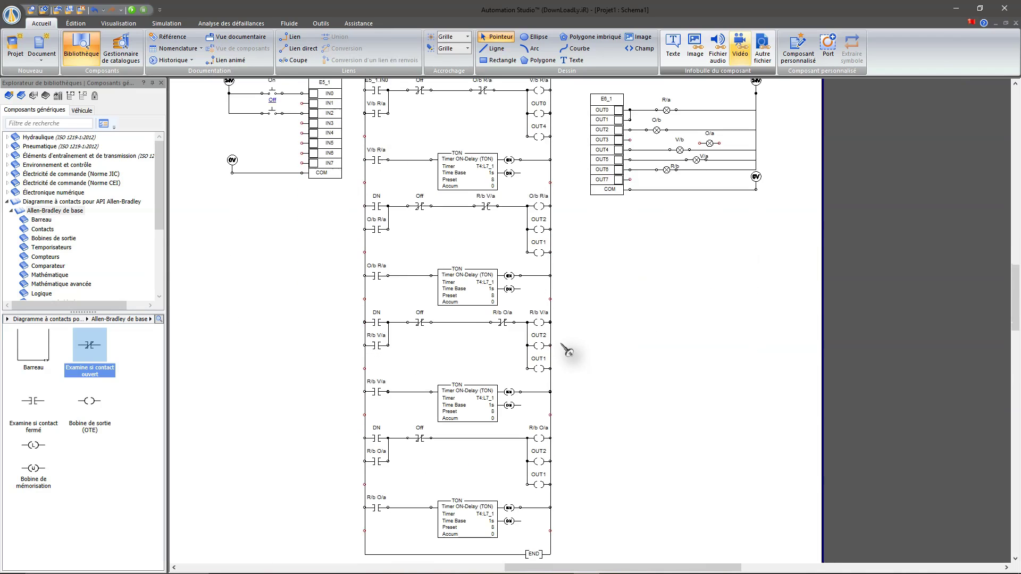
scroll(567, 350, "up", 2)
scroll(567, 351, "down", 1)
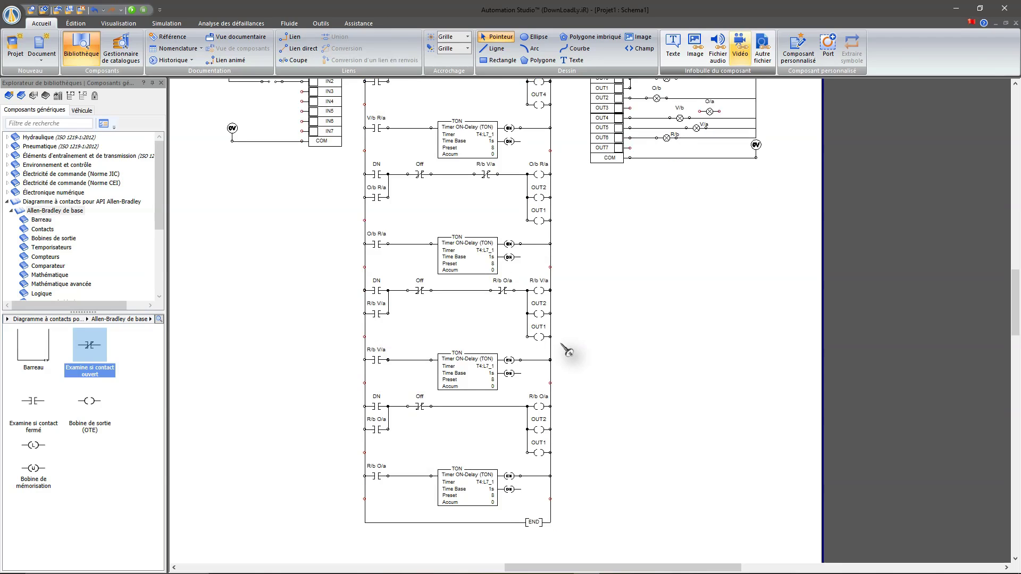
scroll(567, 352, "up", 3)
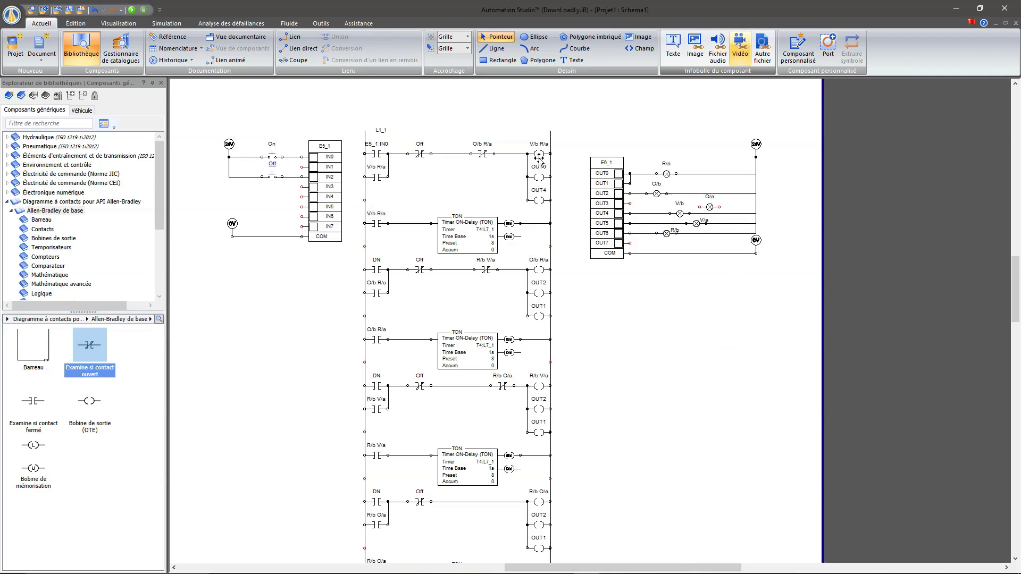
scroll(485, 514, "down", 1)
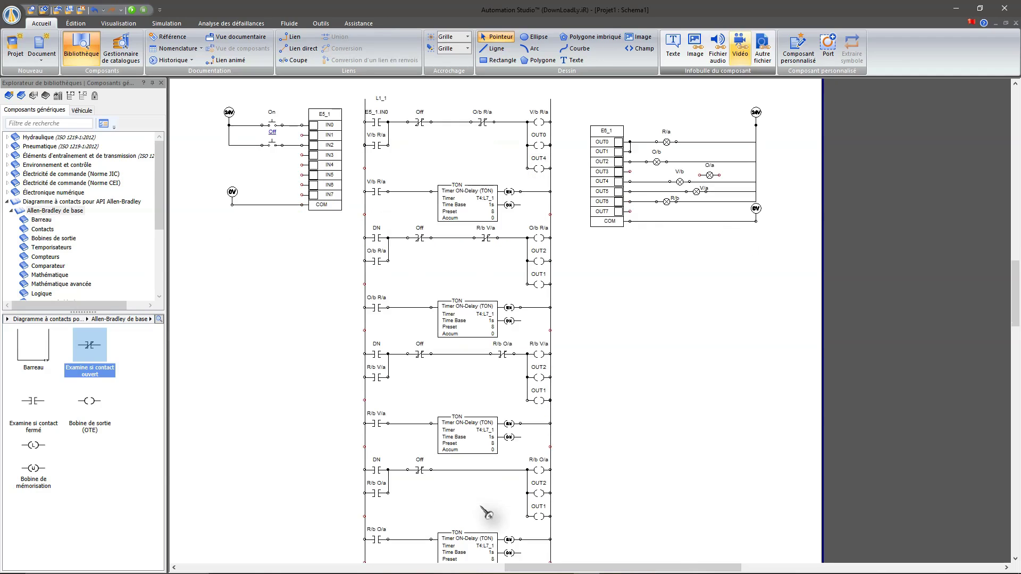
scroll(508, 489, "down", 4)
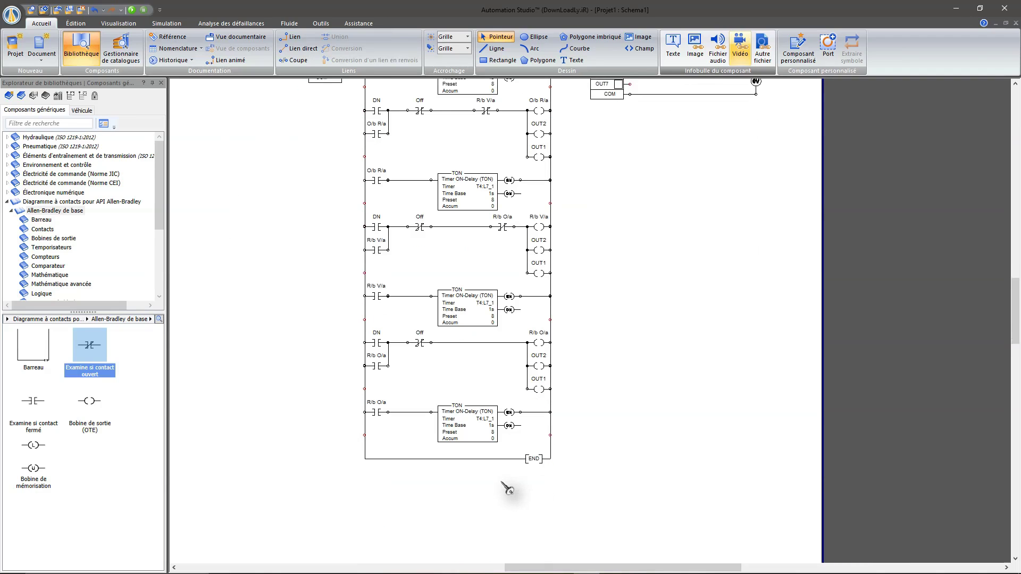
scroll(480, 443, "up", 1)
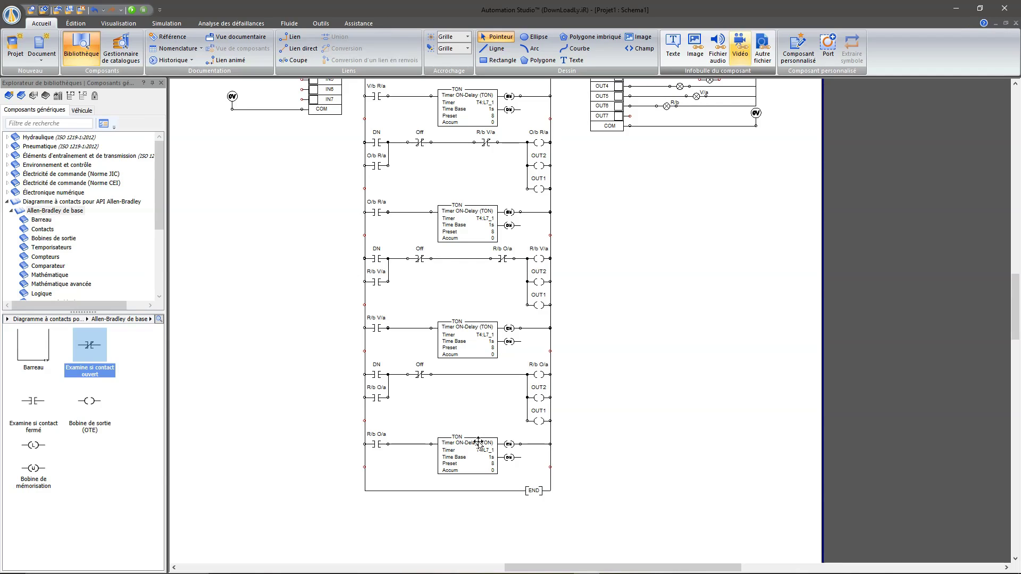
scroll(478, 444, "up", 3)
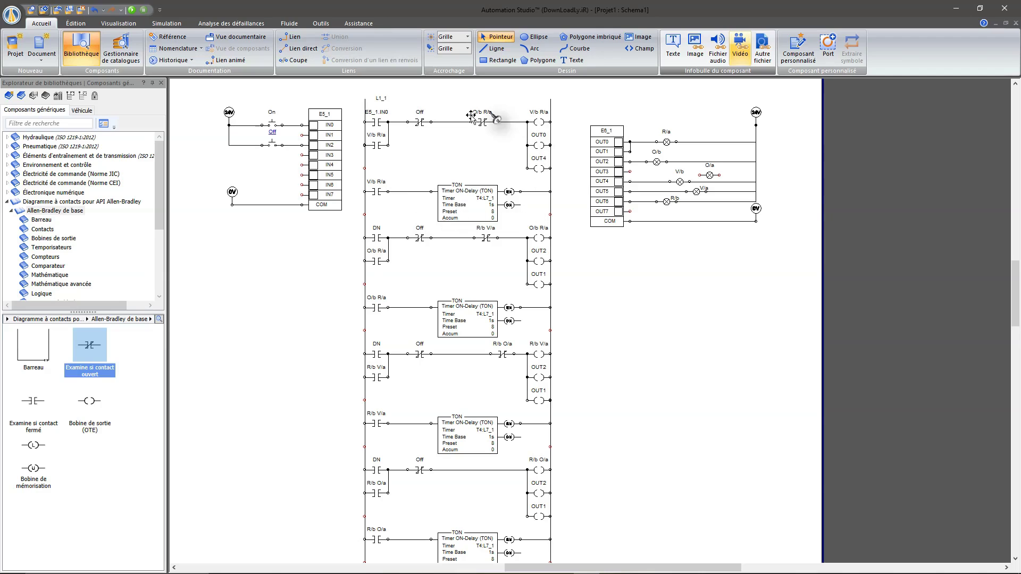
scroll(483, 211, "down", 2)
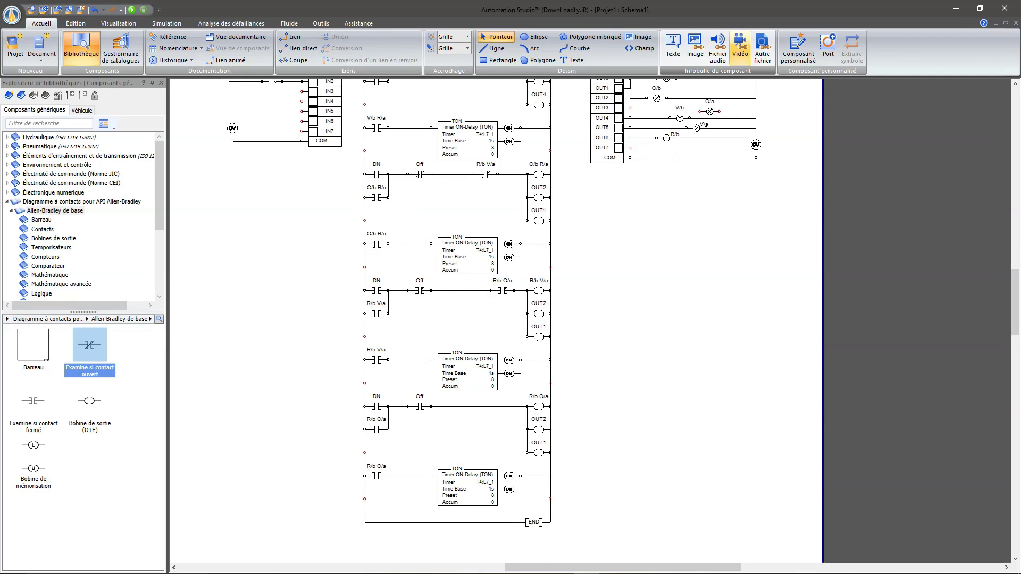
scroll(476, 367, "down", 3)
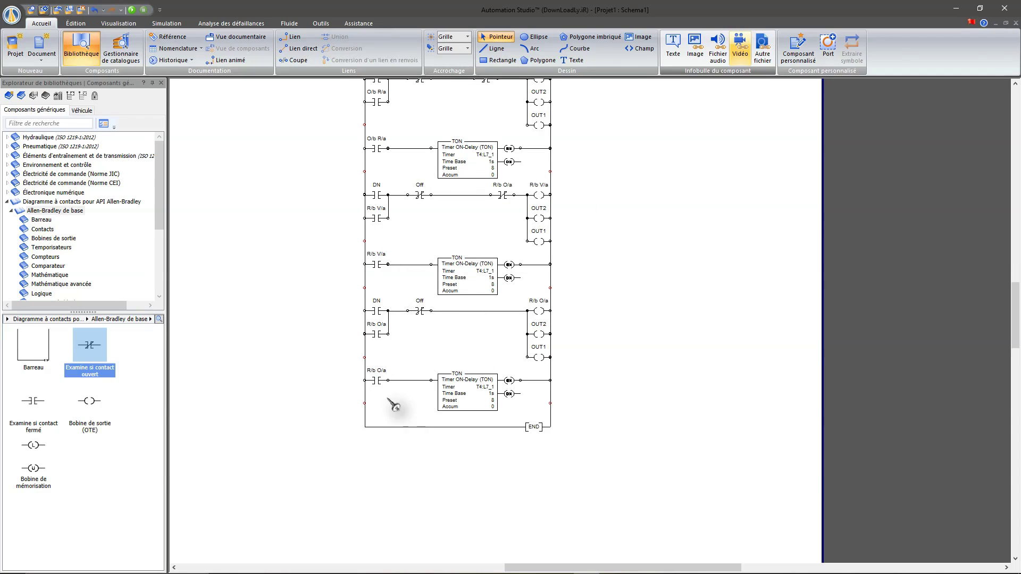
Step: Compare the last timer rung with the E5_1.IN0 start rung to see how the light cycle has to restart
scroll(435, 357, "up", 8)
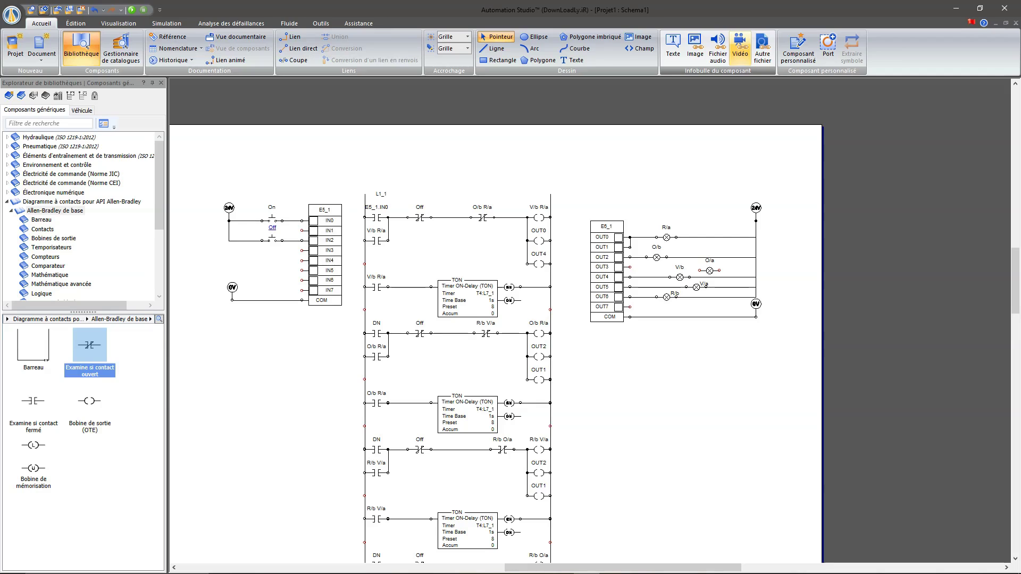
scroll(421, 330, "down", 5)
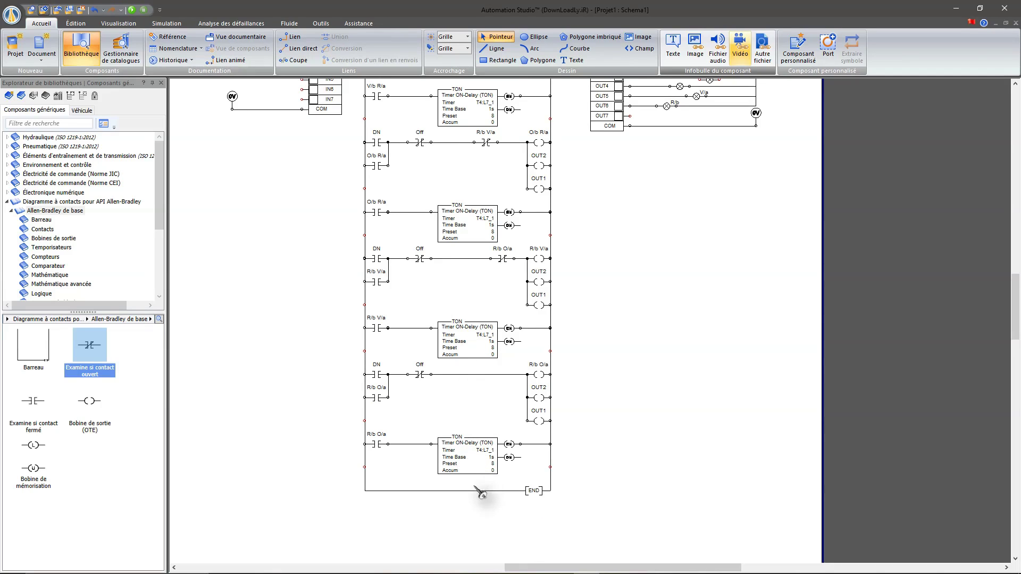
scroll(368, 491, "up", 1)
scroll(368, 491, "up", 3)
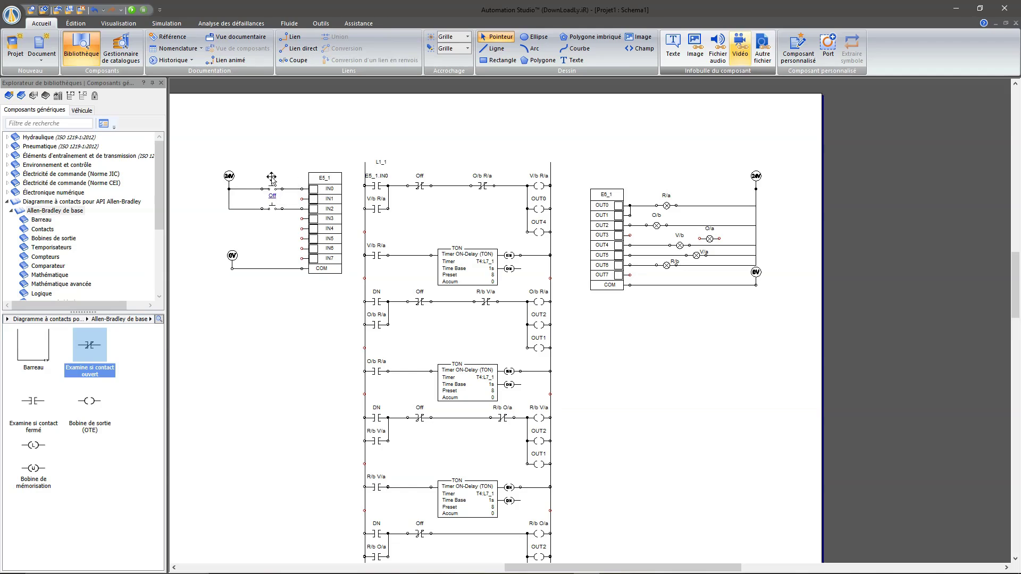
scroll(310, 229, "down", 5)
scroll(436, 319, "down", 3)
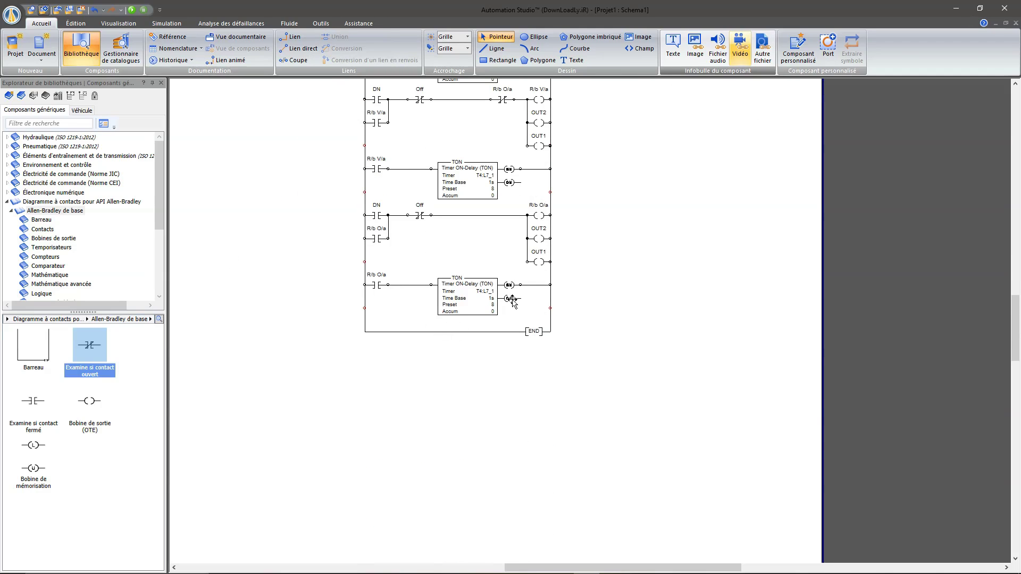
scroll(372, 305, "up", 5)
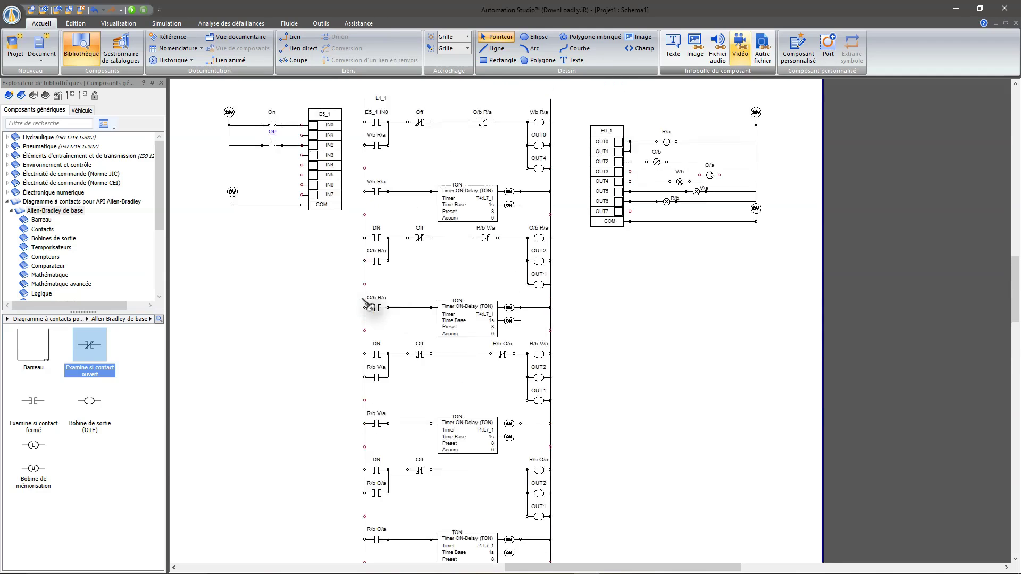
scroll(366, 304, "up", 4)
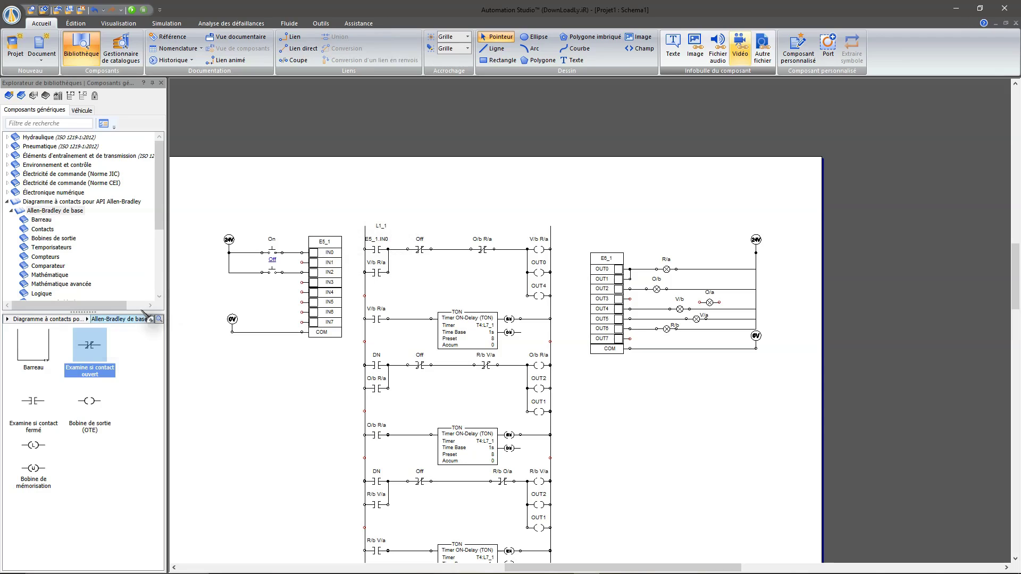
Step: Add a normally open contact above the first rung, wire it in parallel with the E5_1.IN0 contact and centre it on its branch
left_click(38, 407)
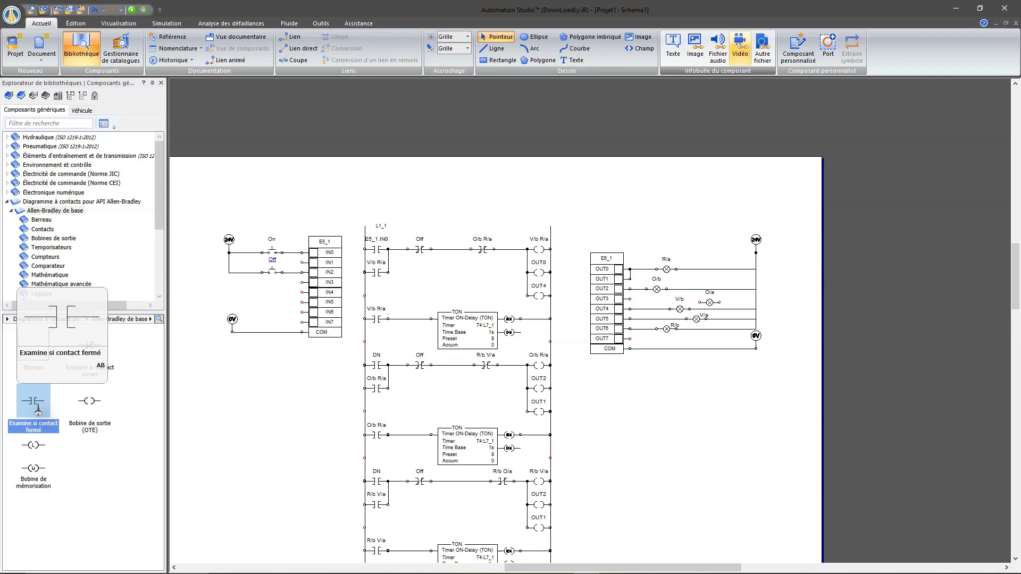
left_click_drag(38, 407, 378, 206)
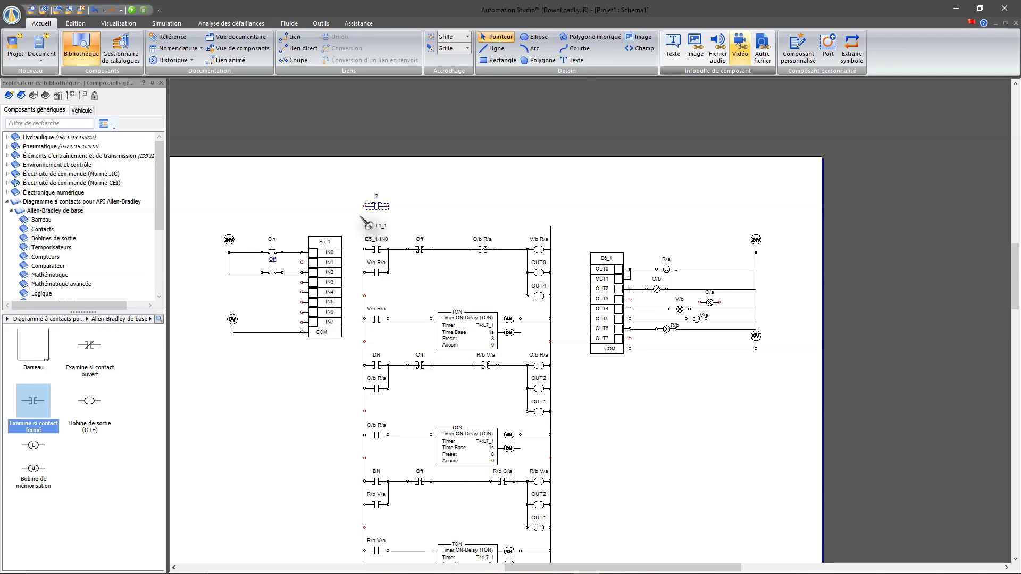
scroll(367, 222, "up", 5)
scroll(369, 223, "down", 2)
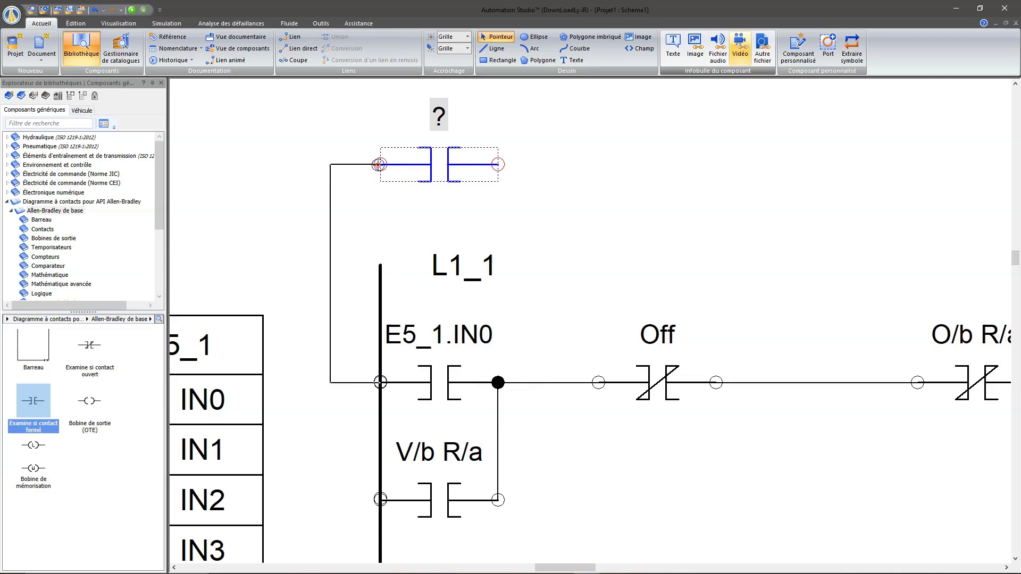
left_click(380, 165)
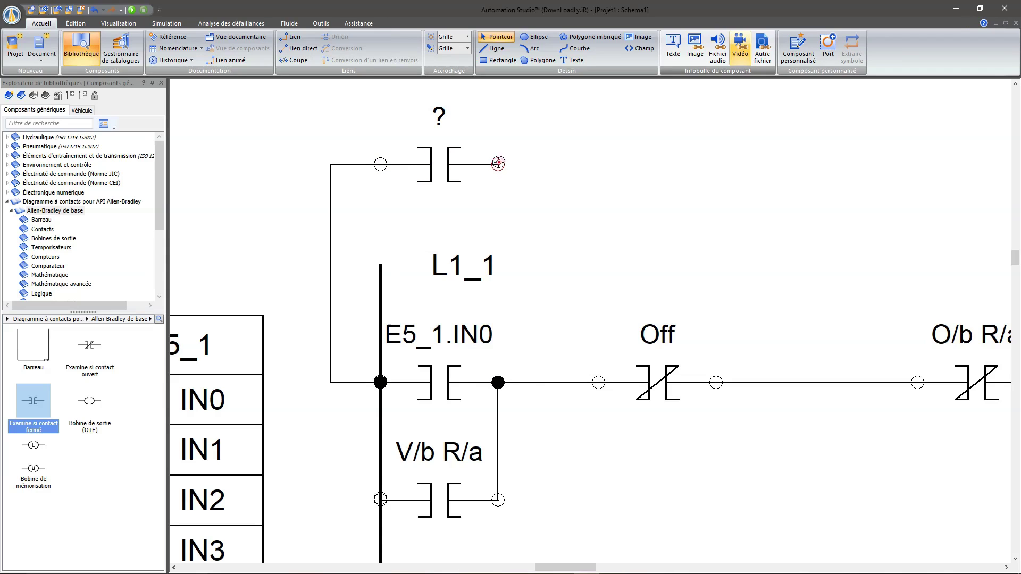
left_click(497, 165)
left_click(498, 383)
left_click_drag(436, 161, 394, 168)
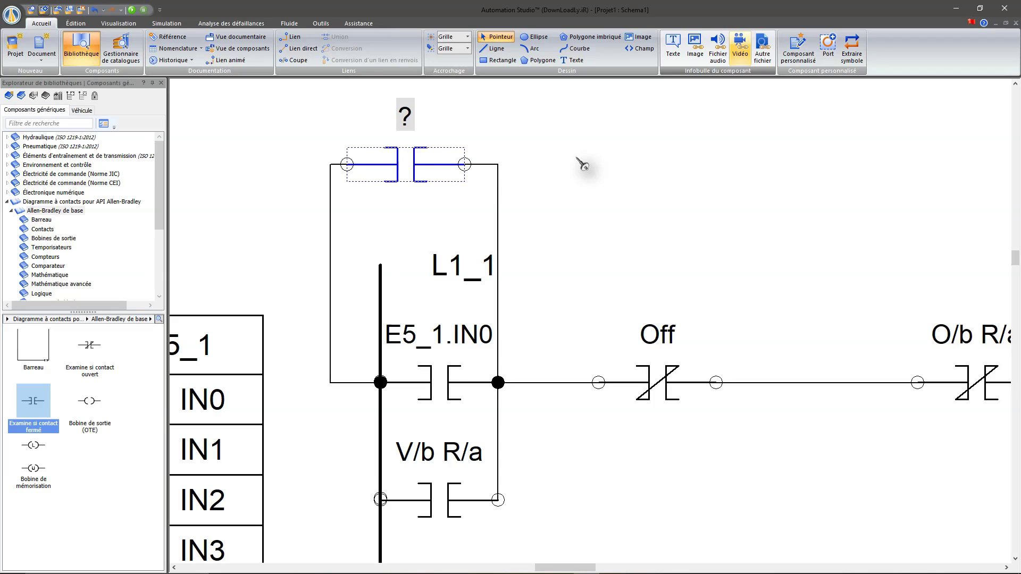
left_click(693, 168)
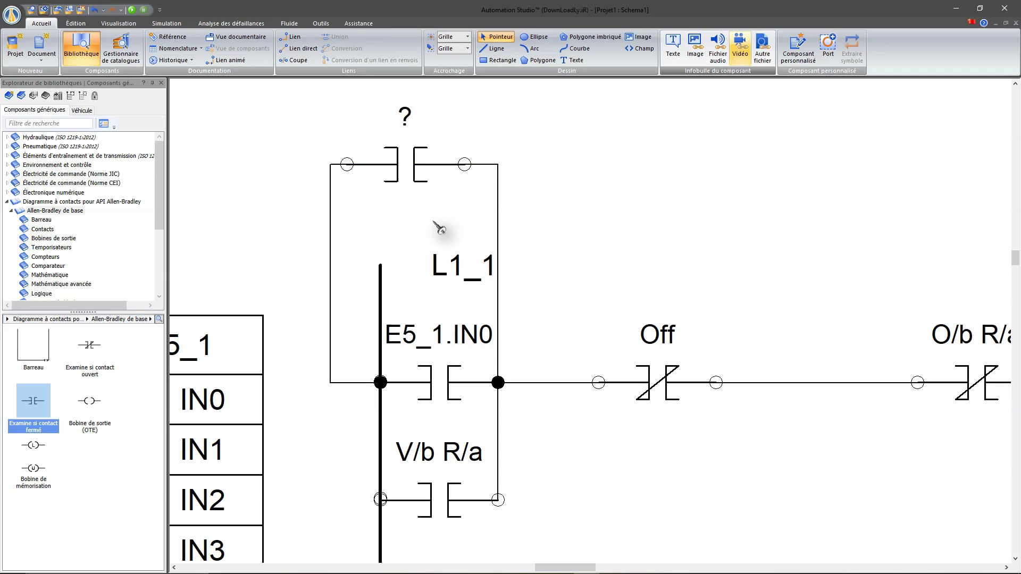
Step: Check the internal identifier of the R/b O/a timer just above the END rung
scroll(433, 222, "down", 1)
scroll(433, 222, "down", 4)
scroll(480, 310, "down", 5)
scroll(524, 433, "down", 2)
scroll(538, 413, "up", 5)
scroll(520, 338, "down", 2)
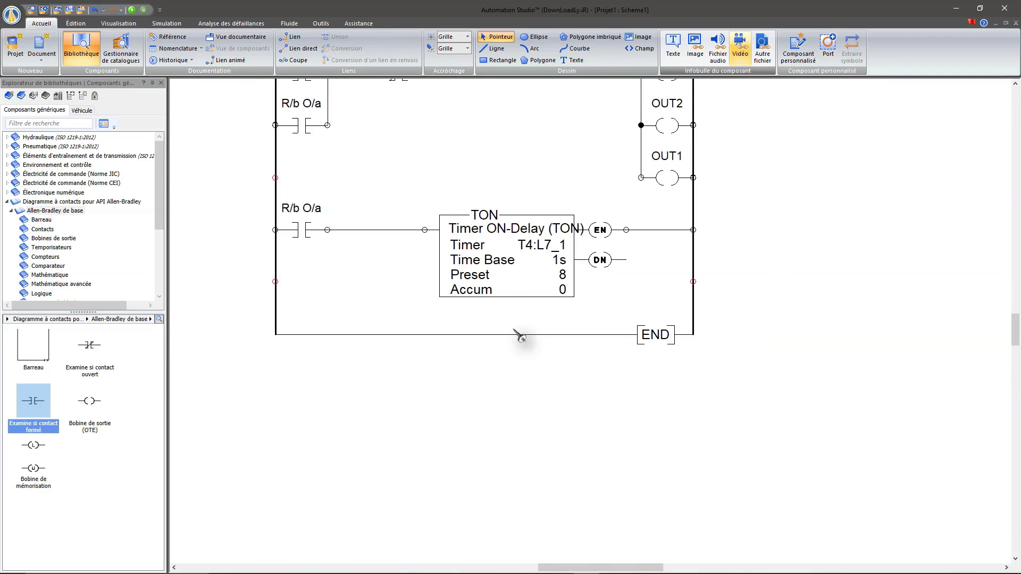
double_click(500, 255)
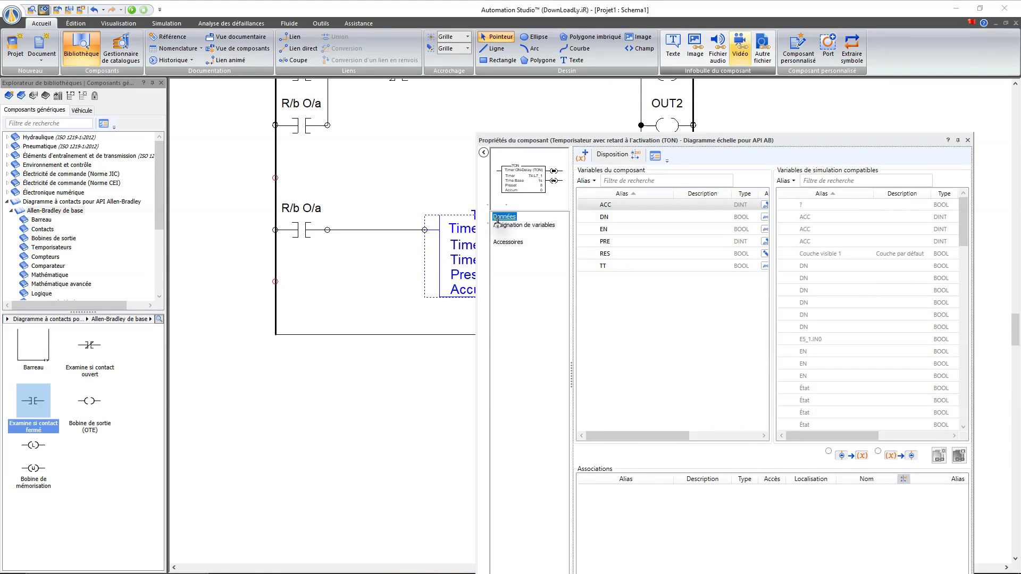
left_click(499, 218)
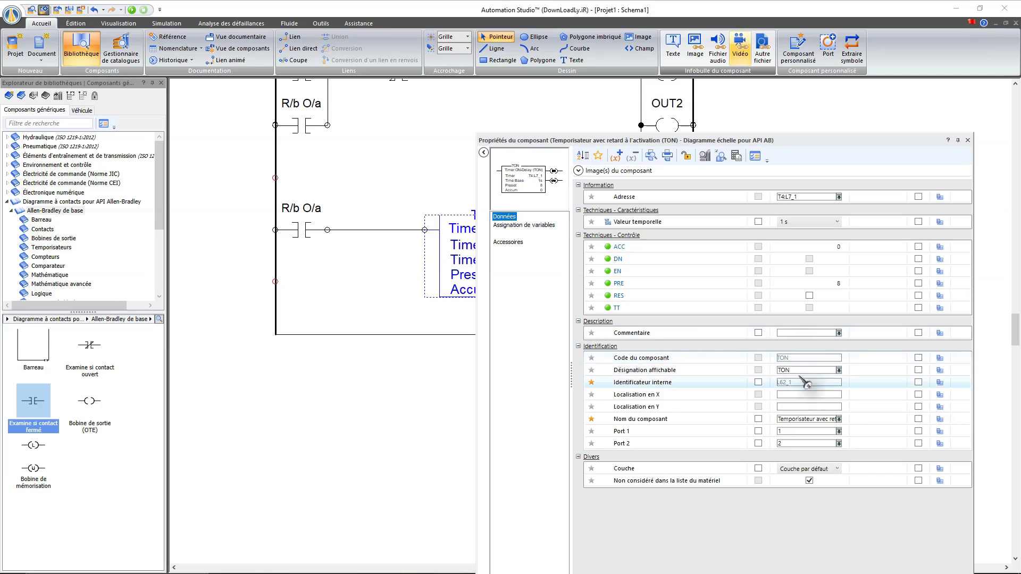
Step: Link the new parallel contact above the first rung to the DN variable of L62_1
scroll(440, 324, "up", 3)
scroll(441, 324, "up", 10)
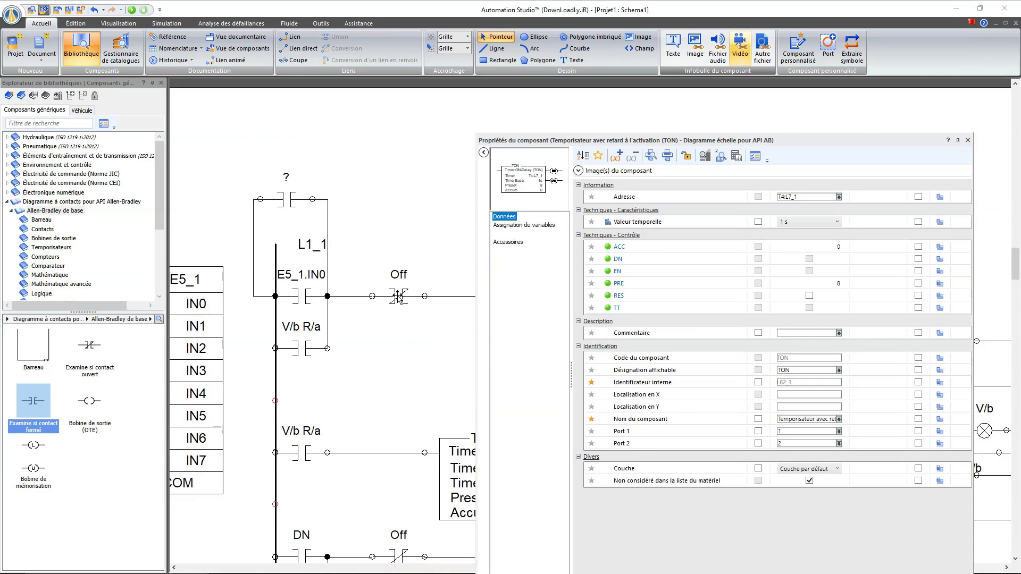
left_click(286, 201)
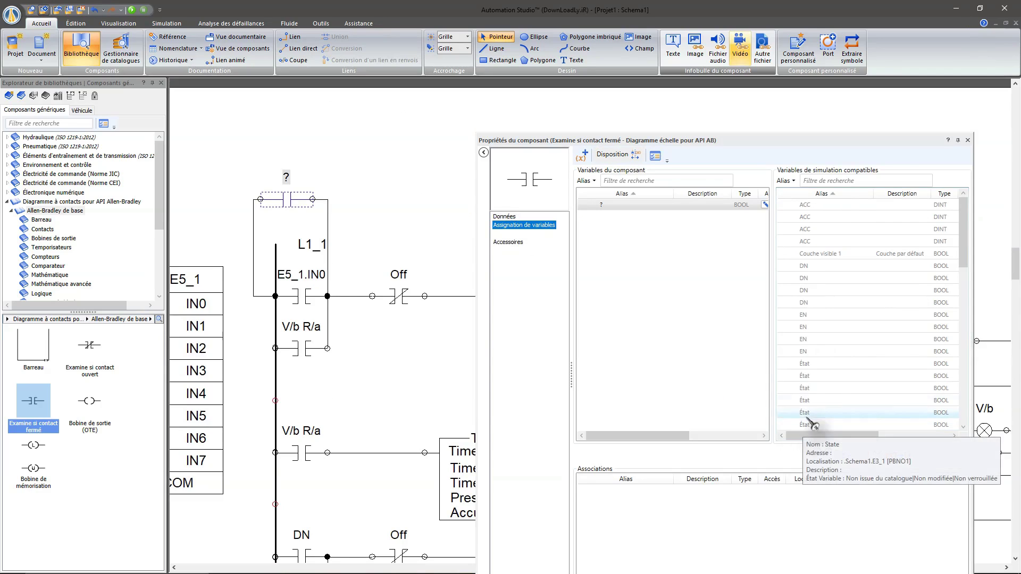
left_click_drag(814, 435, 887, 436)
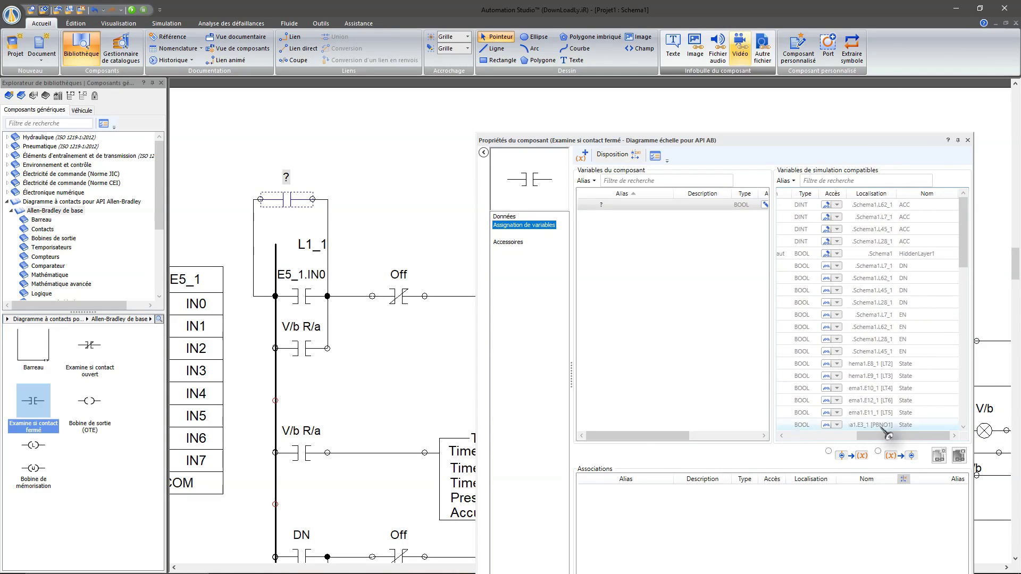
left_click(904, 279)
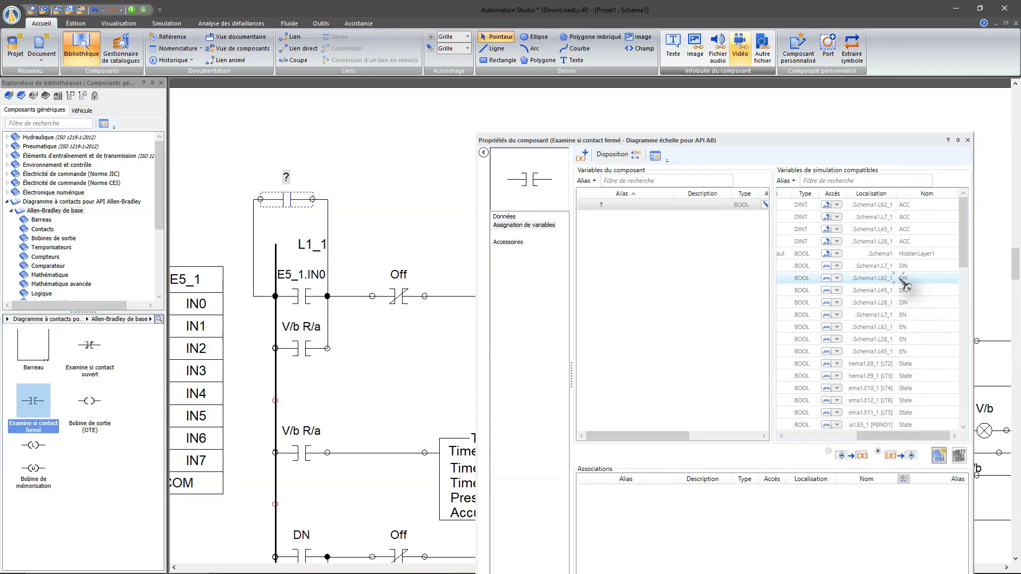
left_click(942, 457)
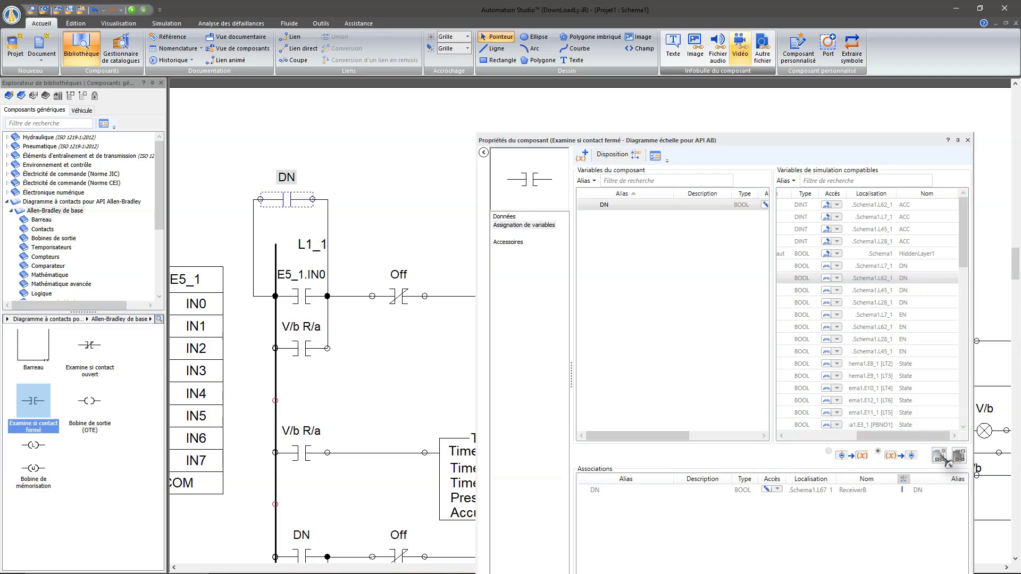
left_click(968, 141)
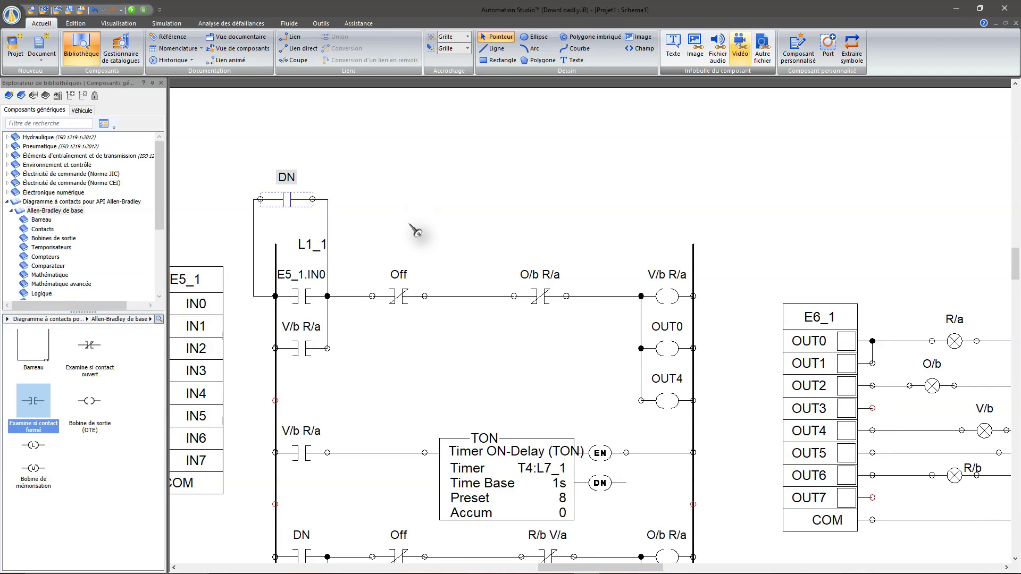
Step: Examine the output coils on each ladder rung against the lamps wired to the output card E6_1
scroll(417, 231, "down", 2)
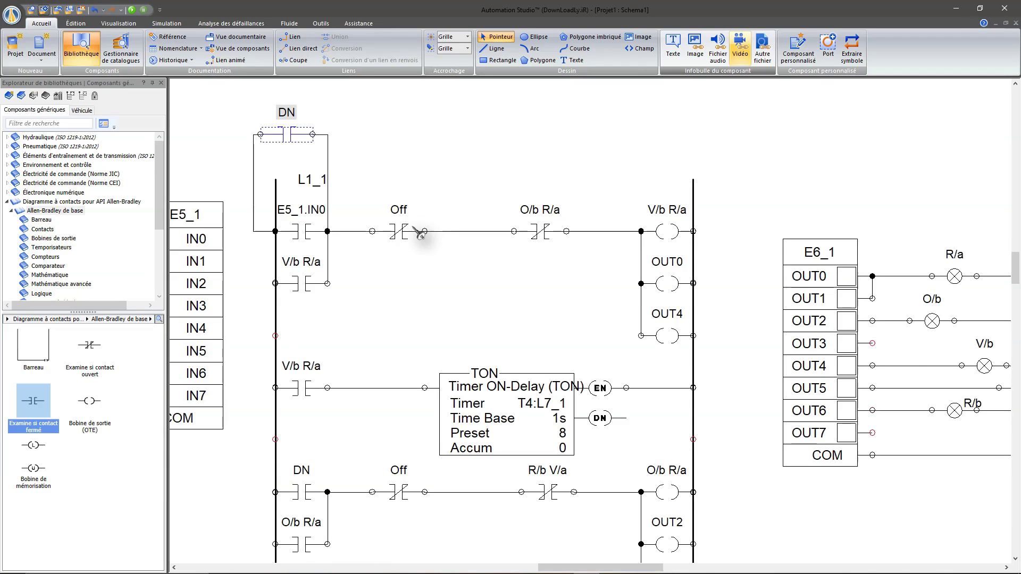
scroll(417, 232, "down", 4)
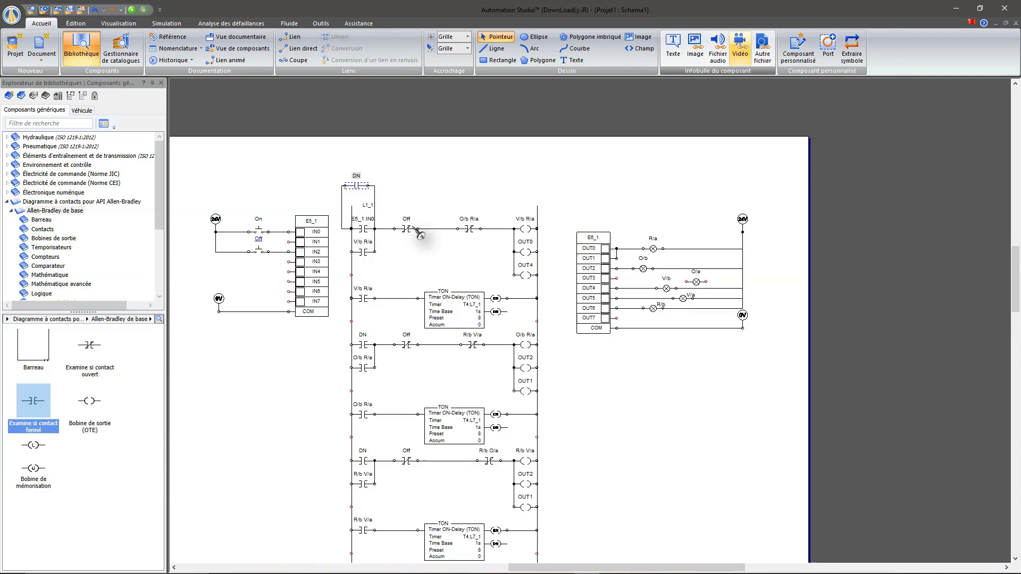
scroll(418, 231, "down", 4)
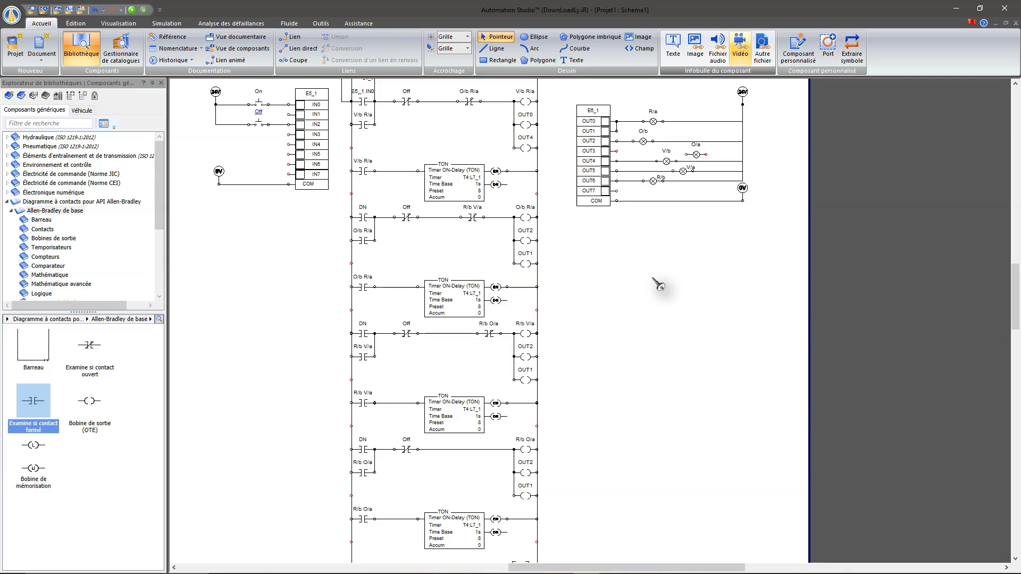
scroll(659, 286, "down", 3)
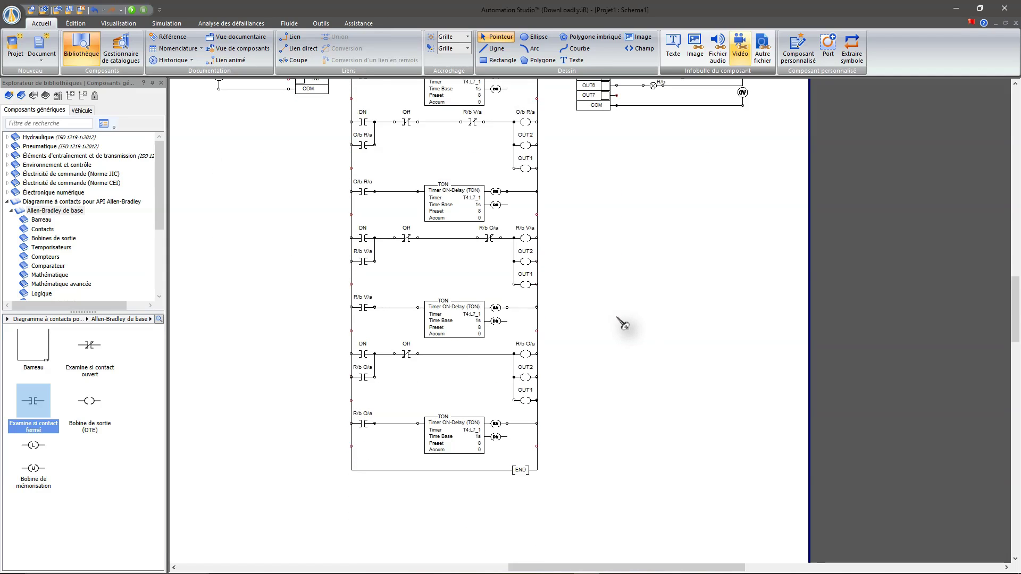
scroll(617, 318, "up", 3)
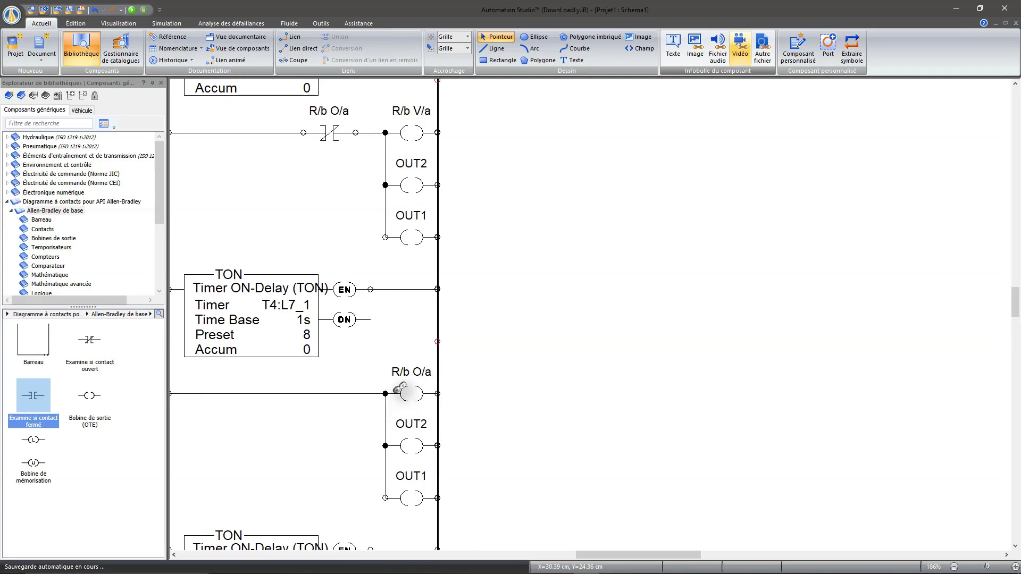
scroll(404, 394, "down", 3)
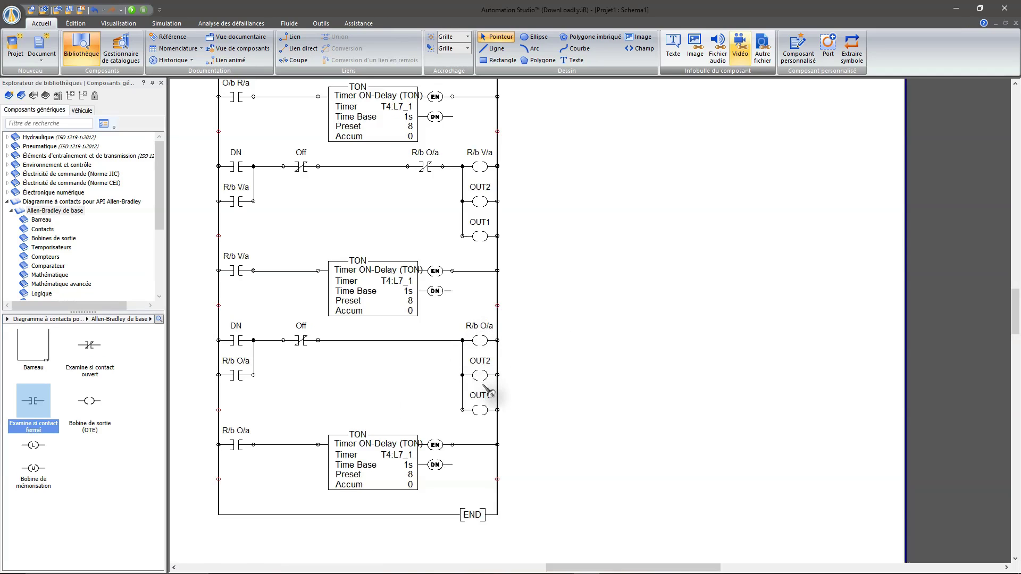
scroll(564, 360, "up", 2)
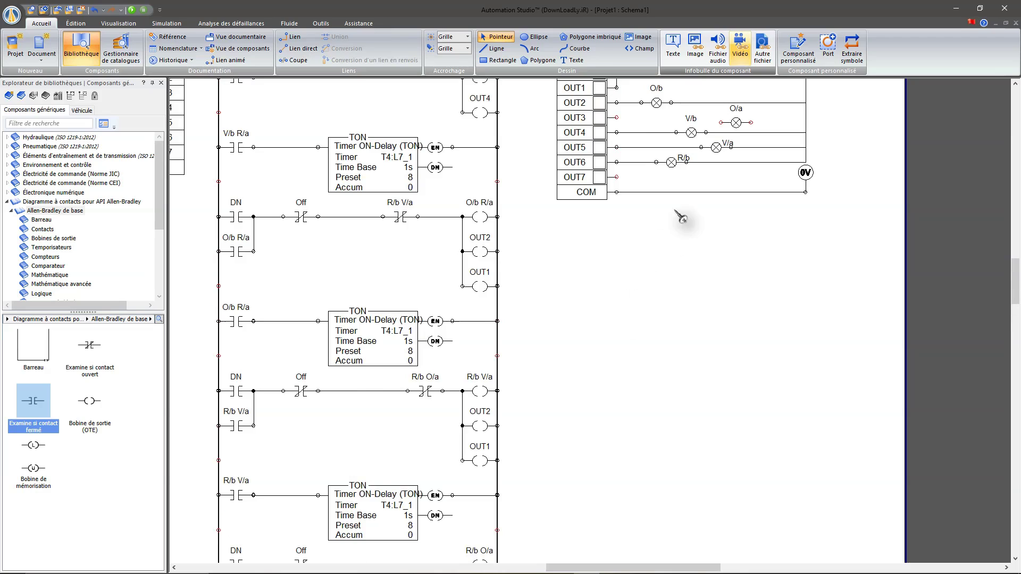
scroll(684, 220, "up", 1)
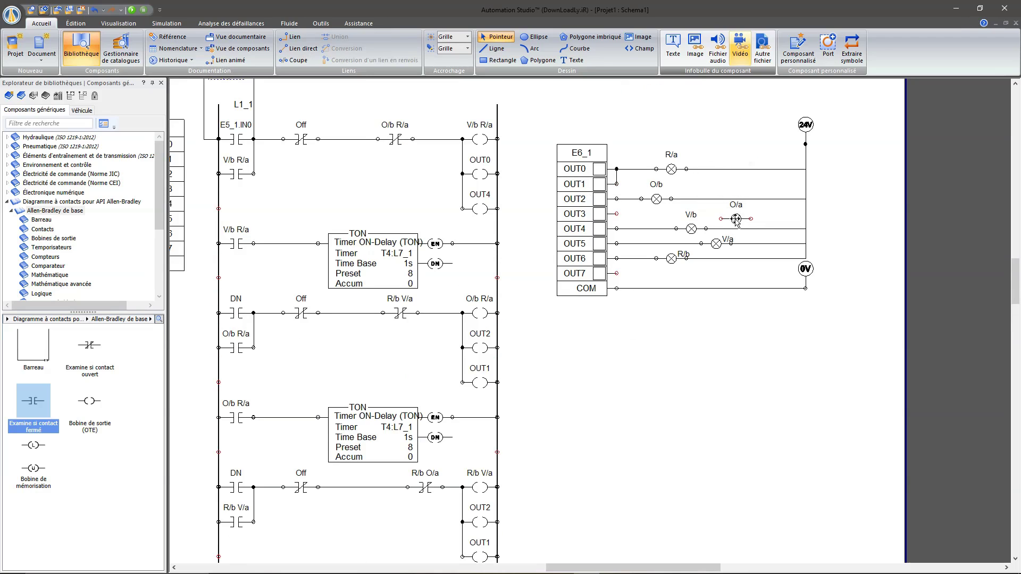
Step: Reposition the V/b and O/a lamp labels beside the upper right of their lamp symbols
scroll(712, 220, "up", 4)
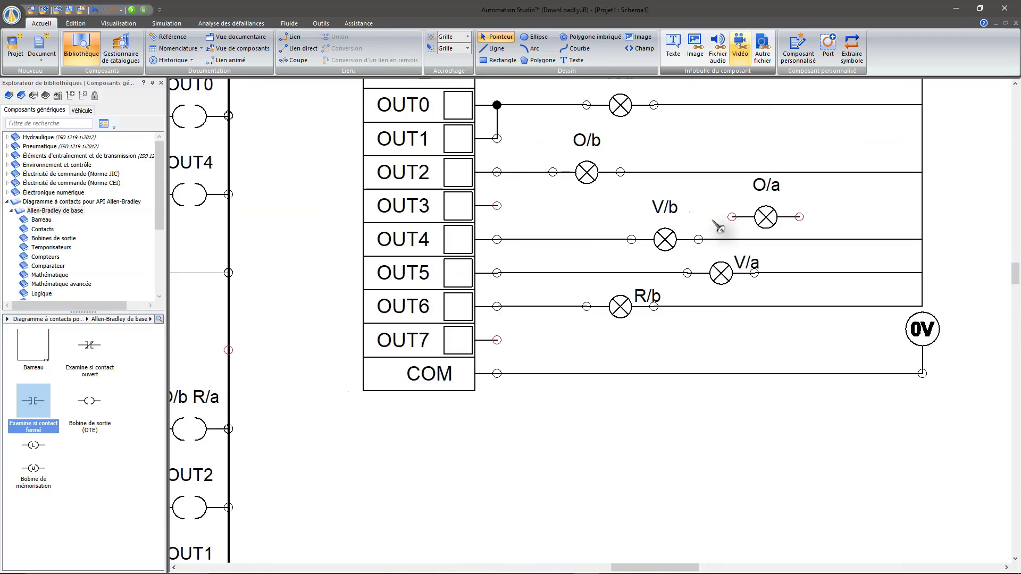
left_click_drag(612, 197, 653, 228)
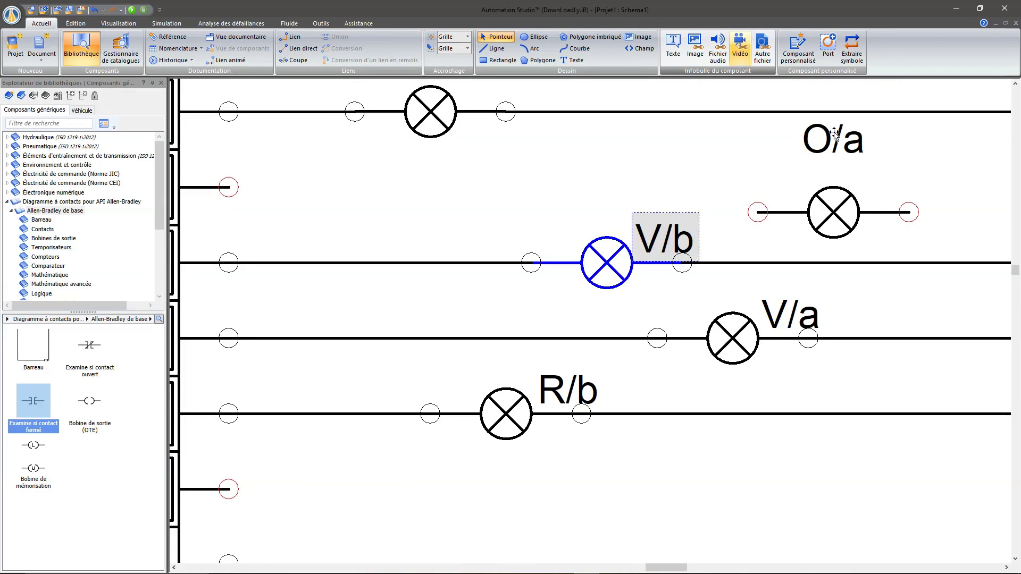
left_click_drag(843, 134, 878, 185)
scroll(871, 191, "up", 1)
scroll(871, 190, "down", 5)
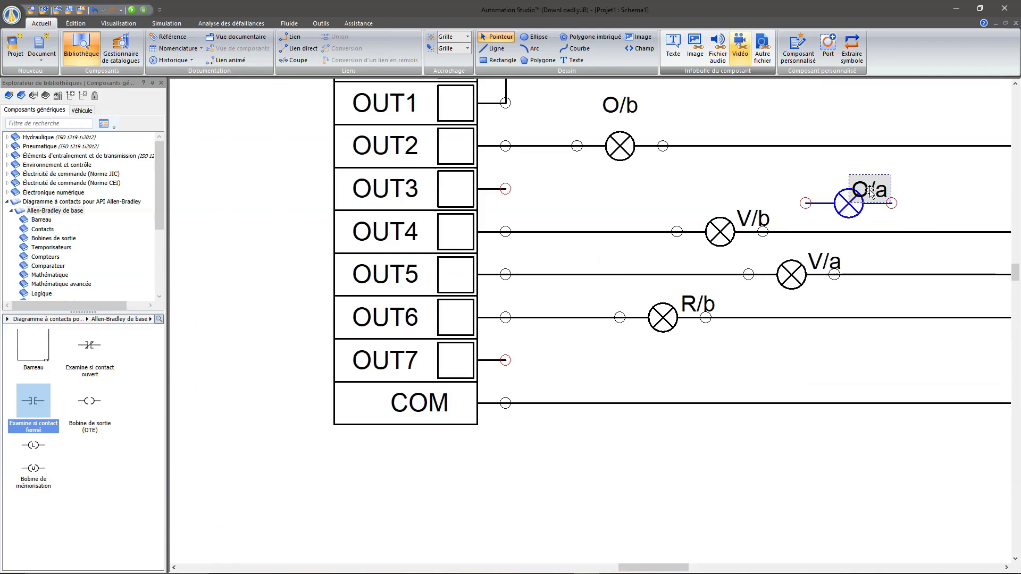
Step: Shift the R/a lamp along its wire towards OUT0 and the O/b lamp slightly away from OUT2
scroll(871, 191, "down", 2)
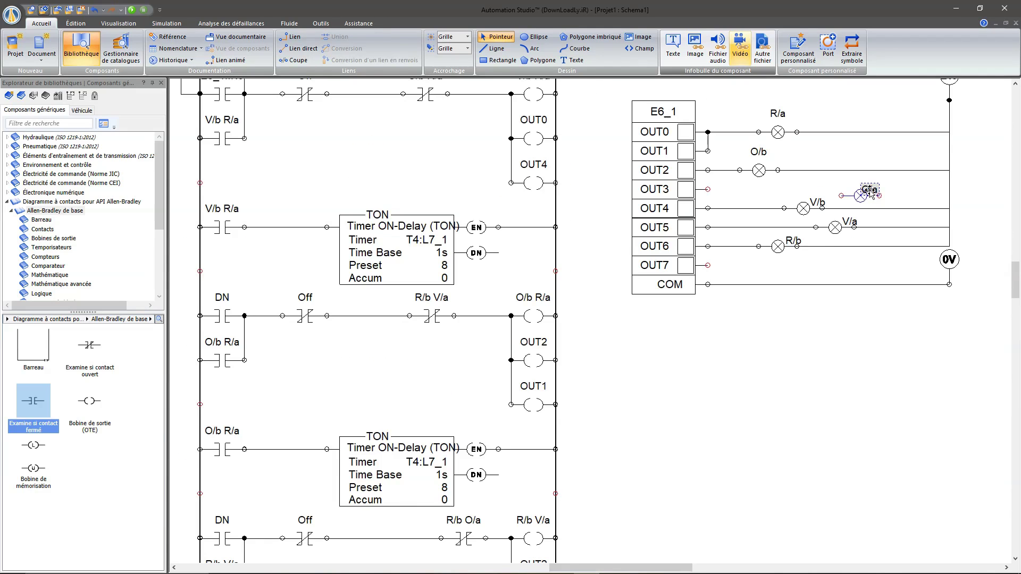
scroll(871, 192, "down", 2)
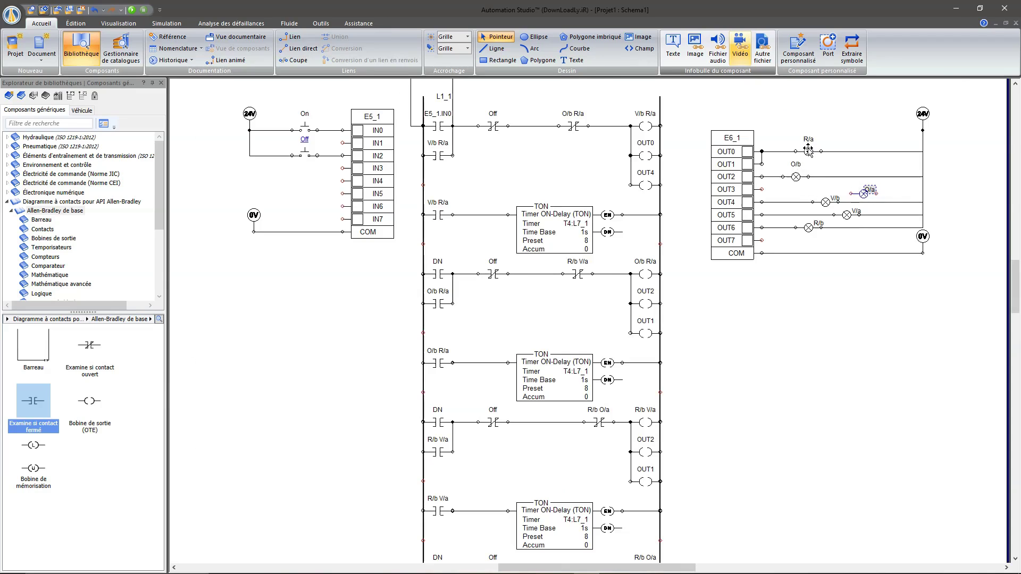
left_click_drag(811, 155, 805, 177)
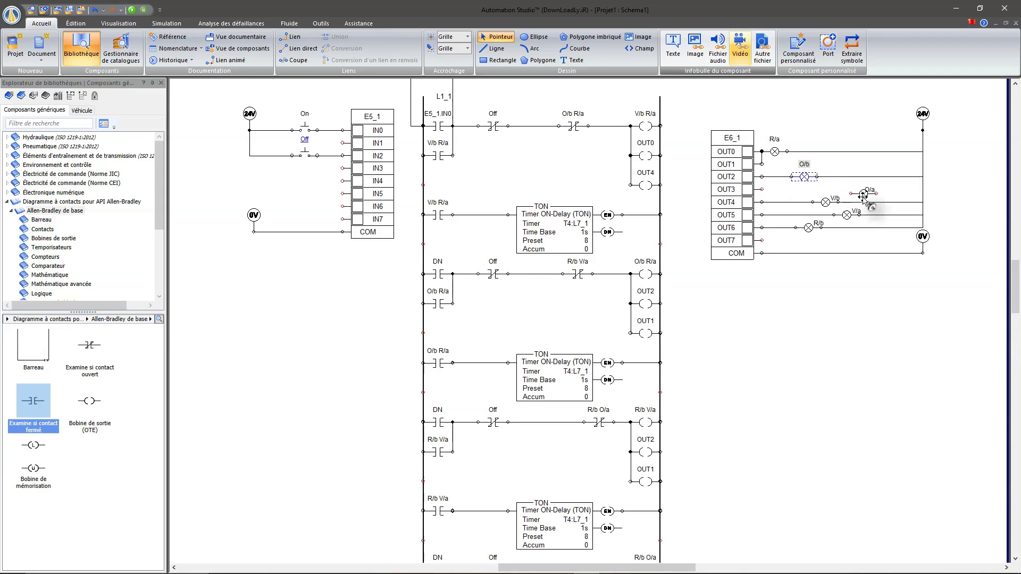
Step: Move the O/a lamp onto the OUT3 line and space the V/b and V/a lamps apart along the OUT4 and OUT5 wires
left_click_drag(864, 196, 835, 194)
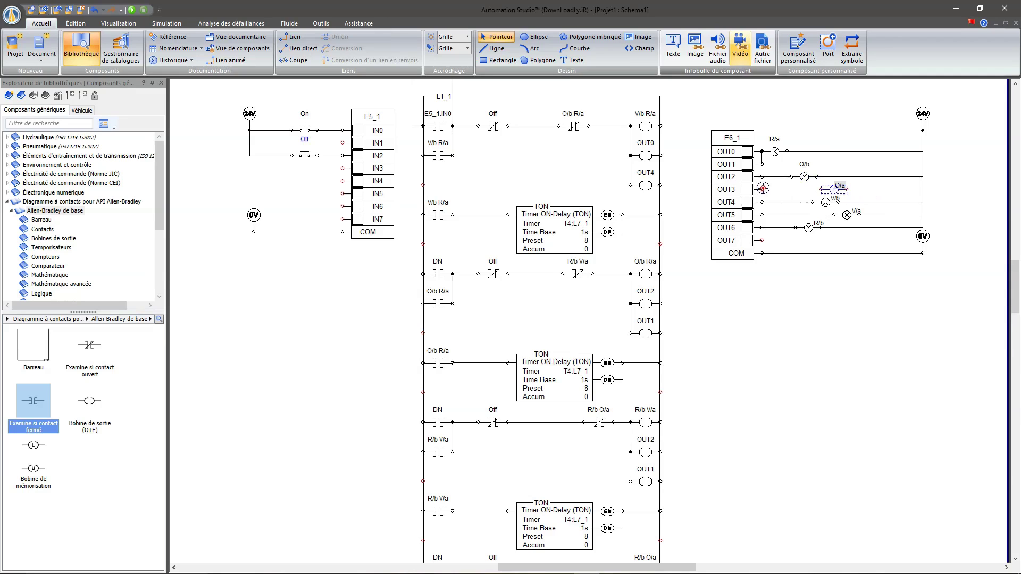
left_click_drag(823, 189, 848, 205)
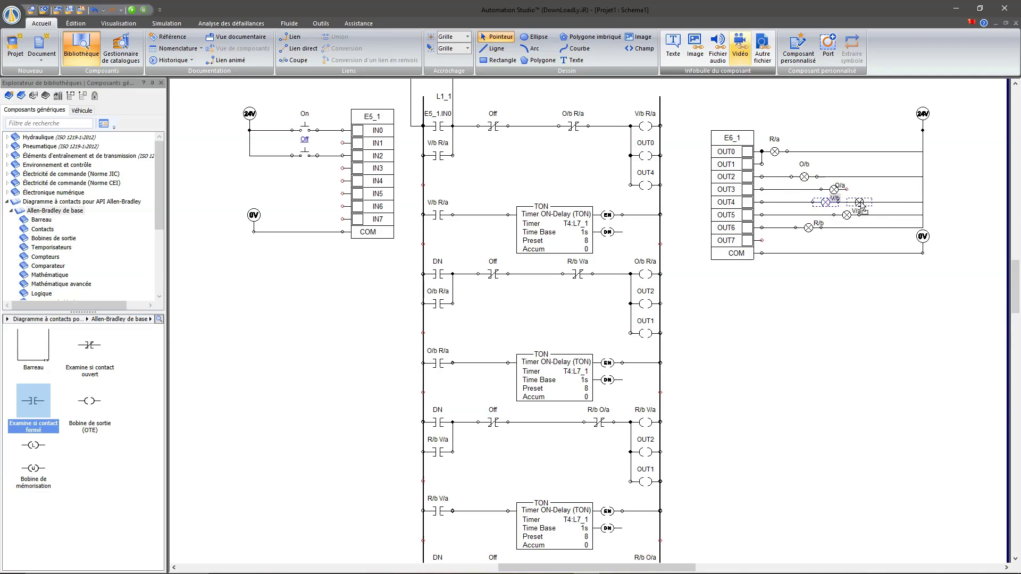
left_click_drag(865, 202, 831, 216)
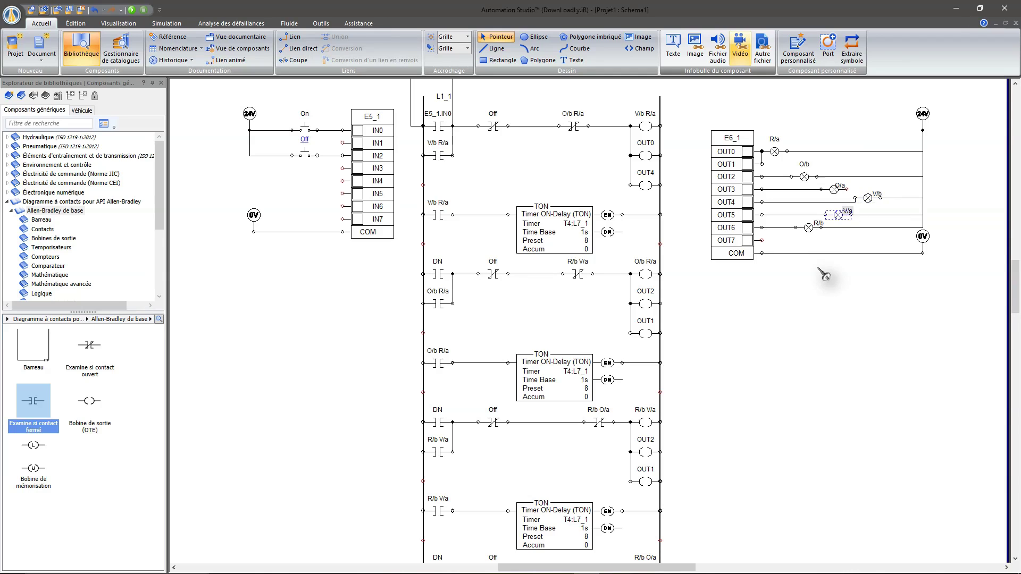
left_click(868, 200)
left_click_drag(870, 201, 870, 204)
left_click(869, 265)
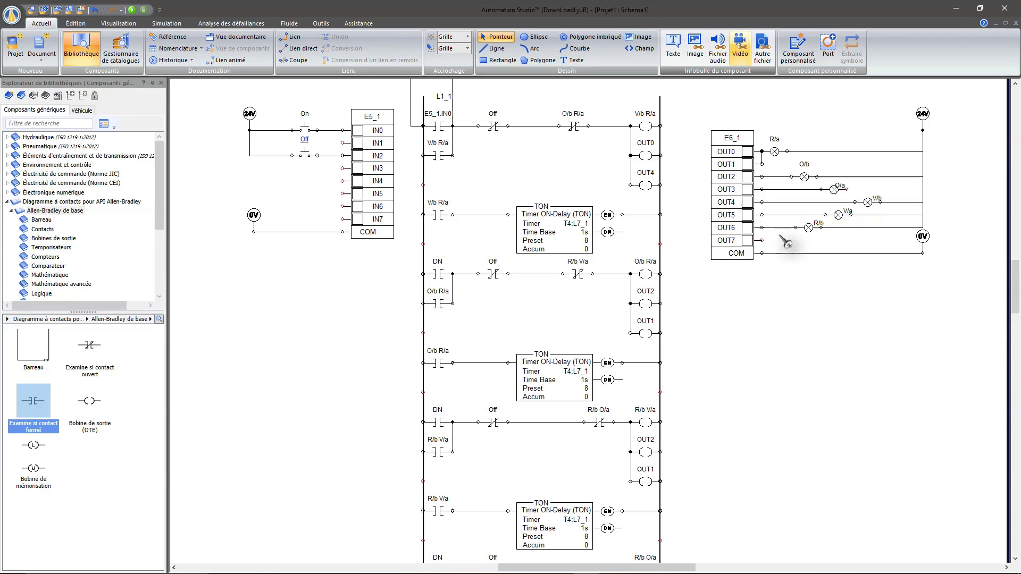
Step: Wire OUT7 to the OUT6 line ahead of the R/b lamp and connect the O/a lamp's free end to the 24V line
left_click_drag(760, 240, 793, 236)
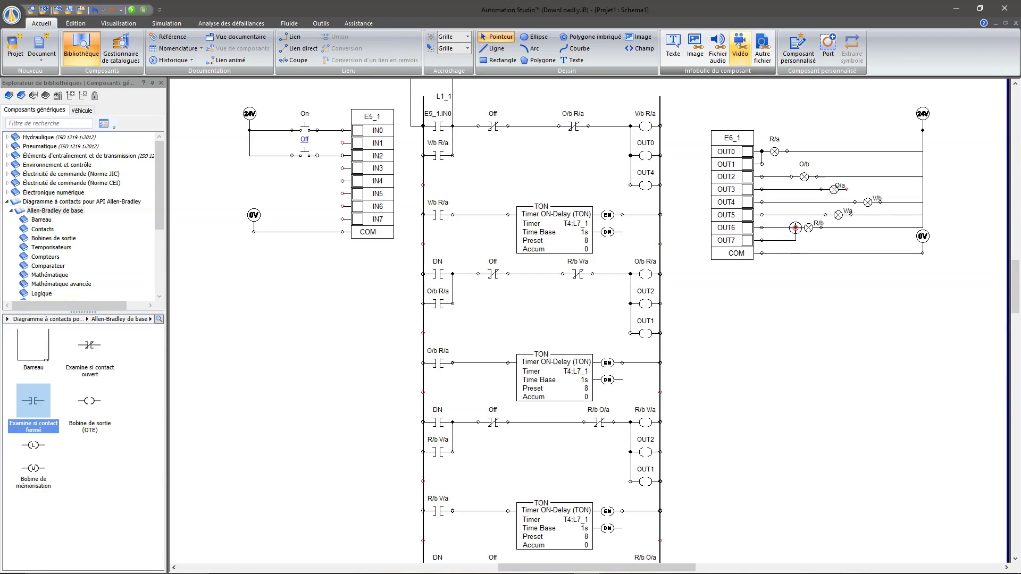
left_click_drag(796, 224, 796, 228)
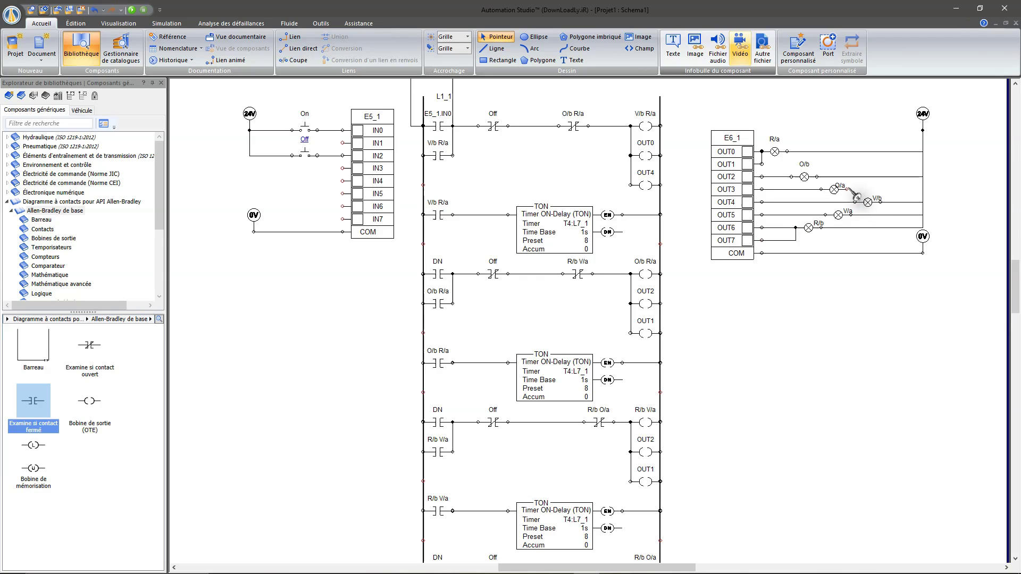
scroll(625, 503, "down", 3)
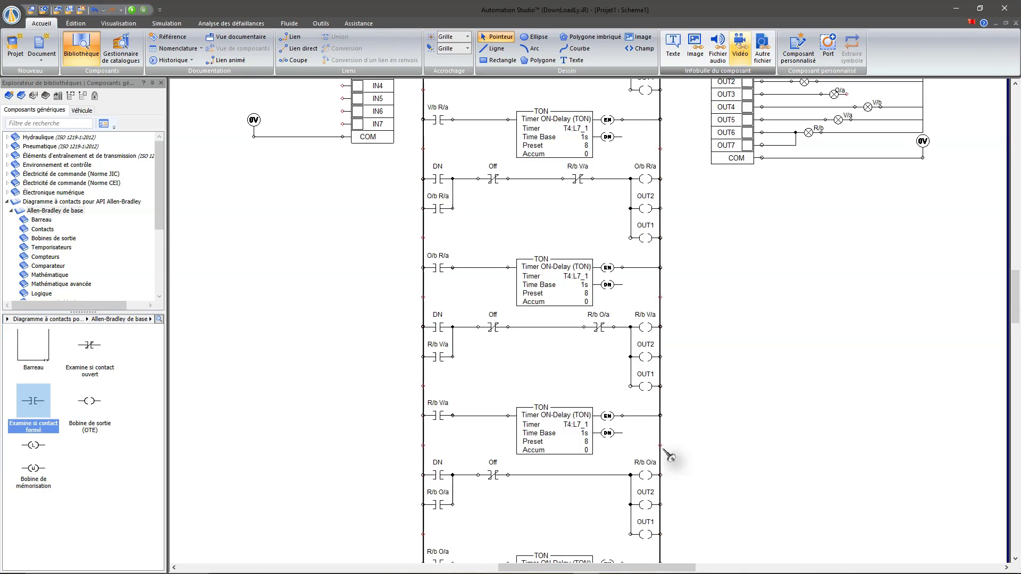
scroll(669, 456, "up", 3)
left_click_drag(847, 189, 900, 190)
left_click_drag(925, 147, 923, 131)
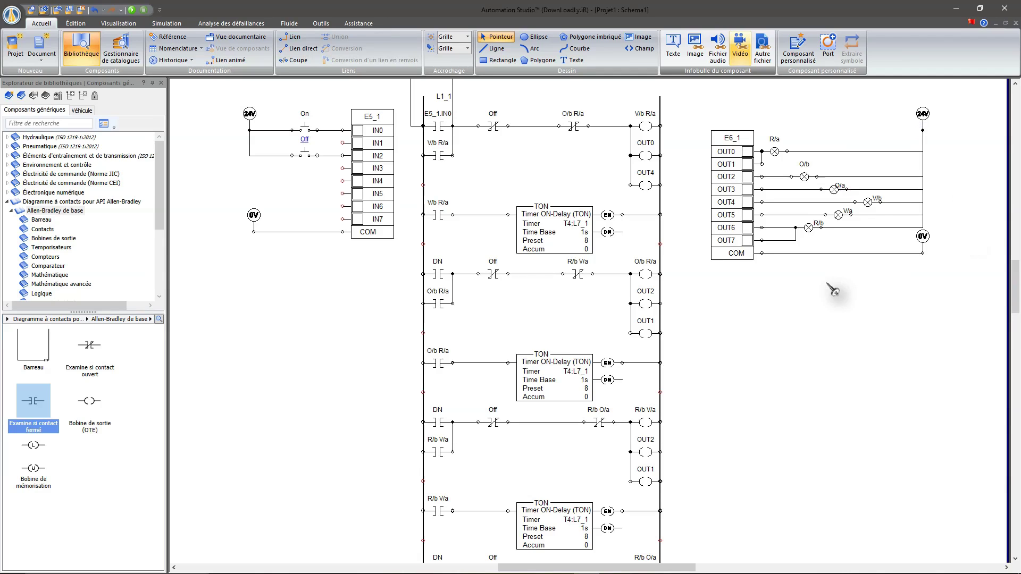
Step: Reposition the V/b, R/b, V/a and O/a lamp labels so that each sits clear above its own lamp symbol
scroll(828, 290, "up", 3)
scroll(828, 290, "up", 3)
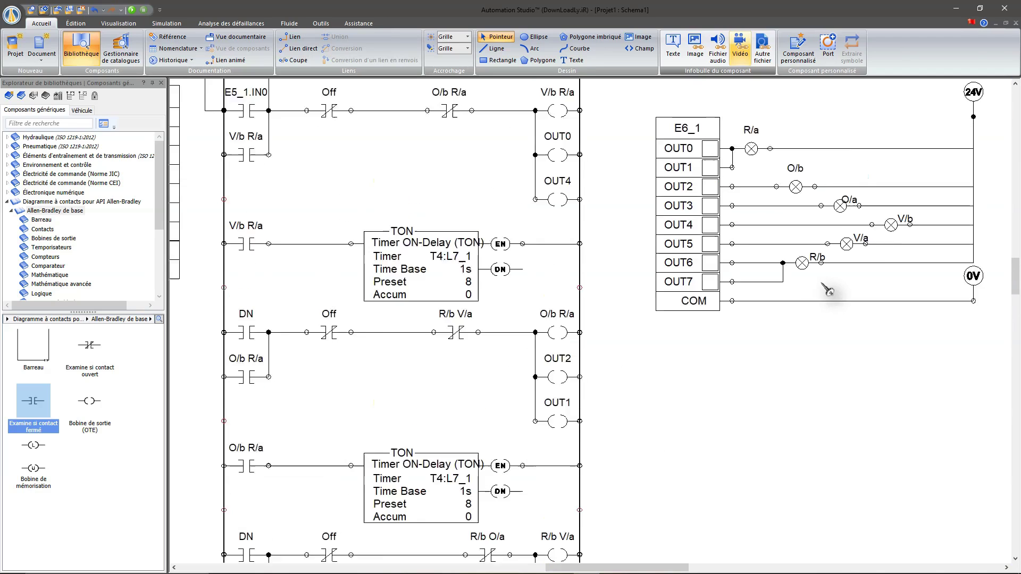
scroll(916, 242, "up", 2)
left_click_drag(899, 209, 890, 199)
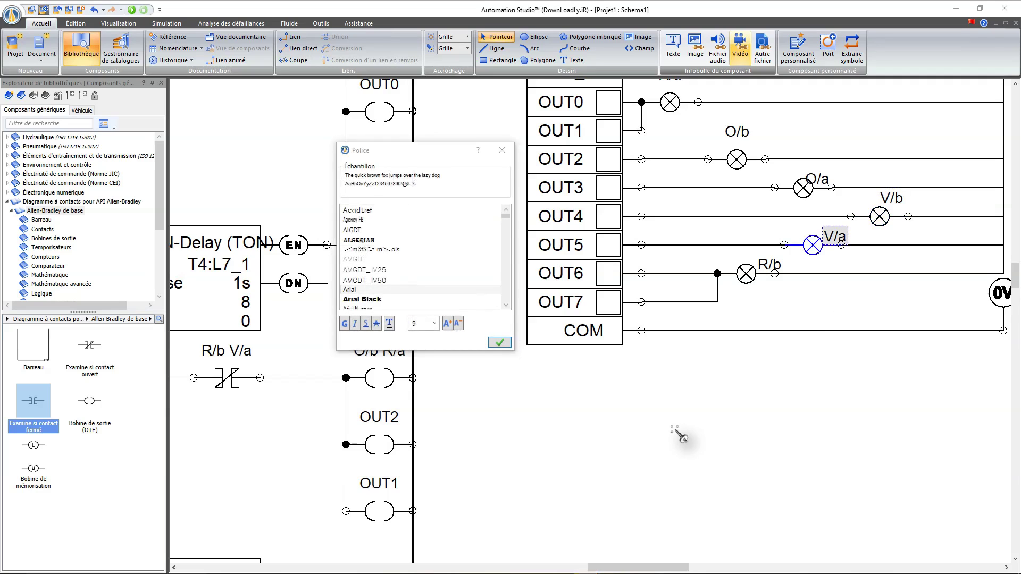
left_click(503, 150)
left_click_drag(769, 264, 764, 259)
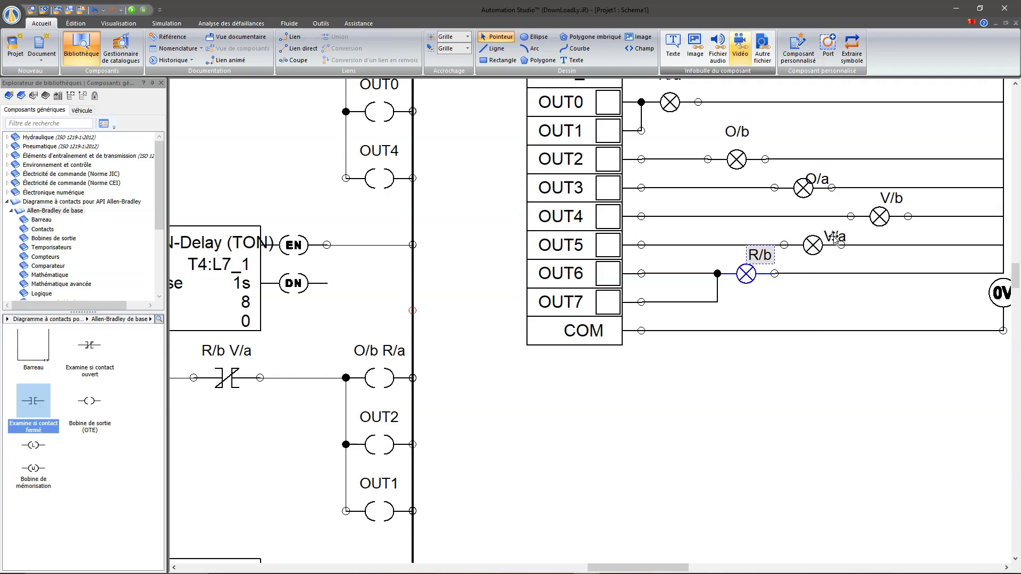
left_click_drag(833, 237, 824, 228)
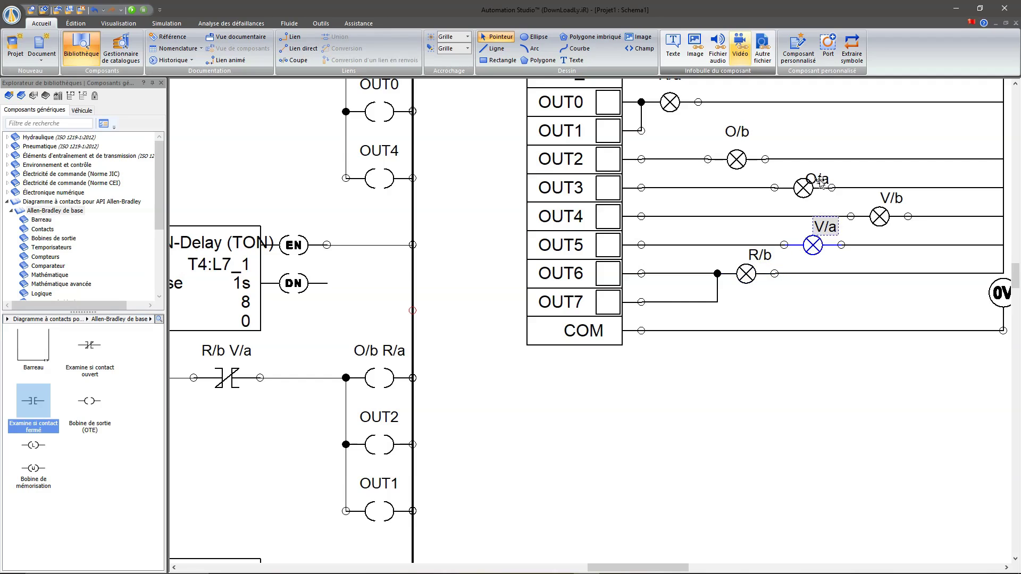
left_click_drag(815, 175, 805, 166)
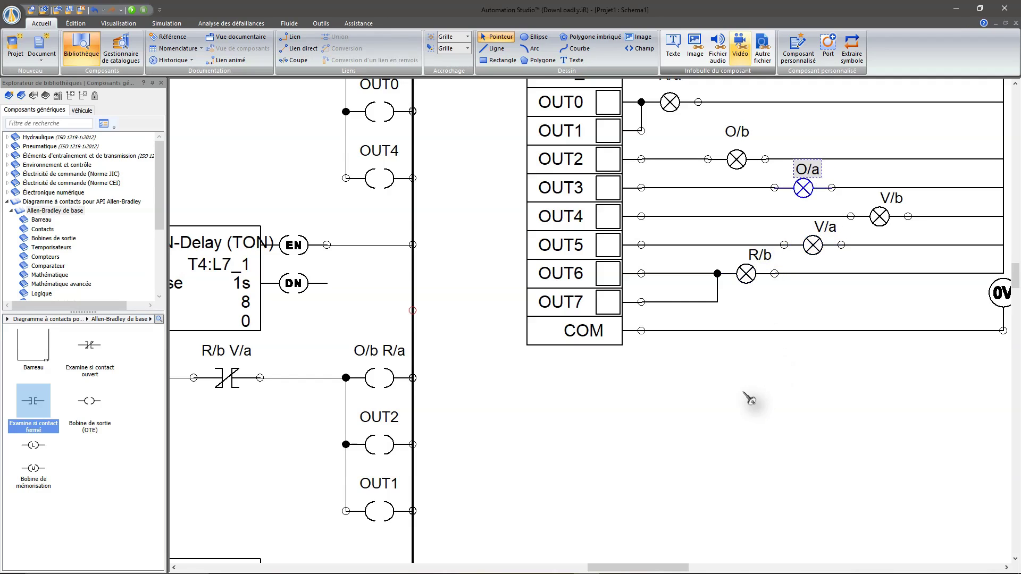
left_click(747, 398)
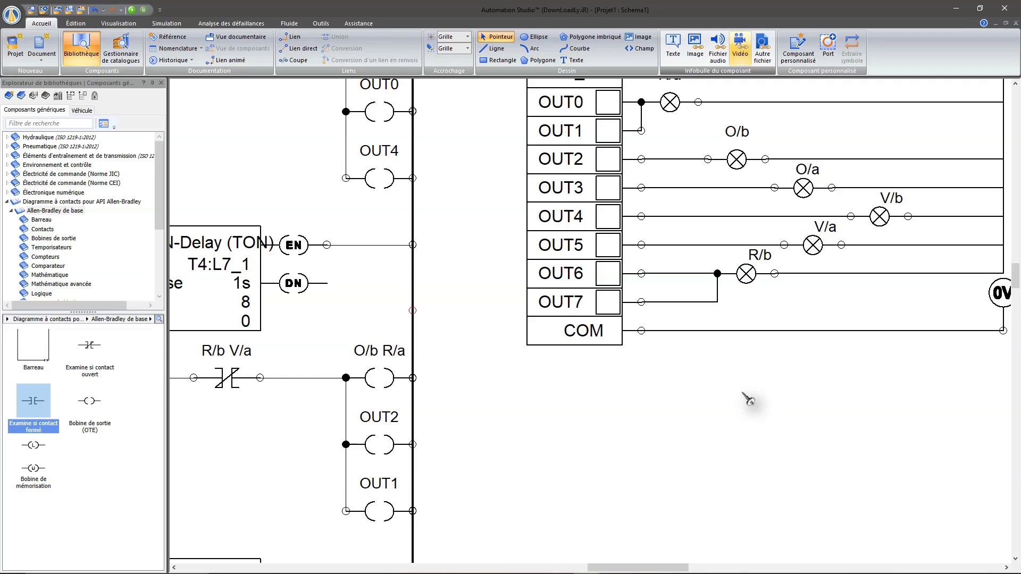
scroll(745, 397, "up", 2)
scroll(745, 396, "down", 3)
key("super")
scroll(726, 383, "up", 3)
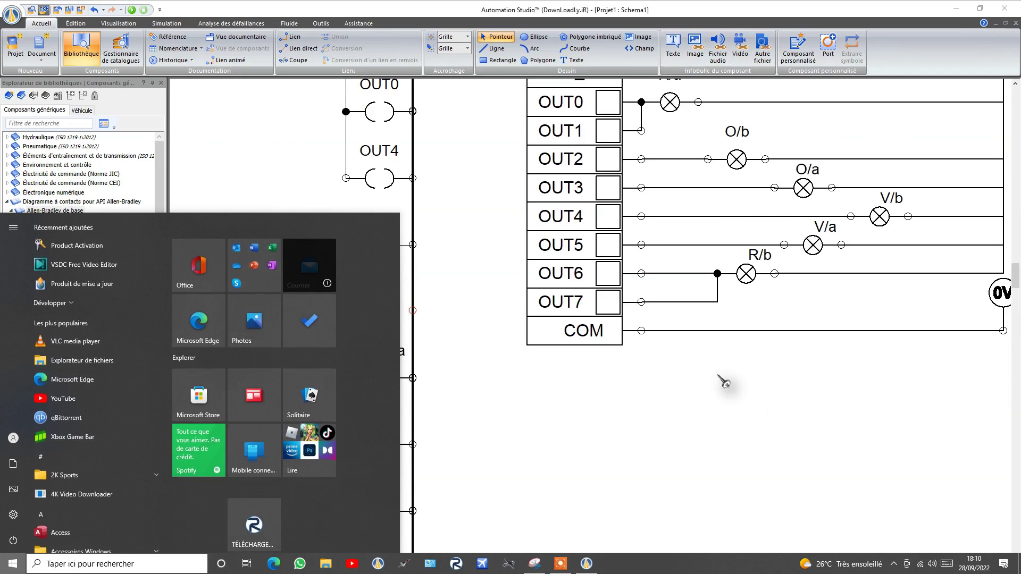
left_click(713, 394)
scroll(719, 402, "down", 2)
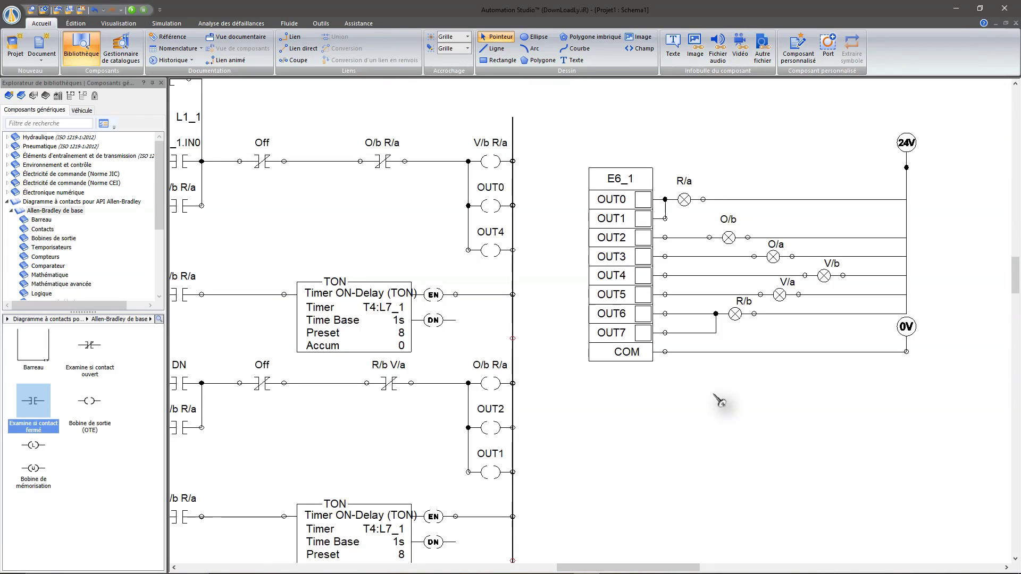
Step: Review all ladder rungs from the first one to END for a missing interlock contact ahead of the output coils
scroll(632, 412, "down", 2)
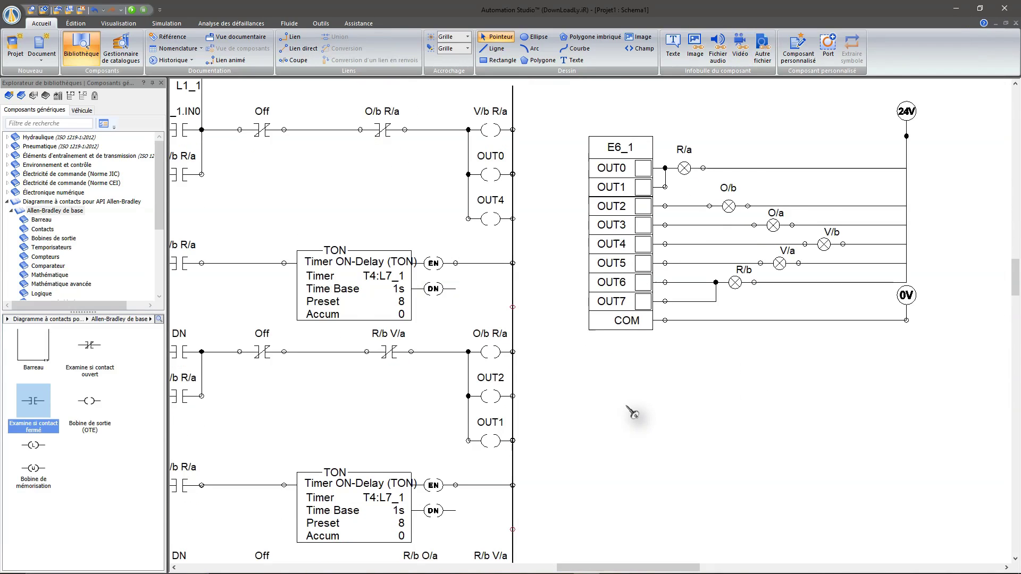
left_click_drag(650, 567, 606, 562)
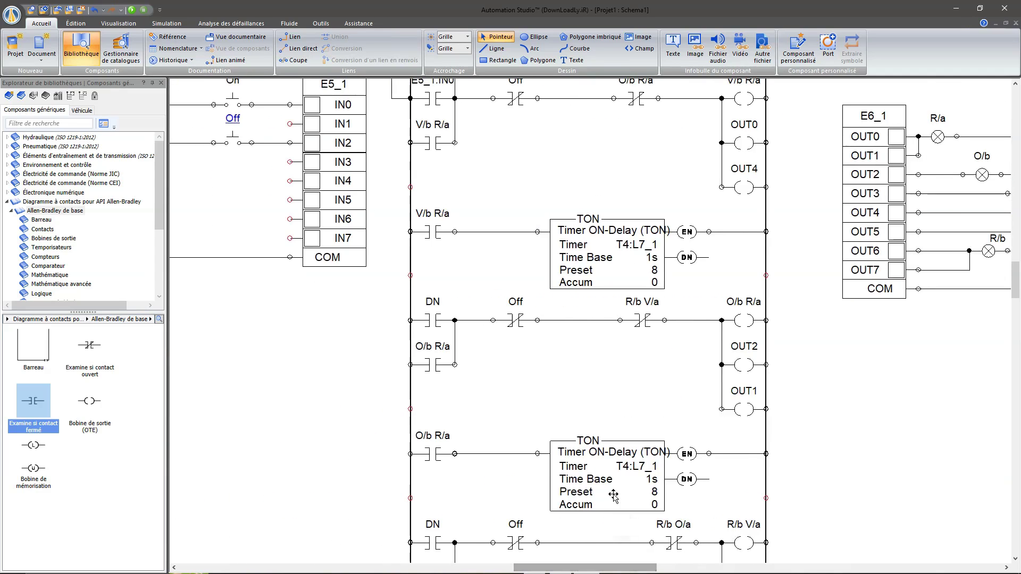
scroll(613, 496, "down", 2)
scroll(659, 478, "down", 5)
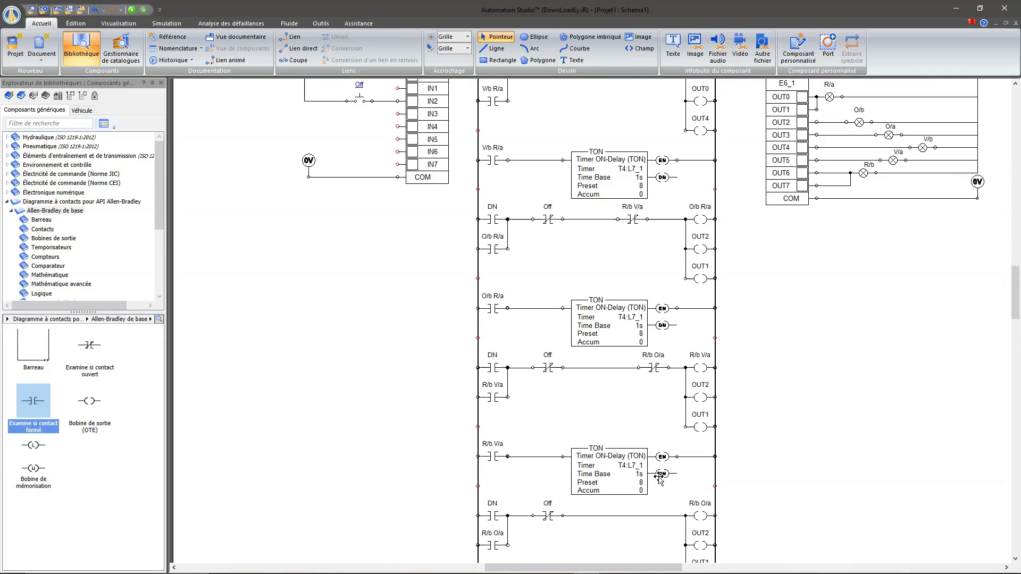
scroll(660, 477, "down", 2)
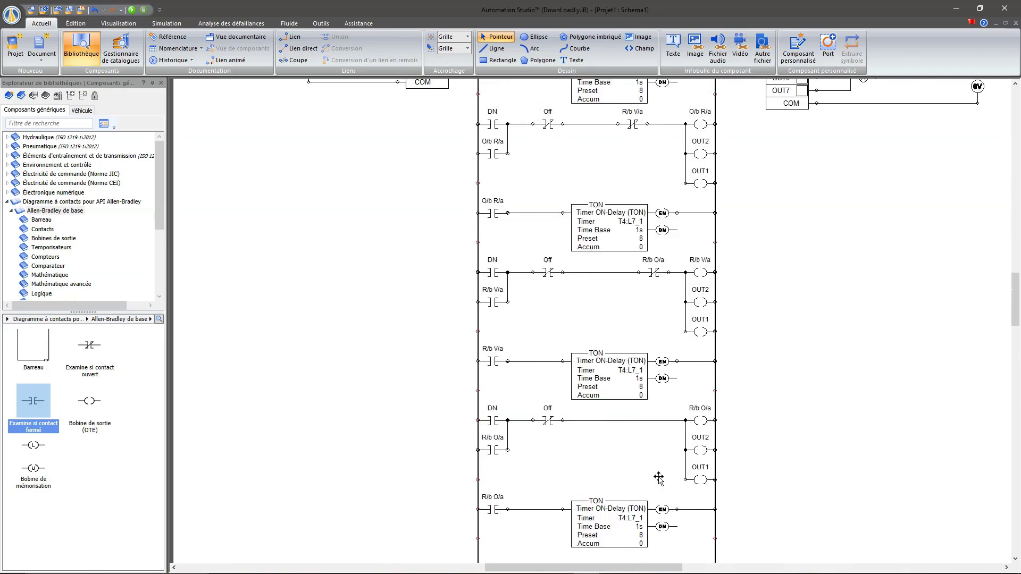
scroll(658, 477, "up", 6)
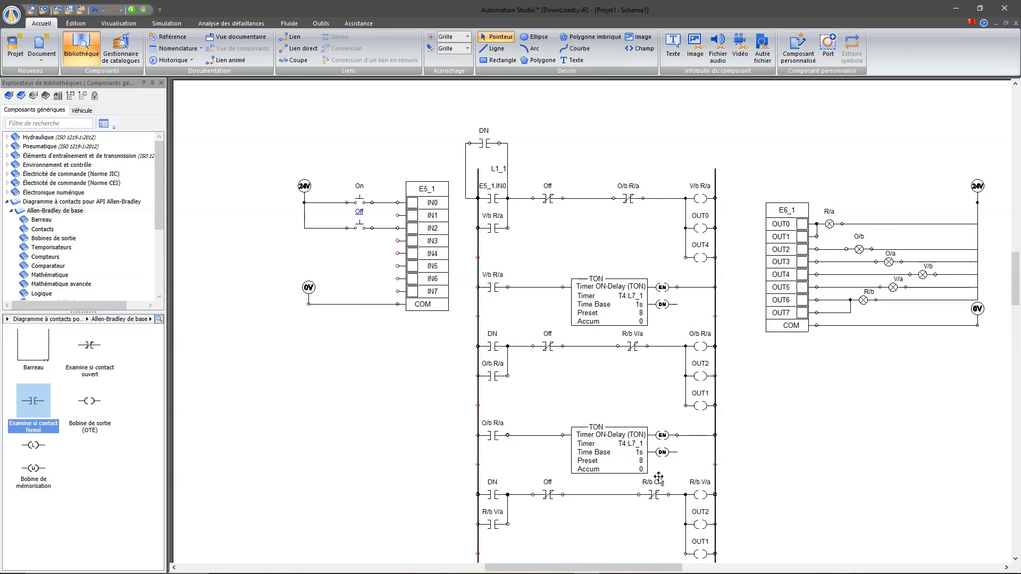
scroll(659, 478, "down", 7)
scroll(659, 477, "down", 3)
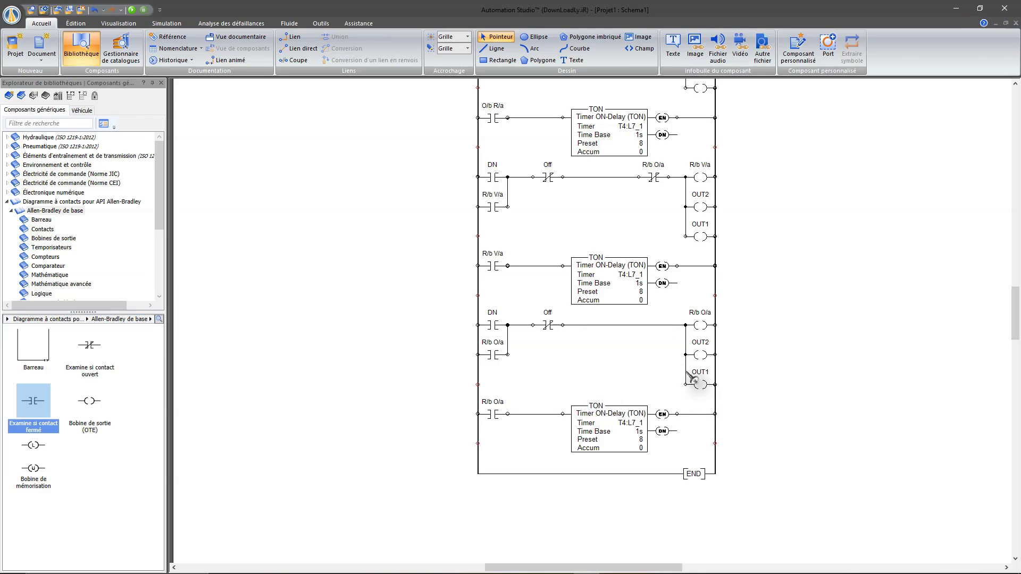
scroll(594, 407, "up", 5)
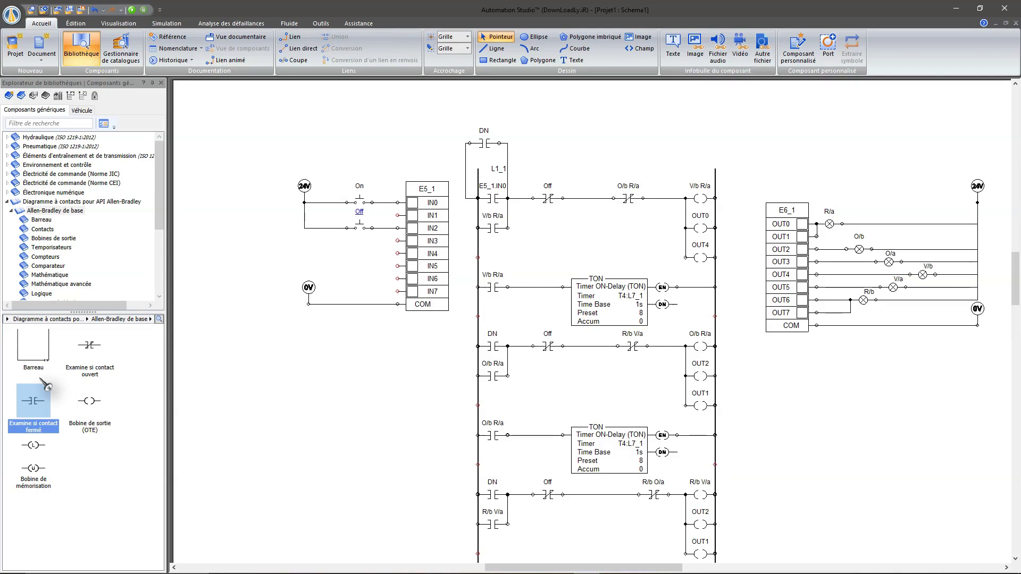
Step: Insert an "Examine si contact ouvert" contact after the Off contact on the R/b O/a coil rung
left_click(90, 349)
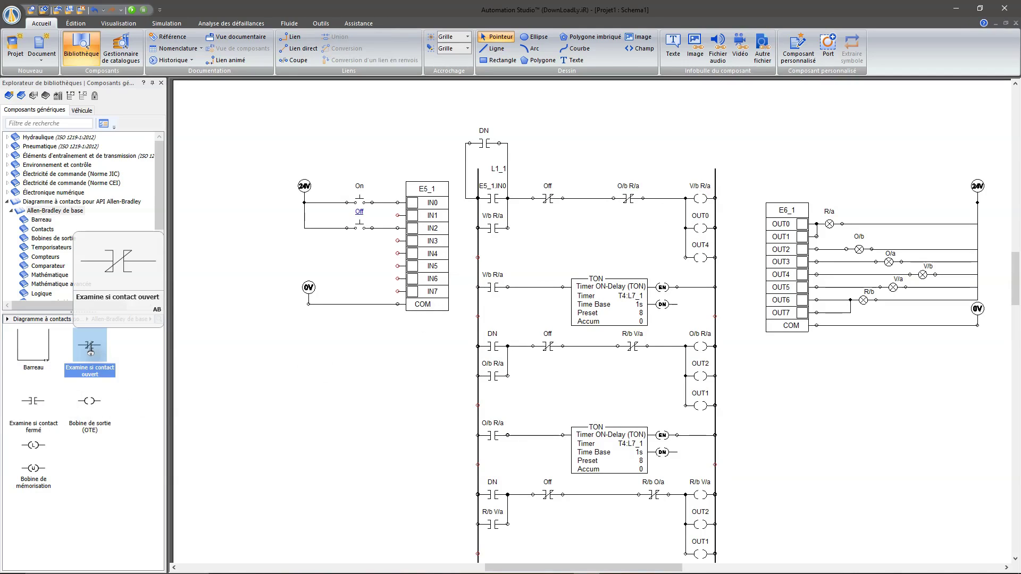
left_click_drag(90, 351, 395, 540)
left_click_drag(448, 560, 642, 359)
scroll(646, 387, "up", 5)
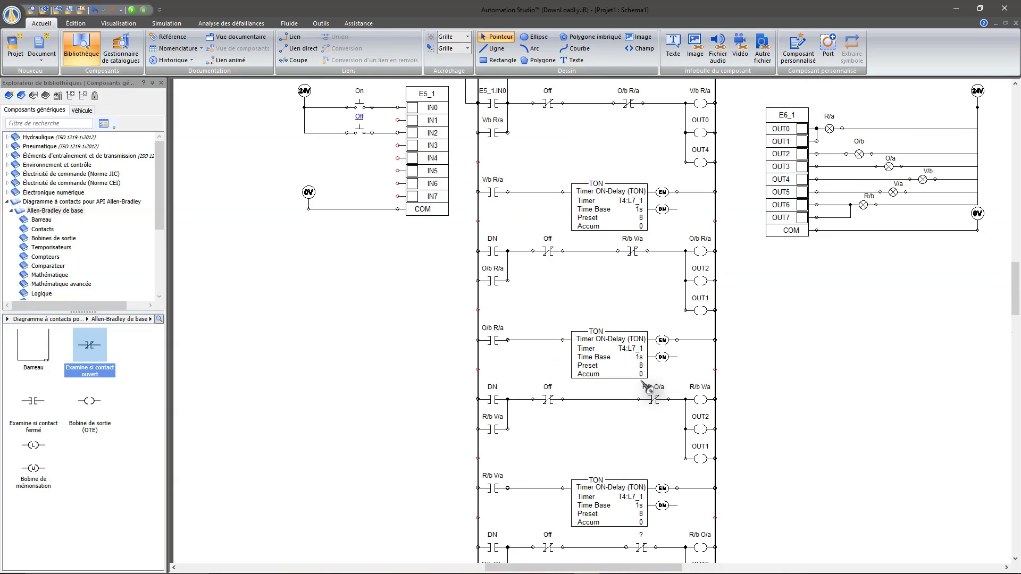
Step: Link the new unassigned contact on the R/b O/a rung to the V/b R/a coil variable
scroll(646, 386, "down", 5)
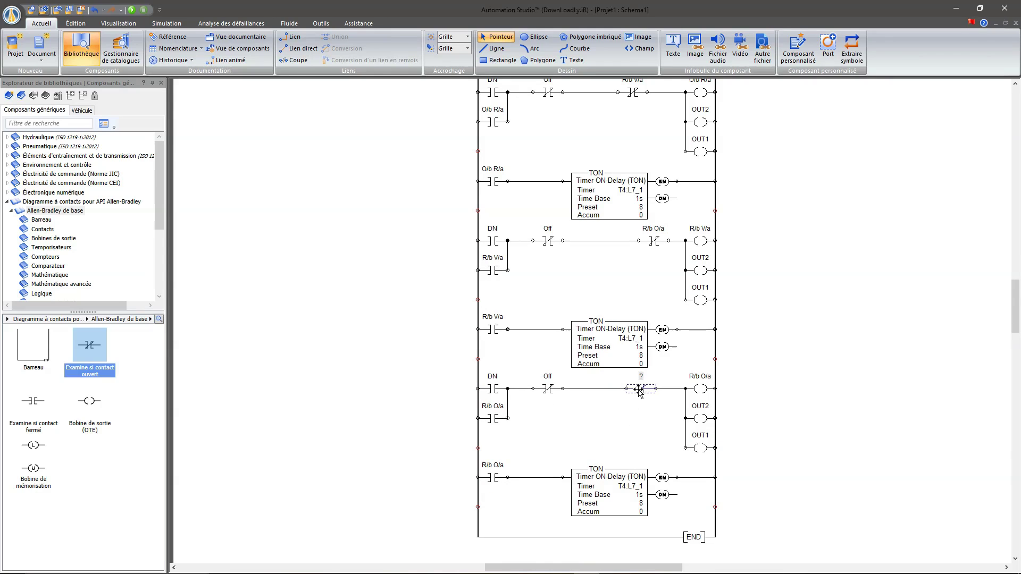
double_click(640, 390)
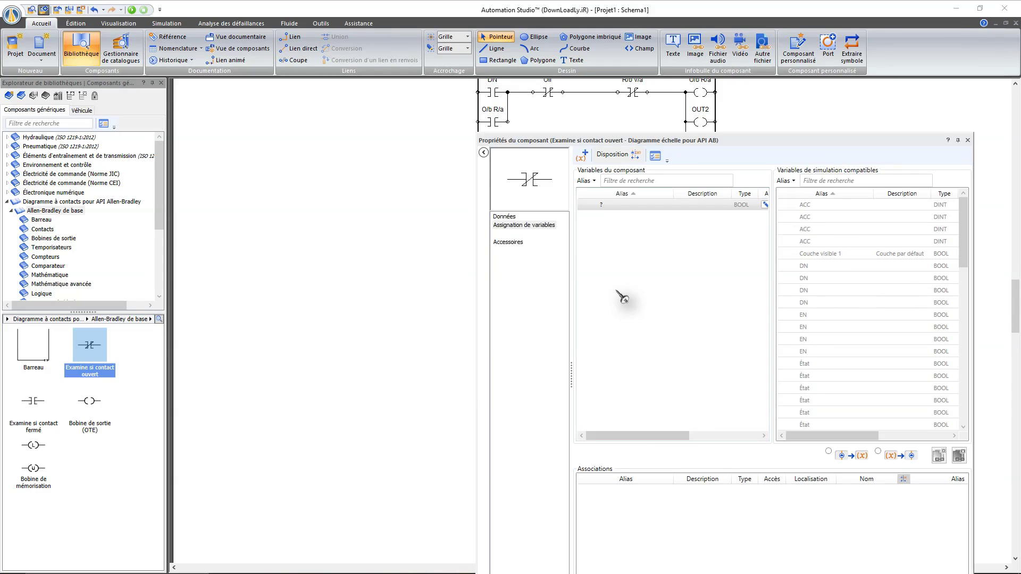
scroll(821, 319, "down", 3)
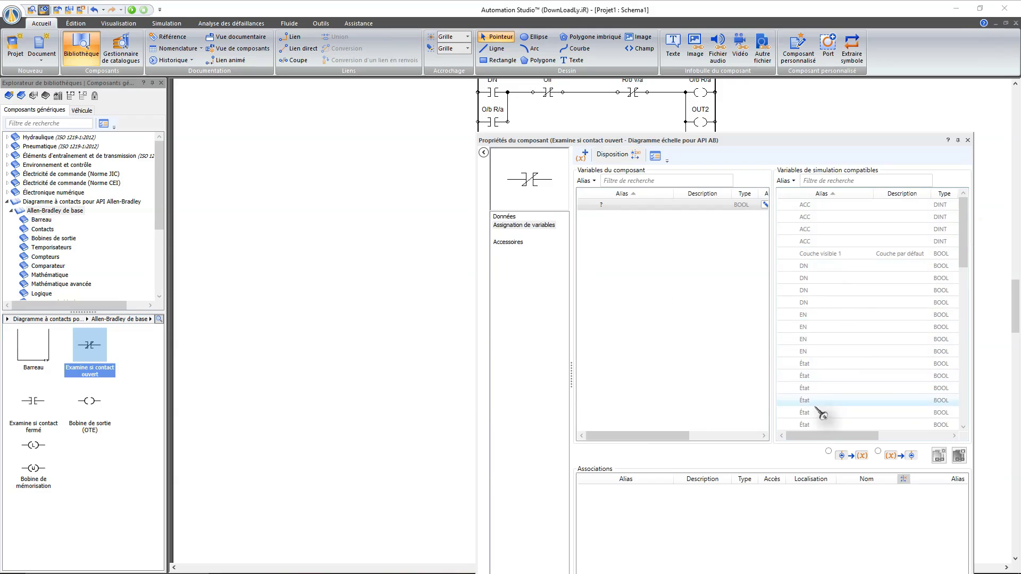
scroll(818, 369, "down", 8)
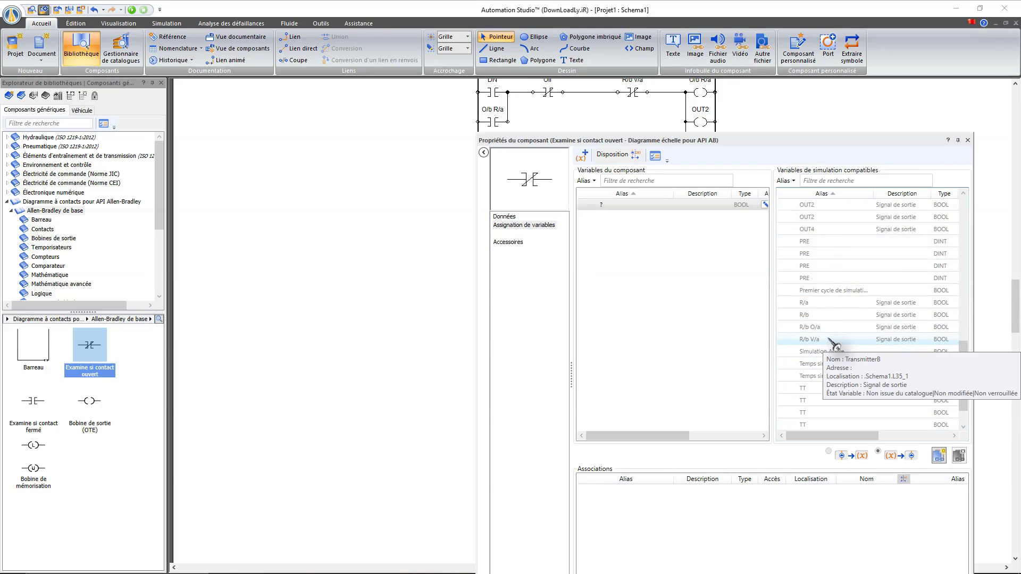
scroll(833, 345, "down", 1)
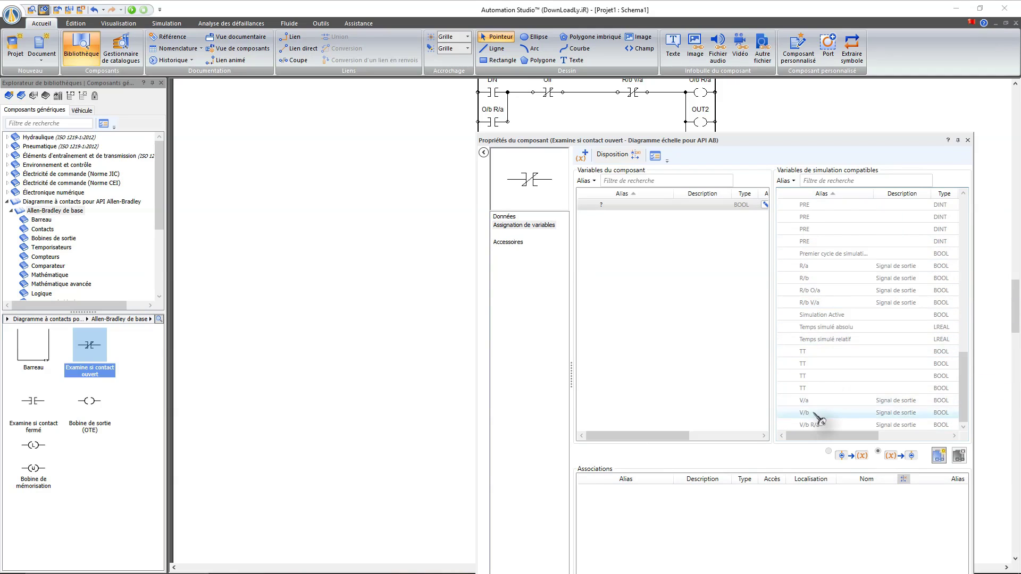
left_click(939, 456)
left_click(968, 140)
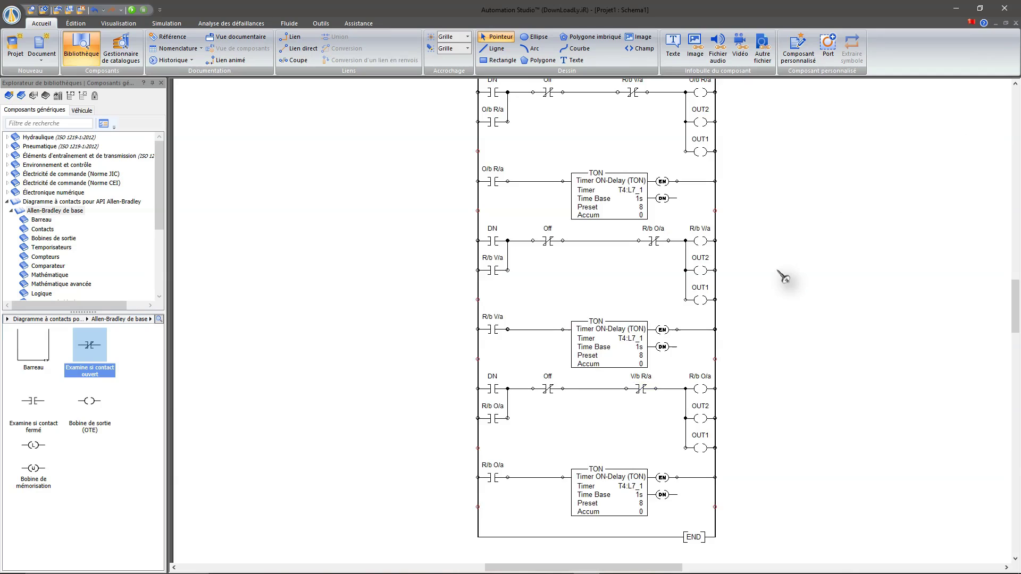
Step: Set the preset of the TON timer on the V/b R/a timer rung to 10
scroll(784, 277, "up", 5)
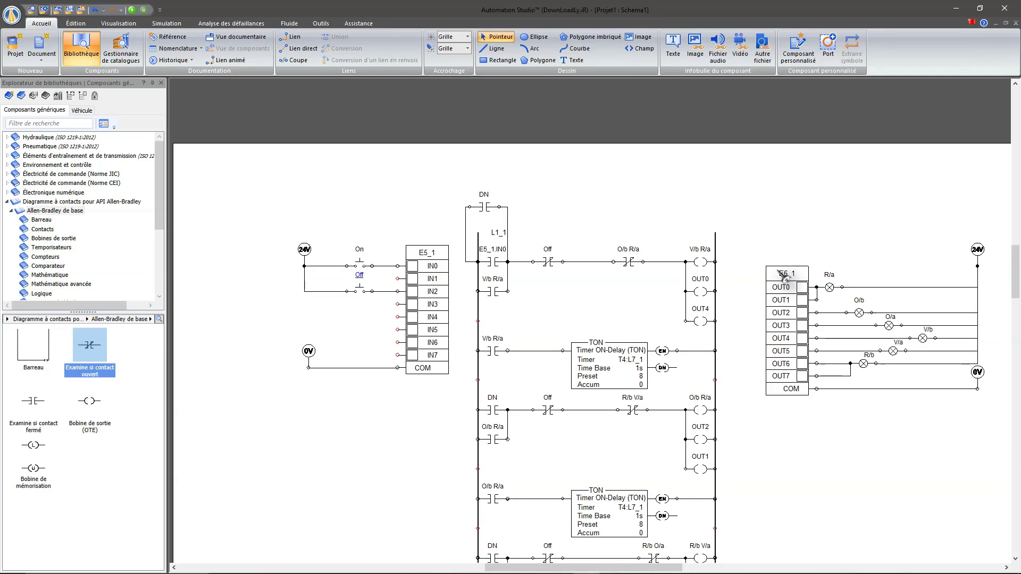
scroll(782, 277, "down", 5)
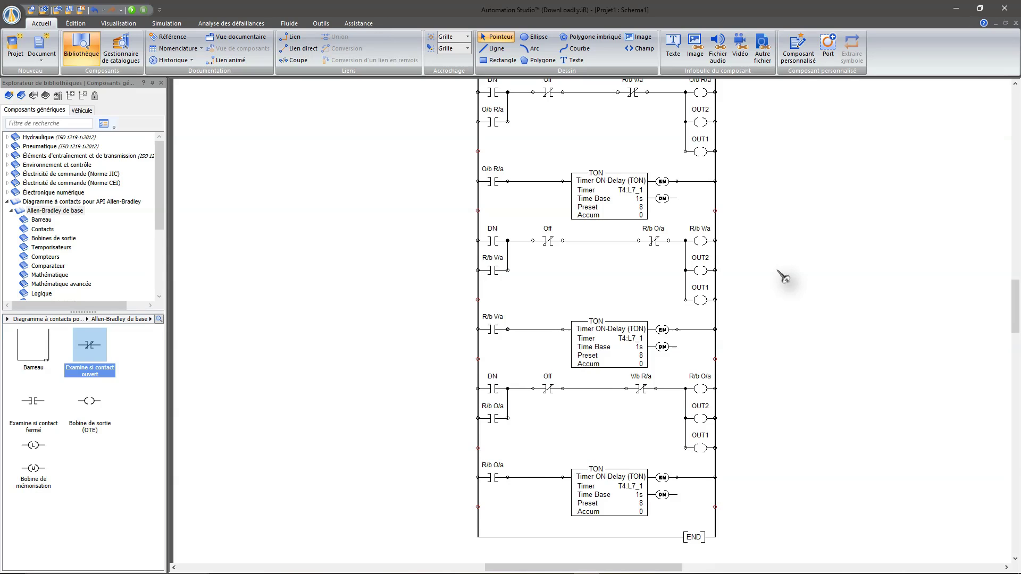
scroll(784, 277, "up", 2)
scroll(782, 276, "up", 2)
scroll(782, 276, "down", 2)
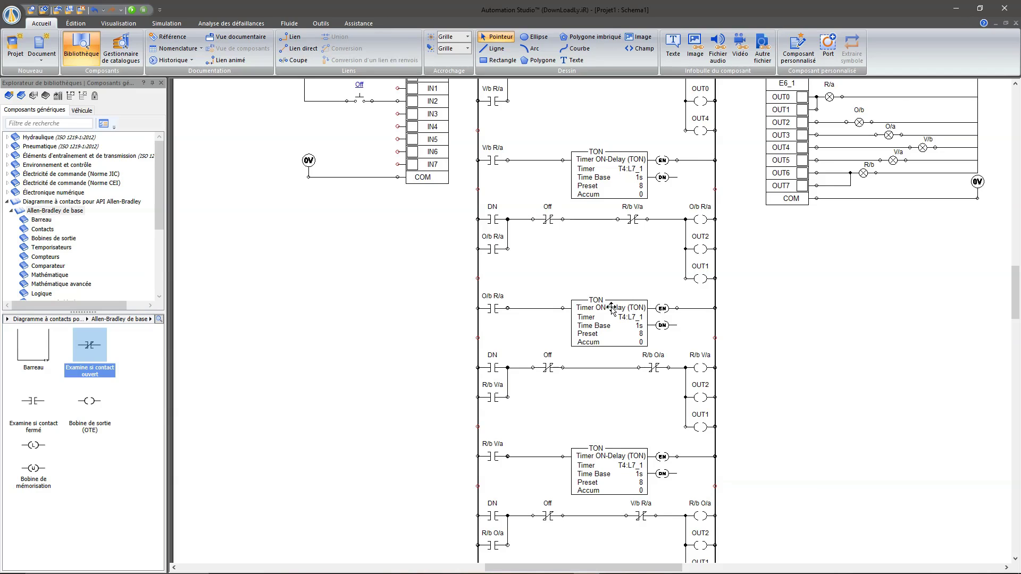
scroll(612, 308, "down", 1)
scroll(612, 309, "up", 1)
double_click(605, 184)
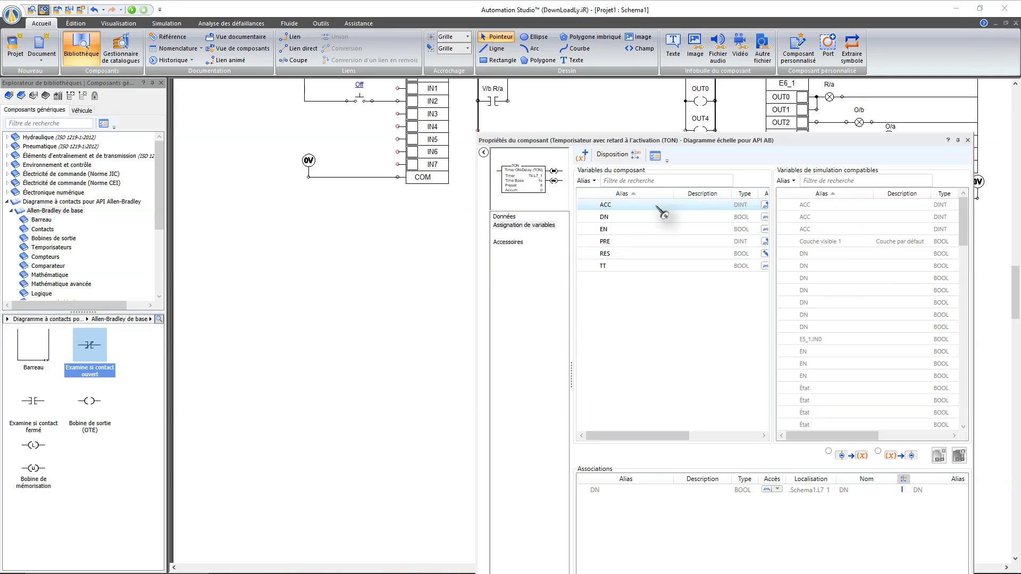
left_click(518, 228)
left_click(505, 217)
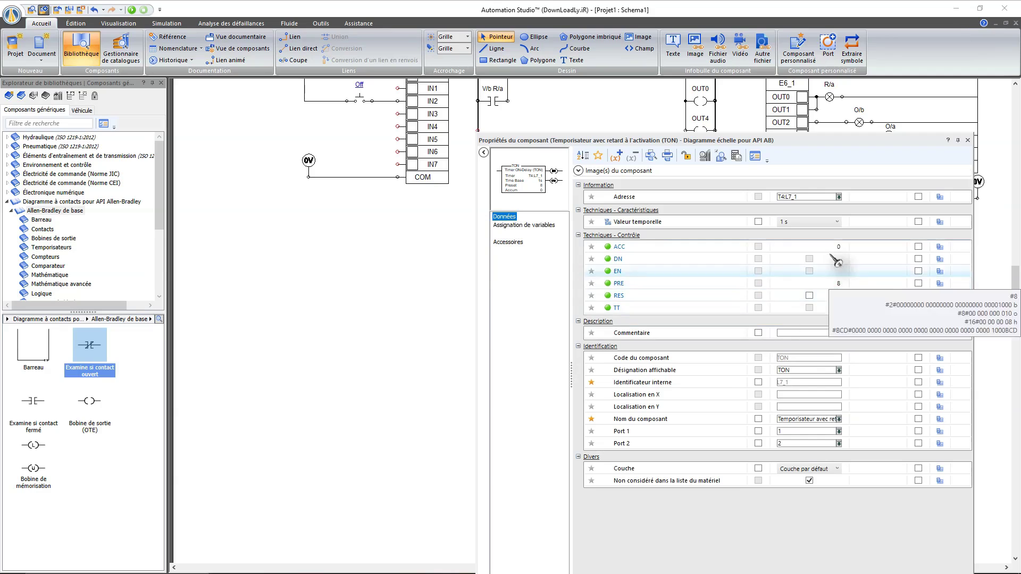
left_click(834, 284)
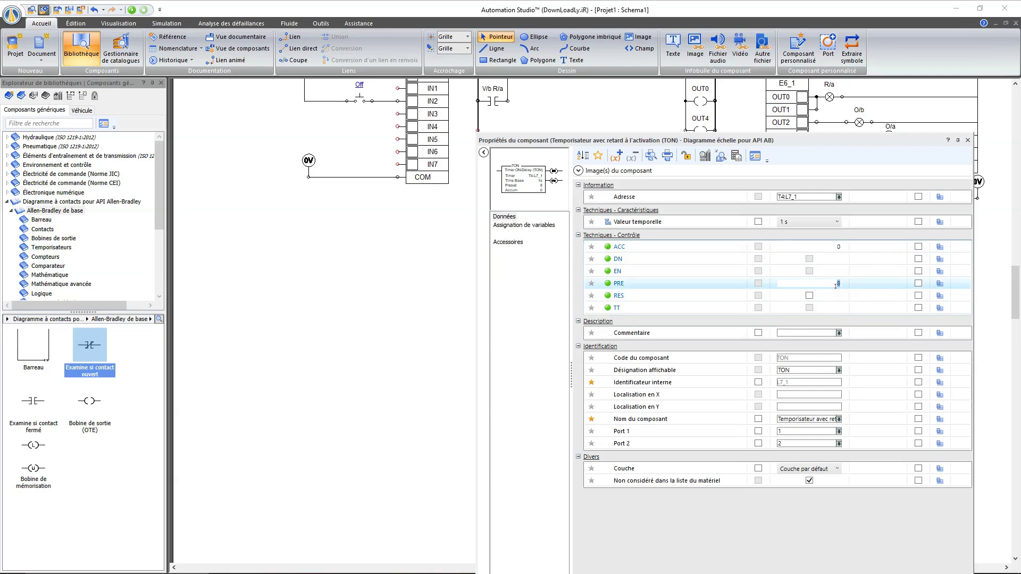
type("10")
key("Return")
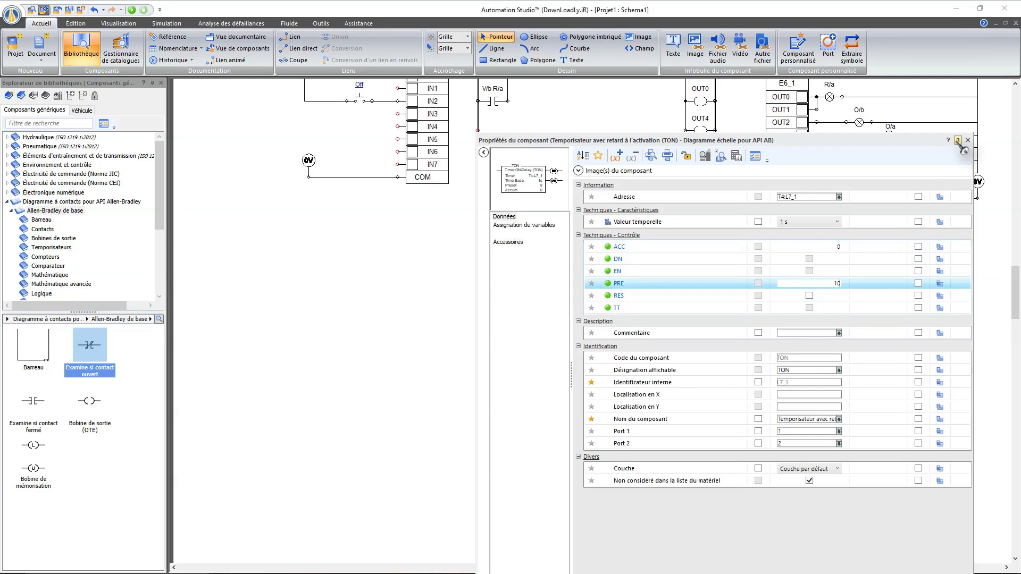
left_click(968, 140)
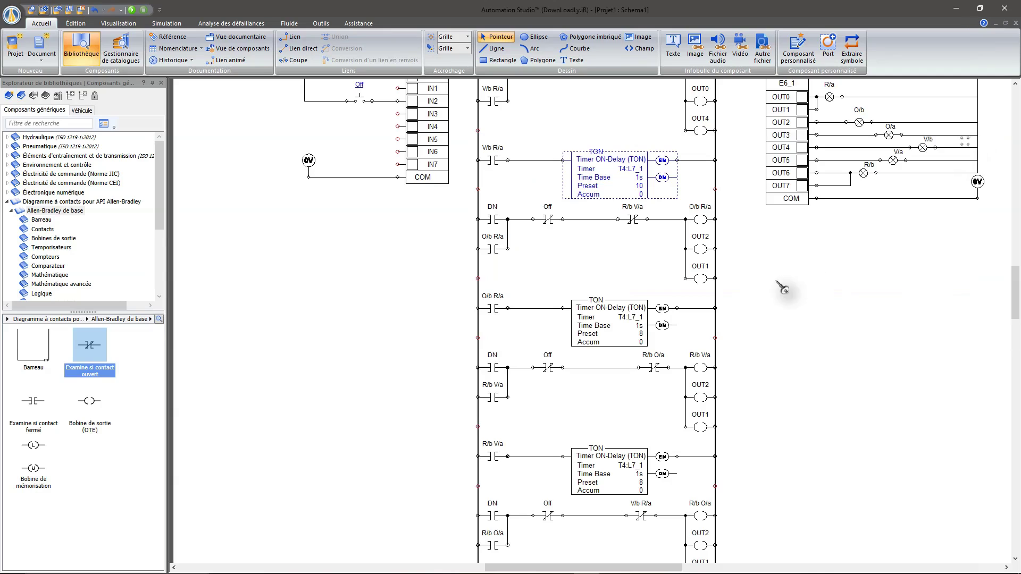
Step: Set the preset of the TON timer on the O/b R/a timer rung to 5
scroll(605, 312, "down", 1)
left_click(607, 303)
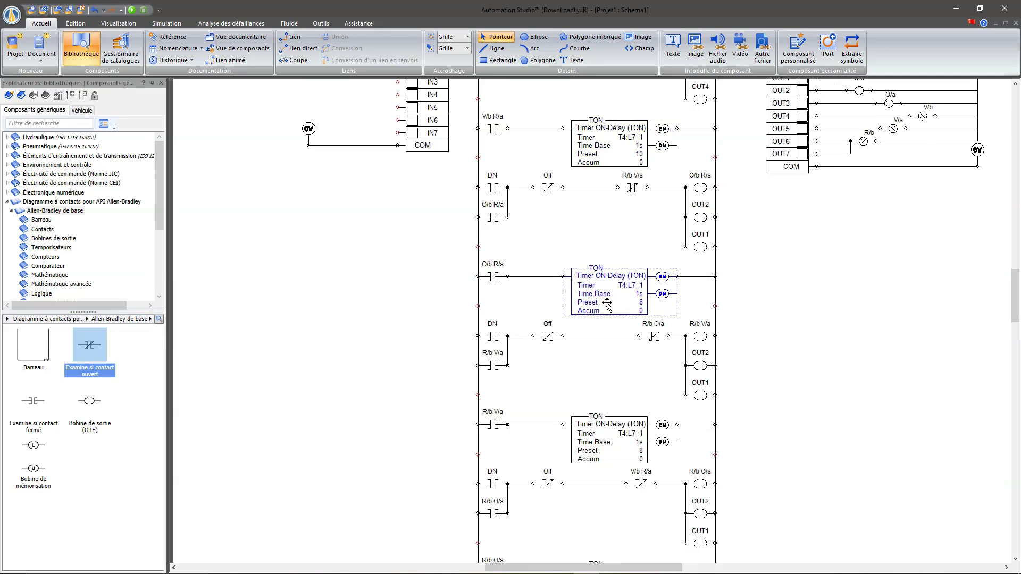
double_click(607, 303)
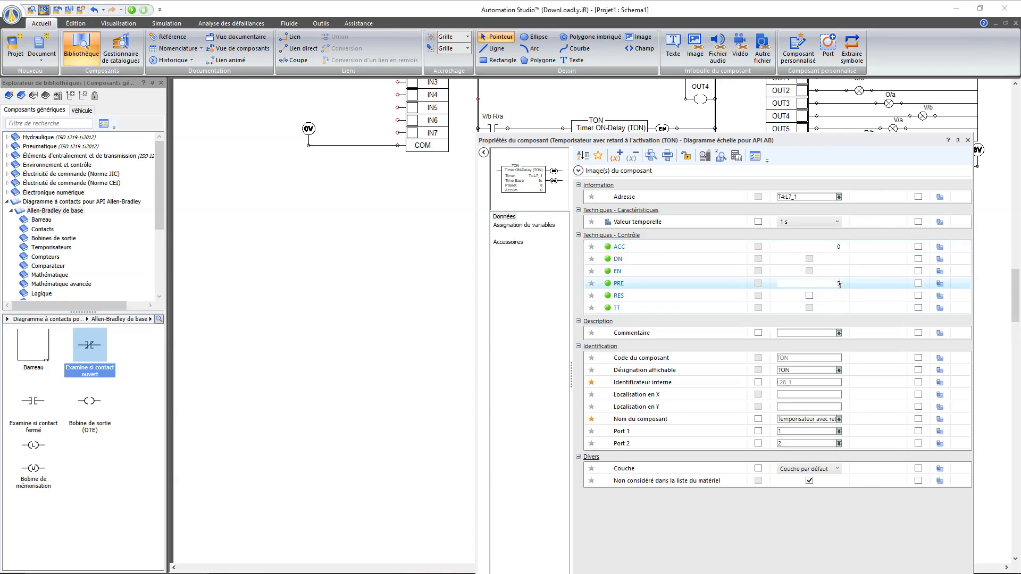
key("Return")
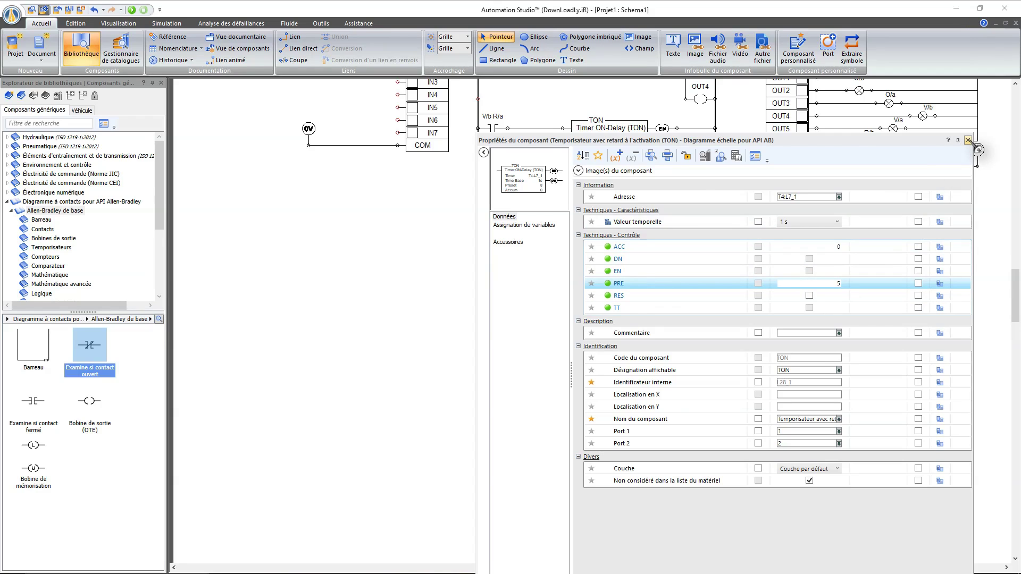
left_click(968, 140)
Step: Set the preset of the TON timer on the R/b V/a timer rung to 10
scroll(621, 416, "down", 1)
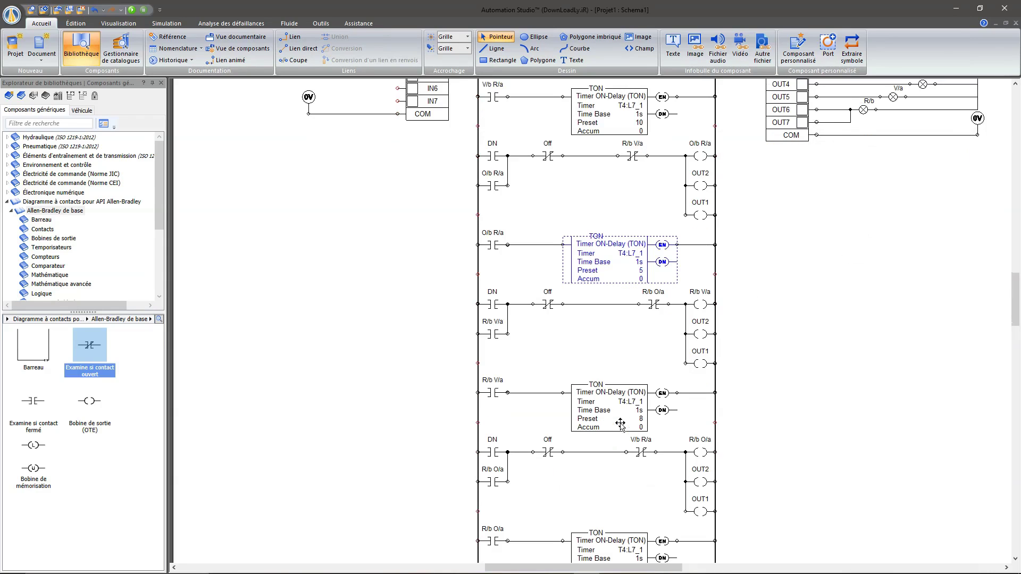
left_click(620, 416)
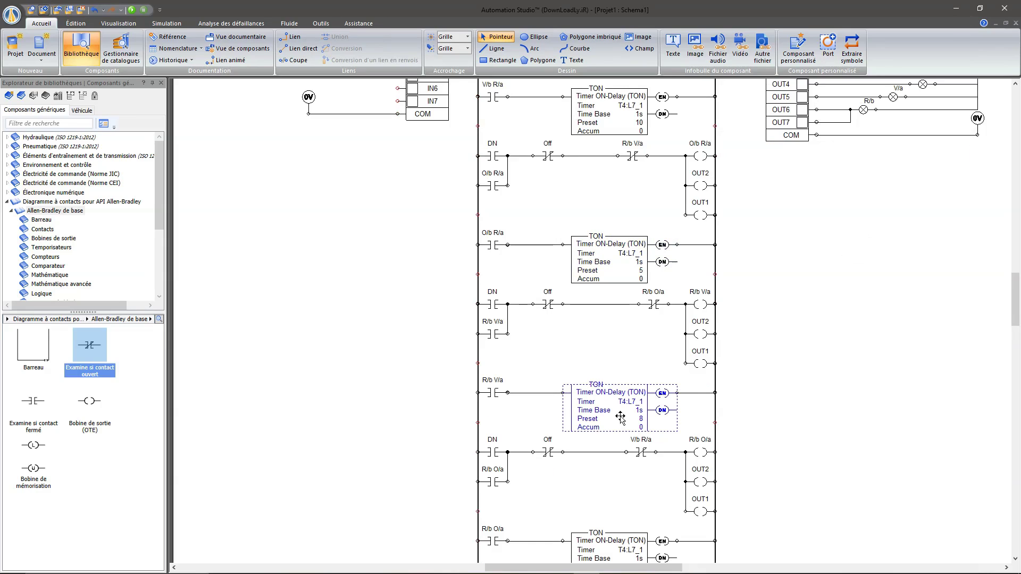
double_click(620, 416)
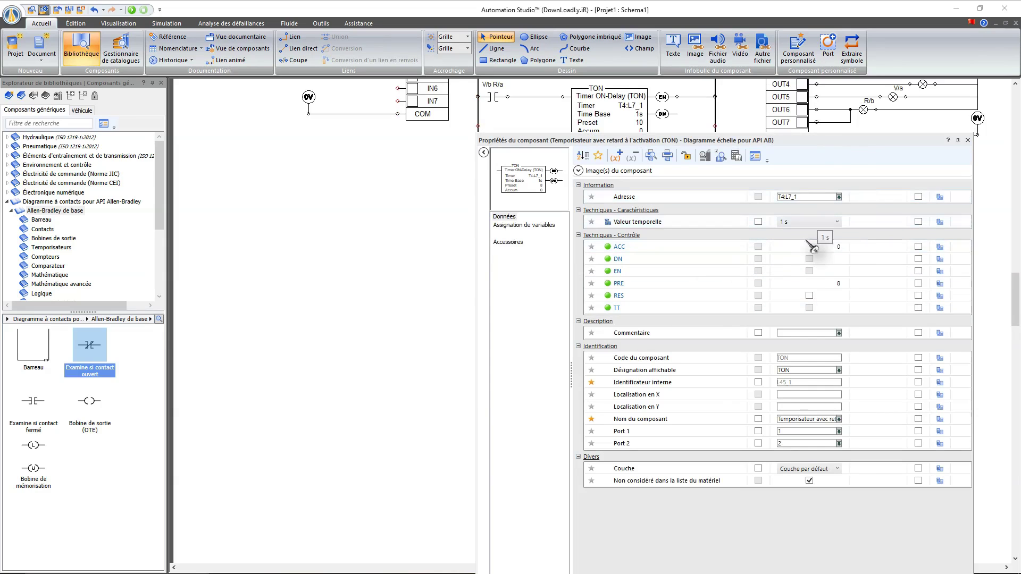
double_click(837, 283)
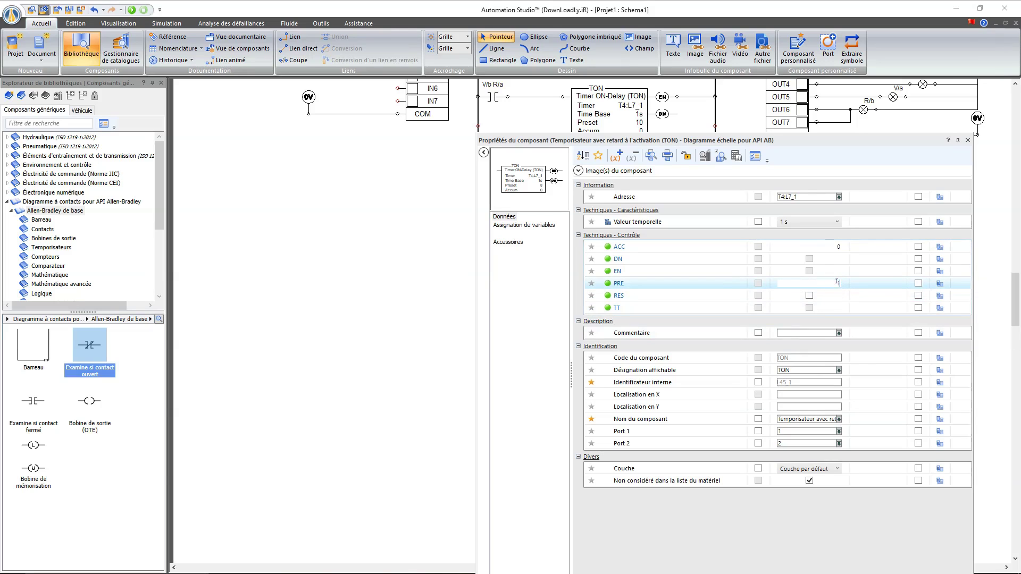
key("Return")
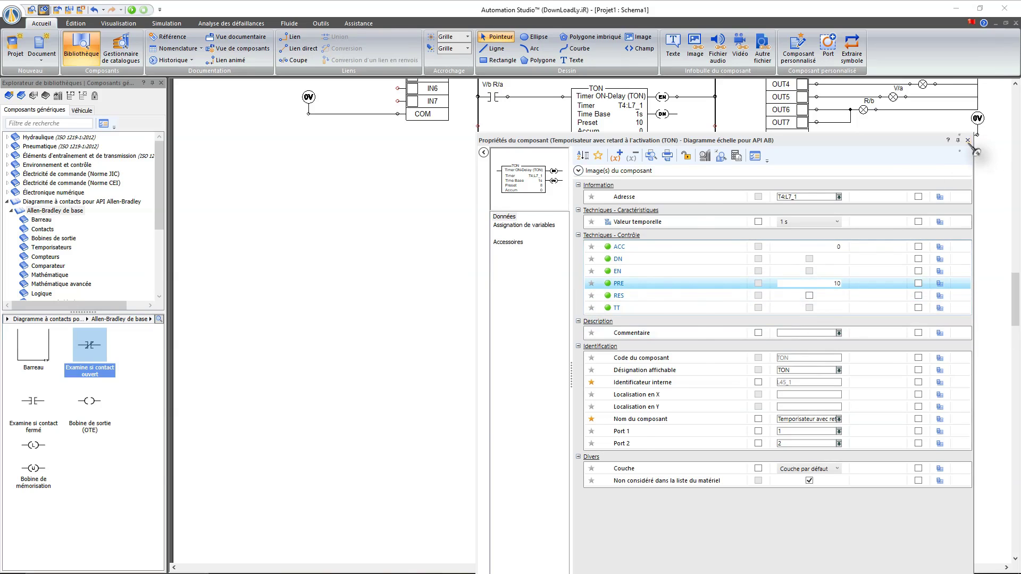
left_click(968, 140)
Step: Set the preset of the last TON timer, on the R/b O/a timer rung, to 5
scroll(657, 387, "down", 3)
left_click(616, 439)
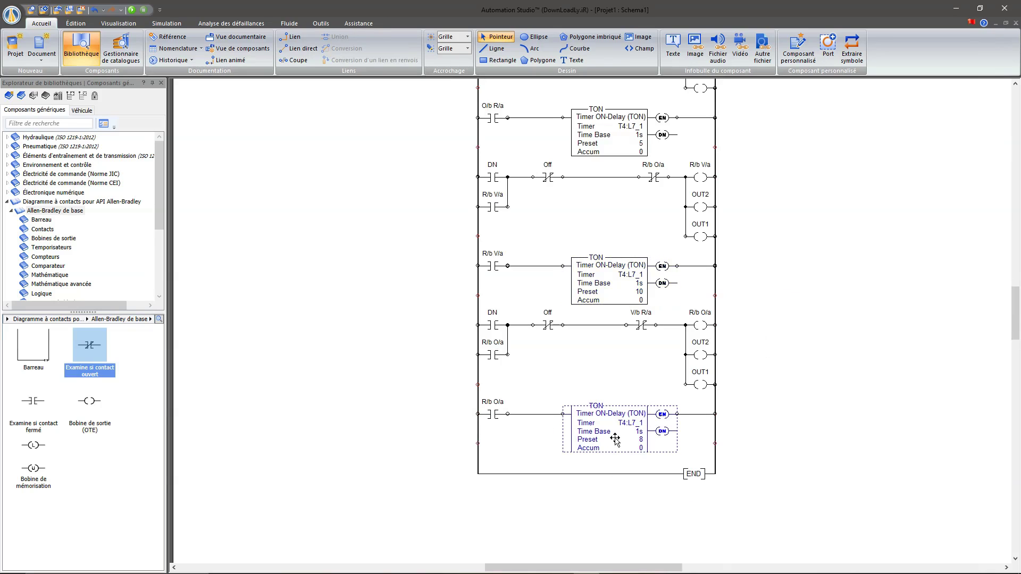
double_click(615, 439)
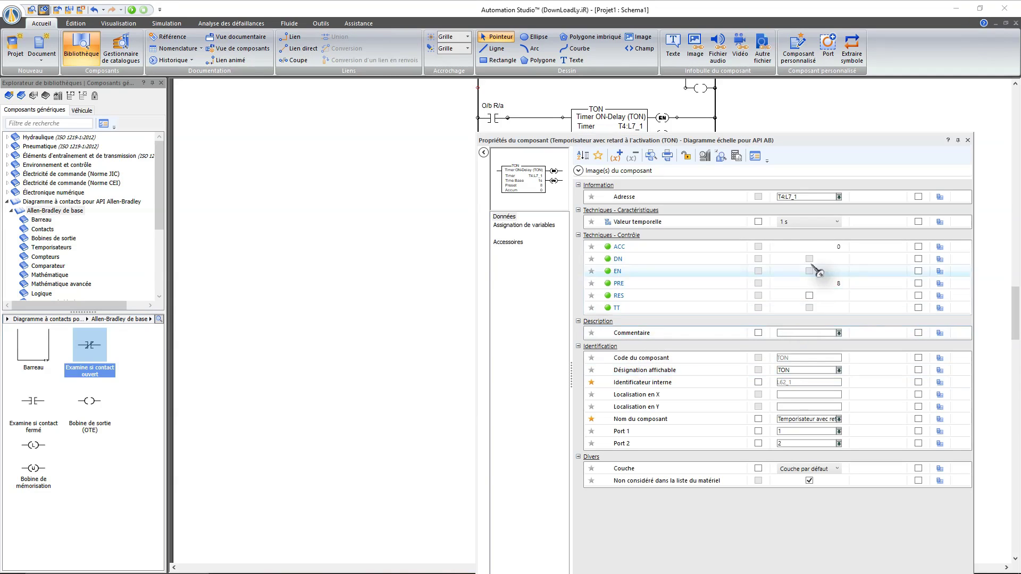
double_click(838, 283)
type("5")
key("Return")
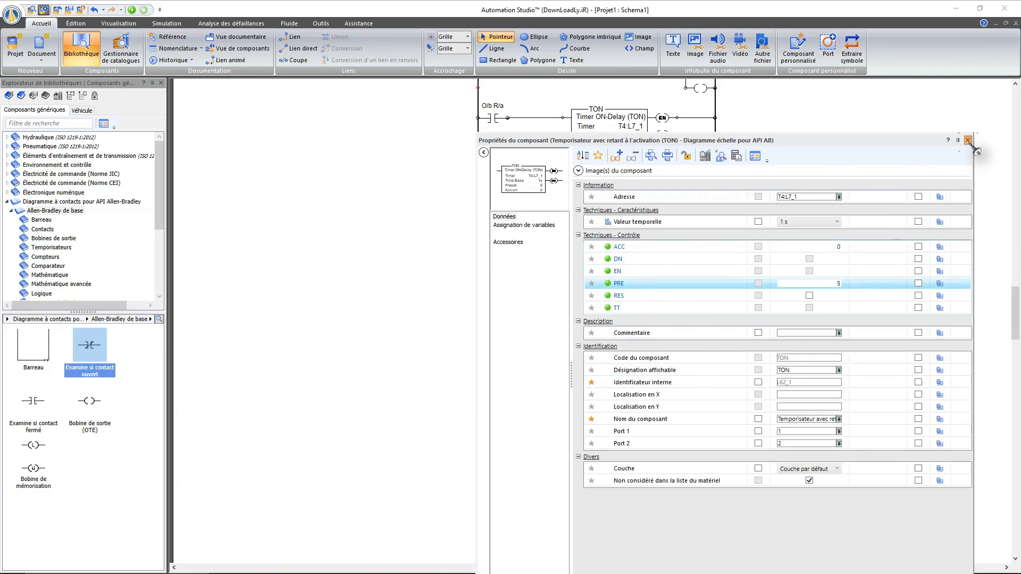
left_click(969, 141)
left_click(470, 384)
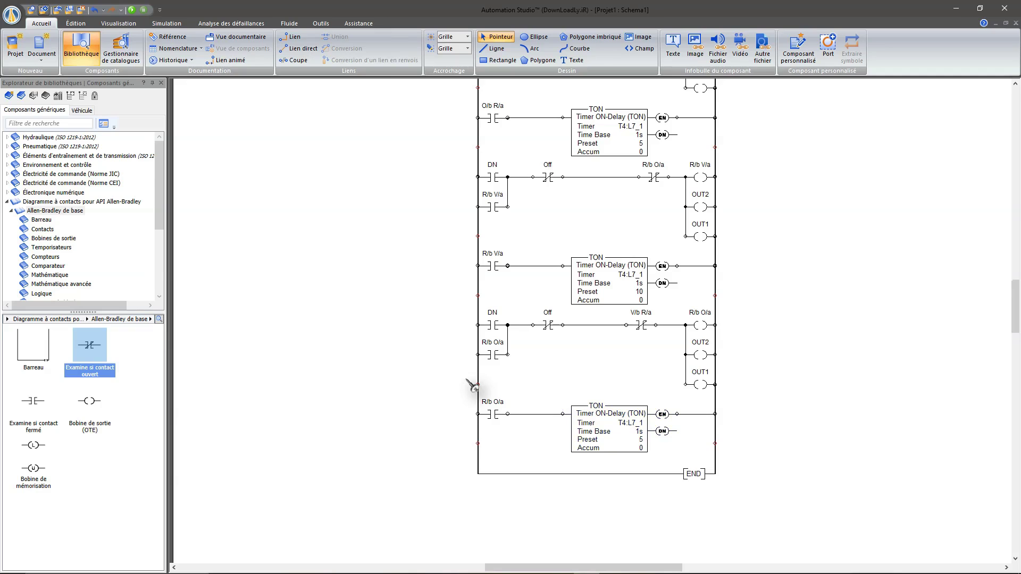
Step: Review the timer presets and output coils on all rungs against the lamp wiring of the output card
scroll(471, 384, "up", 3)
scroll(471, 384, "up", 1)
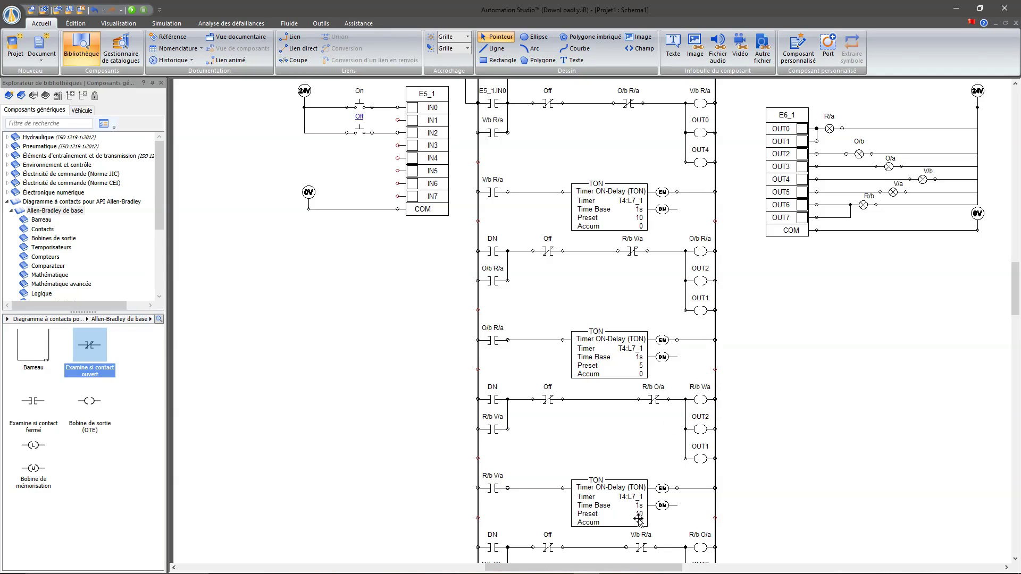
left_click(711, 400)
scroll(629, 514, "down", 3)
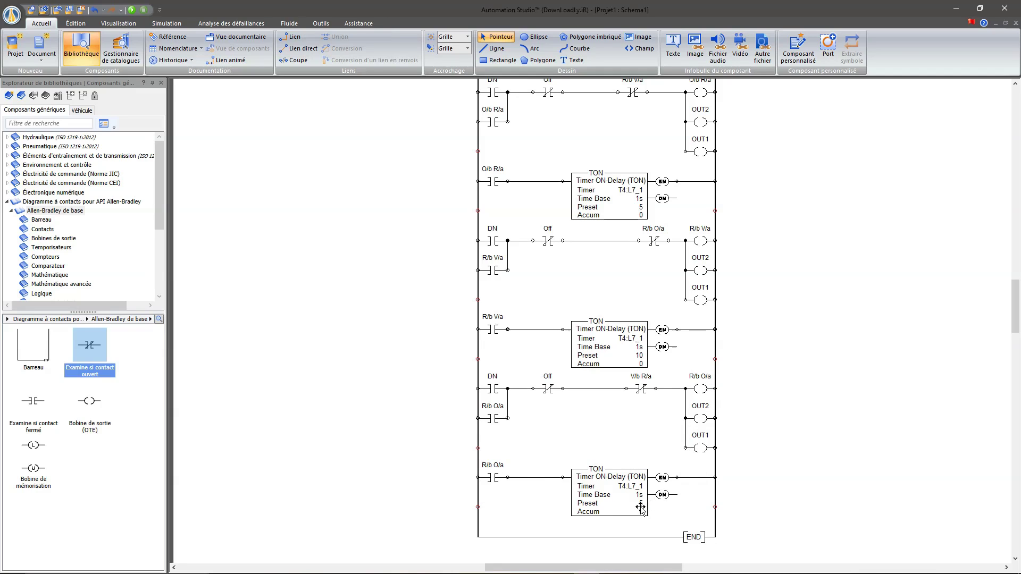
scroll(641, 508, "up", 10)
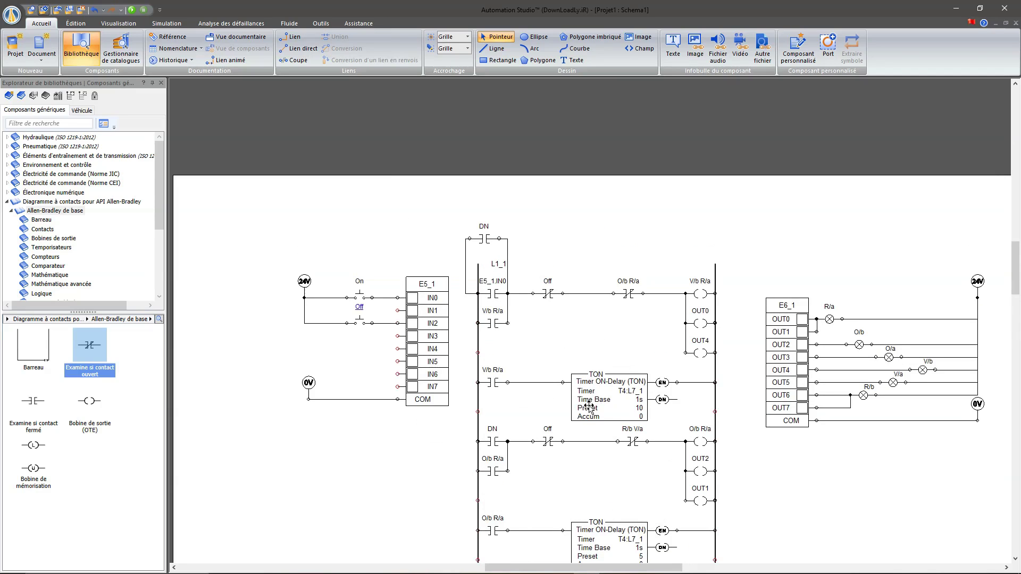
scroll(587, 408, "down", 3)
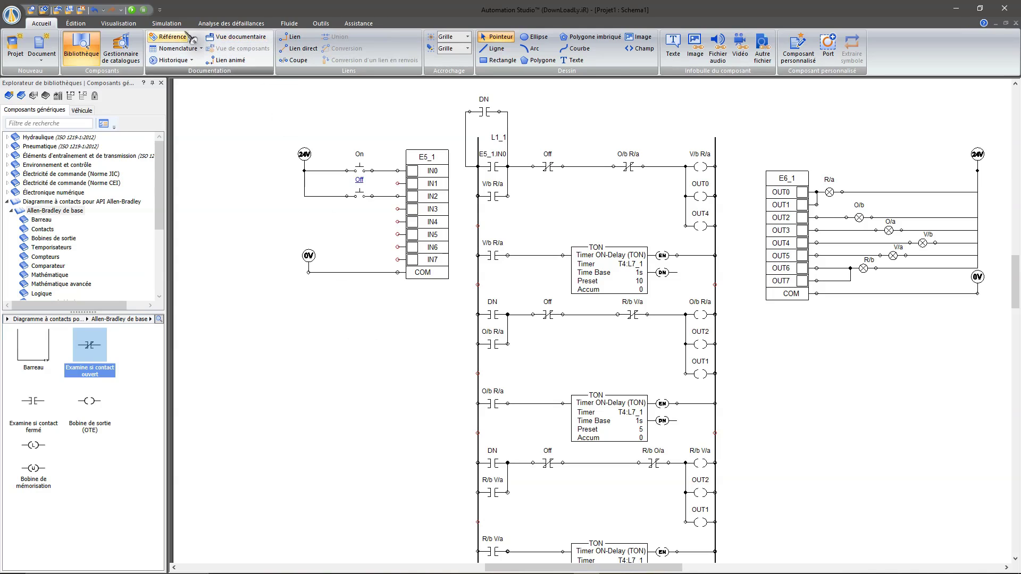
Step: Run the simulation, actuate the On push button, follow the light sequence through the rungs and output card, and stop the simulation
left_click(132, 10)
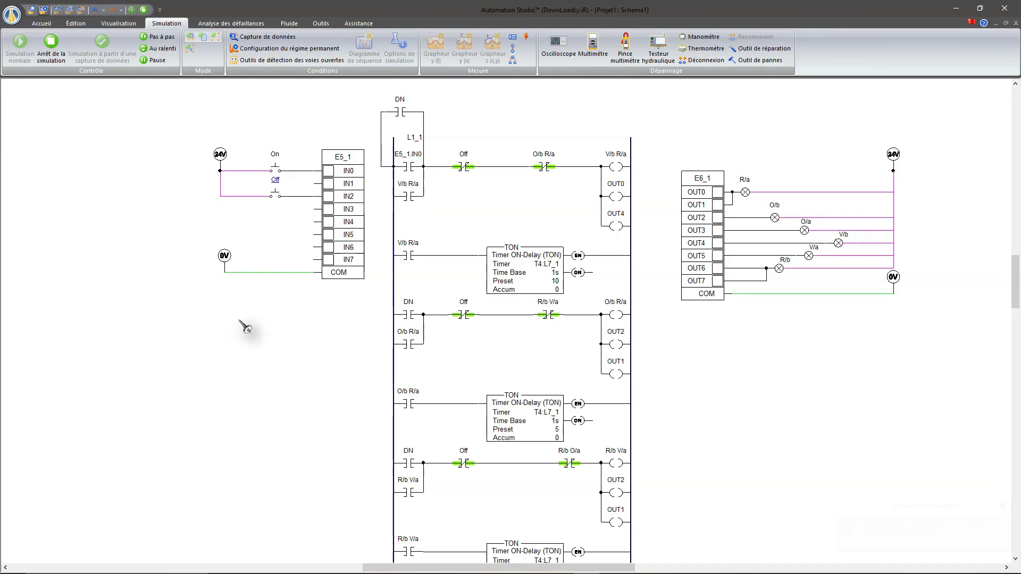
left_click(274, 170)
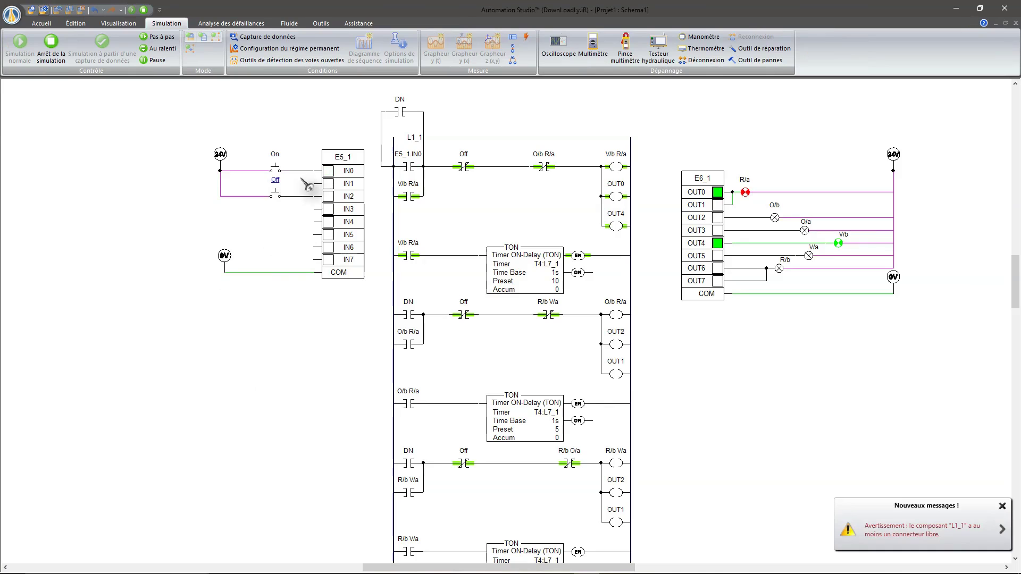
scroll(747, 406, "down", 1)
scroll(747, 406, "down", 1)
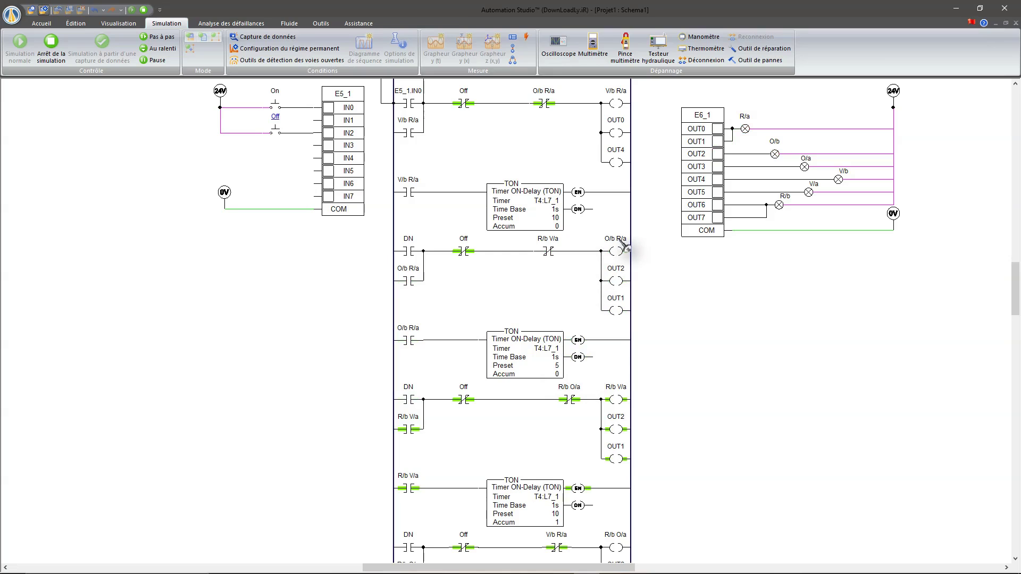
scroll(559, 388, "down", 3)
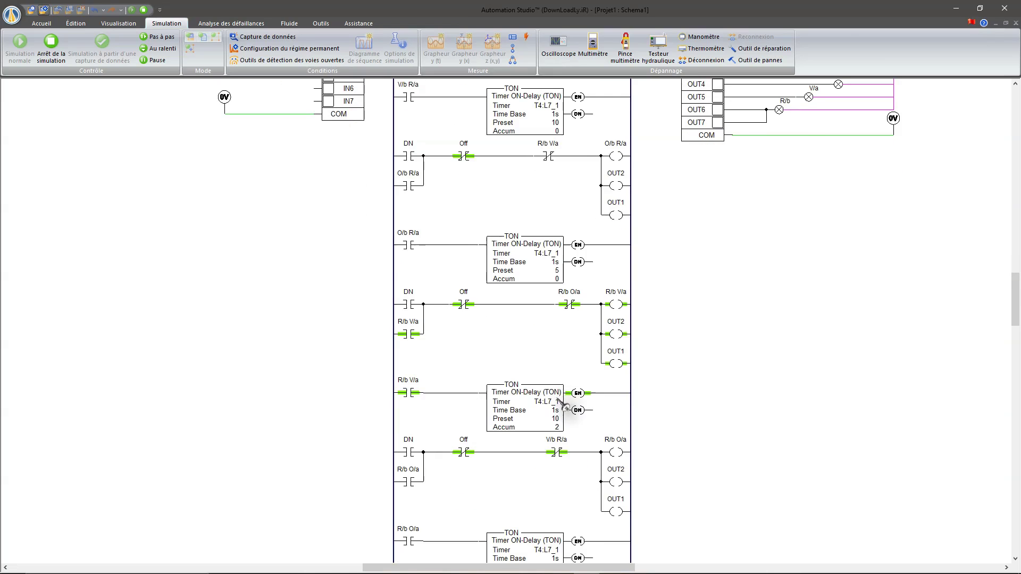
scroll(563, 403, "up", 2)
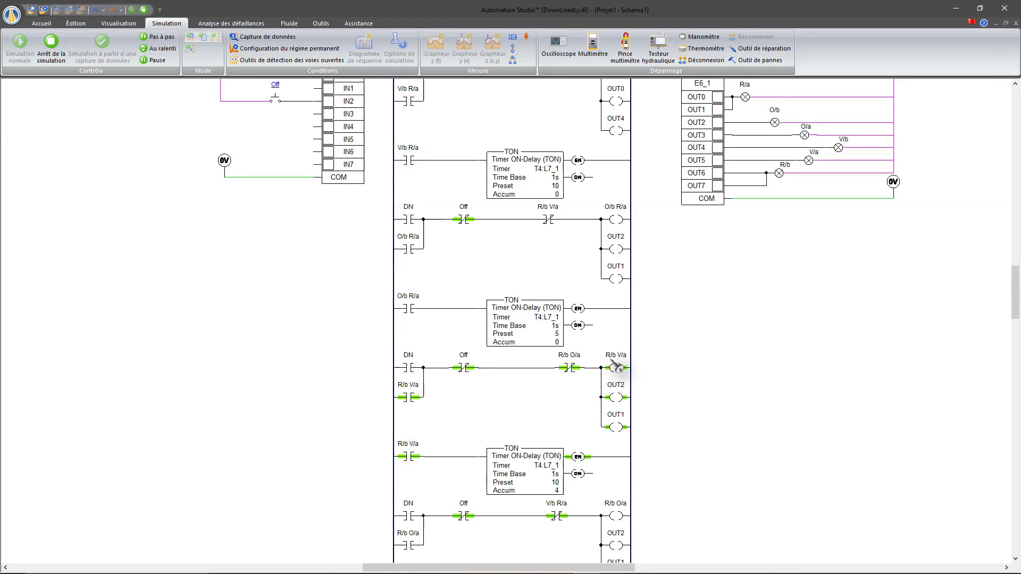
scroll(623, 366, "up", 3)
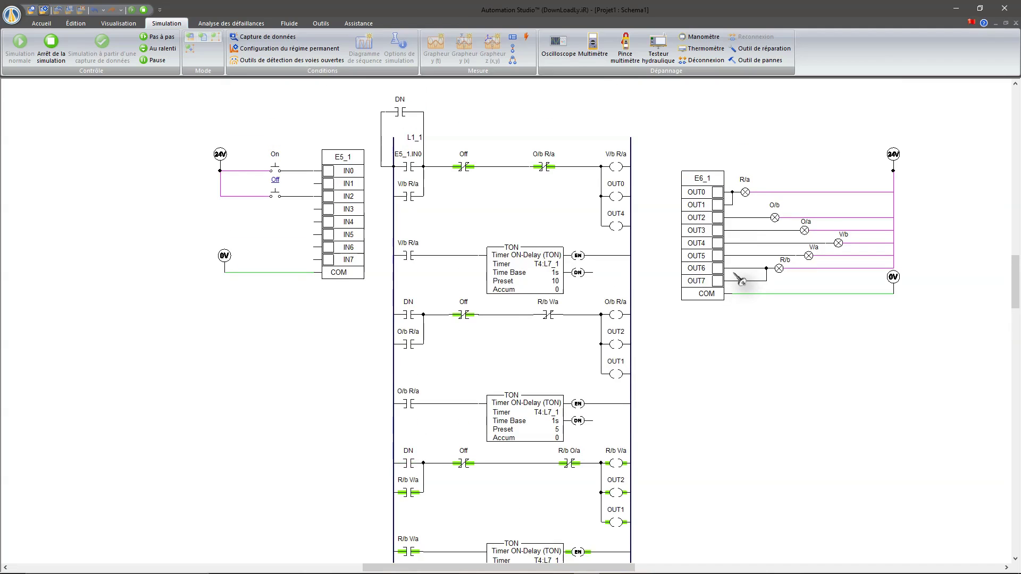
scroll(714, 400, "down", 3)
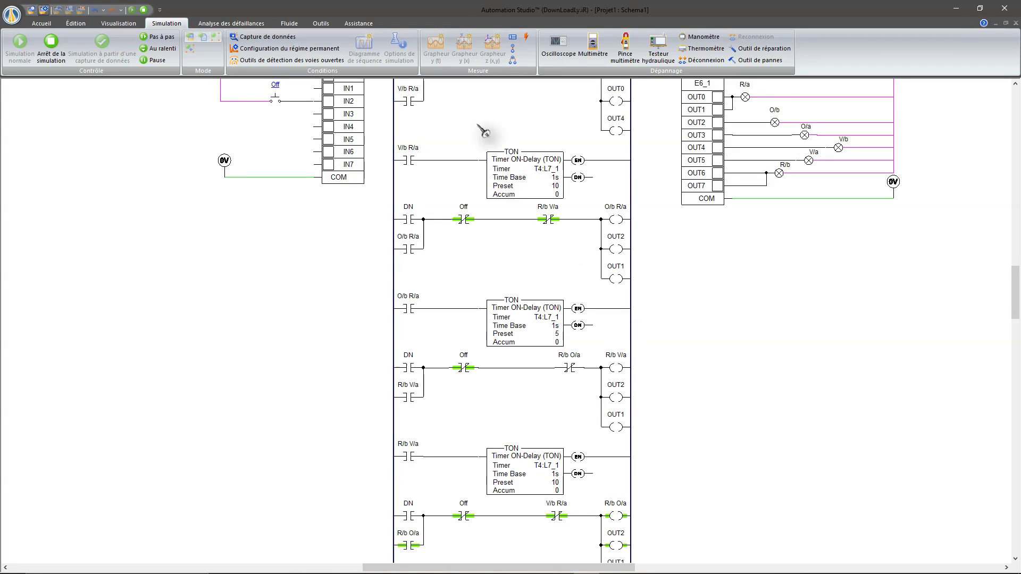
left_click(144, 10)
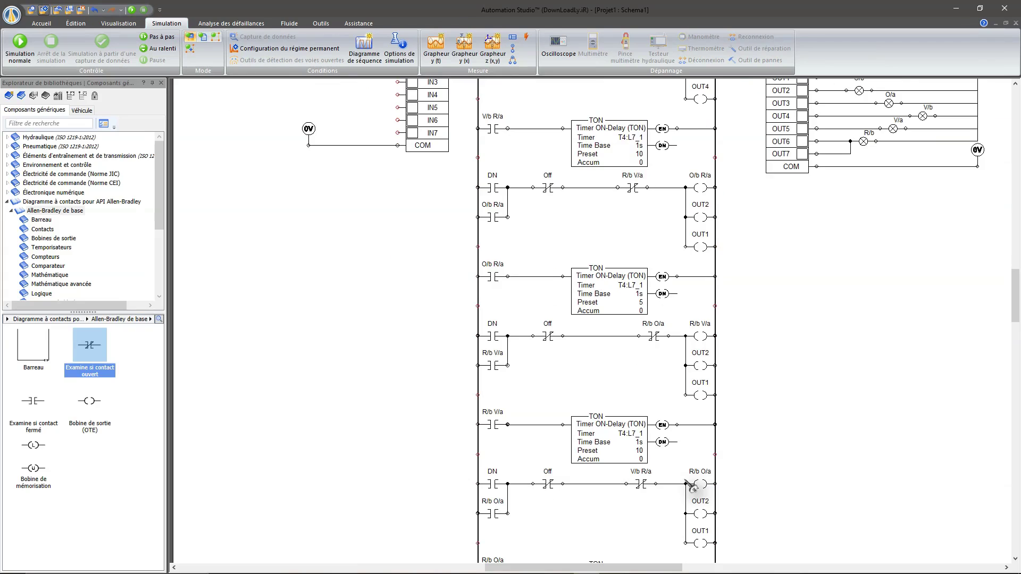
Step: Compare the branch output coils on the O/b R/a, R/b V/a and R/b O/a rungs with the lamp wiring of output card E6_1
scroll(690, 485, "down", 3)
scroll(691, 486, "up", 1)
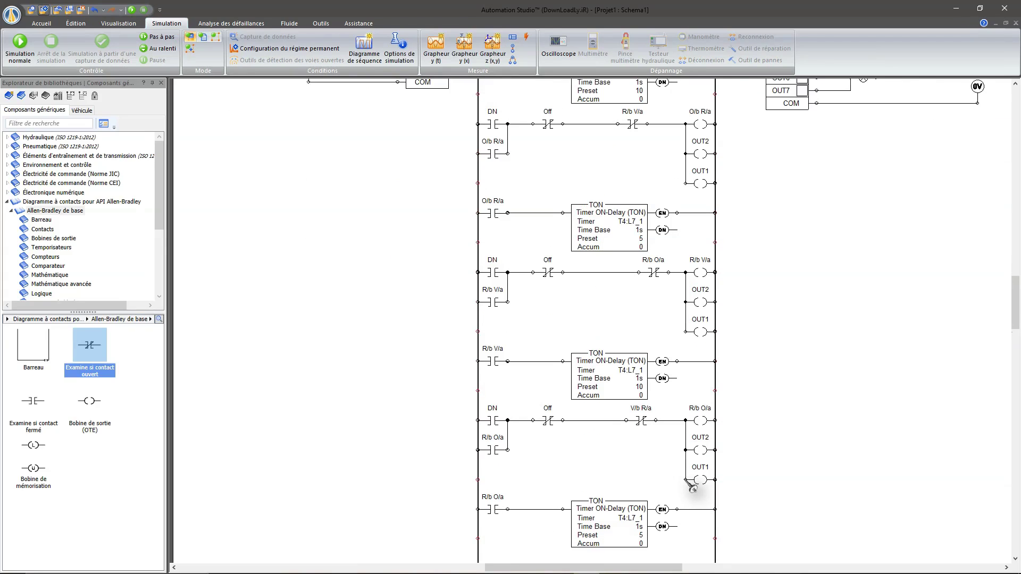
scroll(691, 485, "up", 4)
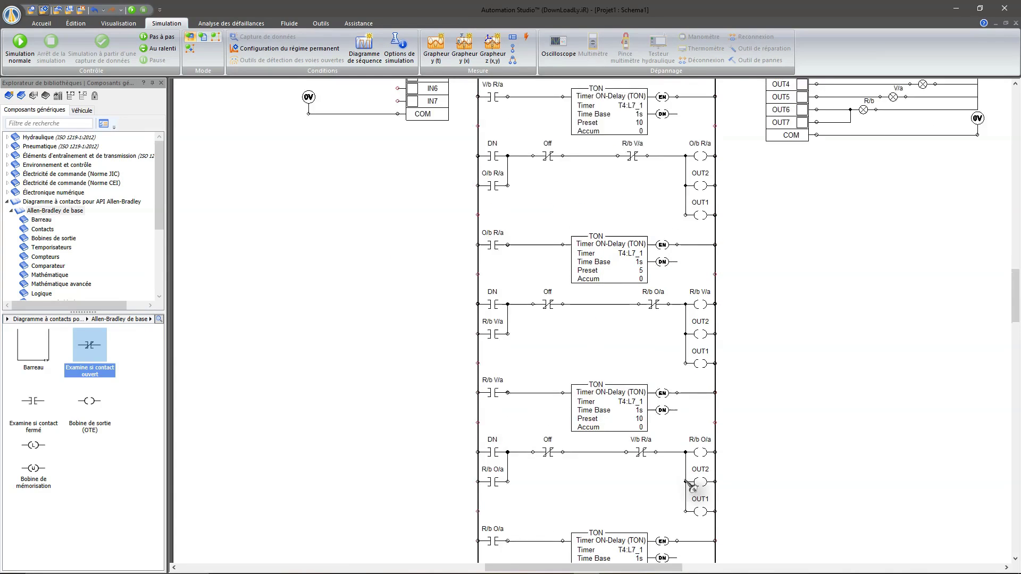
scroll(691, 487, "down", 2)
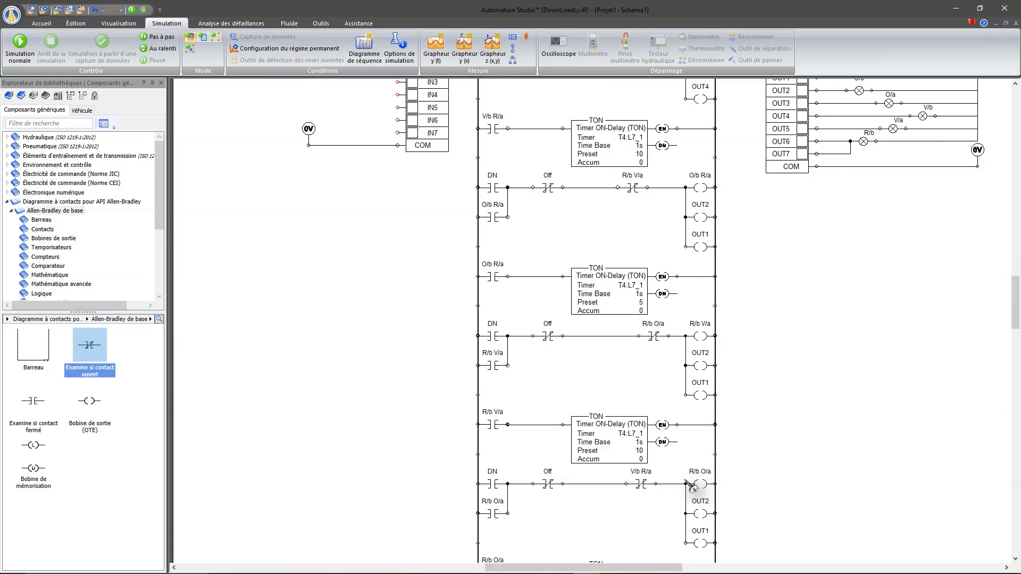
scroll(689, 485, "down", 2)
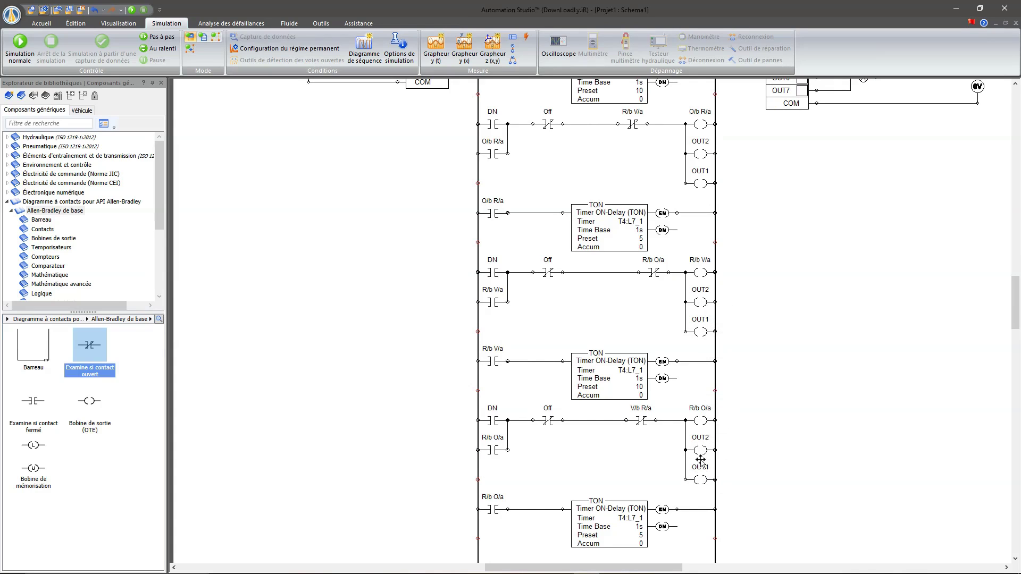
scroll(703, 460, "up", 2)
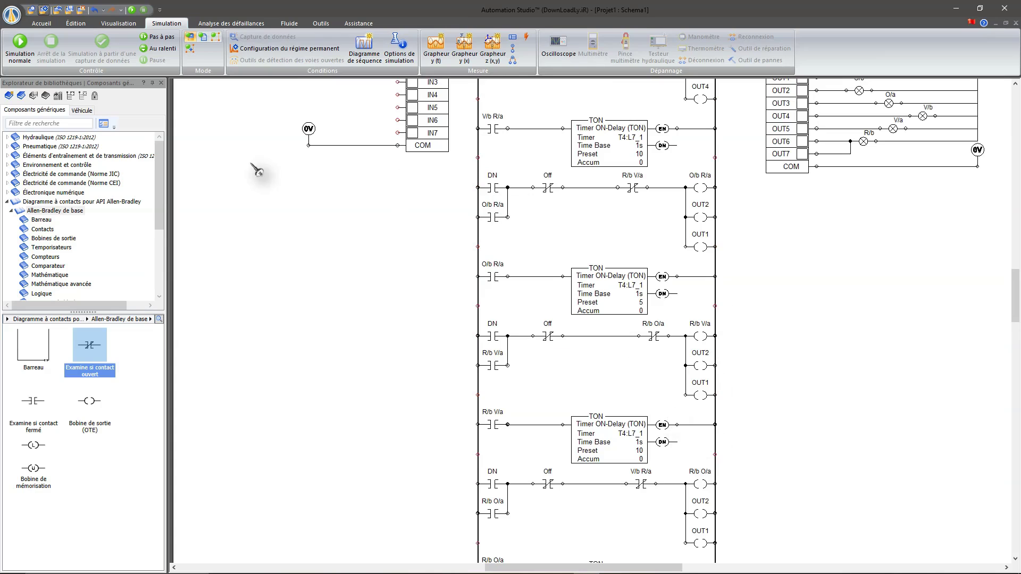
scroll(707, 370, "up", 2)
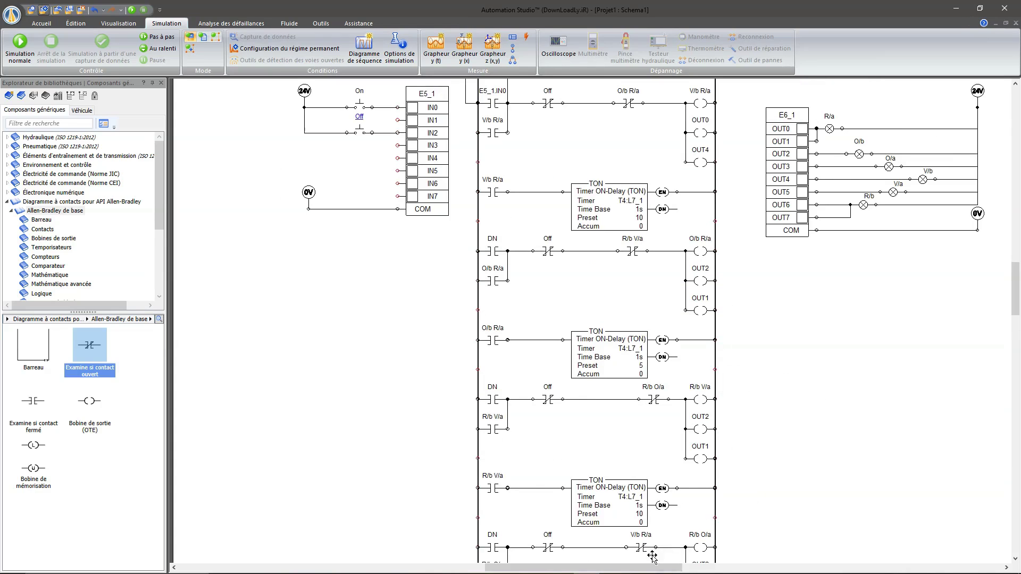
left_click_drag(662, 568, 694, 567)
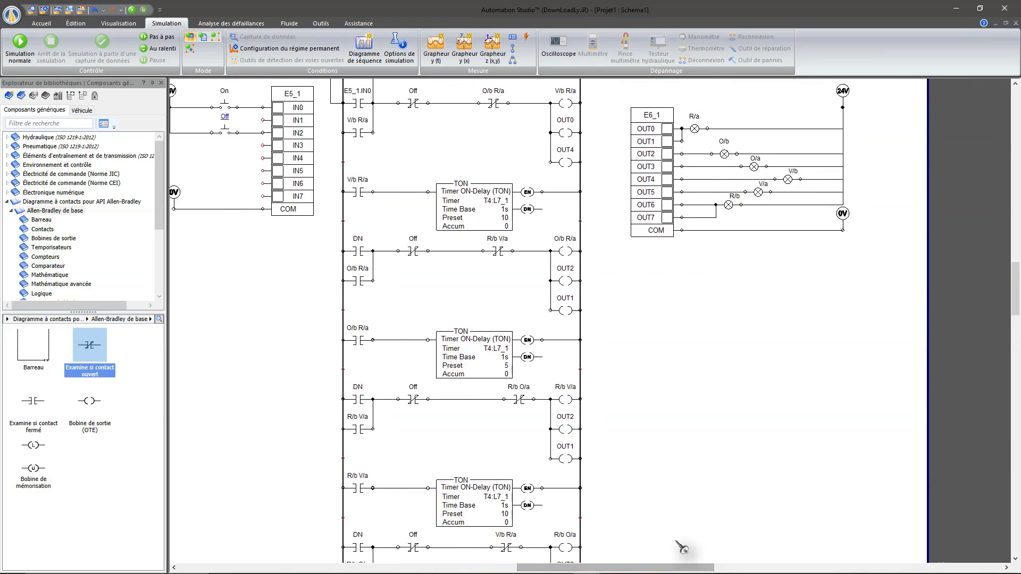
scroll(661, 479, "down", 3)
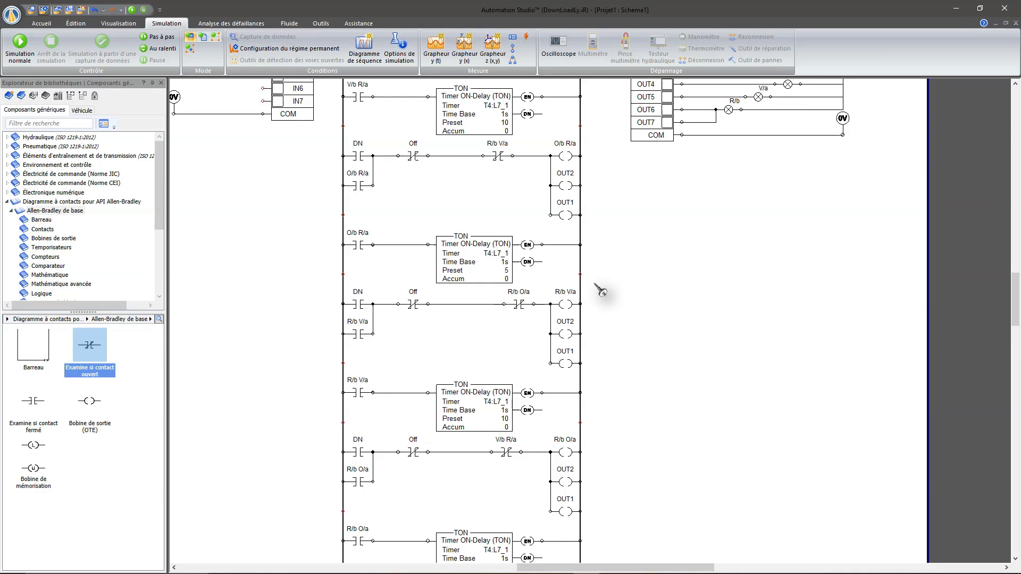
scroll(601, 291, "up", 3)
scroll(601, 291, "down", 2)
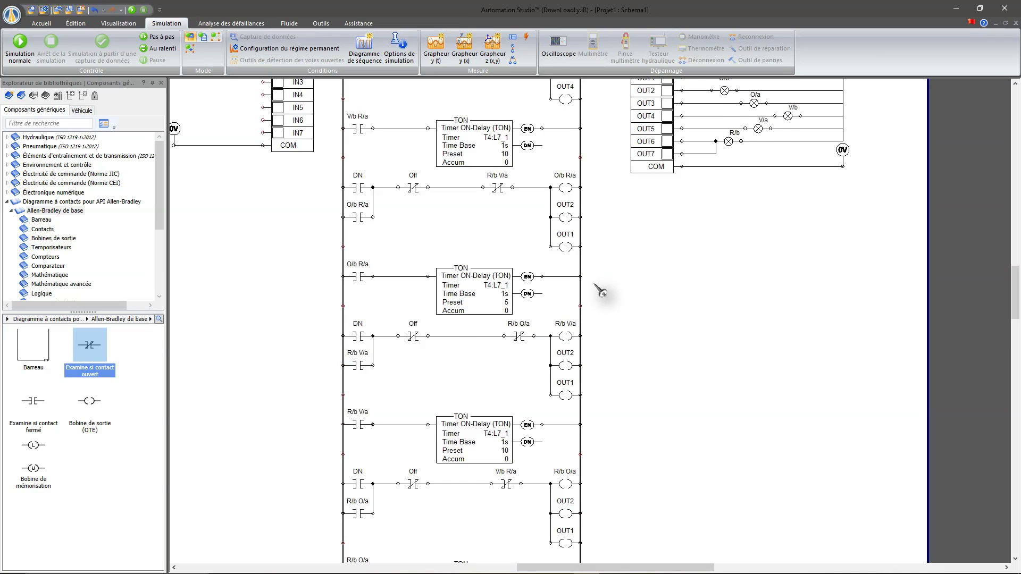
scroll(601, 291, "up", 1)
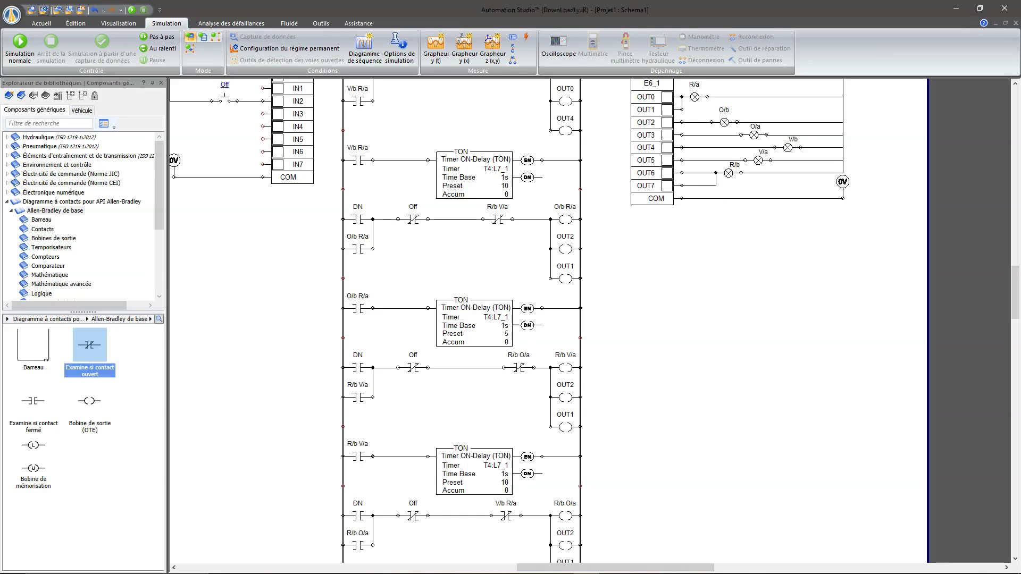
Step: Assign the variable OUT6 to the first branch output coil directly below the R/b V/a coil
left_click_drag(701, 187, 682, 185)
left_click(566, 398)
double_click(566, 398)
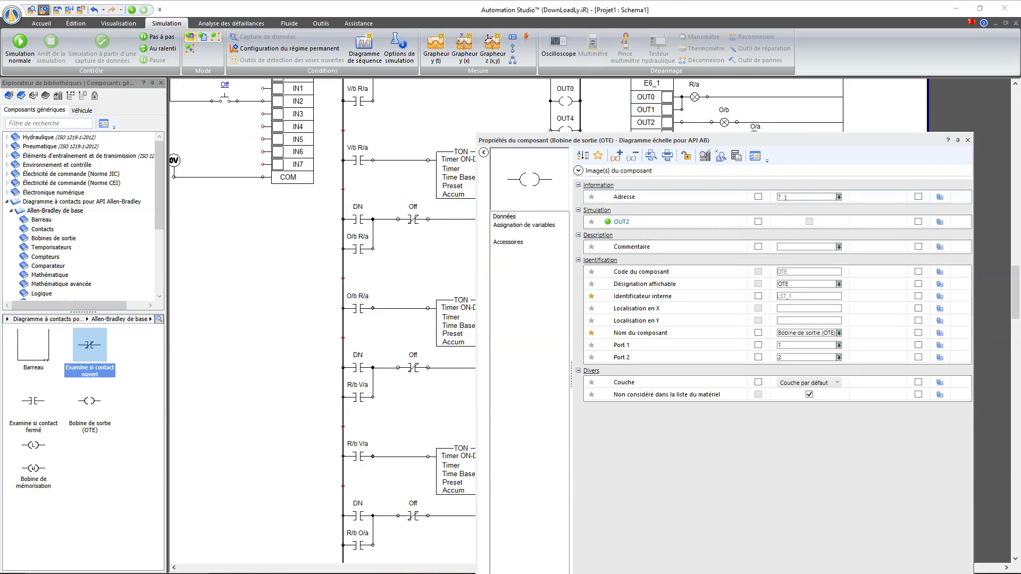
left_click(532, 229)
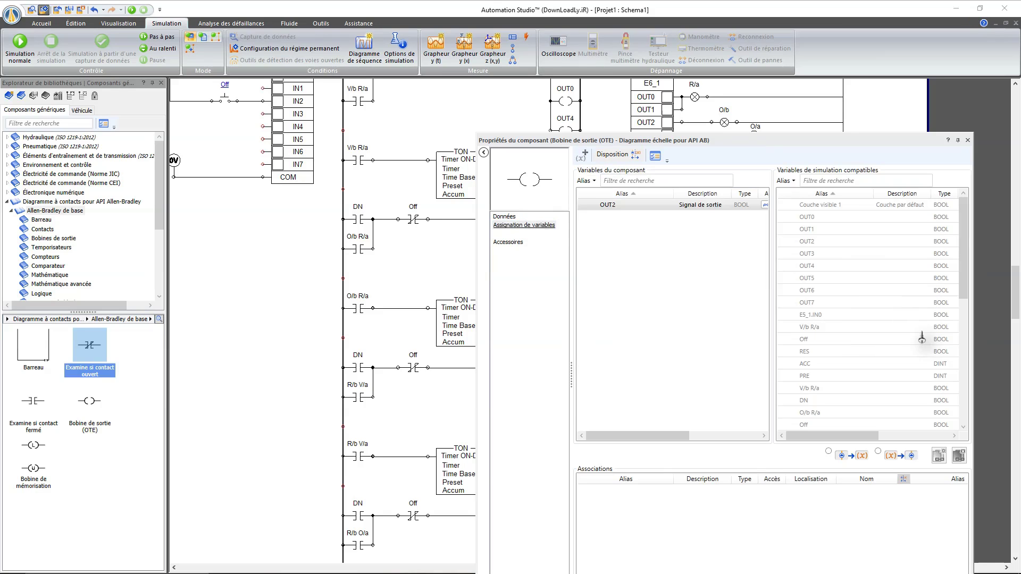
scroll(878, 350, "down", 3)
left_click(866, 379)
left_click(939, 456)
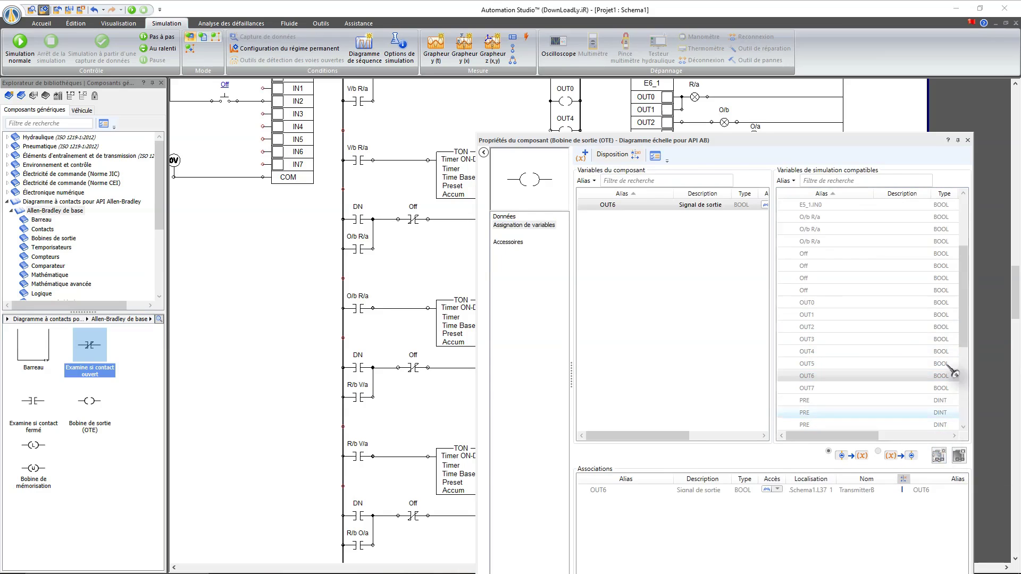
left_click(968, 140)
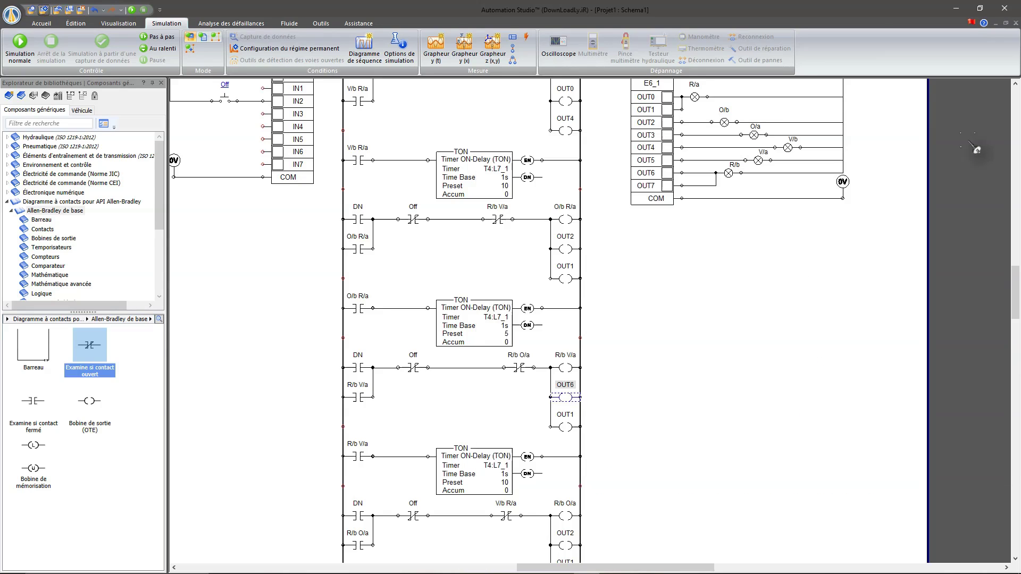
Step: Assign the variable OUT5 to the lowest branch output coil of the R/b V/a rung
left_click(566, 427)
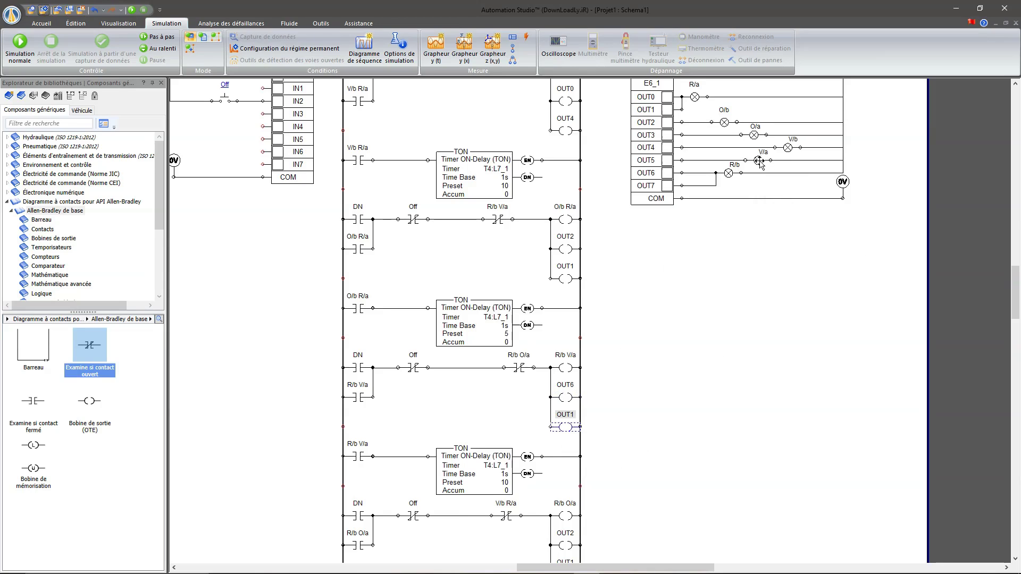
double_click(565, 427)
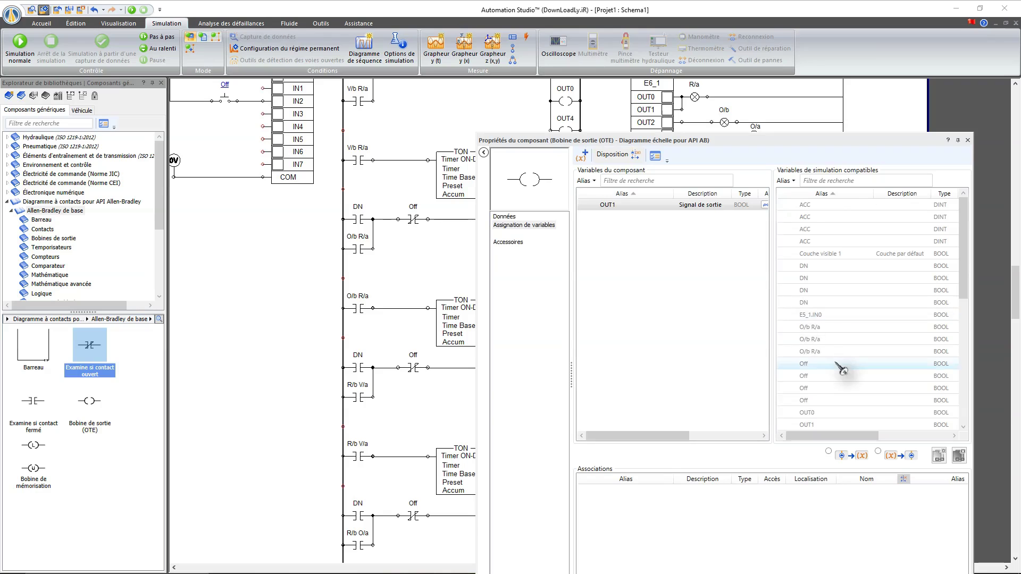
scroll(835, 363, "down", 3)
left_click(839, 366)
left_click(939, 456)
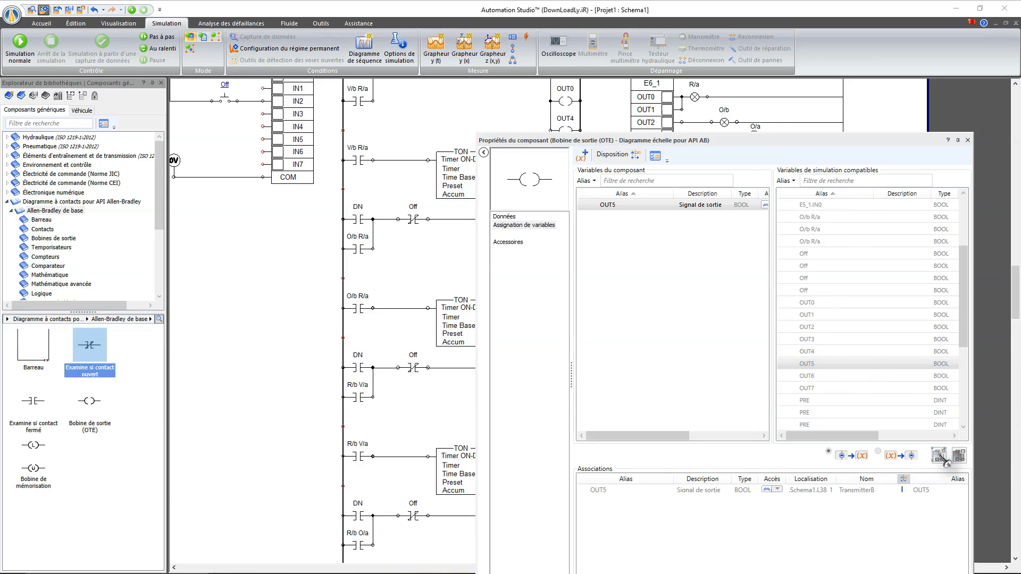
left_click(967, 140)
Step: Assign the variable OUT7 to the first branch output coil directly below the R/b O/a coil
scroll(606, 430, "down", 3)
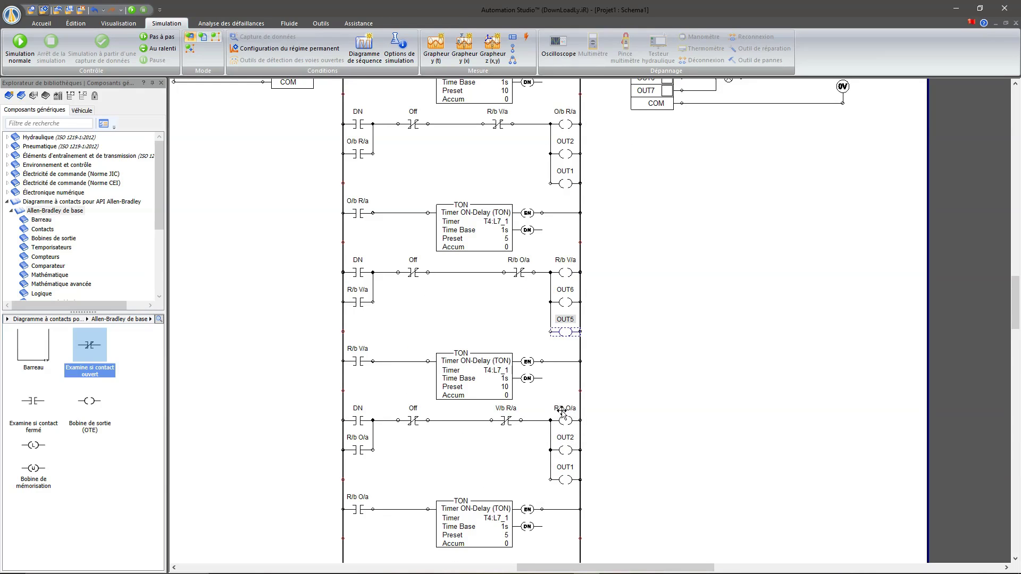
scroll(562, 412, "up", 1)
left_click(566, 482)
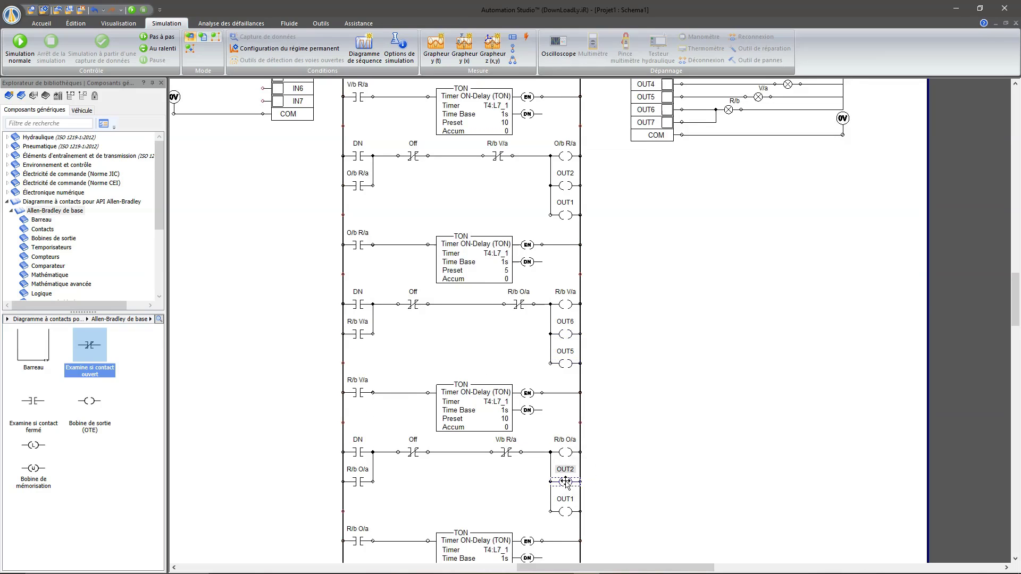
double_click(566, 482)
scroll(808, 329, "down", 5)
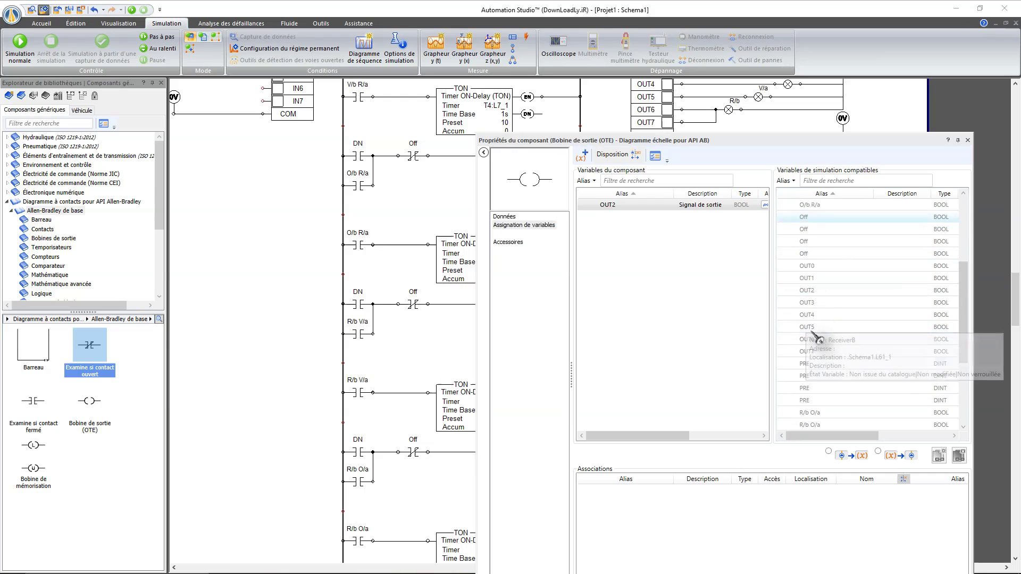
left_click(842, 315)
left_click(941, 453)
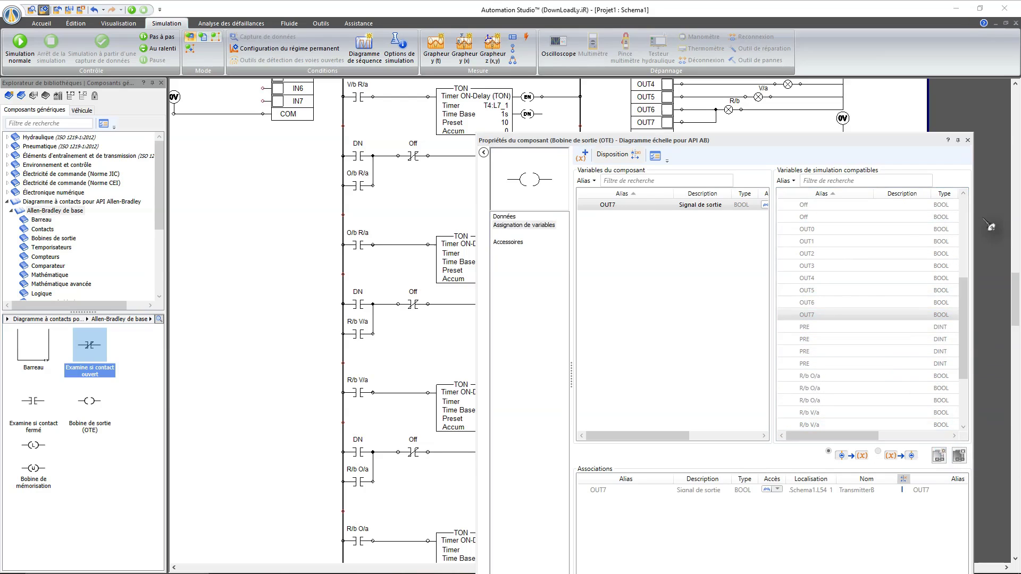
left_click(968, 140)
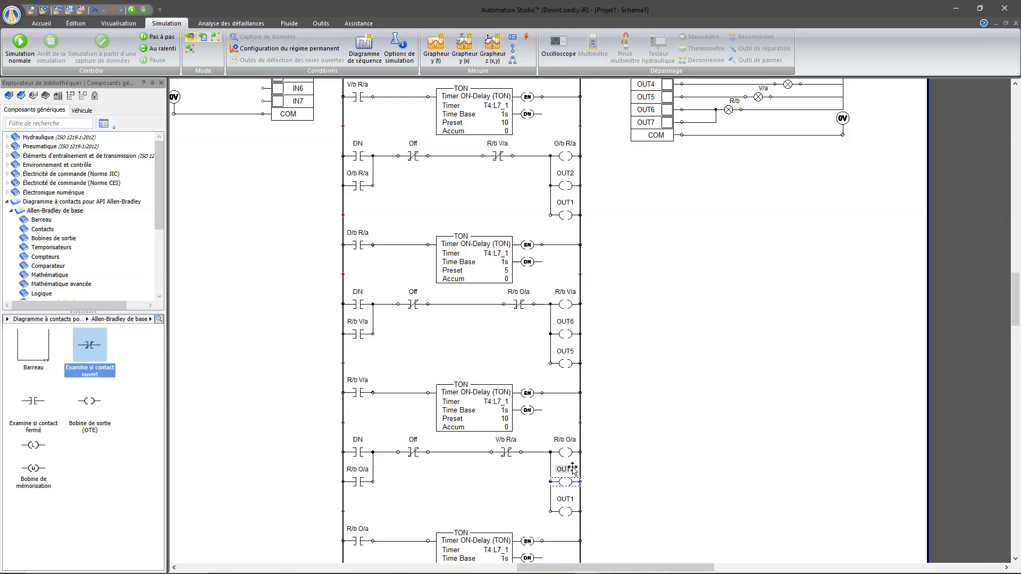
Step: Assign the variable OUT3 to the lowest branch output coil of the R/b O/a rung
scroll(734, 309, "up", 1)
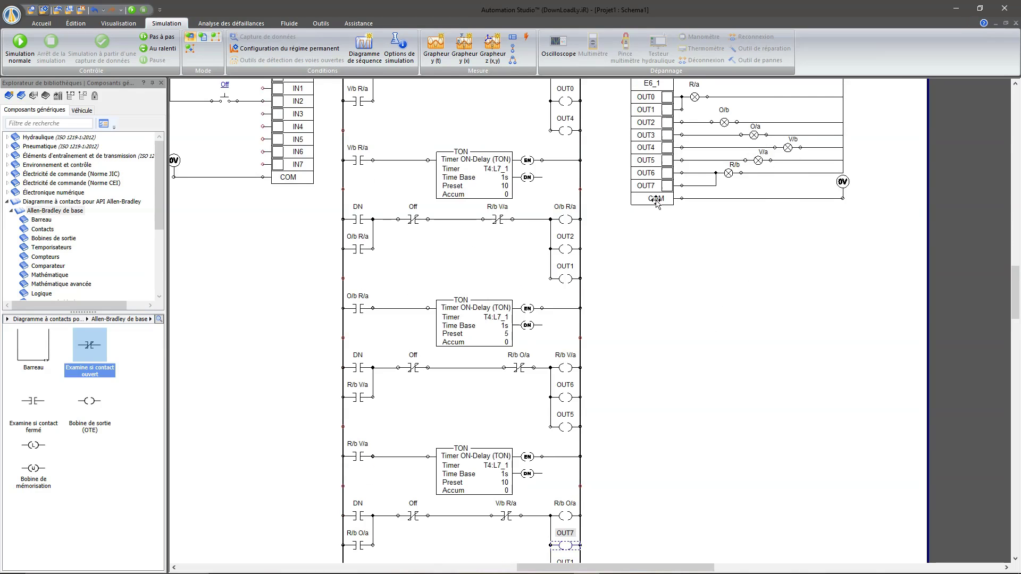
scroll(606, 511, "down", 1)
scroll(603, 514, "down", 1)
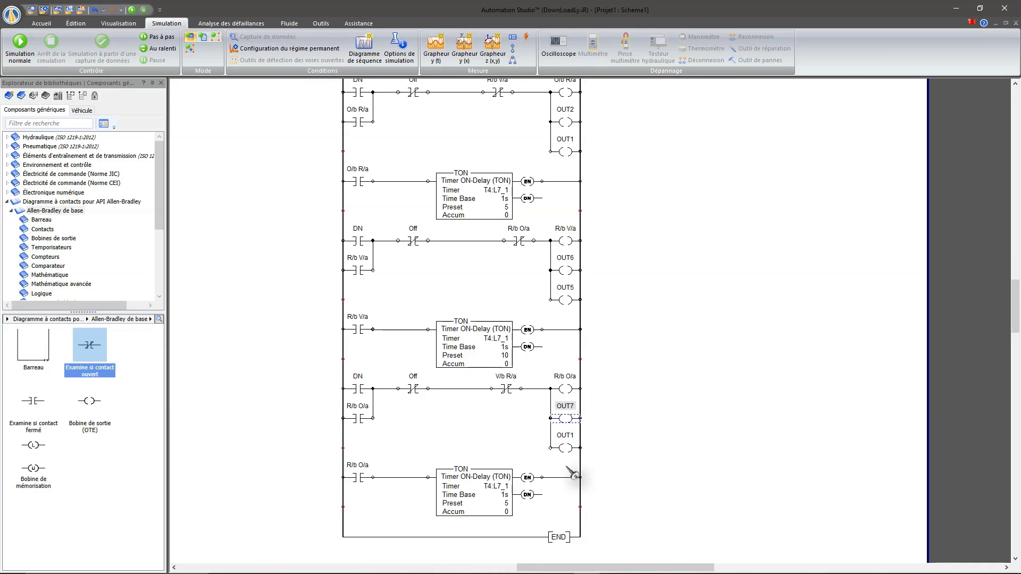
double_click(566, 449)
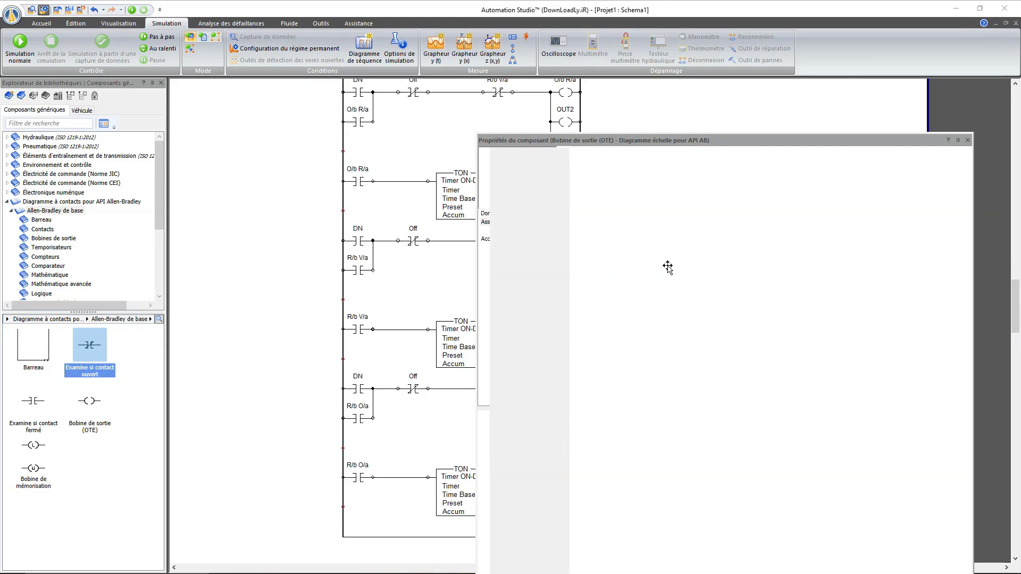
scroll(833, 367, "down", 4)
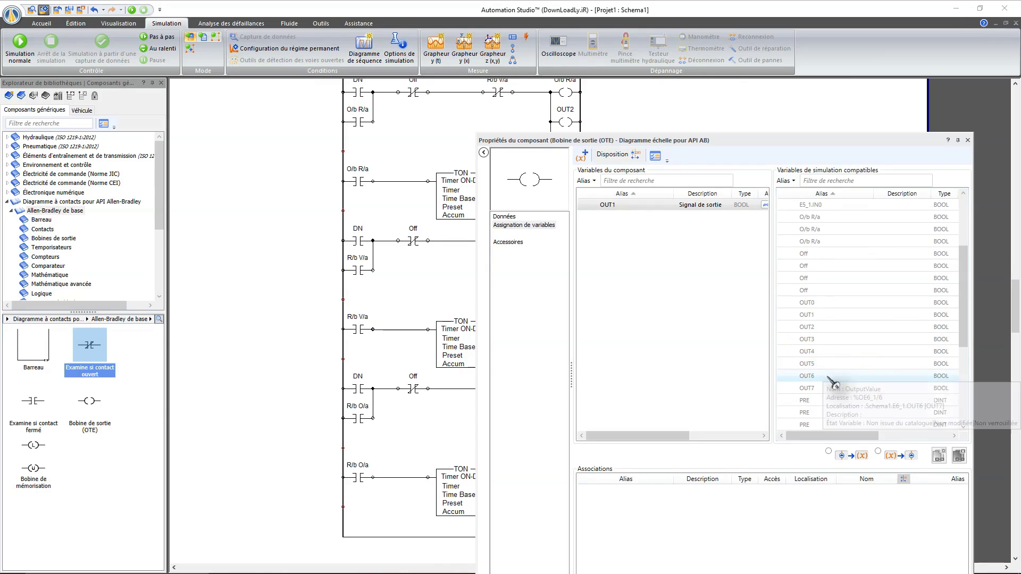
left_click(835, 352)
scroll(873, 383, "down", 1)
left_click(939, 455)
left_click(969, 141)
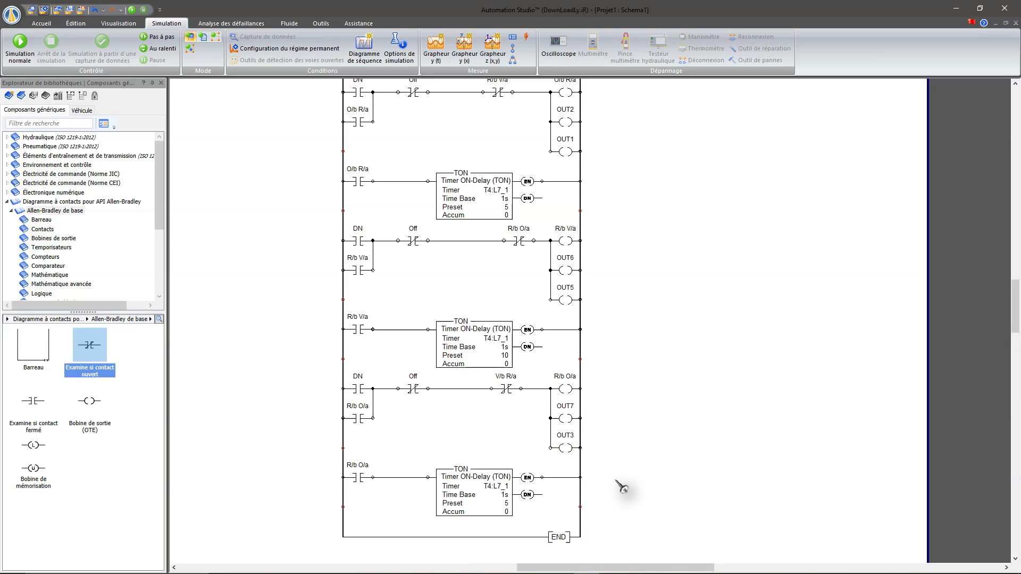
Step: Review the output coil assignments and timer presets of the whole ladder against the lamps on output card E6_1
scroll(622, 487, "down", 1)
scroll(623, 487, "up", 1)
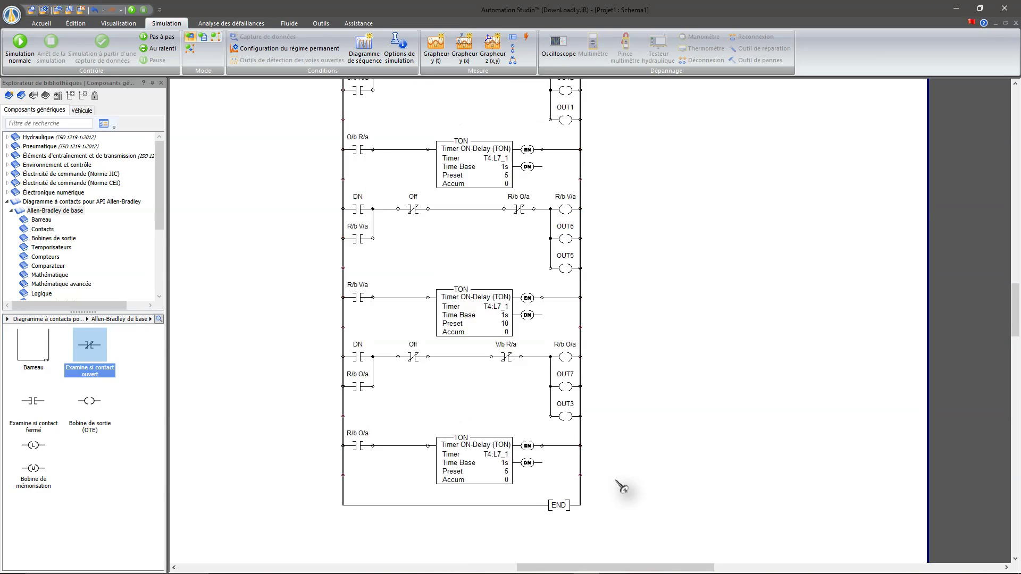
scroll(622, 487, "up", 1)
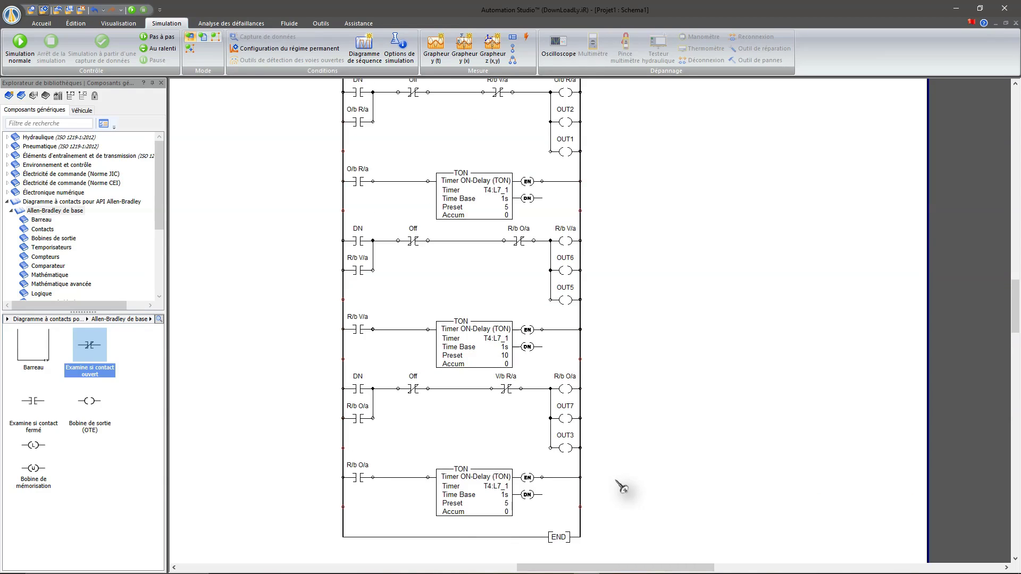
scroll(622, 487, "up", 2)
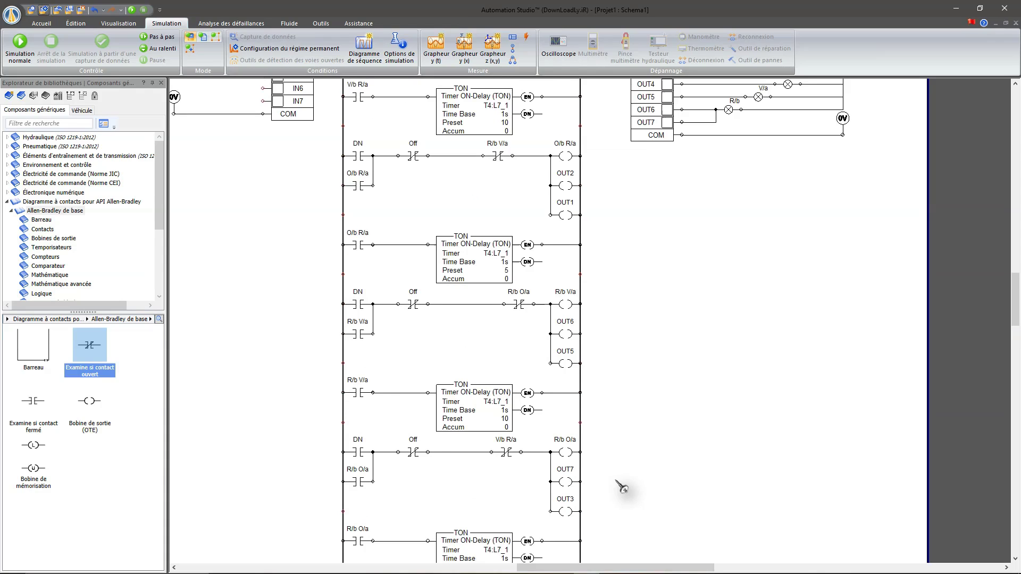
scroll(622, 486, "up", 6)
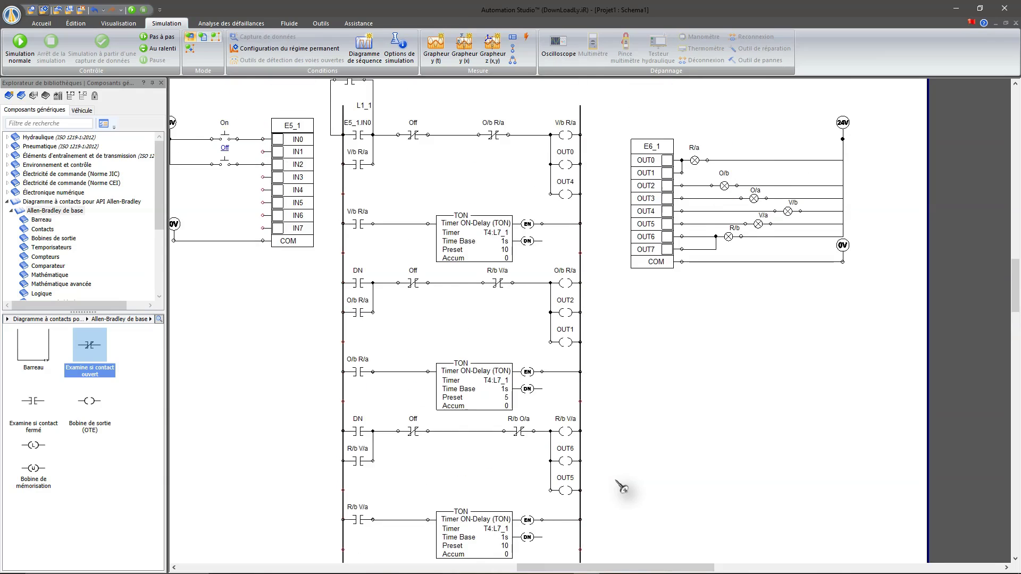
scroll(622, 486, "down", 6)
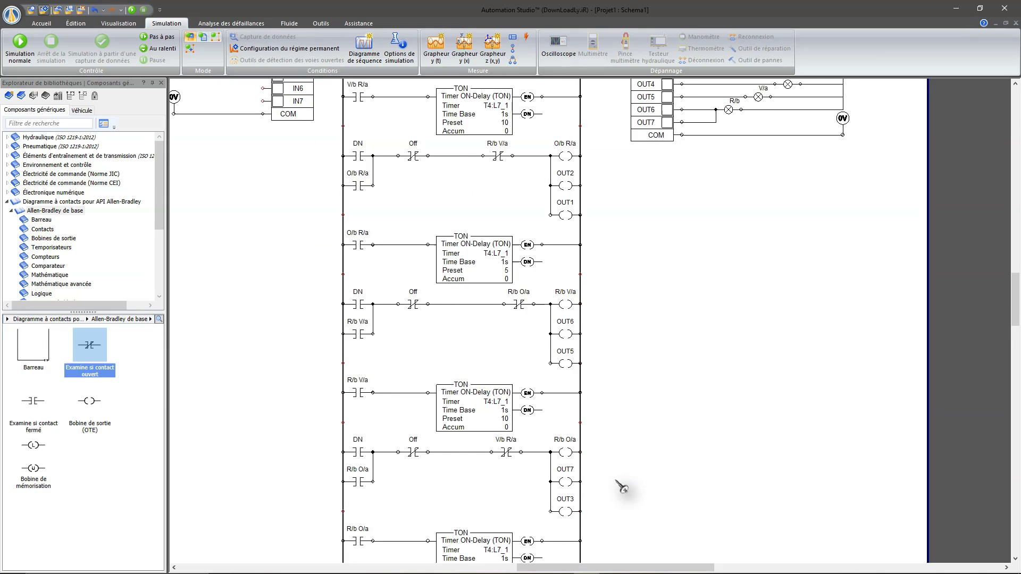
scroll(622, 487, "up", 5)
scroll(622, 487, "down", 7)
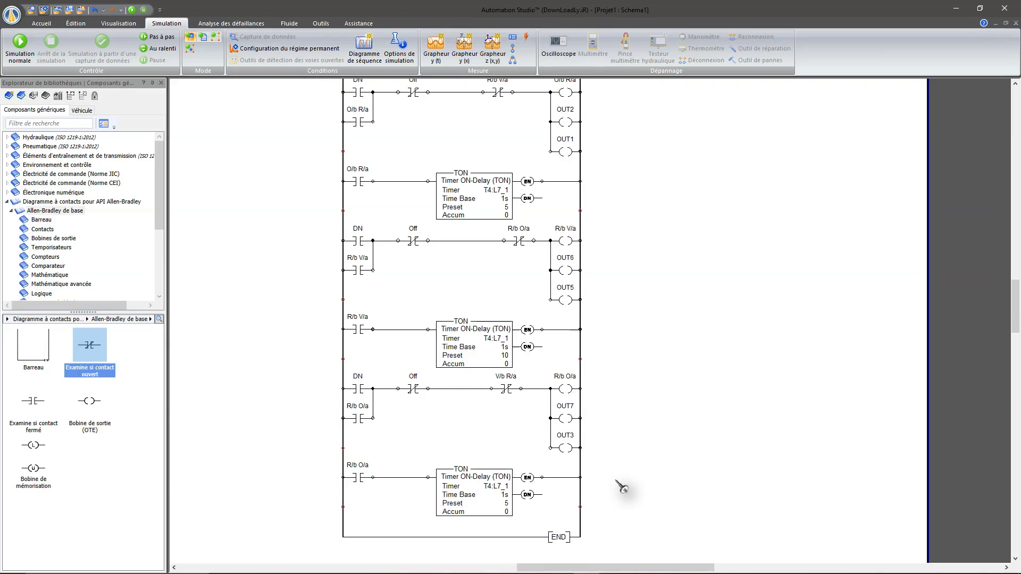
scroll(623, 486, "up", 5)
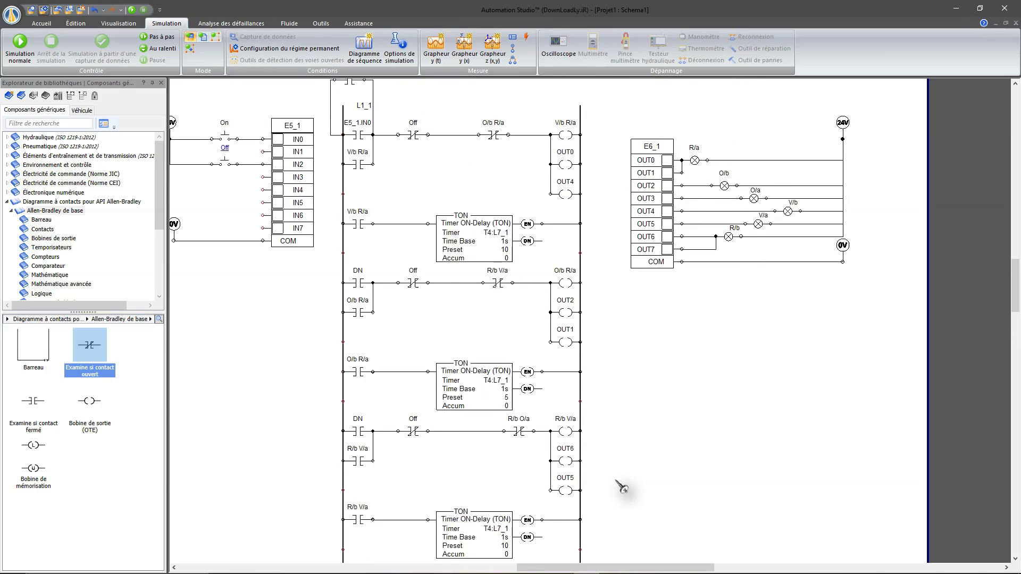
scroll(622, 487, "down", 4)
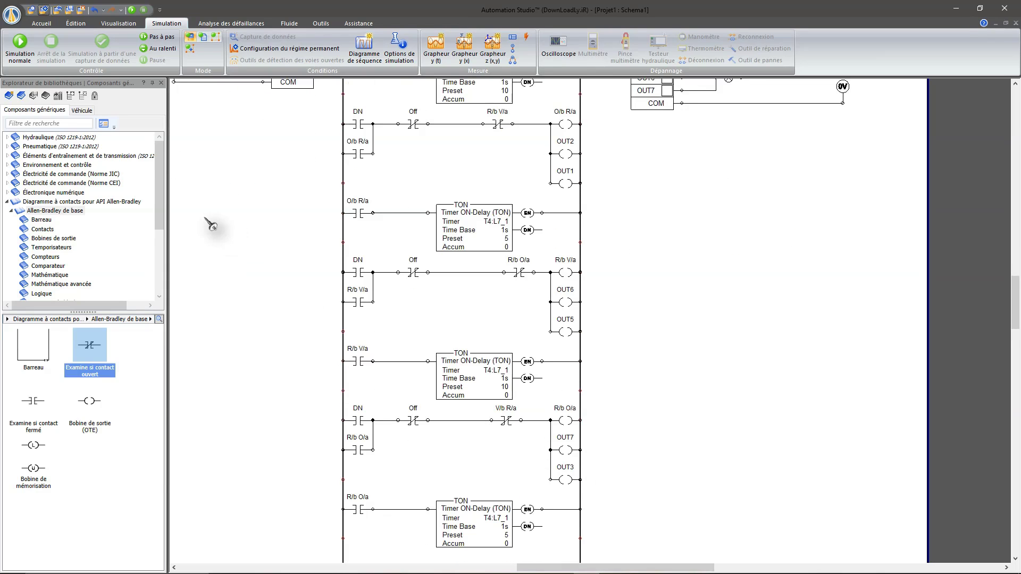
Step: Start the ladder program's simulation and actuate the On pushbutton wired to input IN0 to launch the traffic light cycle
left_click(157, 38)
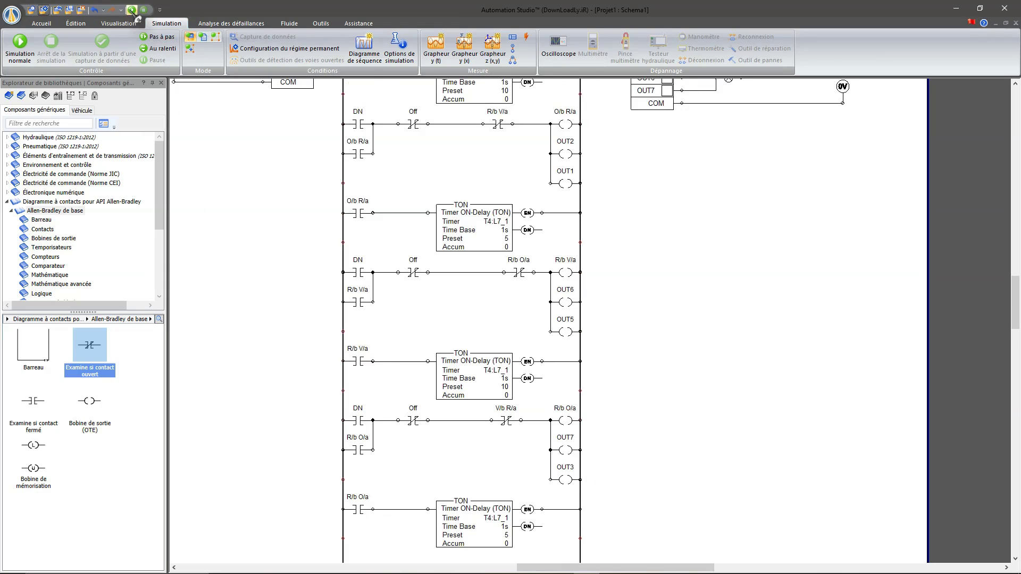
scroll(541, 383, "up", 2)
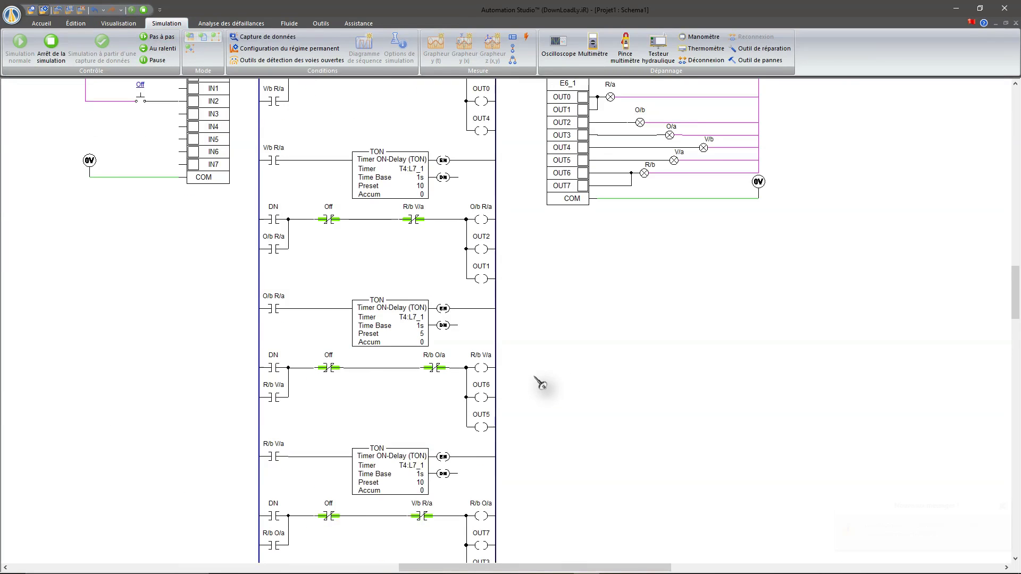
scroll(541, 382, "down", 2)
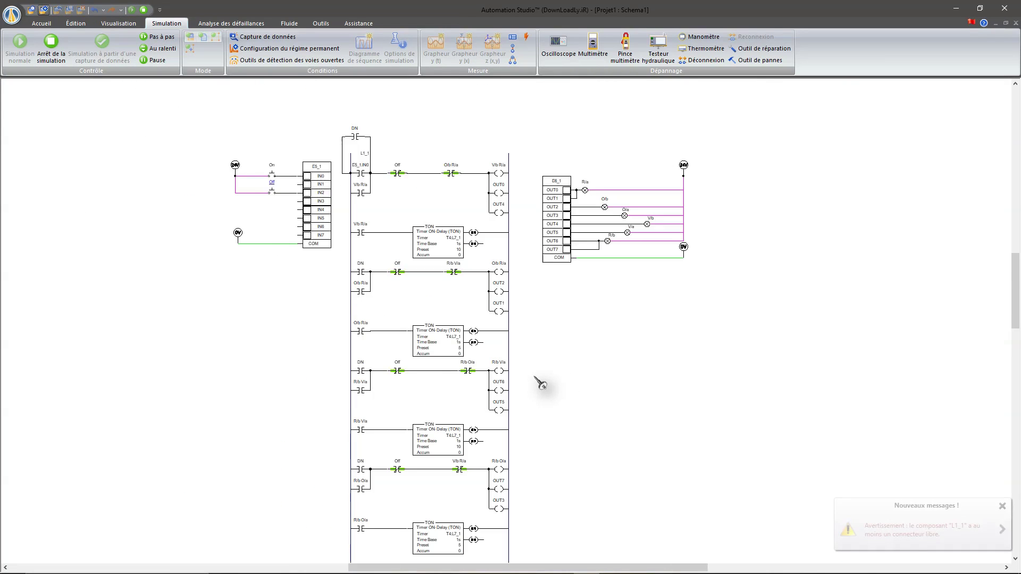
scroll(197, 282, "down", 1)
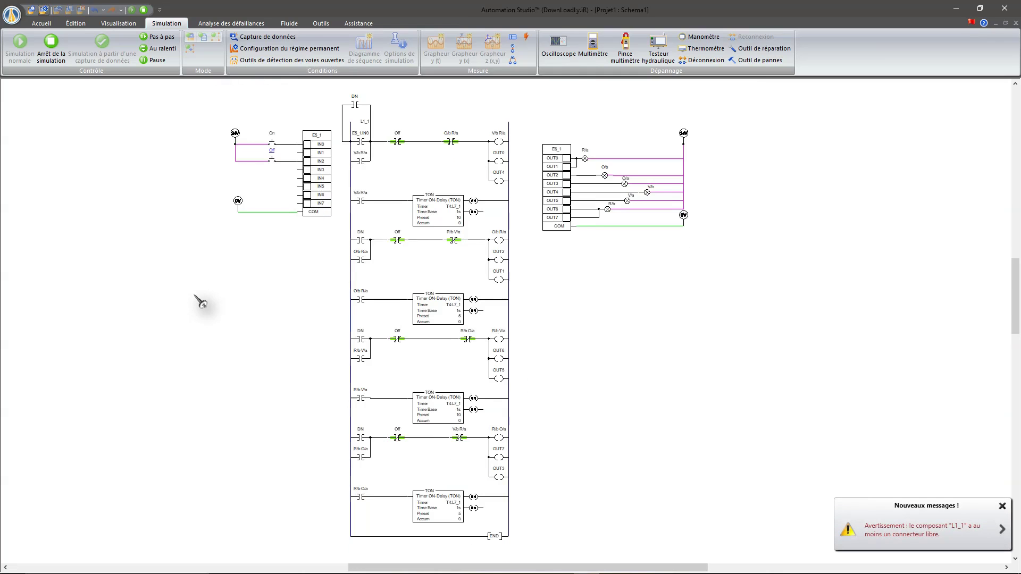
scroll(215, 295, "up", 2)
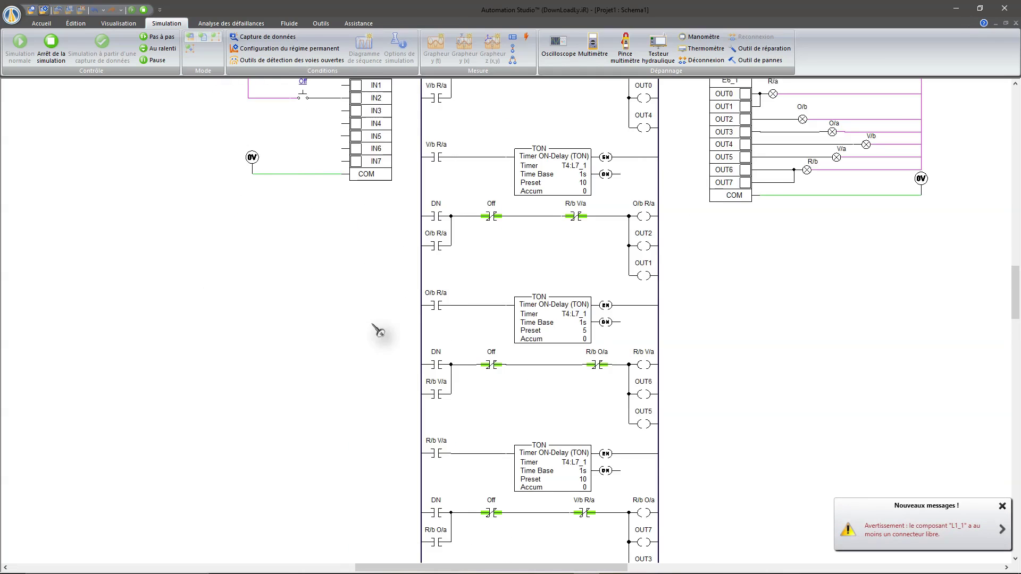
scroll(447, 346, "up", 2)
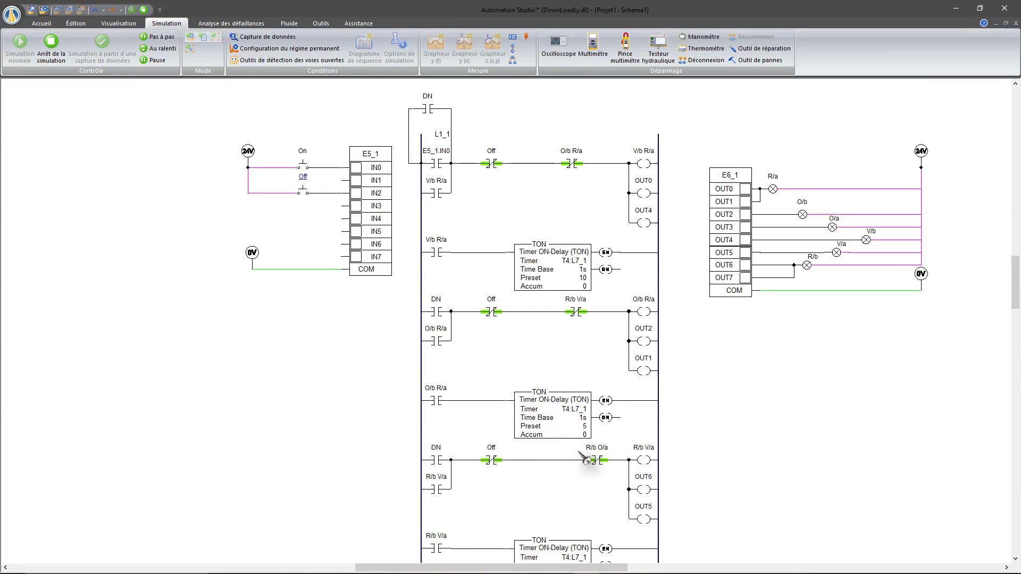
mouse_move(609, 571)
left_mouse_down()
mouse_move(642, 570)
mouse_move(620, 570)
left_mouse_up()
left_click(264, 165)
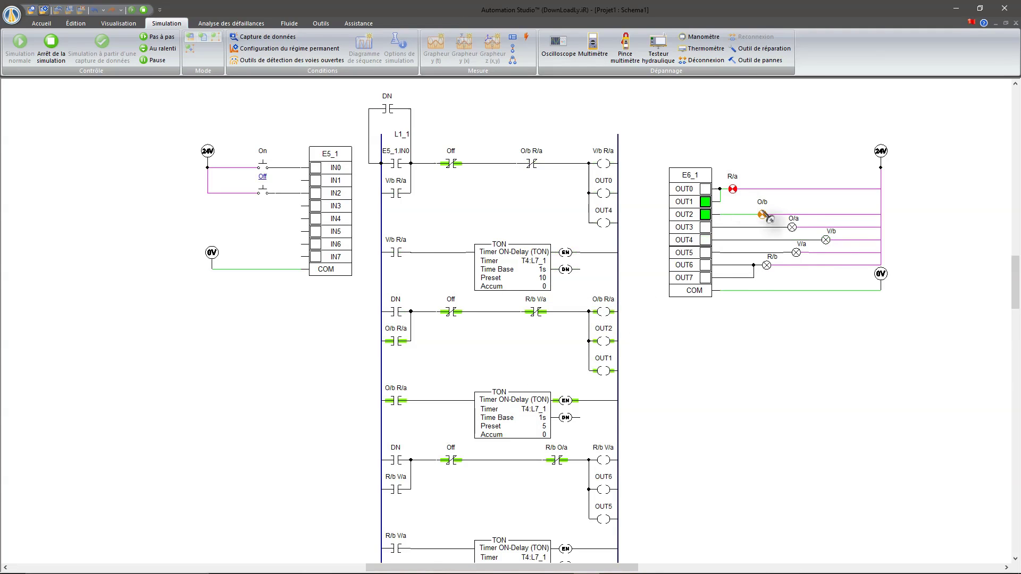
Step: Follow the running cycle through every rung and timer, checking the energized coils against the lamps on output card E6_1
scroll(601, 431, "down", 1)
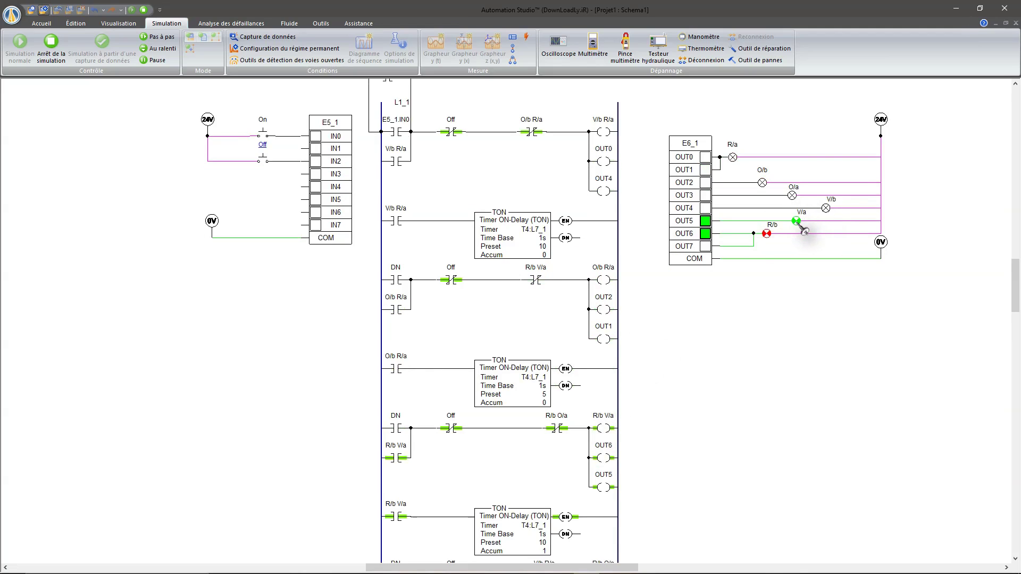
scroll(591, 486, "down", 4)
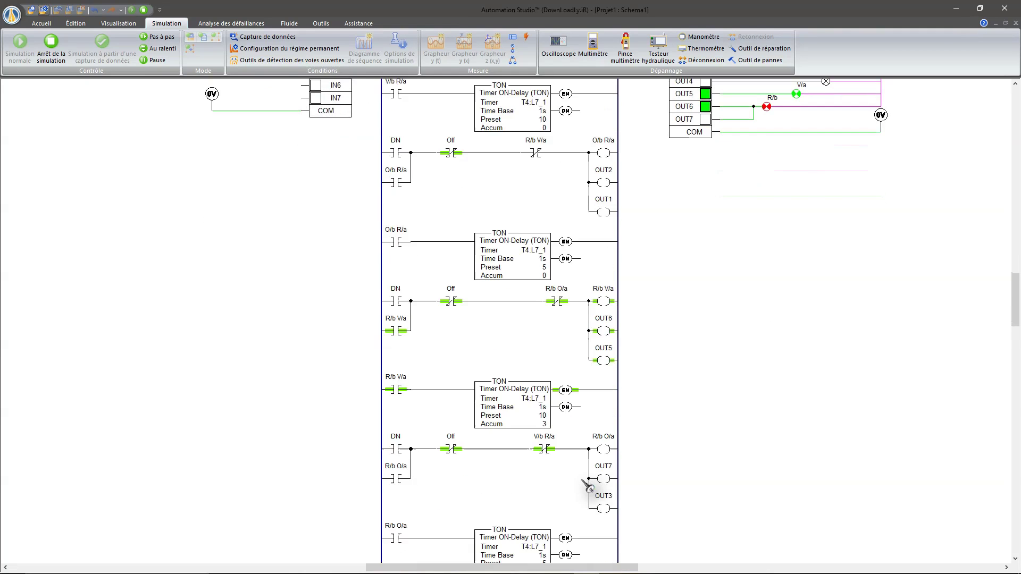
scroll(595, 457, "up", 3)
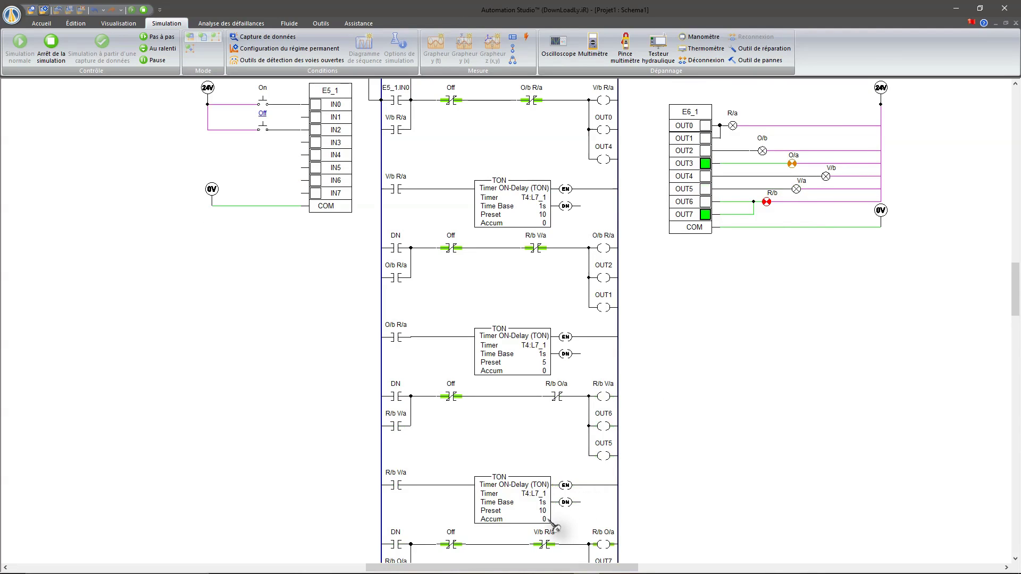
scroll(726, 372, "down", 3)
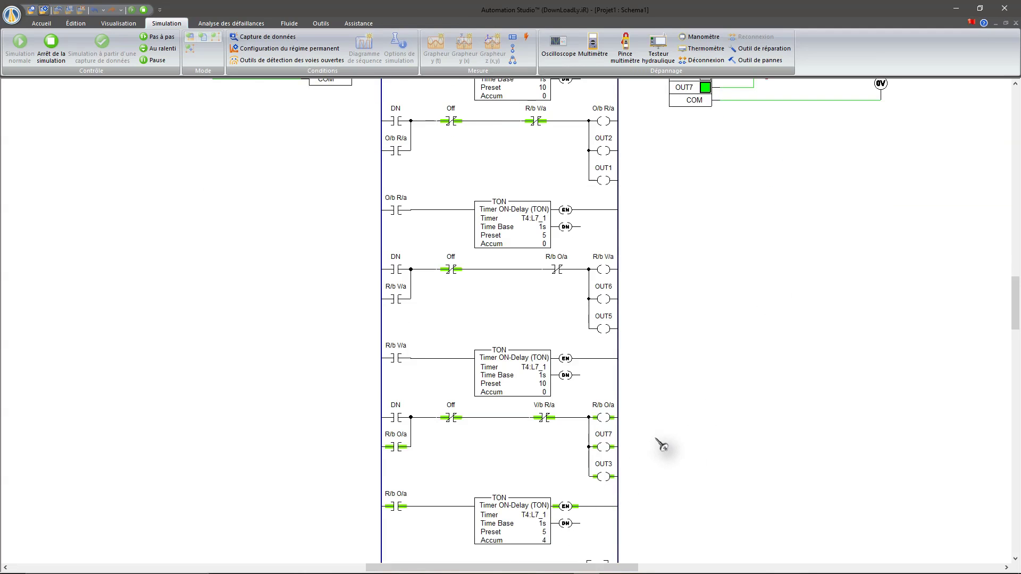
scroll(662, 446, "up", 3)
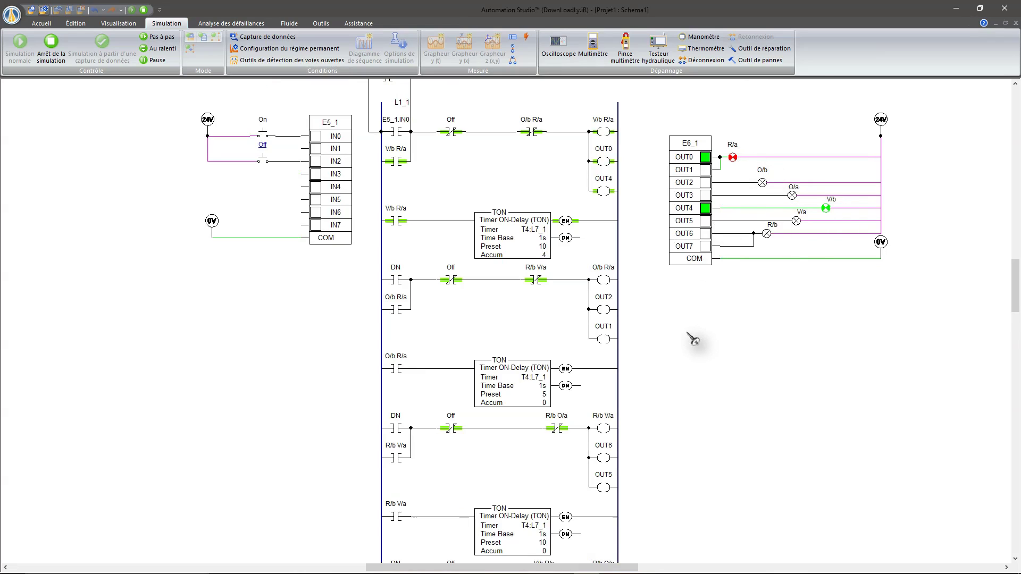
scroll(650, 375, "down", 3)
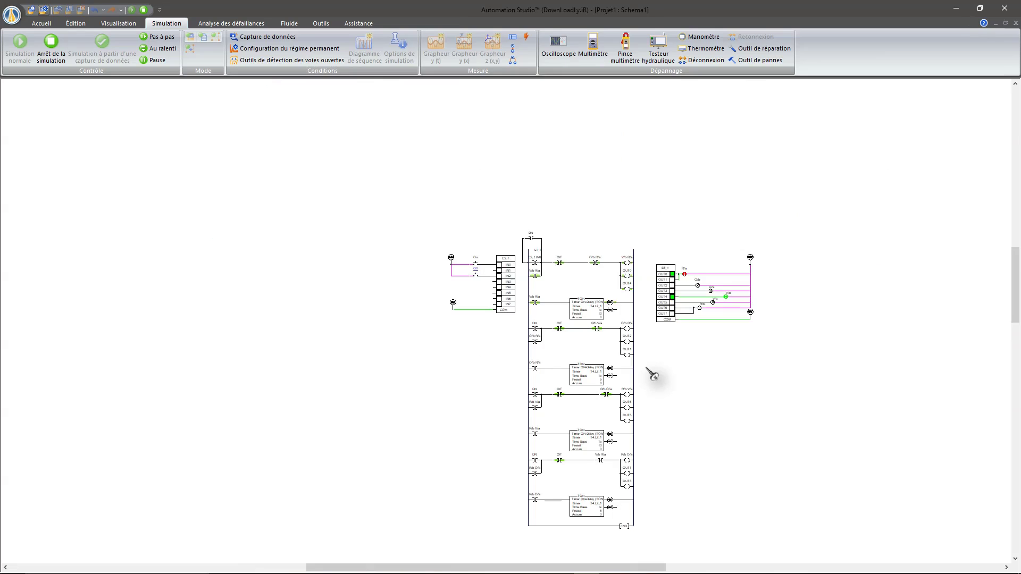
scroll(651, 375, "up", 2)
scroll(652, 375, "up", 1)
scroll(653, 379, "down", 2)
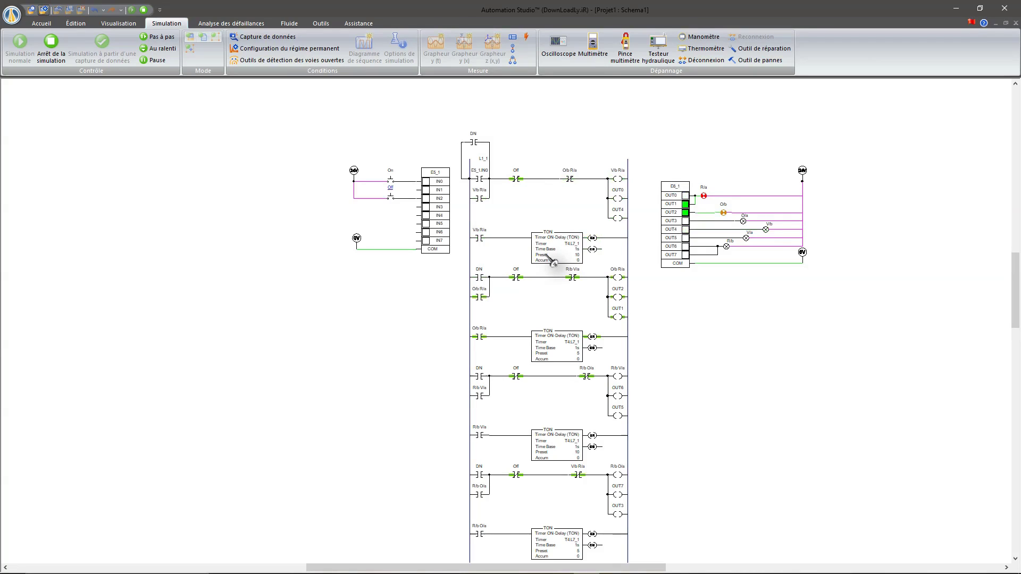
scroll(553, 262, "down", 1)
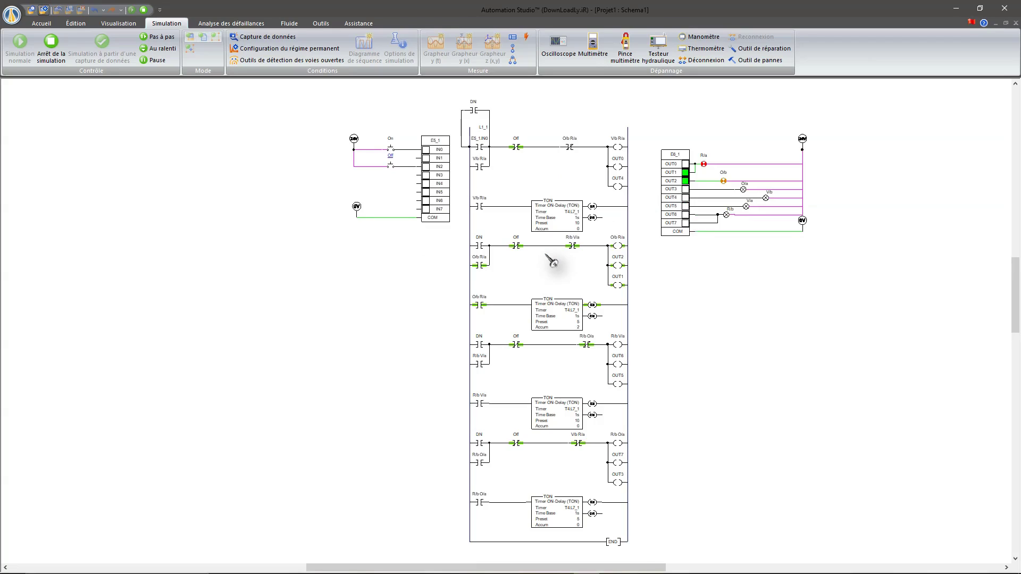